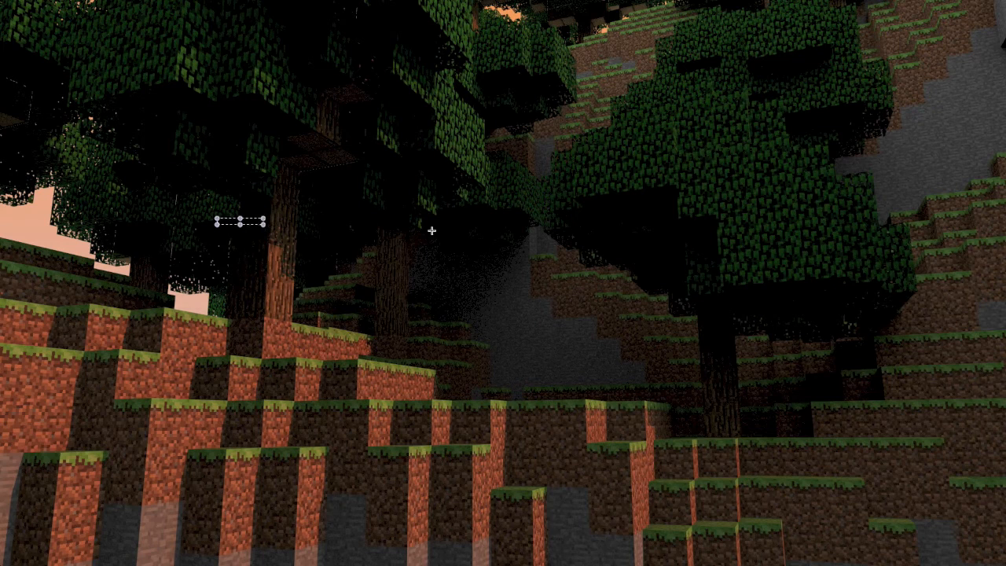
pyautogui.click(432, 230)
pyautogui.moveTo(366, 161); pyautogui.dragTo(660, 200)
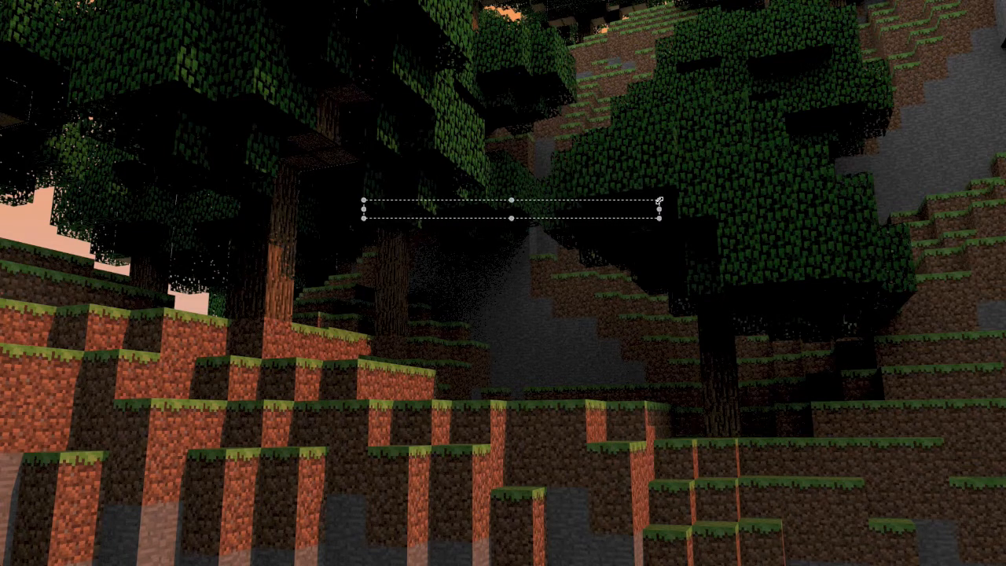
pyautogui.click(668, 155)
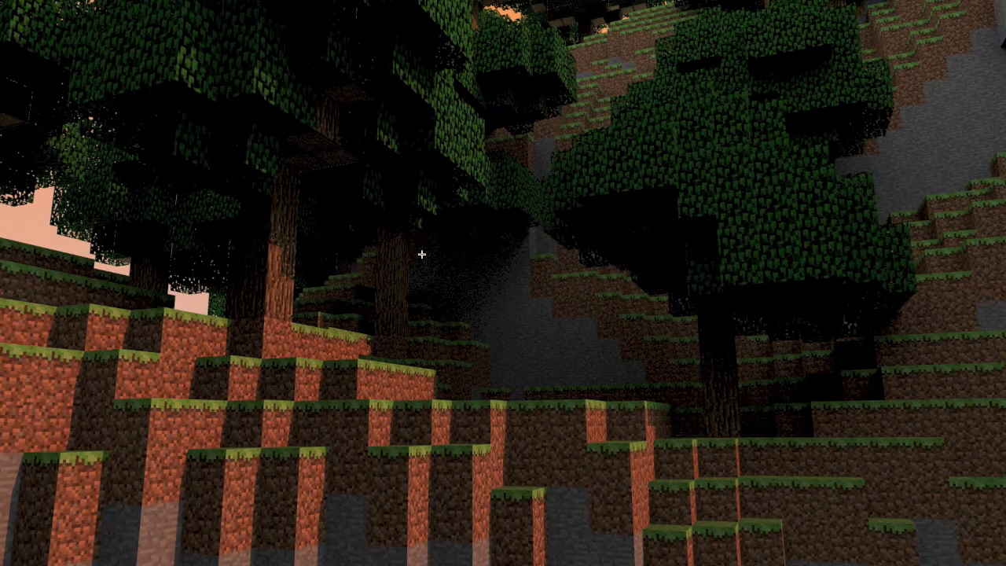
pyautogui.moveTo(421, 254); pyautogui.dragTo(6, 17)
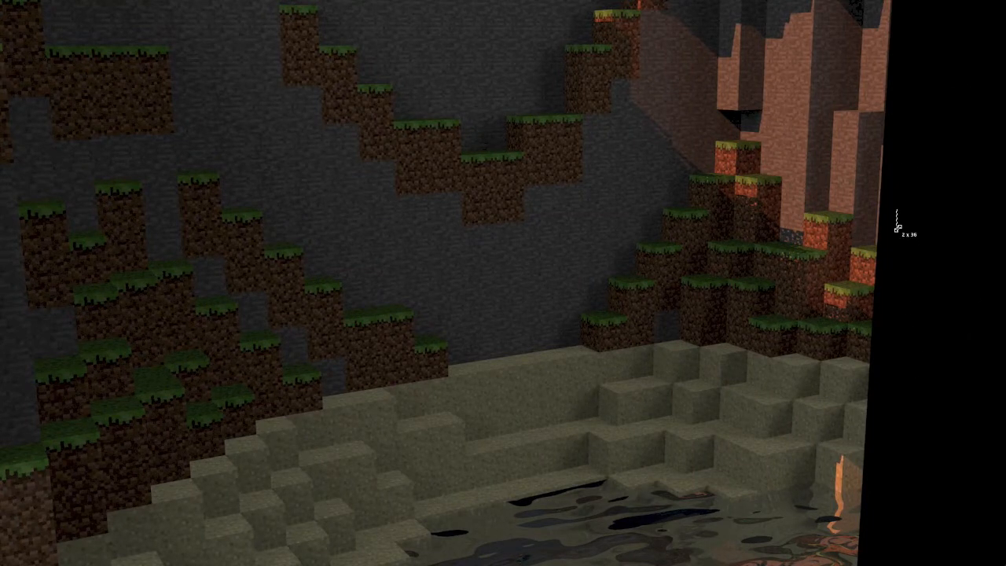
pyautogui.moveTo(895, 210); pyautogui.dragTo(923, 481)
pyautogui.click(786, 419)
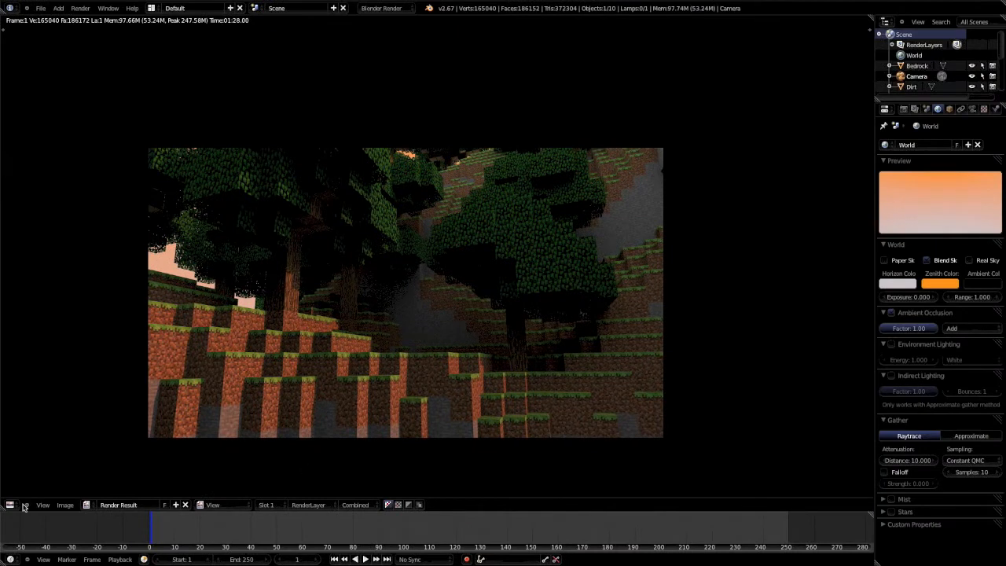
# - Display the finished scene in the 3D view instead of the render and examine the terrain around the camera from above
pyautogui.click(11, 507)
pyautogui.click(32, 498)
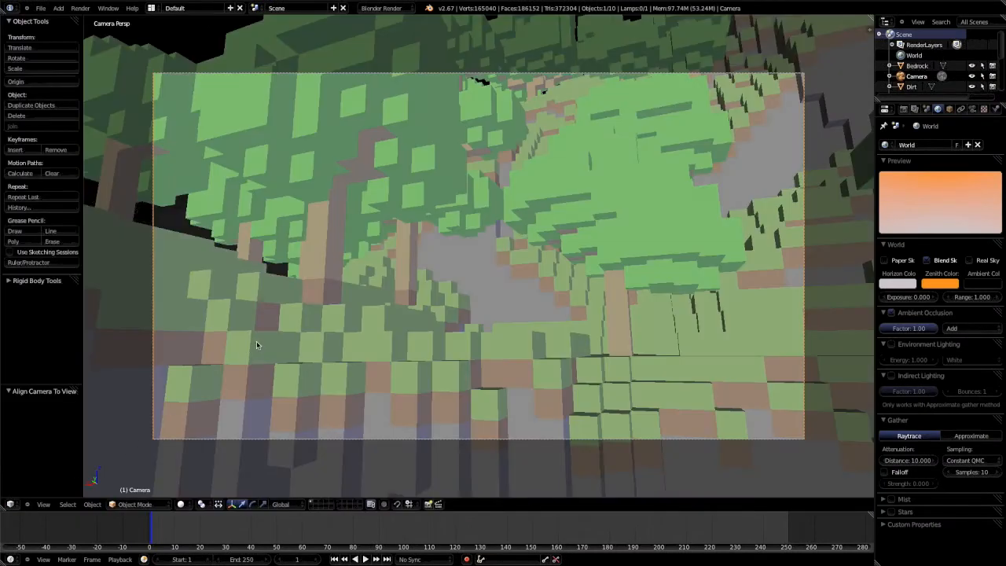
pyautogui.scroll(-5, 257, 345)
pyautogui.moveTo(346, 242); pyautogui.dragTo(502, 336, button='middle')
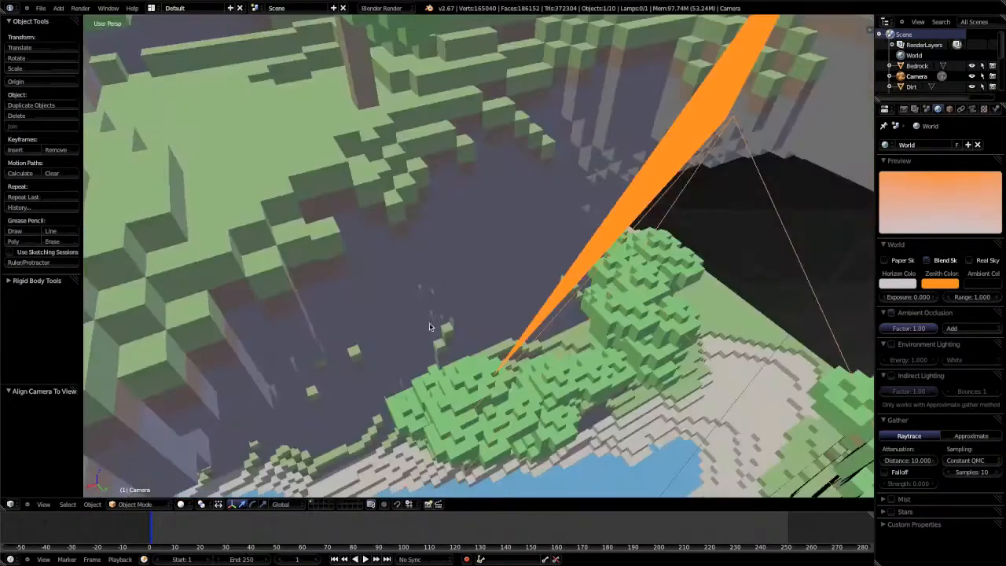
pyautogui.scroll(-10, 502, 335)
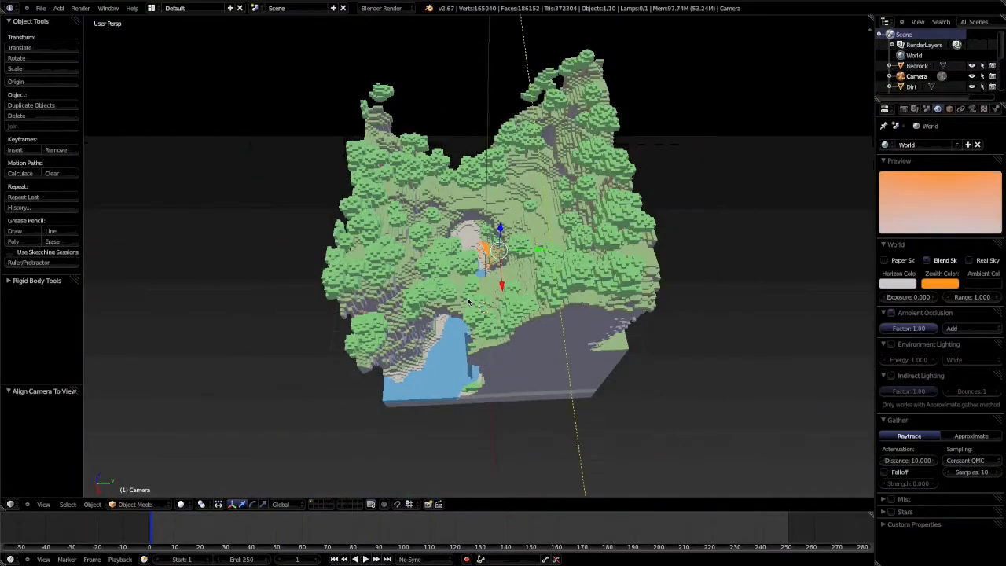
pyautogui.moveTo(468, 302); pyautogui.dragTo(473, 329, button='middle')
pyautogui.scroll(10, 479, 257)
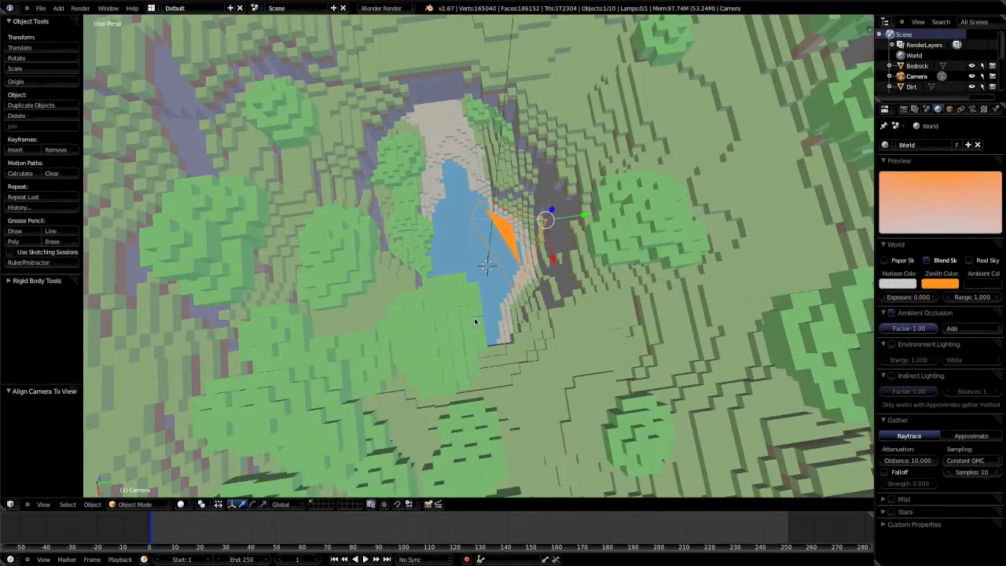
# - Reload the start-up file and reset the interface to the default theme in the user preferences
pyautogui.hotkey('ctrl', 'n')
pyautogui.click(475, 321)
pyautogui.click(40, 10)
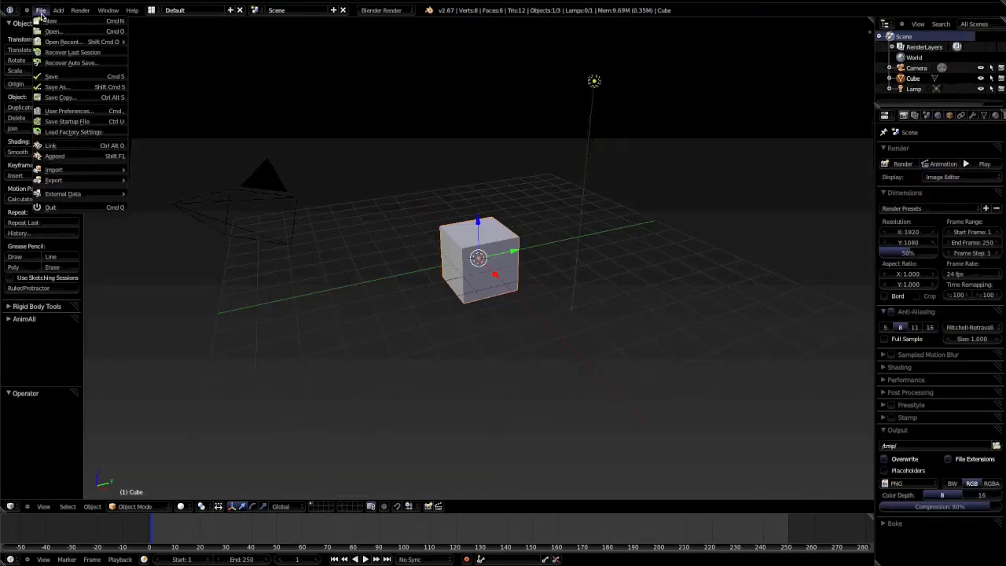
pyautogui.click(99, 115)
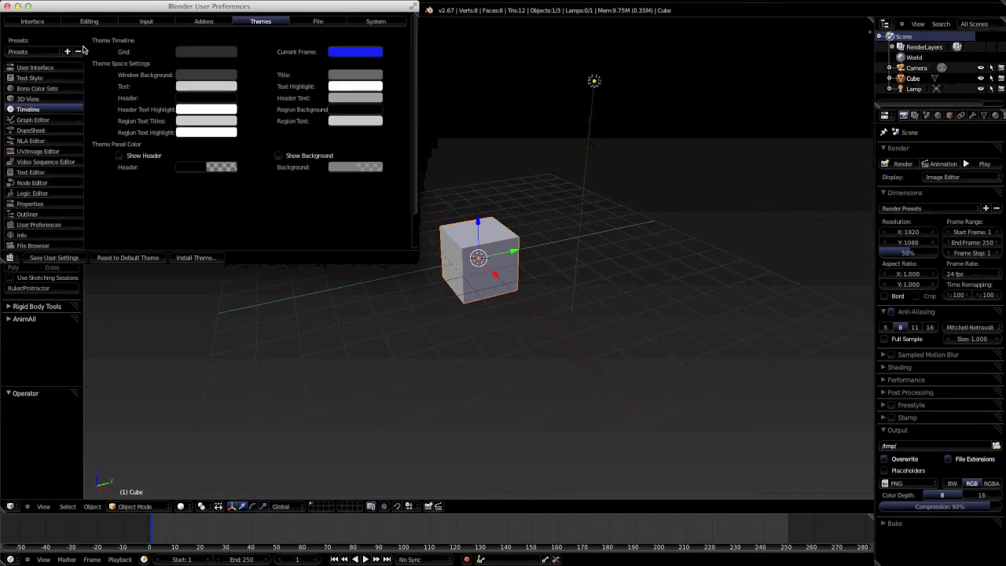
pyautogui.click(46, 53)
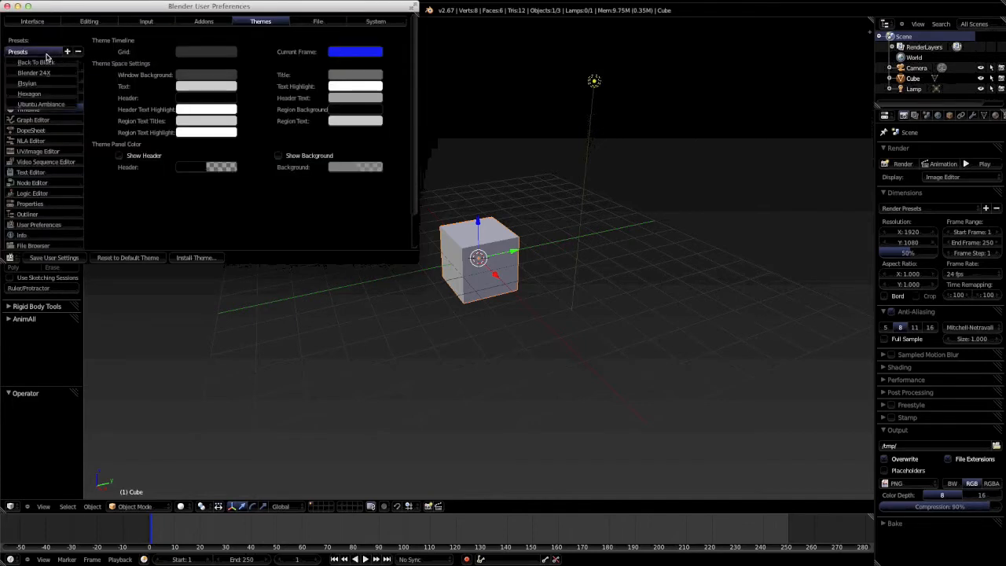
pyautogui.click(140, 259)
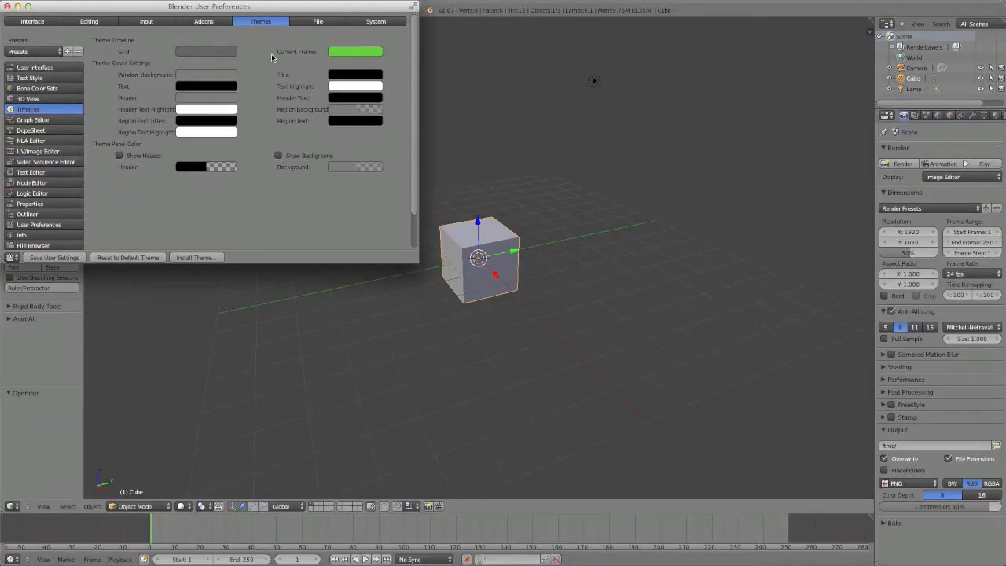
pyautogui.click(7, 6)
pyautogui.scroll(5, 559, 280)
pyautogui.scroll(-2, 559, 280)
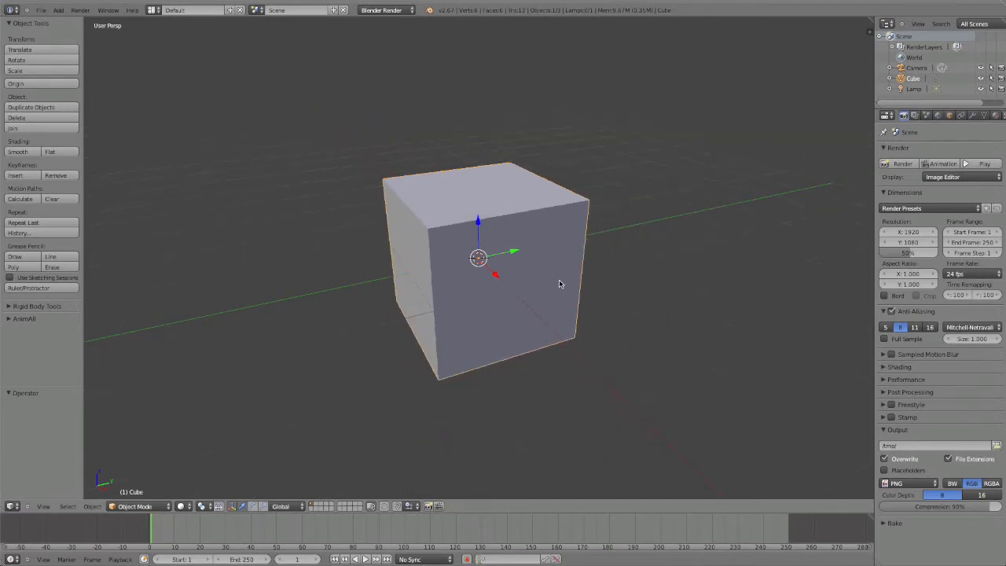
pyautogui.scroll(-10, 558, 283)
pyautogui.scroll(5, 550, 279)
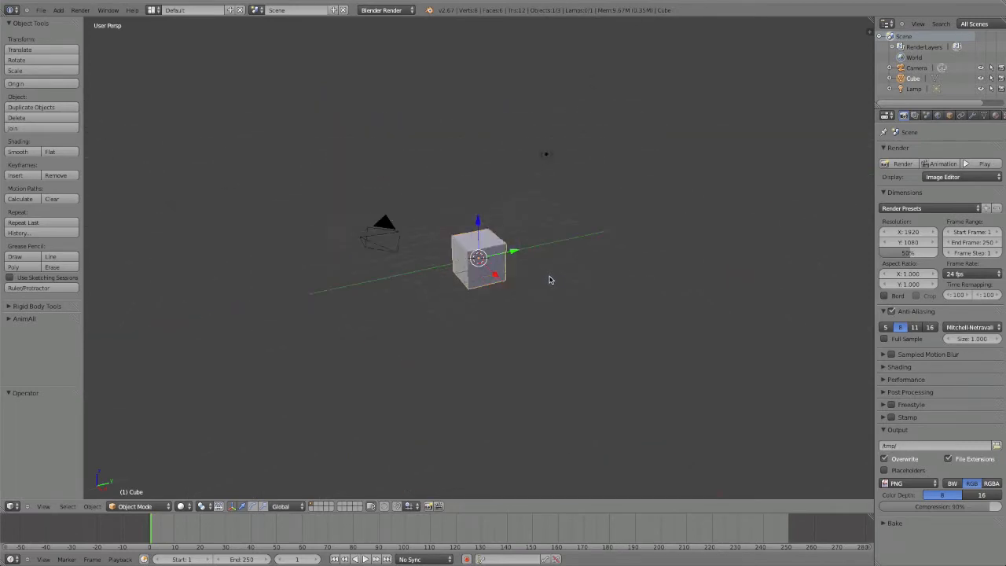
pyautogui.scroll(6, 550, 279)
pyautogui.moveTo(550, 280); pyautogui.dragTo(658, 270, button='middle')
pyautogui.scroll(-2, 660, 269)
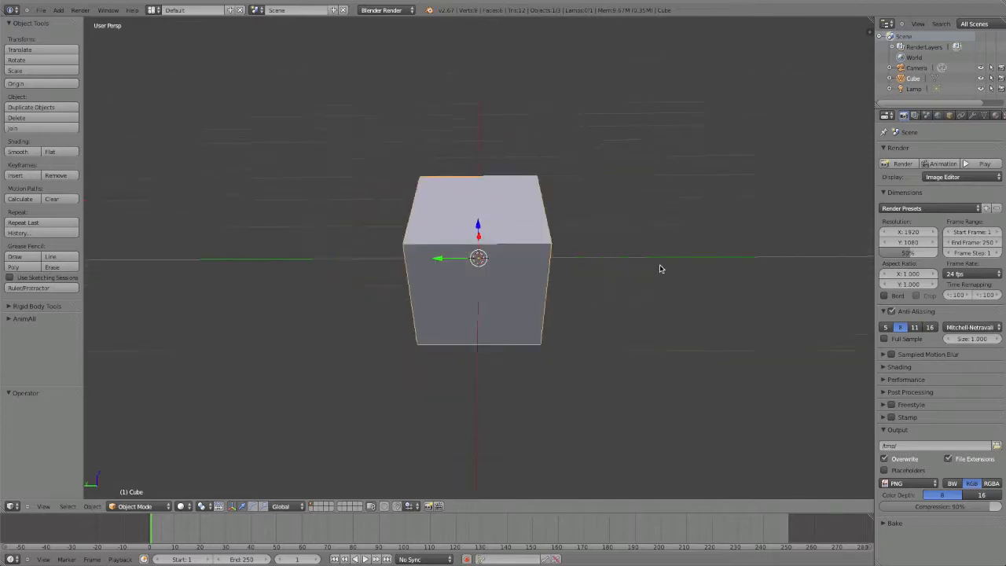
pyautogui.scroll(-10, 659, 268)
# - In a freshly reloaded start-up file, reset the interface to the default theme and save the user settings
pyautogui.hotkey('ctrl', 'n')
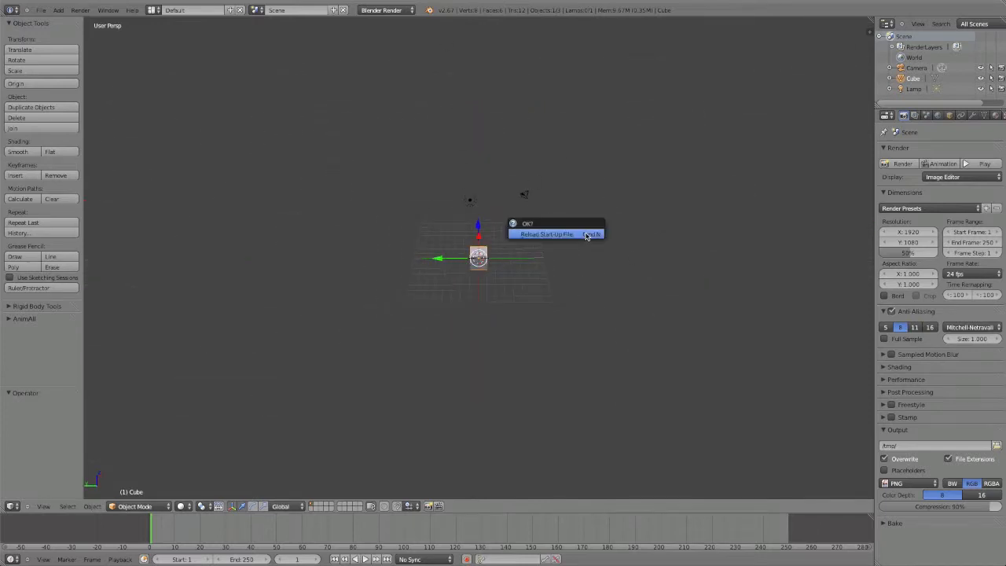
pyautogui.click(586, 236)
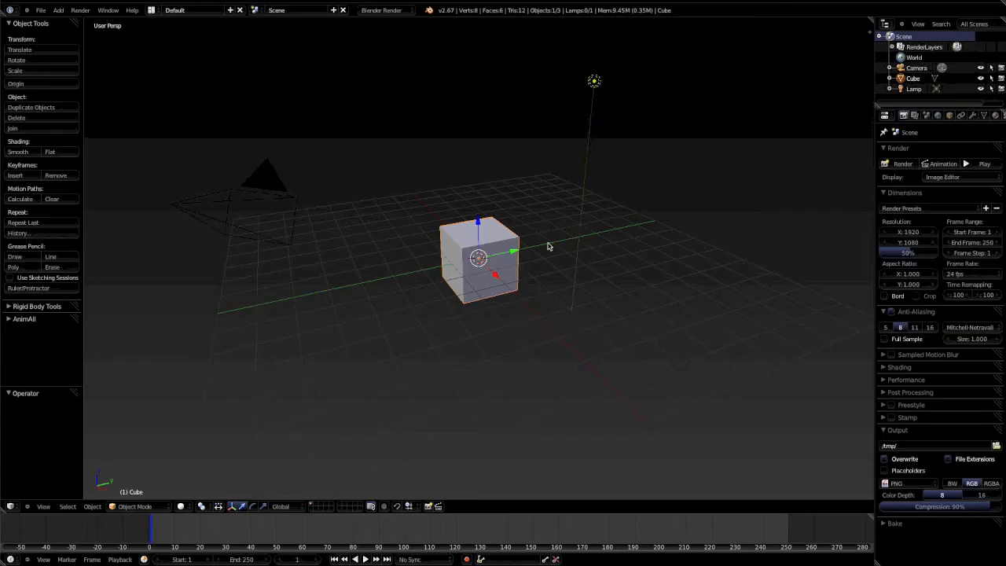
pyautogui.click(40, 10)
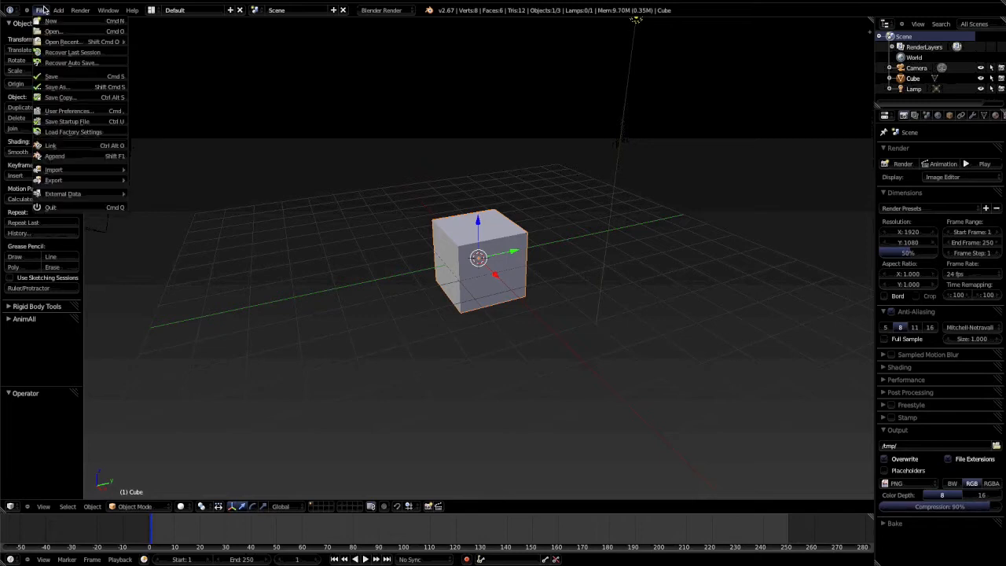
pyautogui.click(90, 112)
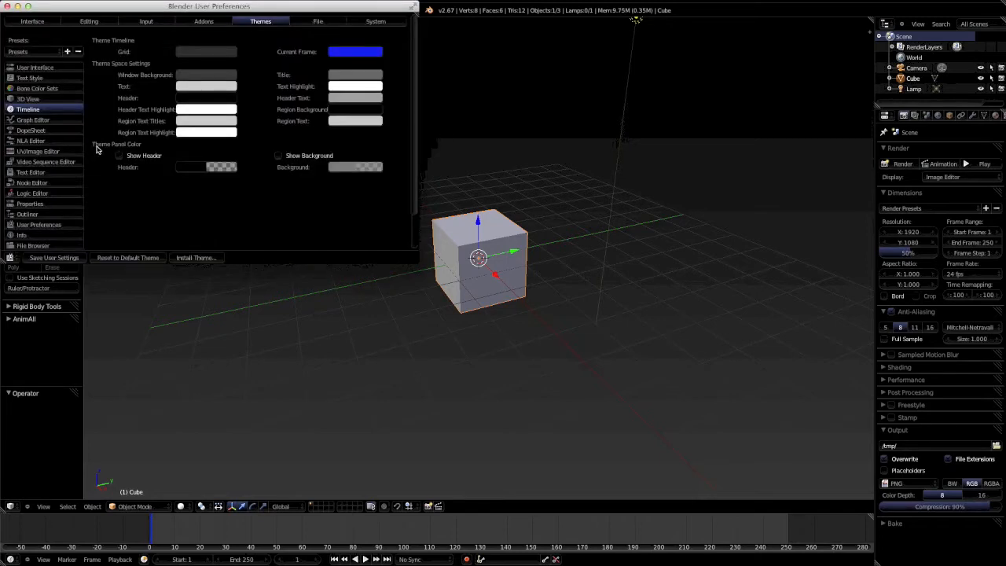
pyautogui.click(126, 257)
pyautogui.click(66, 257)
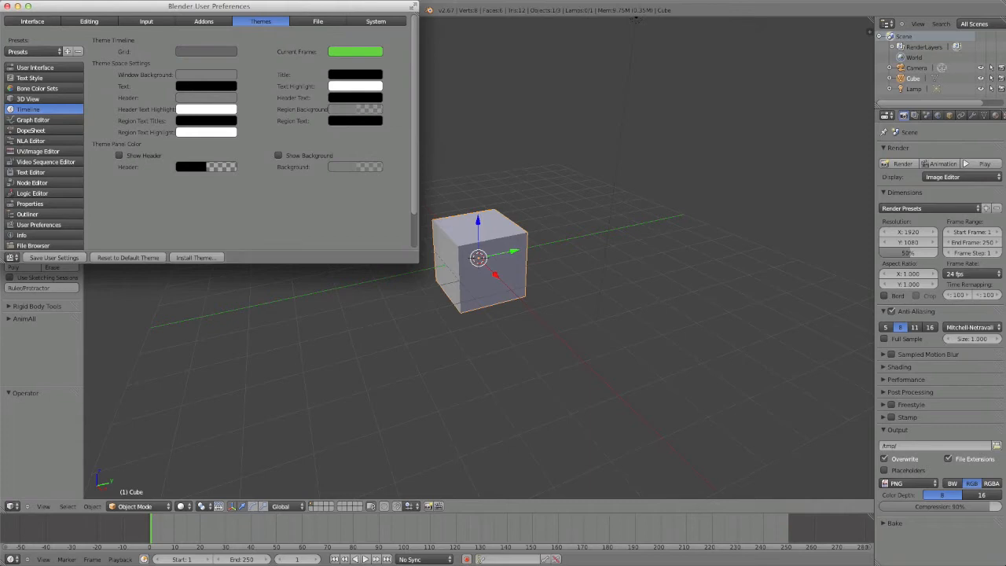
pyautogui.click(9, 7)
pyautogui.click(507, 71)
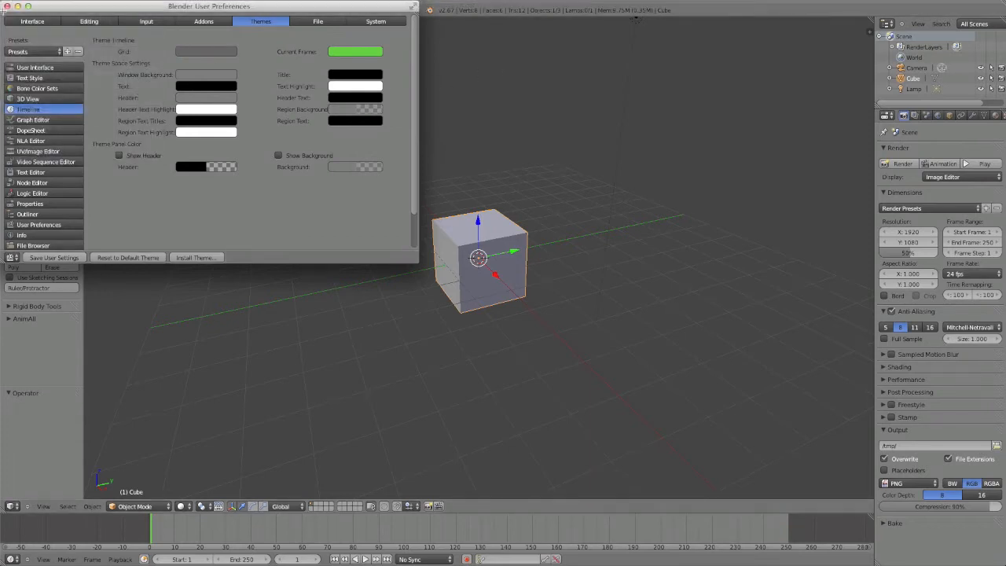
pyautogui.click(7, 9)
# - Delete the default cube and the lamp, keeping only the camera in the scene
pyautogui.scroll(4, 480, 229)
pyautogui.scroll(-8, 483, 244)
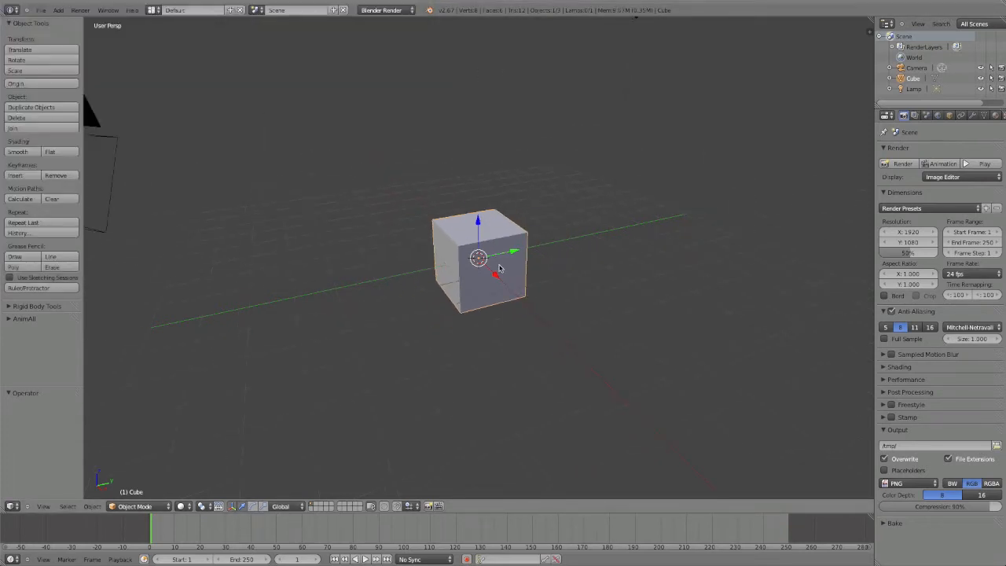
pyautogui.press('x')
pyautogui.click(500, 268)
pyautogui.rightClick(545, 177)
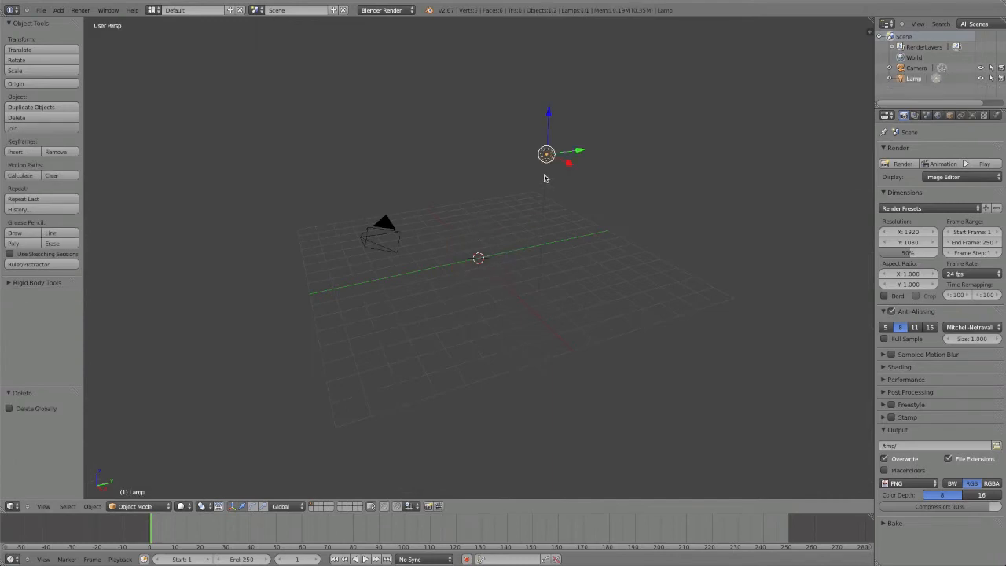
pyautogui.press('x')
pyautogui.click(545, 176)
# - Import the Minecraft world file tropics.obj from the worlds folder with the Import OBJ command
pyautogui.moveTo(546, 175); pyautogui.dragTo(594, 369, button='middle')
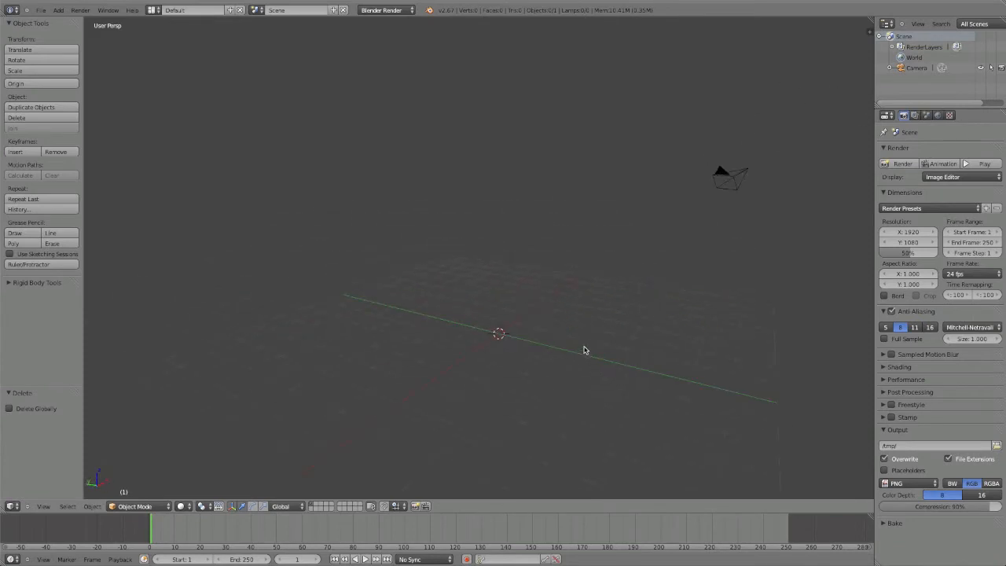
pyautogui.press('space')
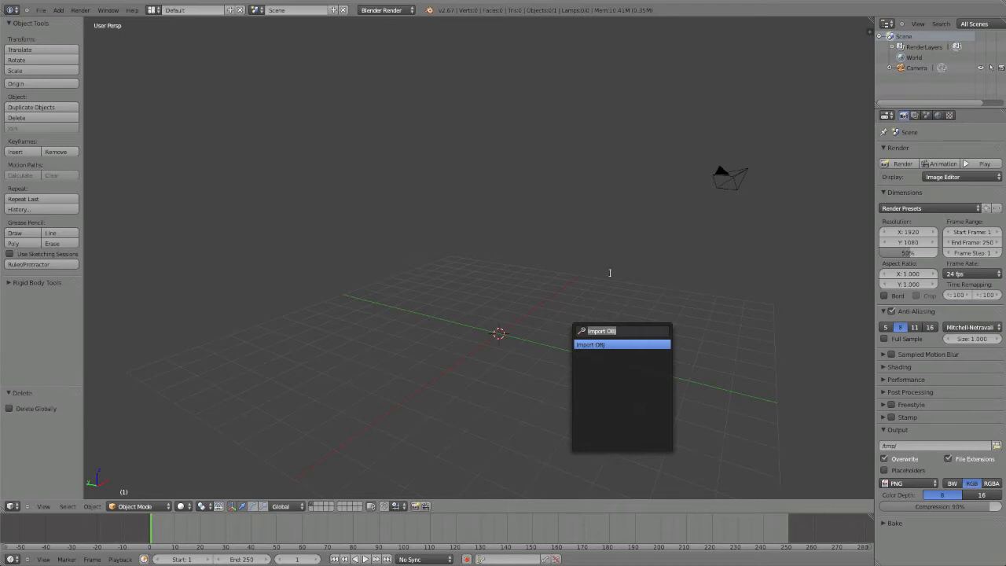
pyautogui.press('Escape')
pyautogui.moveTo(592, 254); pyautogui.dragTo(440, 264, button='middle')
pyautogui.scroll(5, 439, 265)
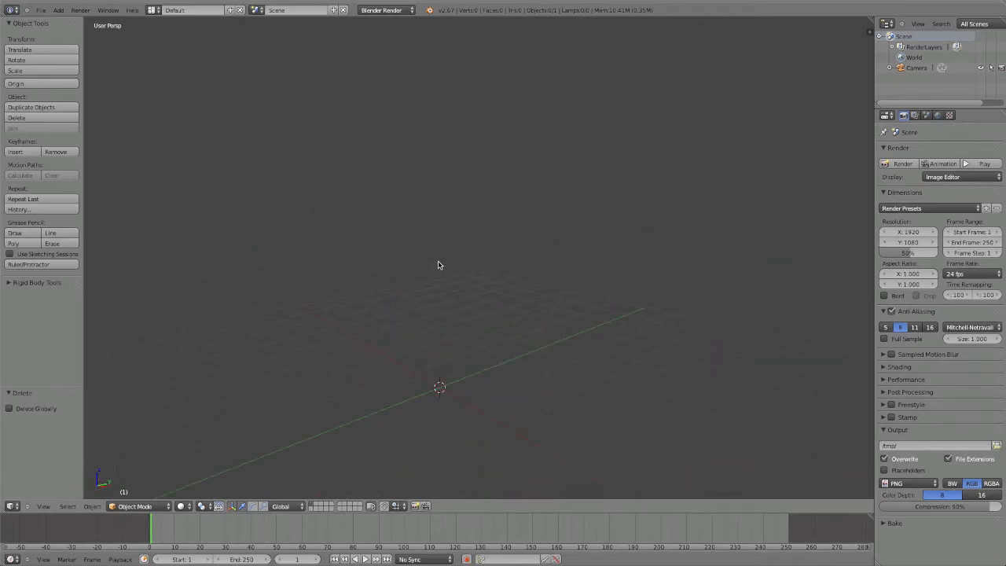
pyautogui.press('space')
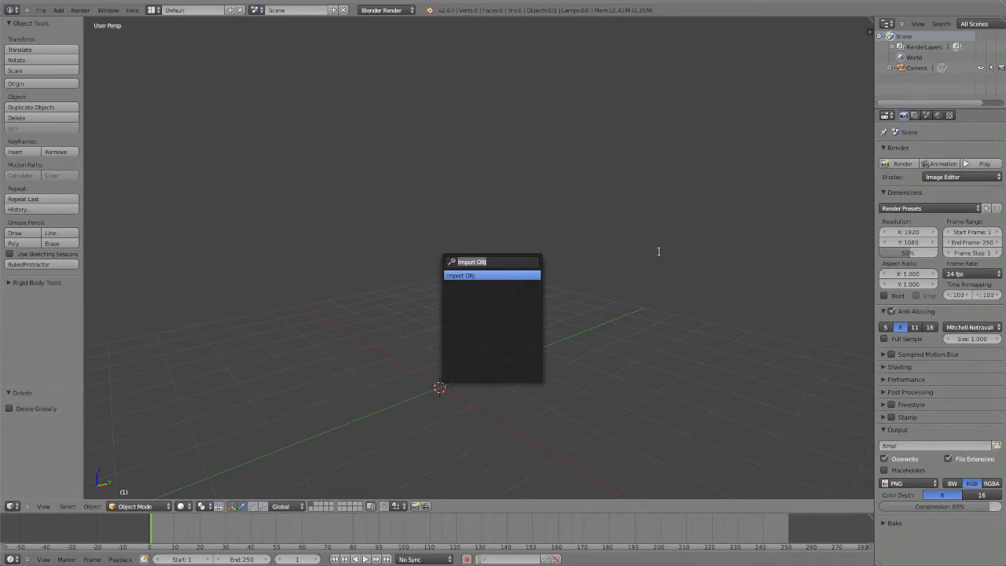
pyautogui.press('Return')
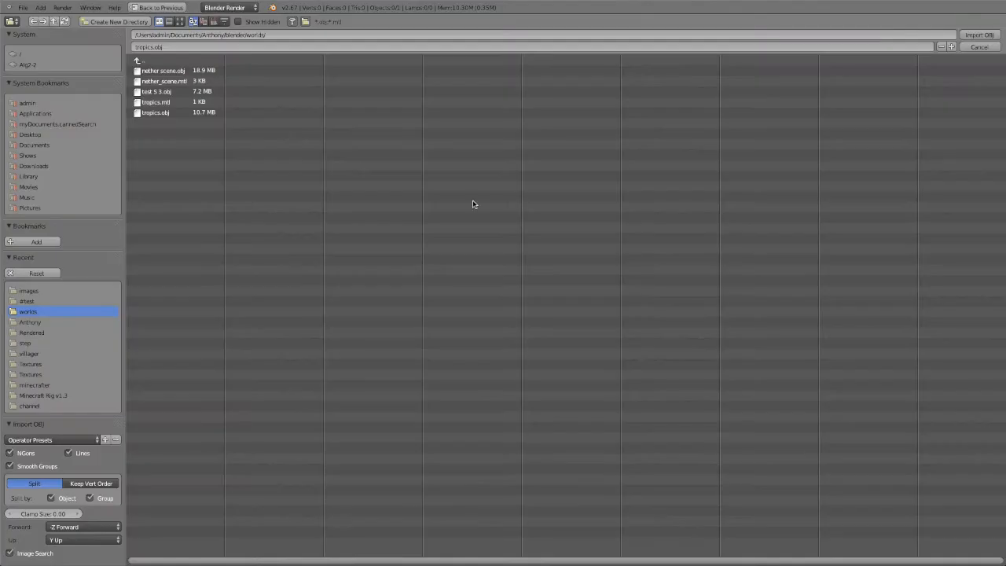
pyautogui.click(201, 113)
pyautogui.click(978, 36)
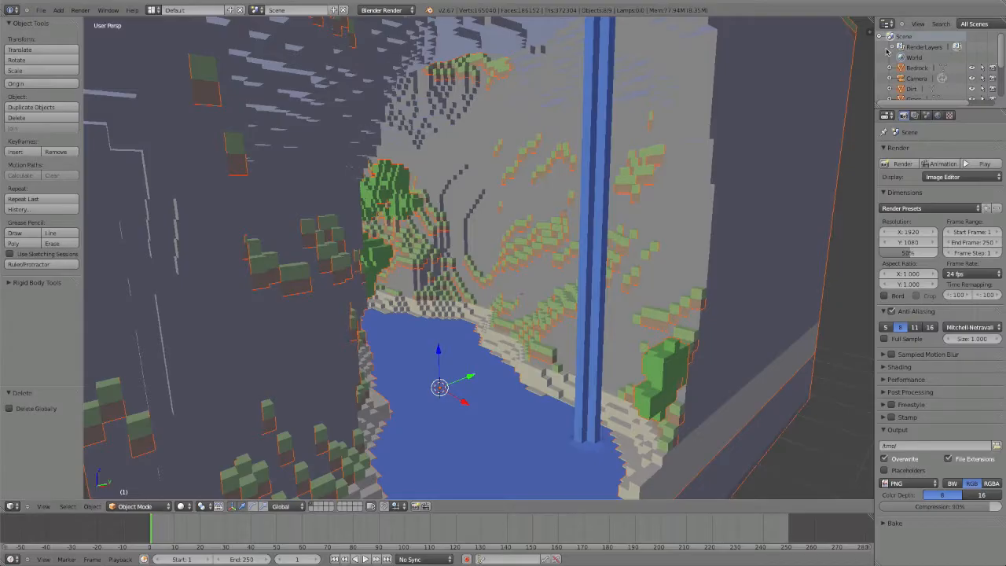
# - Find a viewpoint facing the trees on the terraced hillside above the waterfall and align the camera to that view
pyautogui.scroll(-5, 462, 187)
pyautogui.moveTo(460, 185); pyautogui.dragTo(909, 189, button='middle')
pyautogui.moveTo(355, 146); pyautogui.dragTo(549, 305, button='middle')
pyautogui.scroll(7, 424, 184)
pyautogui.scroll(3, 422, 183)
pyautogui.moveTo(412, 207); pyautogui.dragTo(528, 189, button='middle')
pyautogui.keyDown('shift'); pyautogui.moveTo(323, 77); pyautogui.dragTo(431, 268, button='middle'); pyautogui.keyUp('shift')
pyautogui.scroll(6, 382, 216)
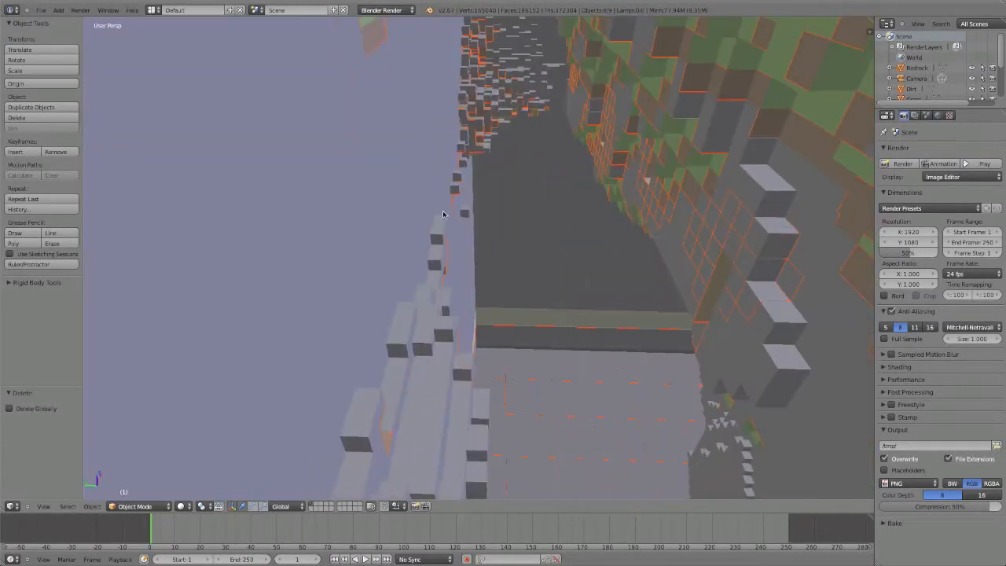
pyautogui.keyDown('shift'); pyautogui.moveTo(445, 214); pyautogui.dragTo(114, 293, button='middle'); pyautogui.keyUp('shift')
pyautogui.moveTo(485, 260); pyautogui.dragTo(711, 262, button='middle')
pyautogui.keyDown('shift'); pyautogui.moveTo(390, 272); pyautogui.dragTo(263, 206, button='middle'); pyautogui.keyUp('shift')
pyautogui.scroll(3, 256, 275)
pyautogui.moveTo(356, 212); pyautogui.dragTo(549, 219, button='middle')
pyautogui.scroll(-2, 540, 235)
pyautogui.press('ctrl+alt+KP_0')
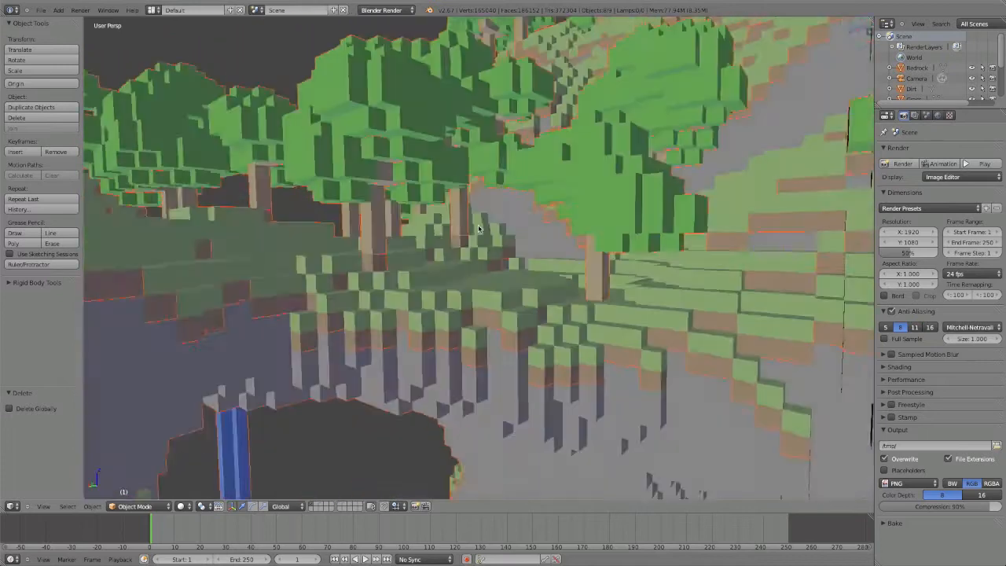
# - Move the camera backward along its local Z axis to bring more of the trees into the frame
pyautogui.press('g')
pyautogui.press('z')
pyautogui.press('z')
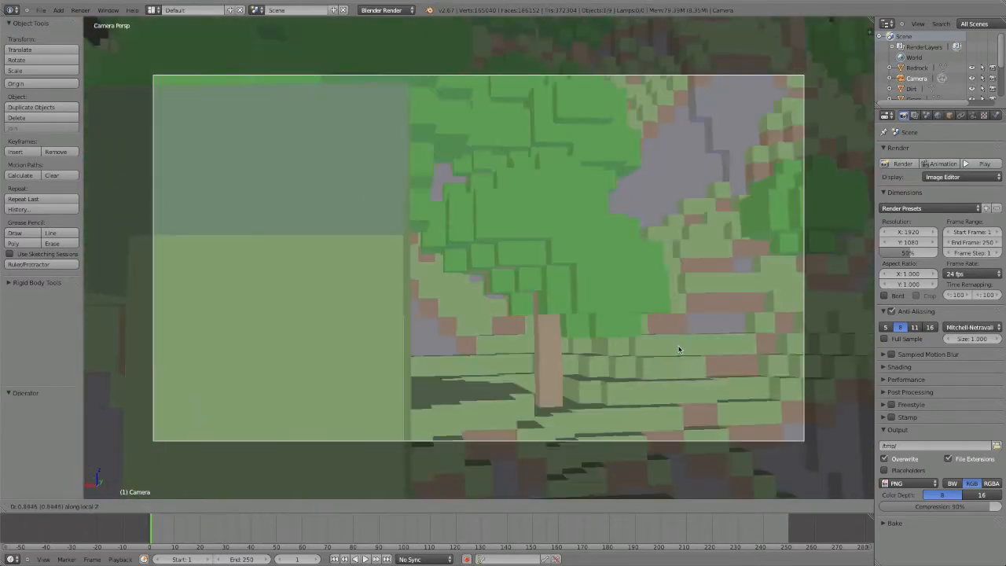
pyautogui.click(666, 339)
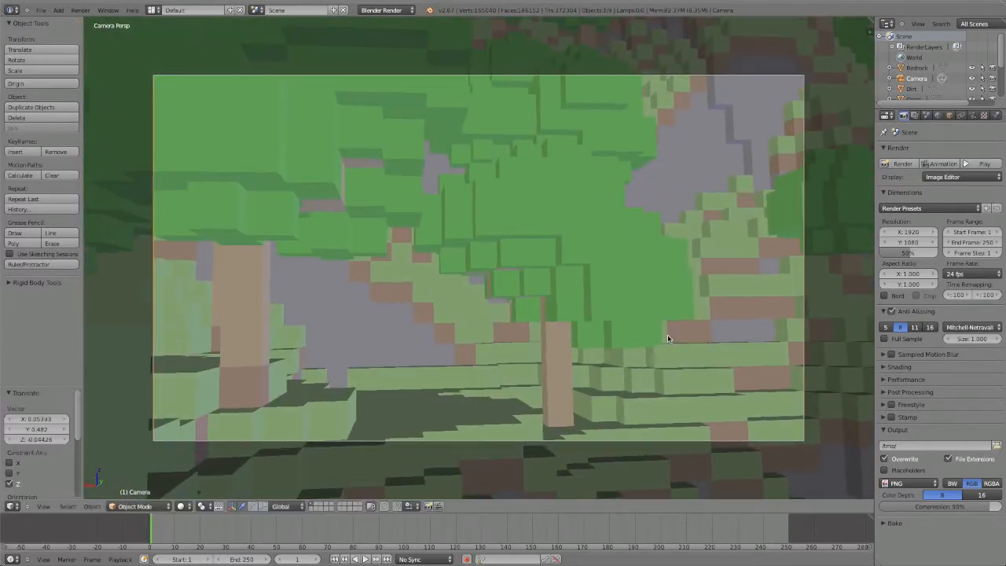
# - Move and rotate the camera in camera view to reframe the trees and the terraced hillside
pyautogui.press('r')
pyautogui.press('r')
pyautogui.click(571, 307)
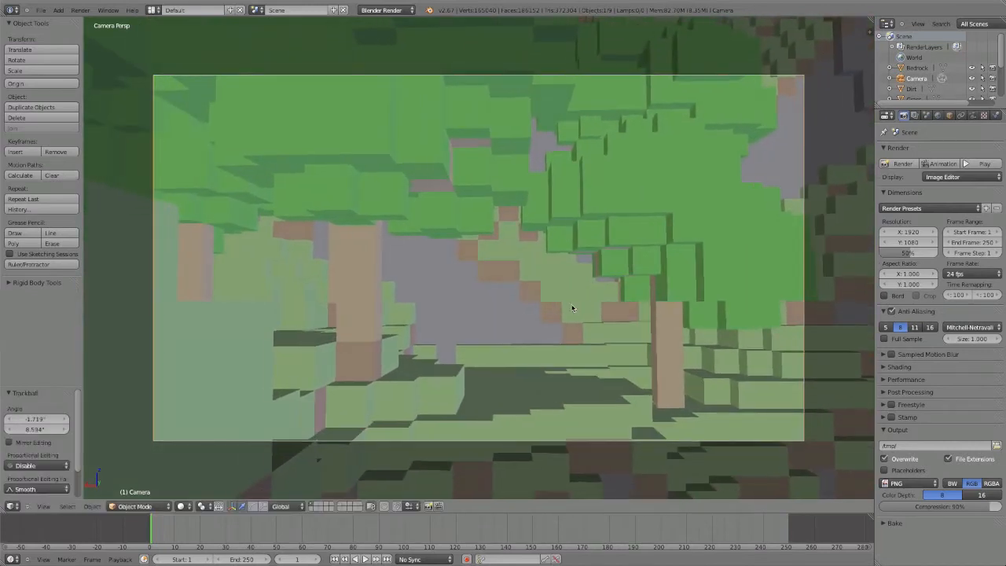
pyautogui.press('g')
pyautogui.click(621, 320)
pyautogui.press('r')
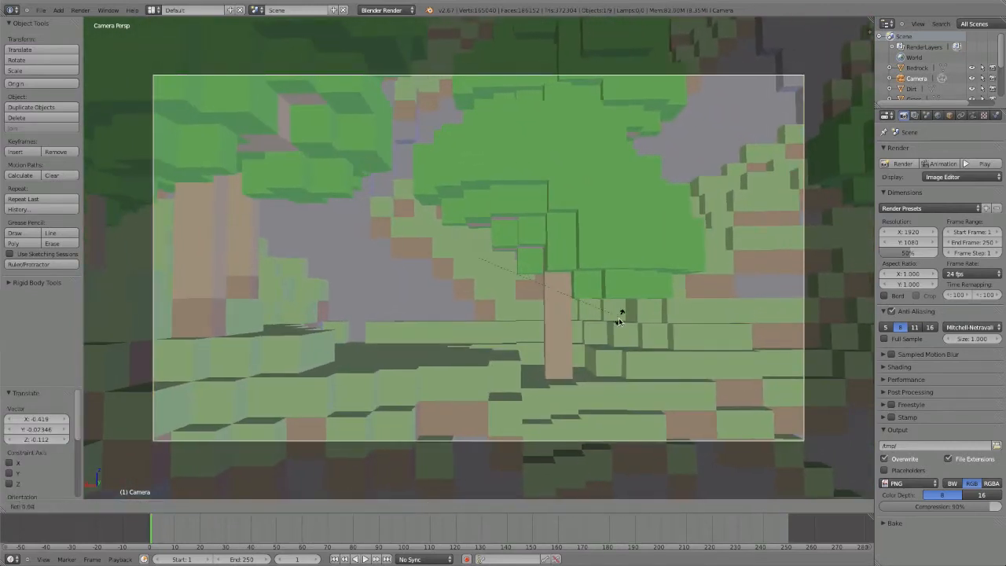
pyautogui.click(619, 322)
pyautogui.press('g')
pyautogui.click(672, 328)
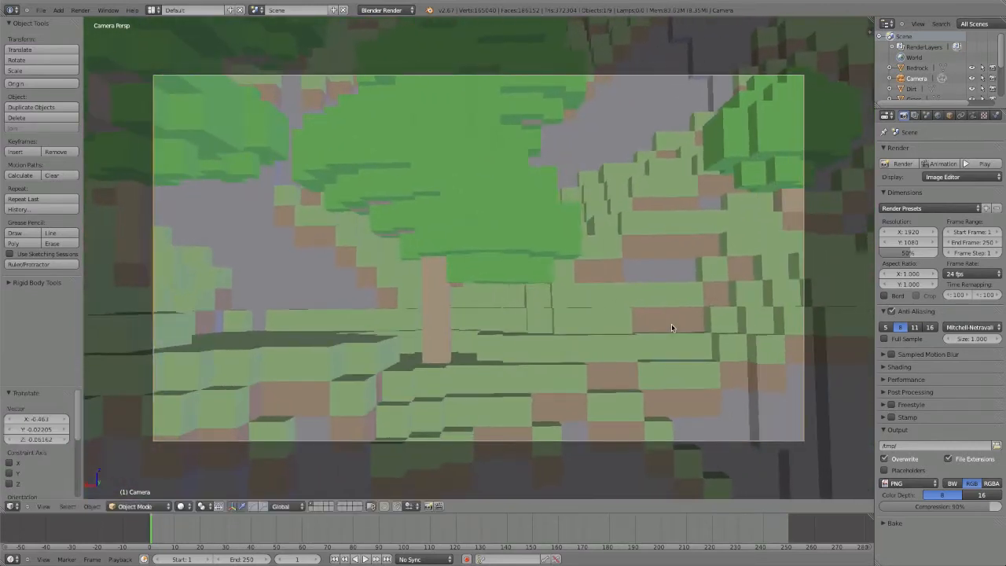
pyautogui.press('r')
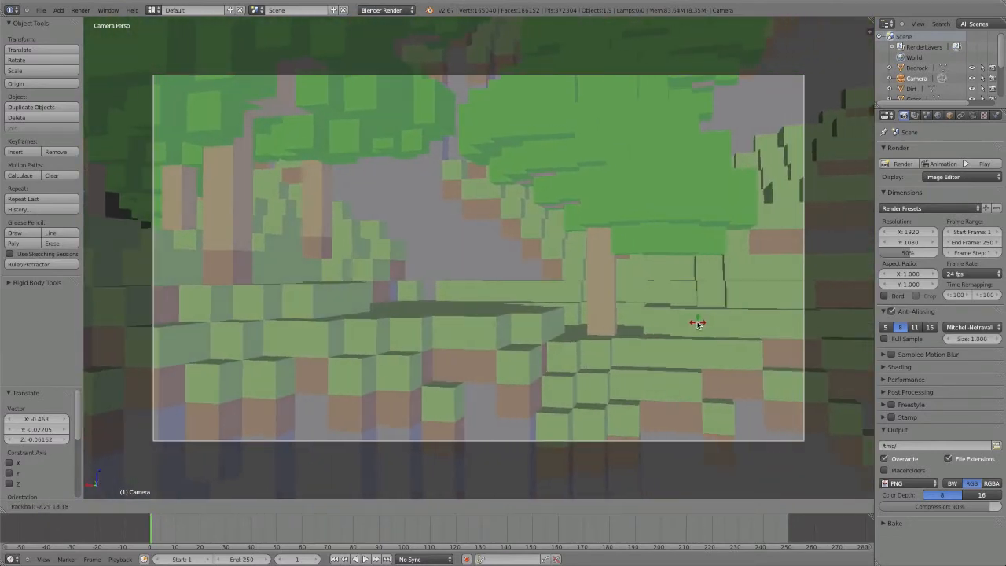
pyautogui.click(697, 321)
# - Render a test image of the unlit scene and return to the 3D view
pyautogui.moveTo(510, 259); pyautogui.dragTo(481, 183, button='middle')
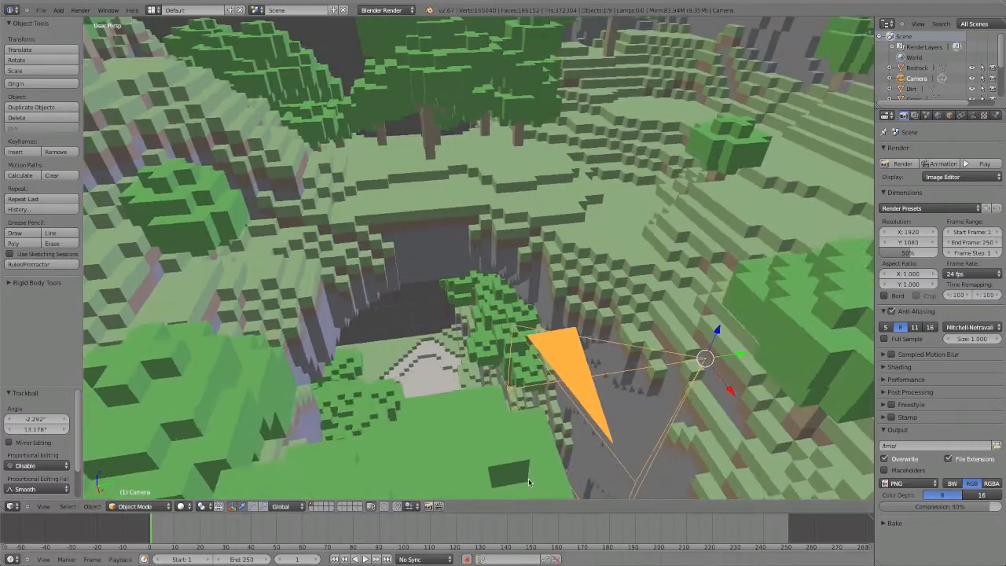
pyautogui.scroll(-3, 480, 183)
pyautogui.scroll(-4, 480, 183)
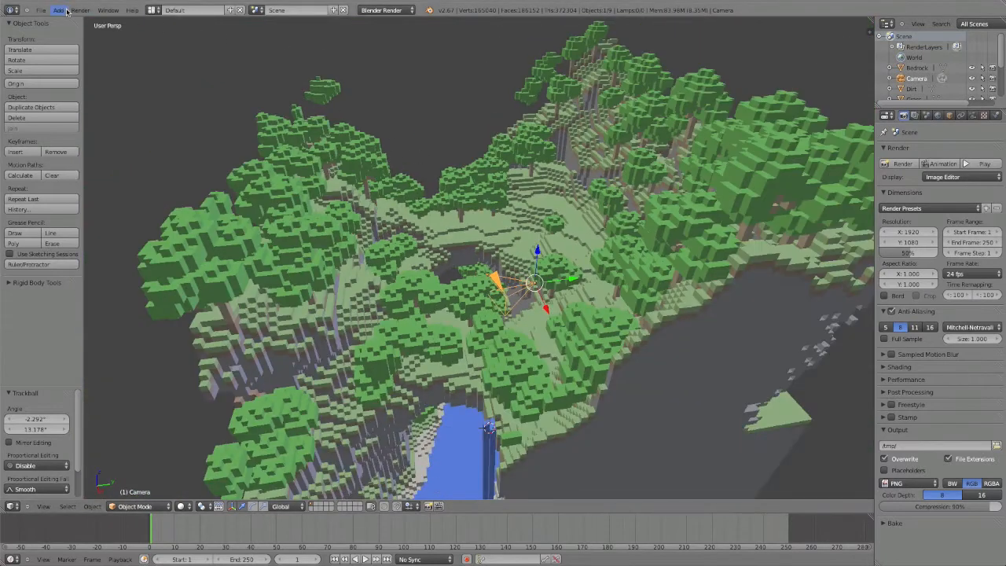
pyautogui.click(84, 21)
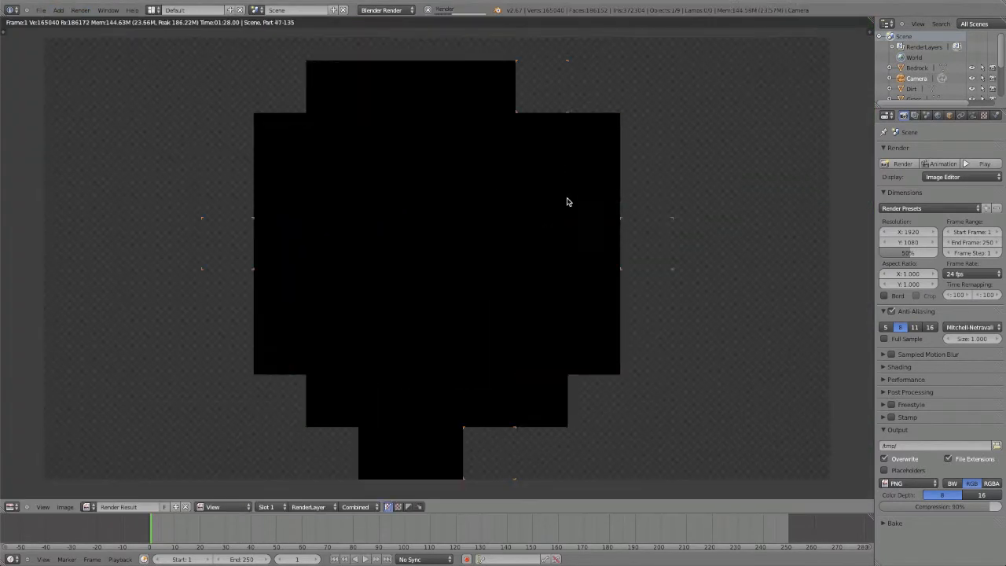
pyautogui.click(12, 505)
pyautogui.click(23, 497)
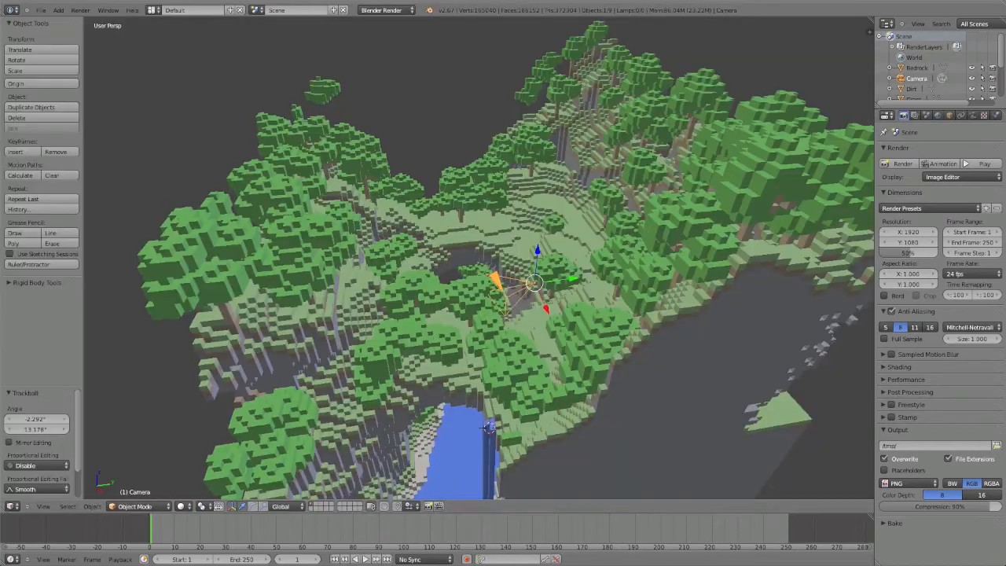
# - Find a viewpoint low over the grass facing the terraced hillside and align the camera to that view
pyautogui.scroll(3, 515, 138)
pyautogui.moveTo(515, 139); pyautogui.dragTo(596, 130, button='middle')
pyautogui.scroll(3, 582, 103)
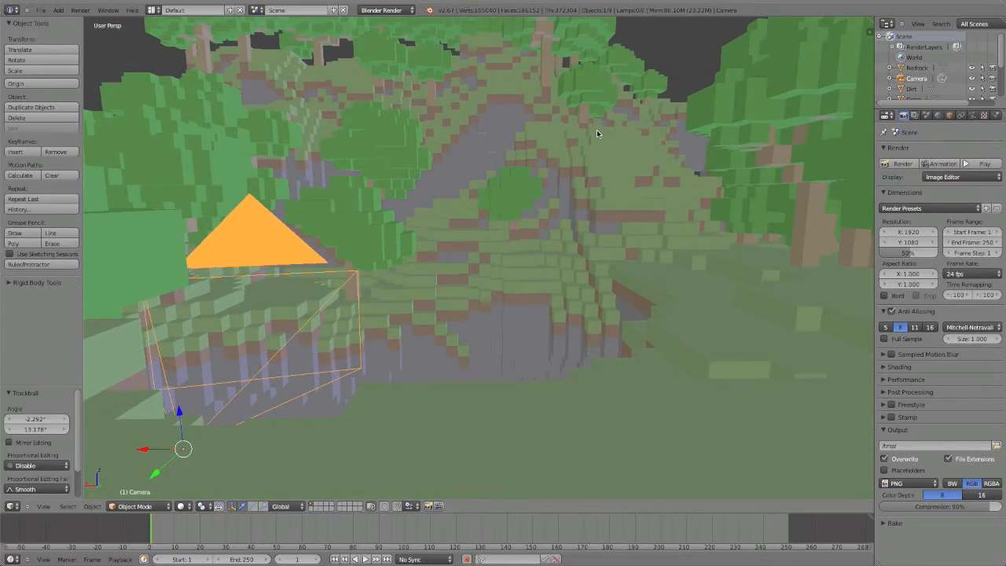
pyautogui.press('ctrl+alt+KP_0')
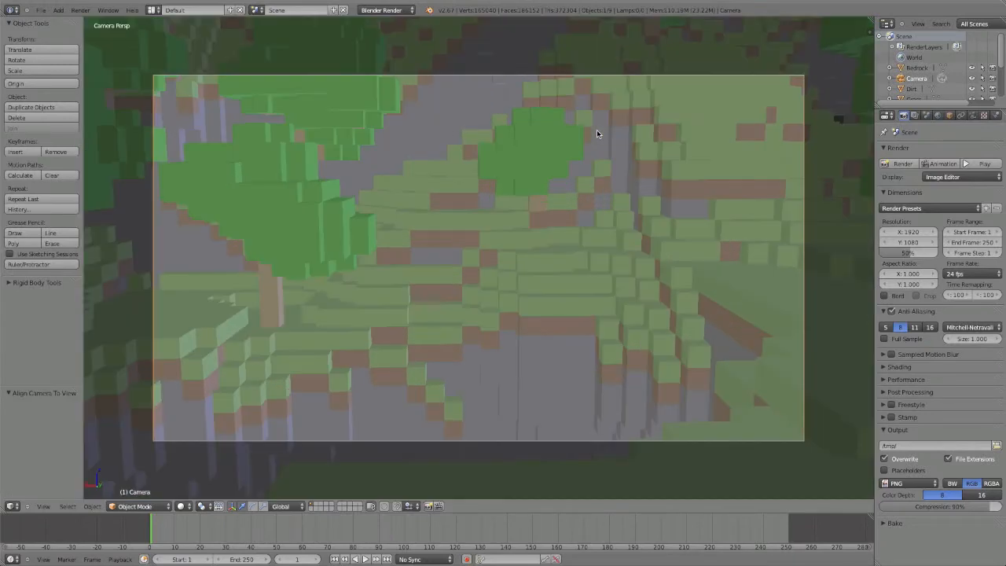
# - Move the camera backward along its local Z axis and trackball-rotate it so the large tree sits nearer the middle
pyautogui.press('g')
pyautogui.press('z')
pyautogui.press('z')
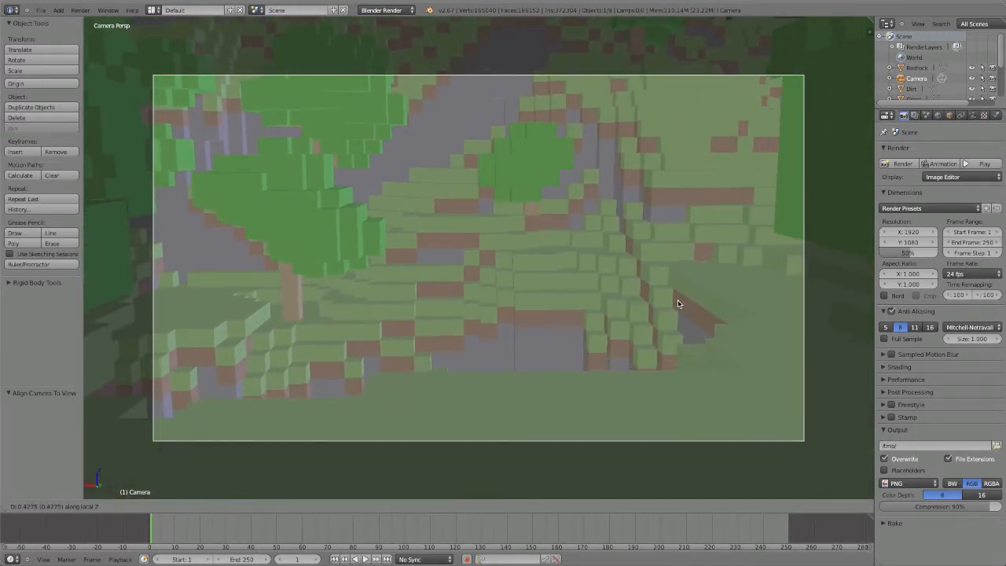
pyautogui.click(677, 299)
pyautogui.press('r')
pyautogui.press('r')
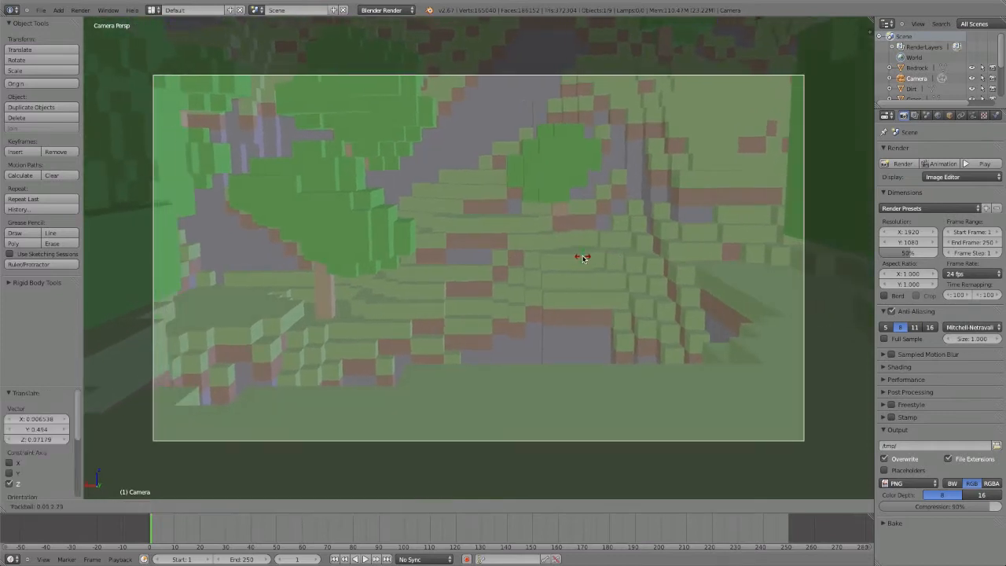
pyautogui.click(584, 256)
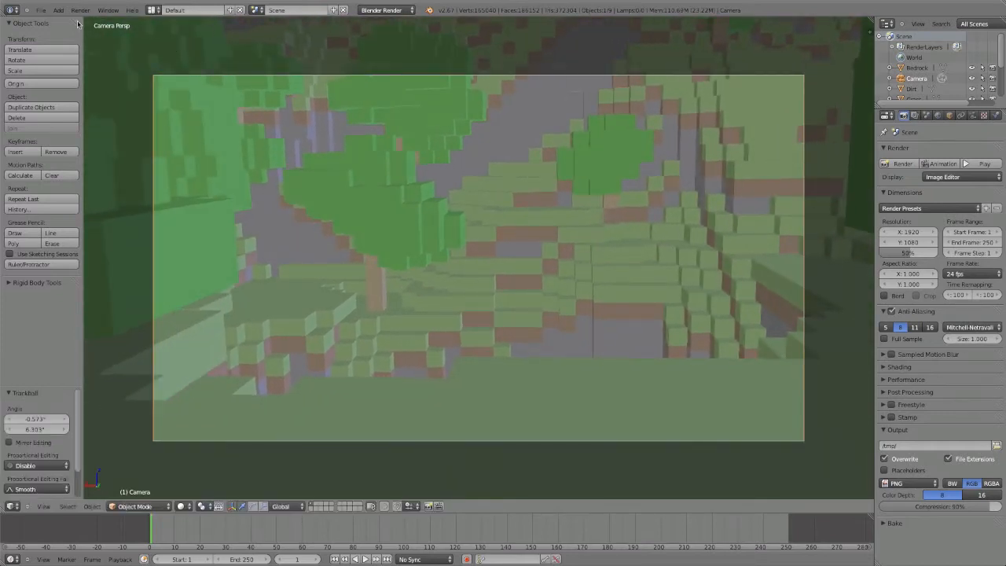
# - Add a Sun lamp and raise it about 17.8 units along the Z axis, above the terrain
pyautogui.press('KP_0')
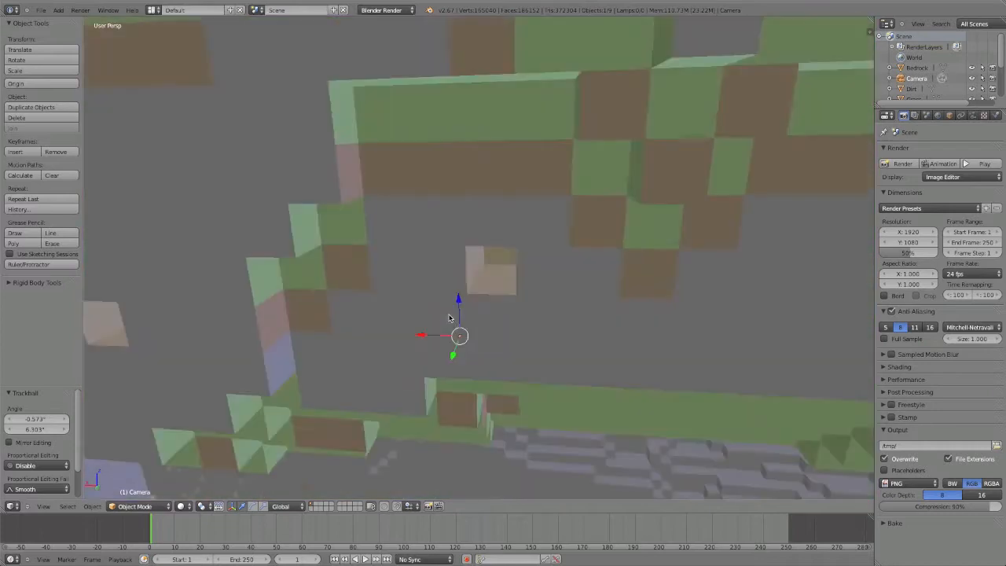
pyautogui.scroll(-15, 449, 315)
pyautogui.moveTo(484, 243); pyautogui.dragTo(456, 275, button='middle')
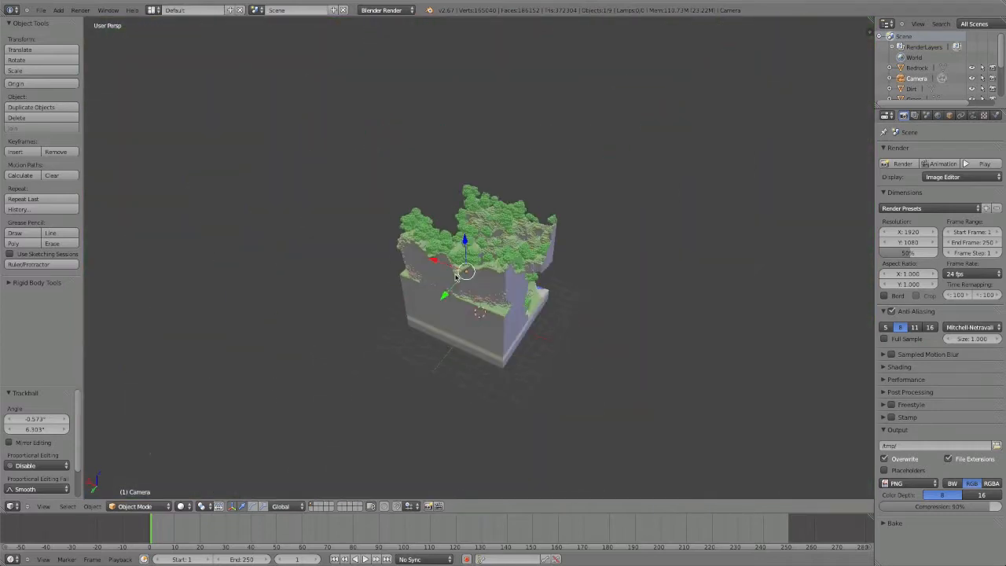
pyautogui.hotkey('shift', 'a')
pyautogui.moveTo(454, 276)
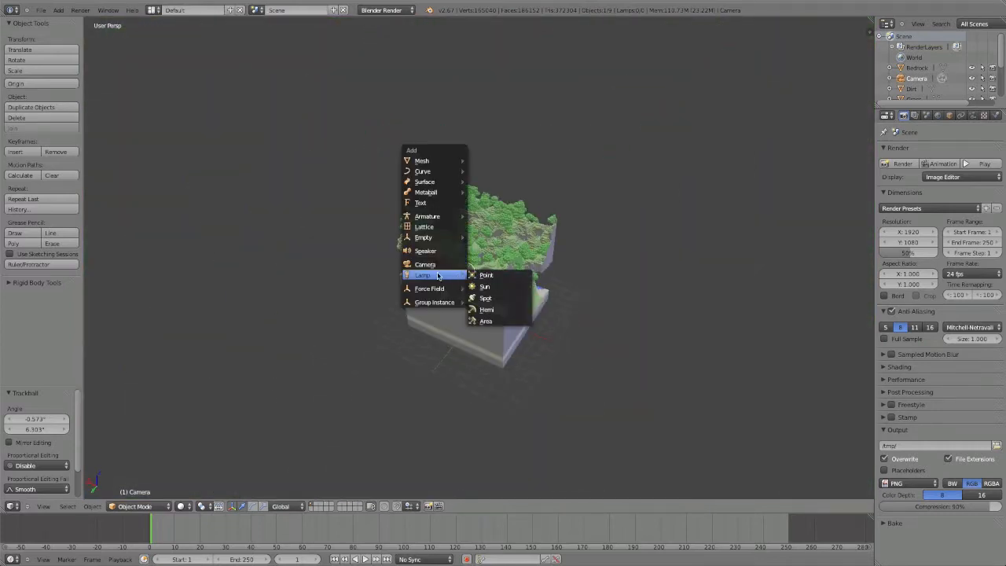
pyautogui.click(503, 290)
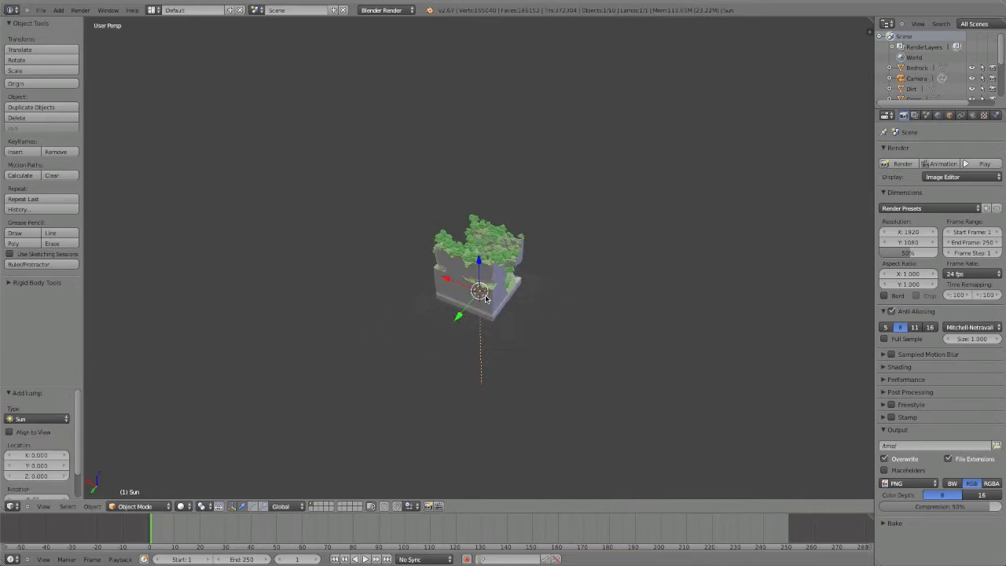
pyautogui.press('g')
pyautogui.press('z')
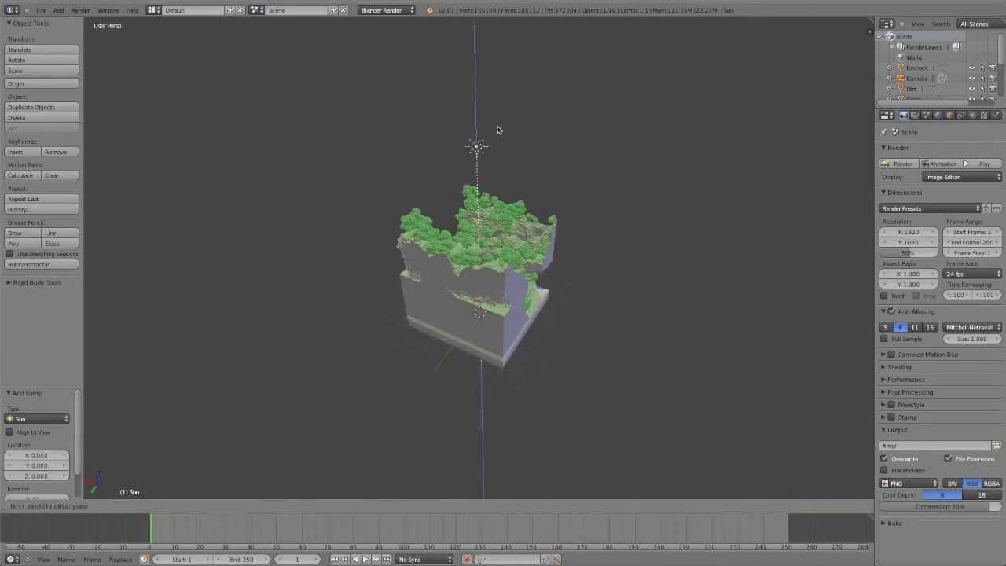
pyautogui.click(495, 135)
pyautogui.moveTo(495, 134); pyautogui.dragTo(609, 187, button='middle')
pyautogui.scroll(3, 487, 154)
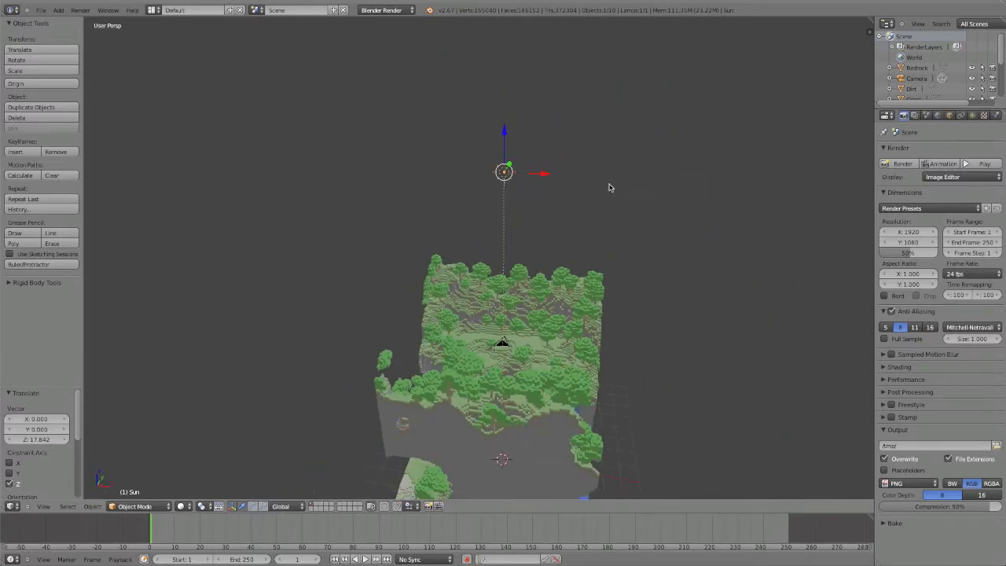
pyautogui.press('r')
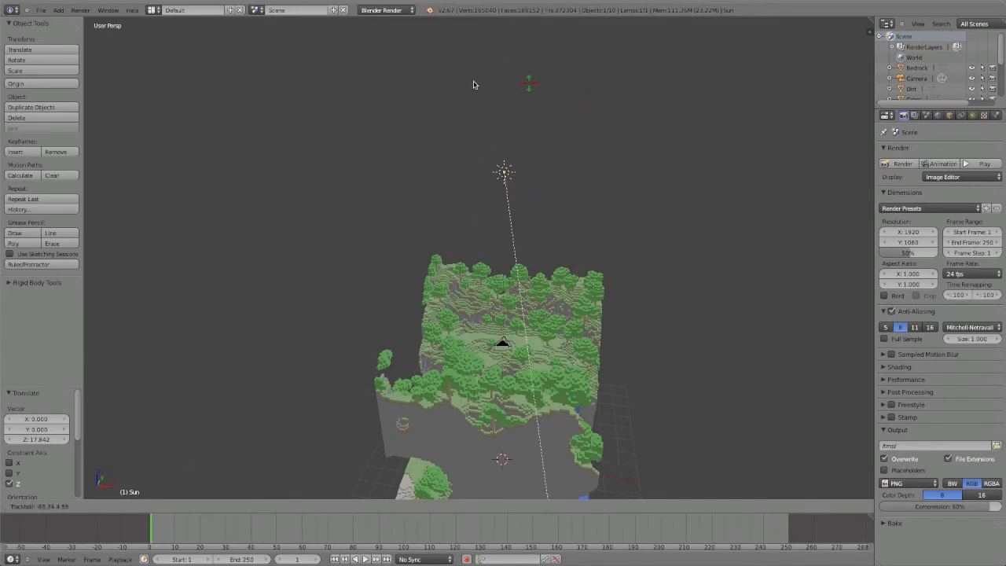
pyautogui.click(648, 204)
pyautogui.moveTo(647, 204); pyautogui.dragTo(474, 205, button='middle')
pyautogui.press('r')
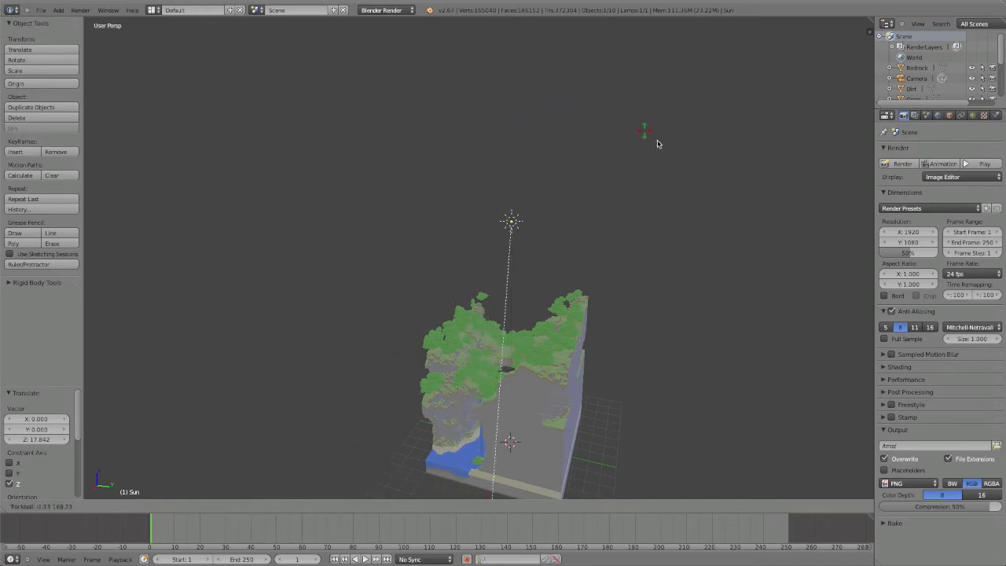
pyautogui.rightClick(501, 277)
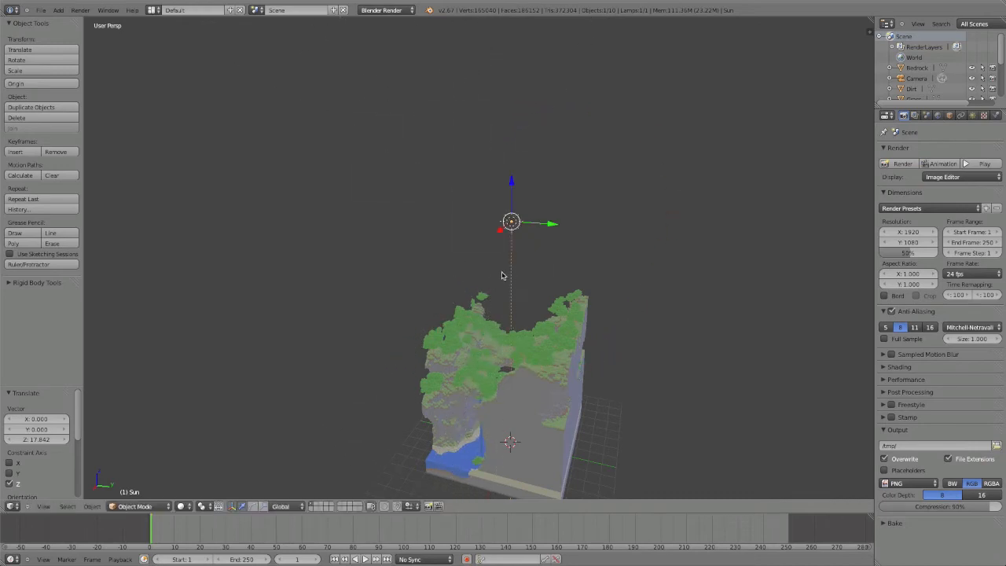
# - Rotate the Sun lamp by about 28.9° so its light falls on the terrain at an angle
pyautogui.moveTo(501, 274); pyautogui.dragTo(440, 243, button='middle')
pyautogui.scroll(-3, 386, 240)
pyautogui.scroll(4, 385, 237)
pyautogui.press('r')
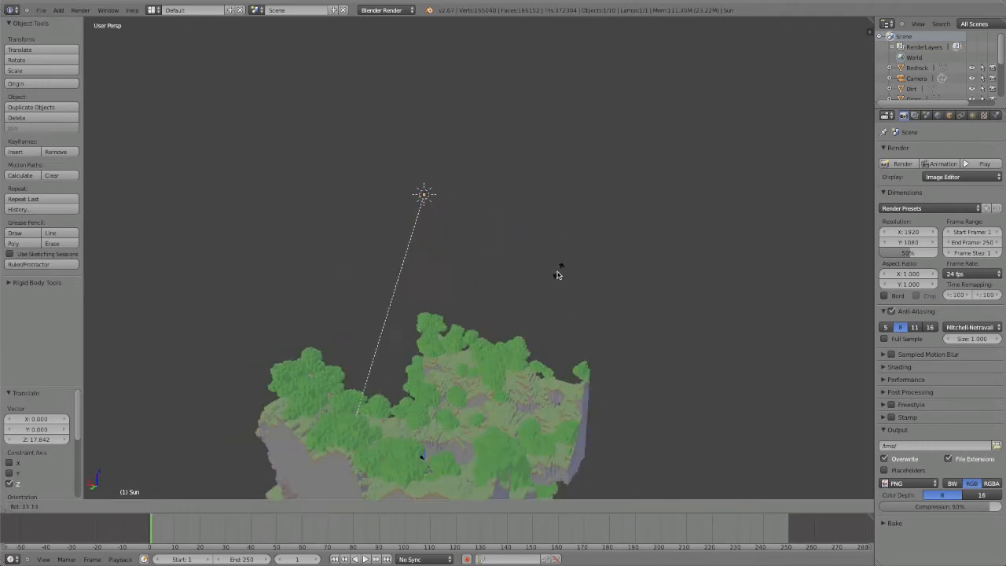
pyautogui.click(531, 278)
# - Trackball-rotate the Sun lamp from an overhead view, and rotate it a further 5.7° or so facing the hillside
pyautogui.moveTo(526, 275); pyautogui.dragTo(480, 228, button='middle')
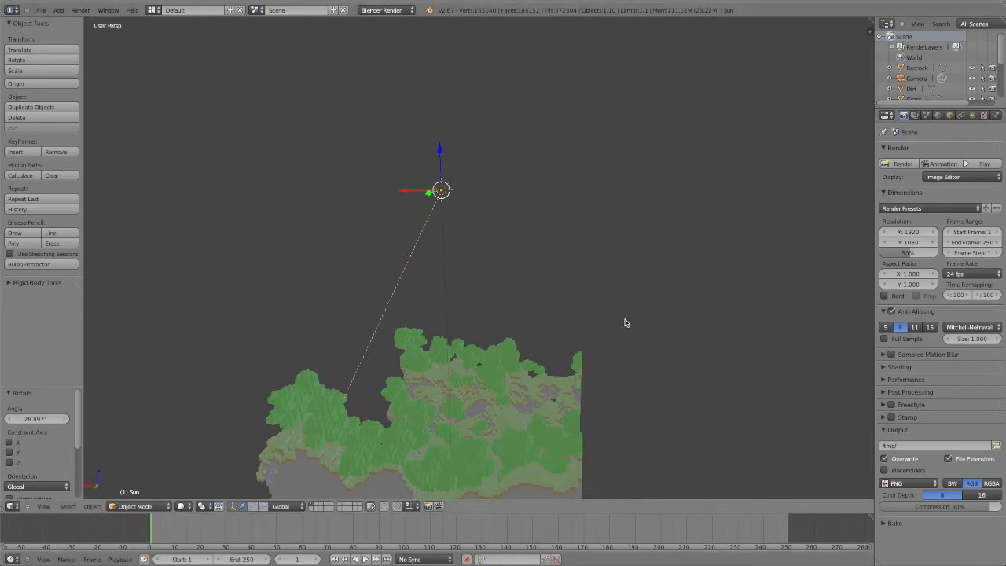
pyautogui.scroll(-5, 626, 323)
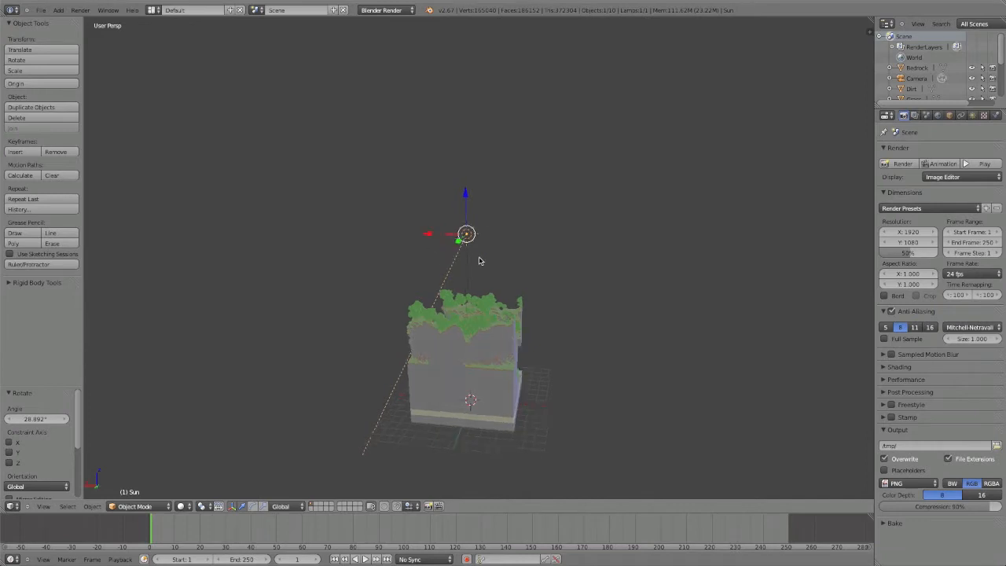
pyautogui.moveTo(478, 260); pyautogui.dragTo(599, 317, button='middle')
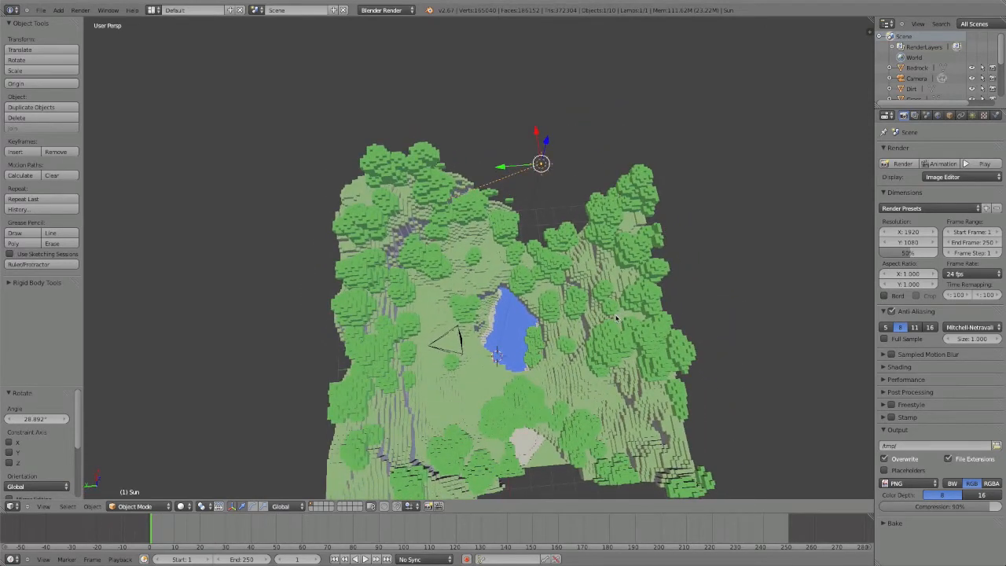
pyautogui.press('r')
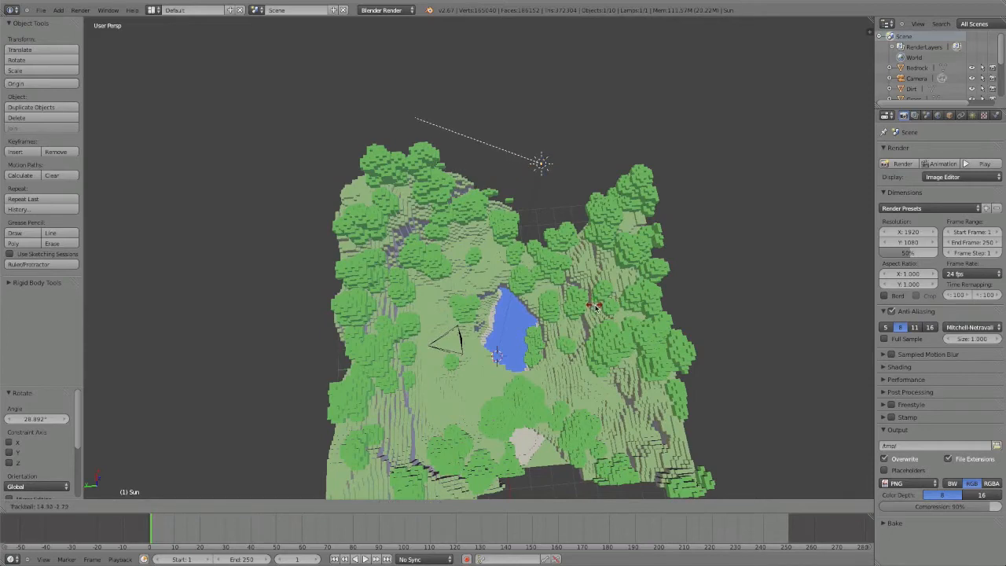
pyautogui.click(596, 308)
pyautogui.moveTo(507, 271); pyautogui.dragTo(552, 215, button='middle')
pyautogui.press('r')
pyautogui.click(539, 213)
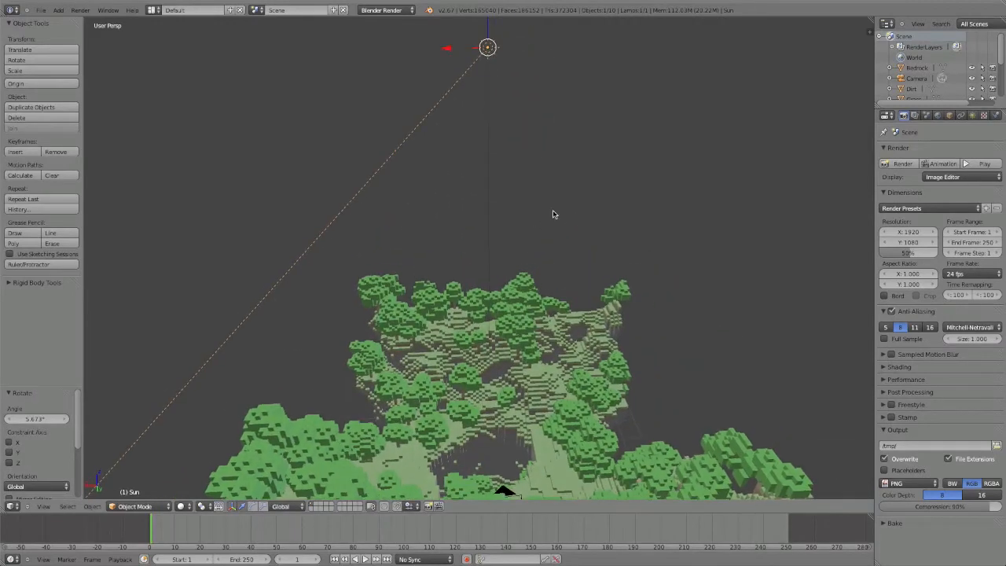
# - Fine-tune the Sun lamp's direction from several sides, including rotations of about -7.8° and -2.2°
pyautogui.press('r')
pyautogui.click(564, 162)
pyautogui.moveTo(563, 162); pyautogui.dragTo(449, 168, button='middle')
pyautogui.press('r')
pyautogui.click(555, 189)
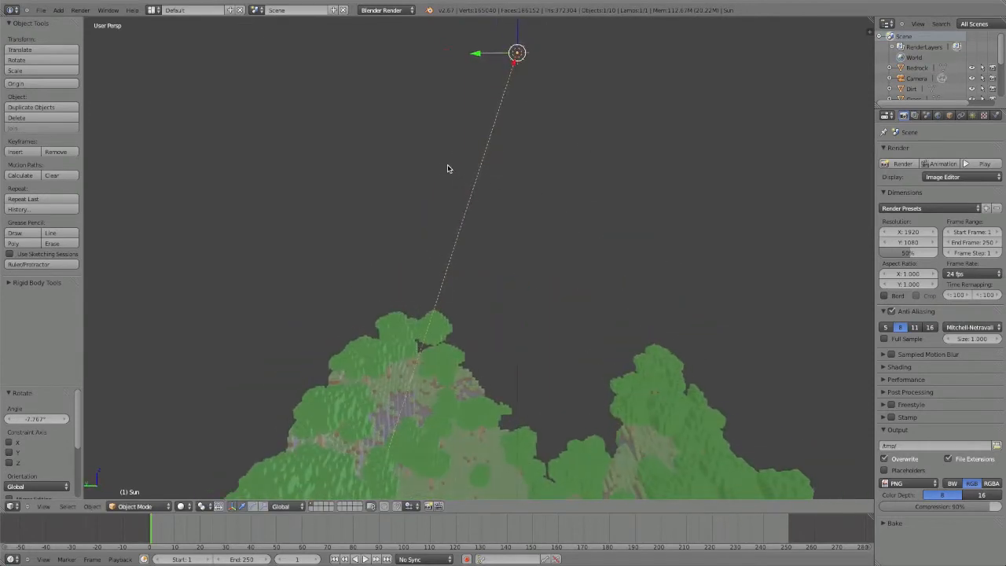
pyautogui.press('r')
pyautogui.click(466, 225)
pyautogui.moveTo(466, 225); pyautogui.dragTo(483, 243, button='middle')
pyautogui.press('r')
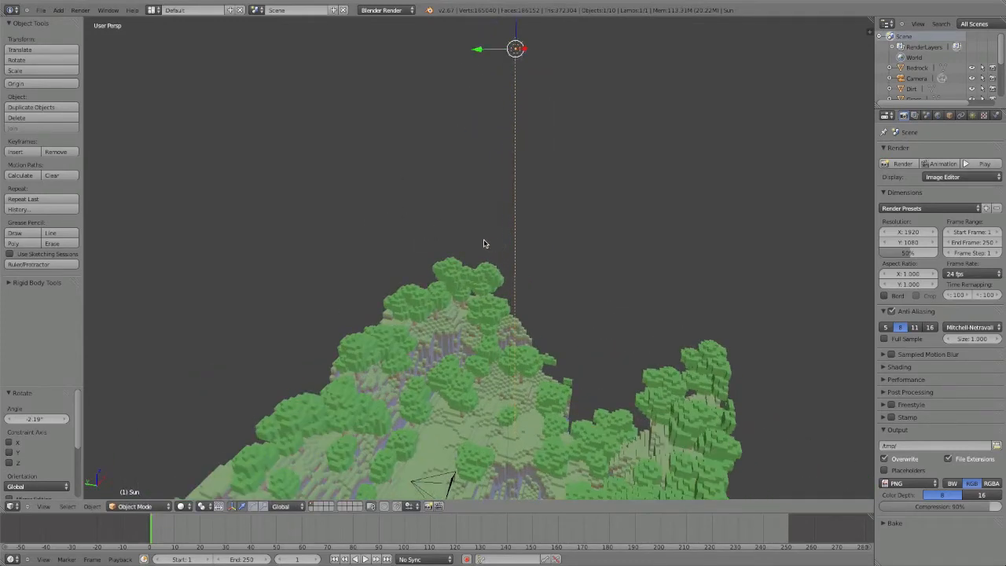
# - Return to the camera view and render the sunlit scene as an image
pyautogui.press('KP_0')
pyautogui.scroll(-1, 400, 147)
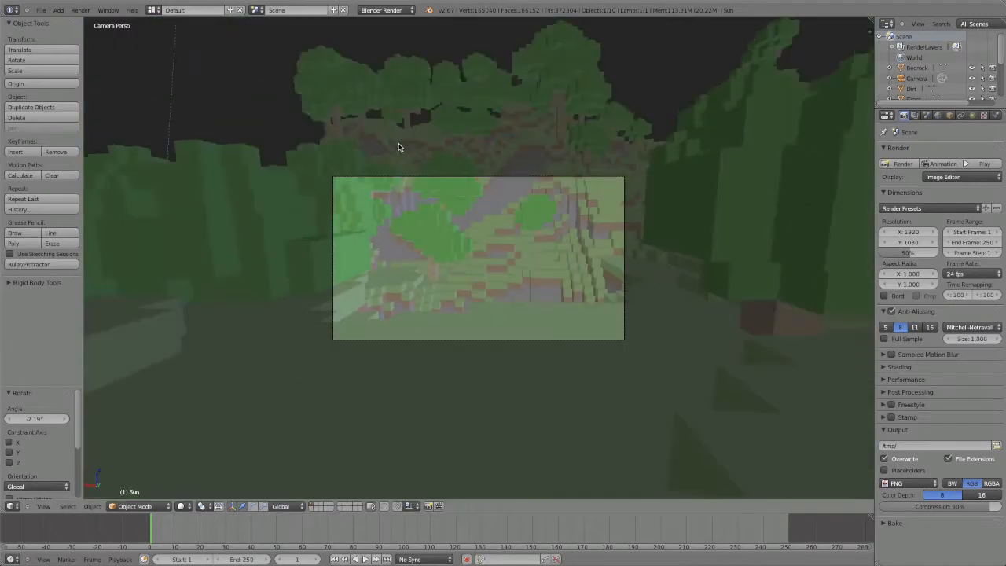
pyautogui.scroll(2, 318, 142)
pyautogui.click(80, 10)
pyautogui.click(98, 18)
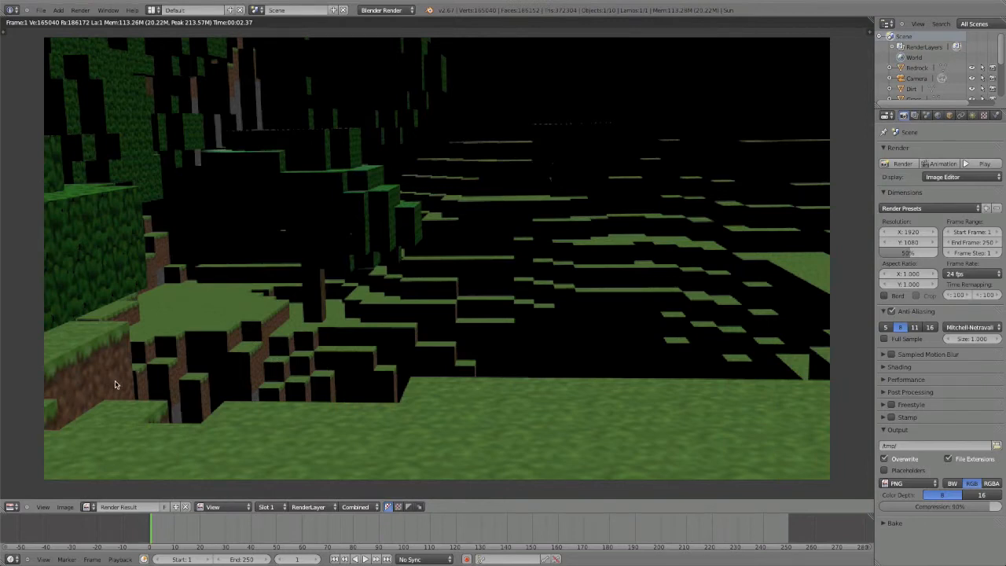
# - Examine the leaf, grass and dirt block textures close up in the rendered image
pyautogui.moveTo(115, 385); pyautogui.dragTo(386, 333, button='middle')
pyautogui.scroll(6, 366, 296)
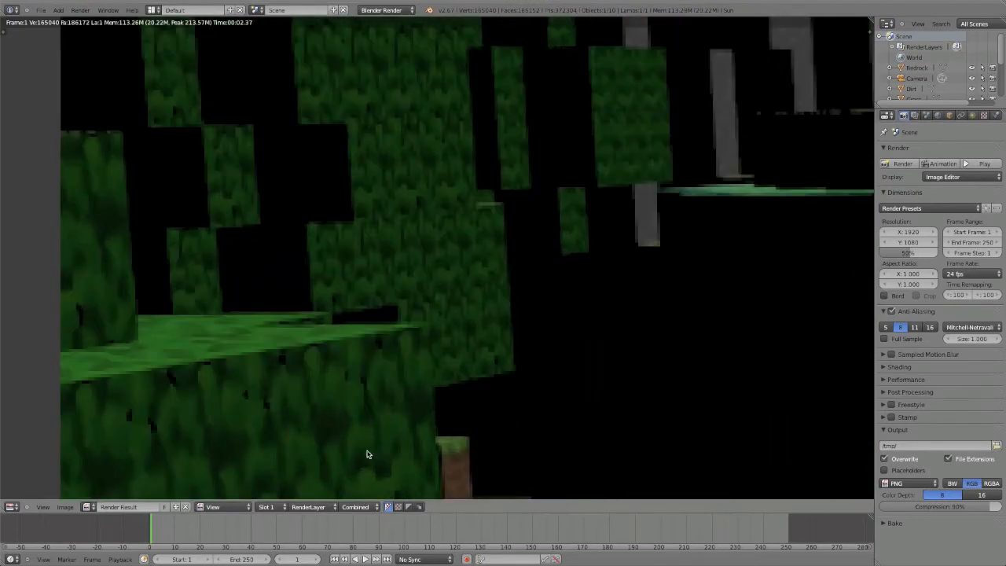
pyautogui.scroll(-3, 367, 421)
pyautogui.moveTo(375, 386); pyautogui.dragTo(451, 11, button='middle')
pyautogui.scroll(3, 434, 250)
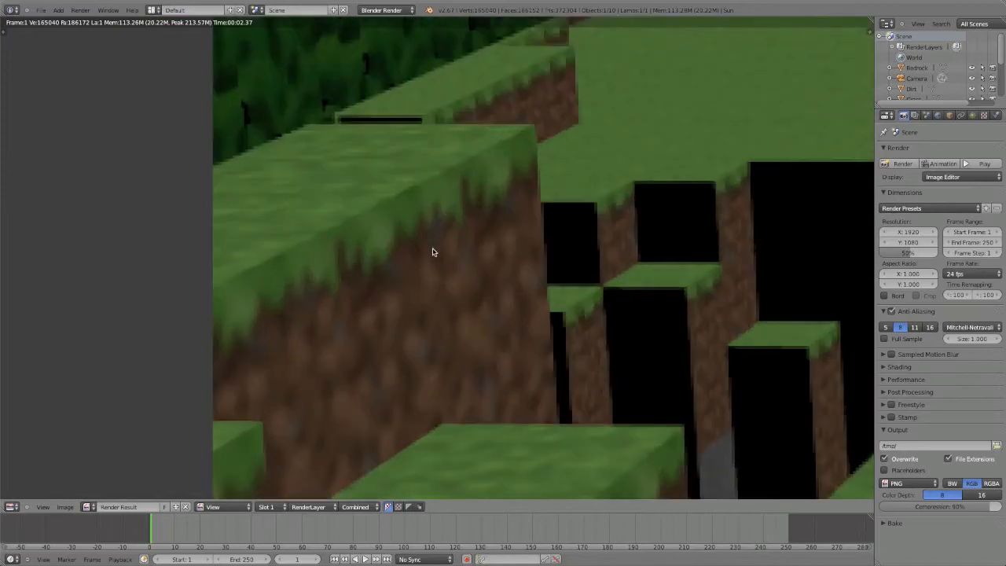
pyautogui.scroll(3, 418, 269)
pyautogui.scroll(1, 428, 256)
pyautogui.moveTo(502, 245); pyautogui.dragTo(596, 249)
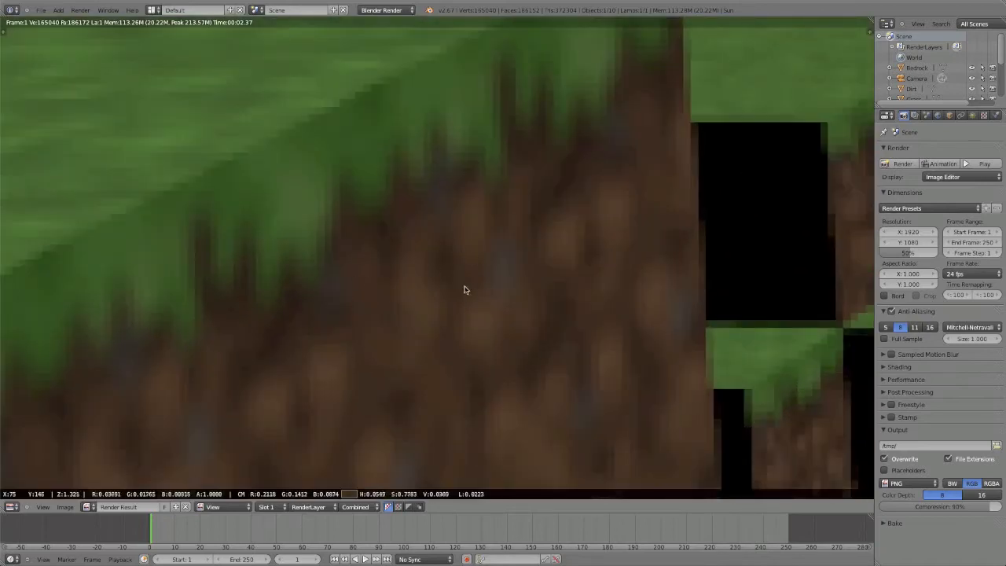
# - Examine the grass, dirt and leaf textures across the rendered image, from close up and at full frame
pyautogui.moveTo(464, 290); pyautogui.dragTo(469, 288)
pyautogui.scroll(-3, 469, 287)
pyautogui.moveTo(472, 287); pyautogui.dragTo(552, 289, button='middle')
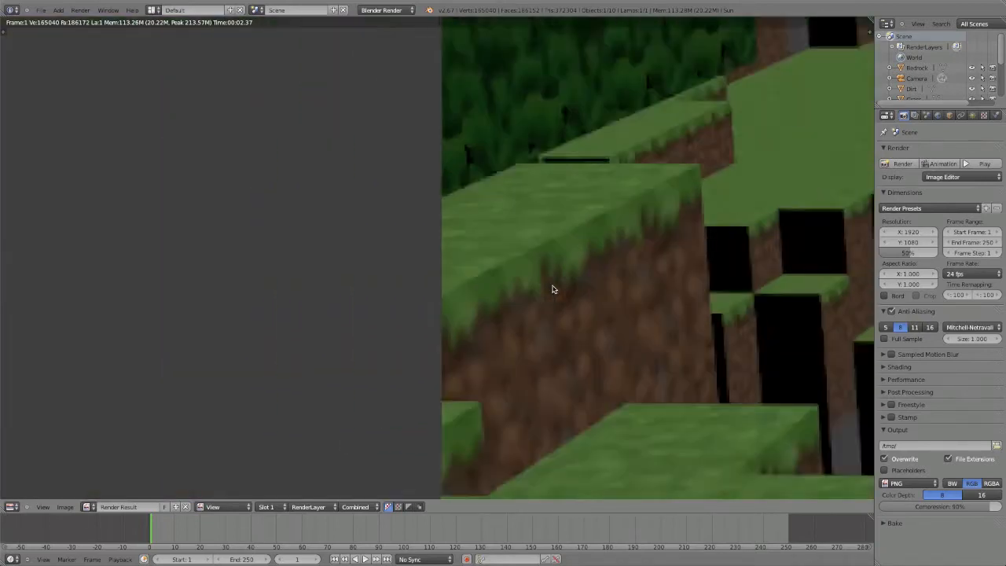
pyautogui.scroll(1, 552, 289)
pyautogui.scroll(-8, 552, 289)
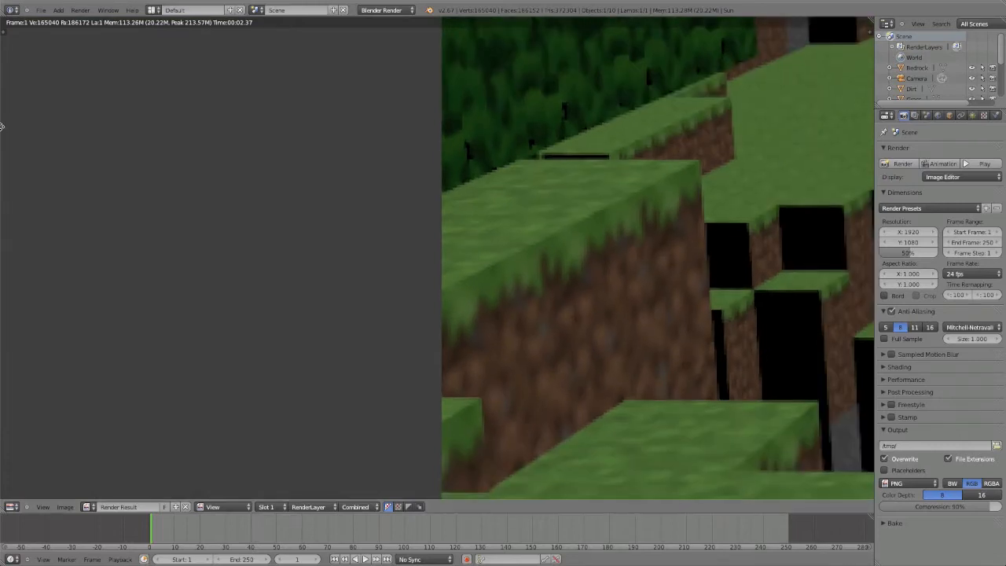
pyautogui.scroll(6, 479, 308)
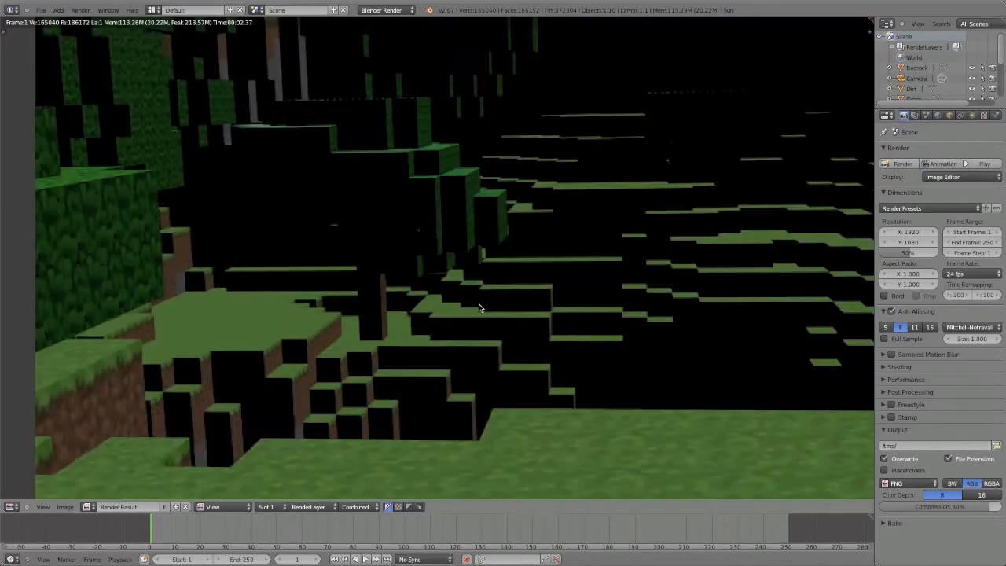
pyautogui.scroll(5, 375, 354)
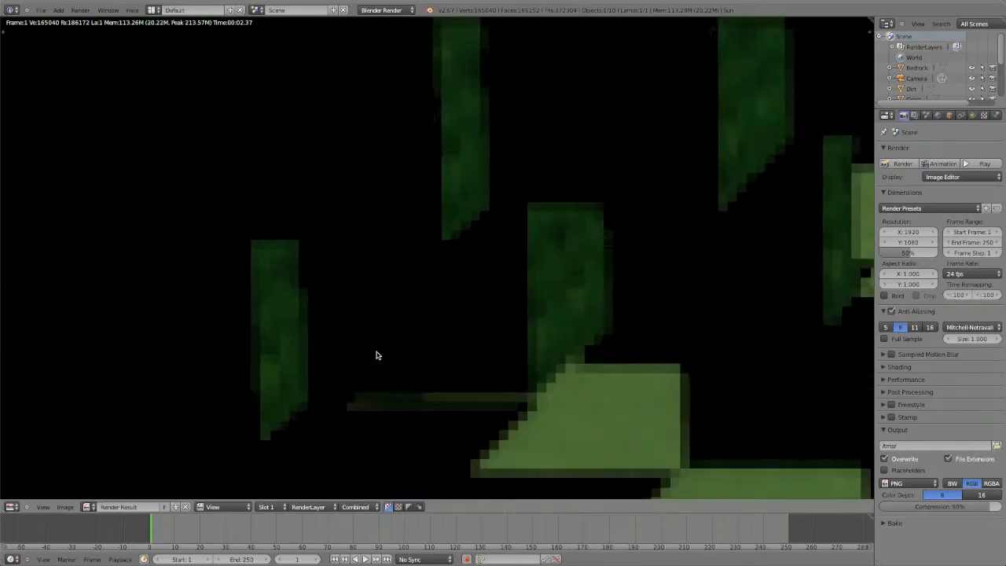
pyautogui.scroll(-4, 377, 354)
pyautogui.scroll(-4, 377, 355)
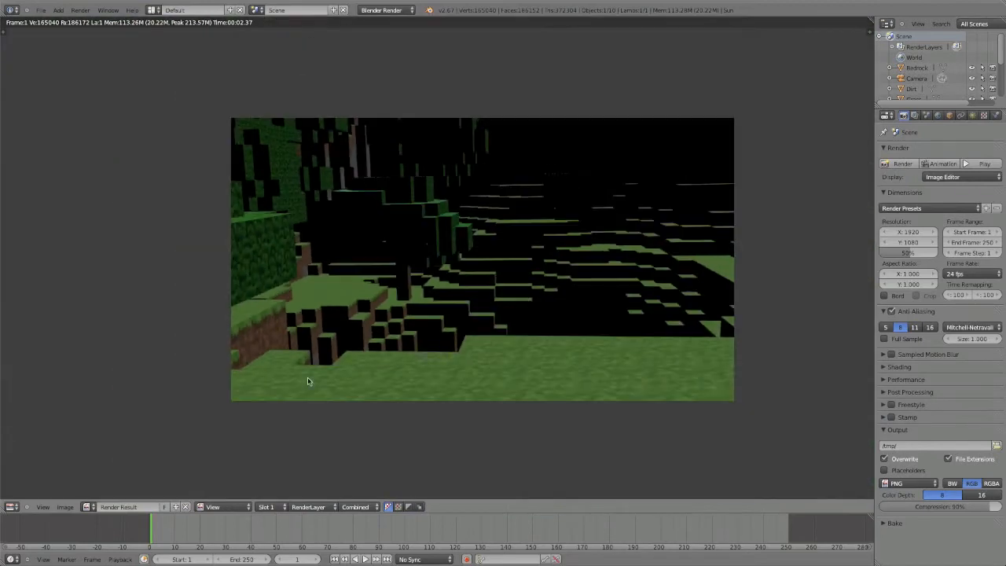
# - Return to the 3D view, select the Grass mesh and open its image texture settings
pyautogui.click(9, 506)
pyautogui.click(17, 500)
pyautogui.scroll(2, 299, 296)
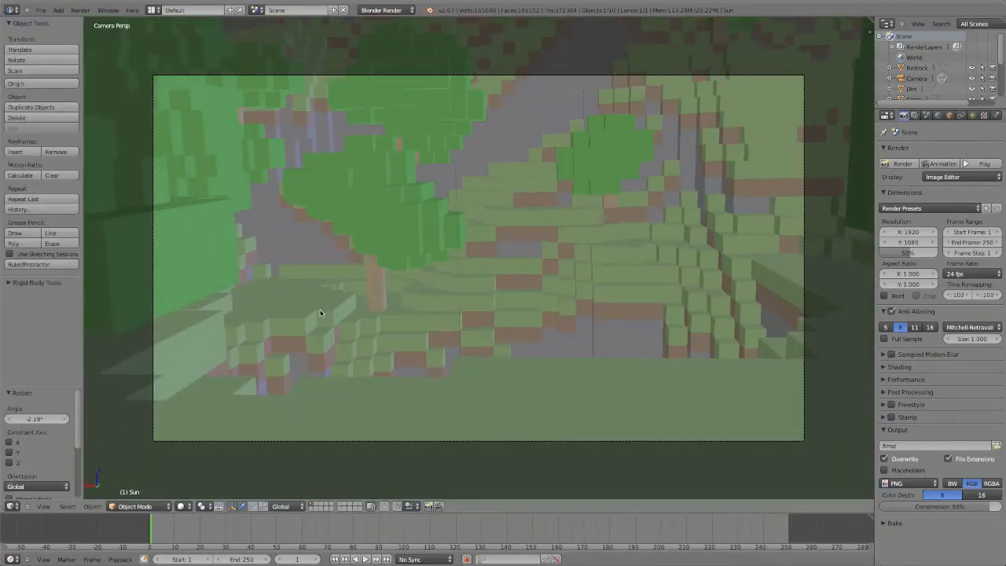
pyautogui.rightClick(322, 304)
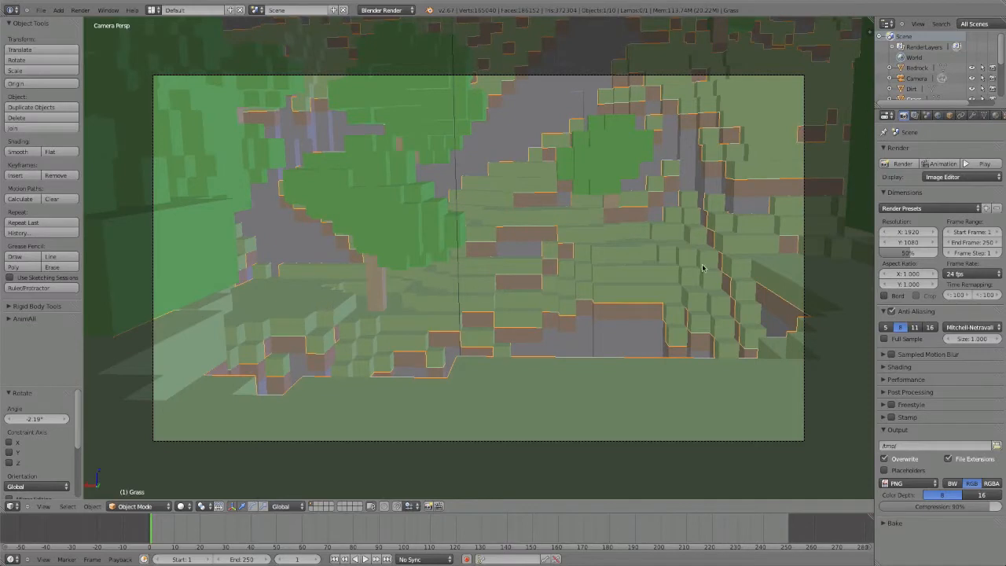
pyautogui.scroll(2, 477, 293)
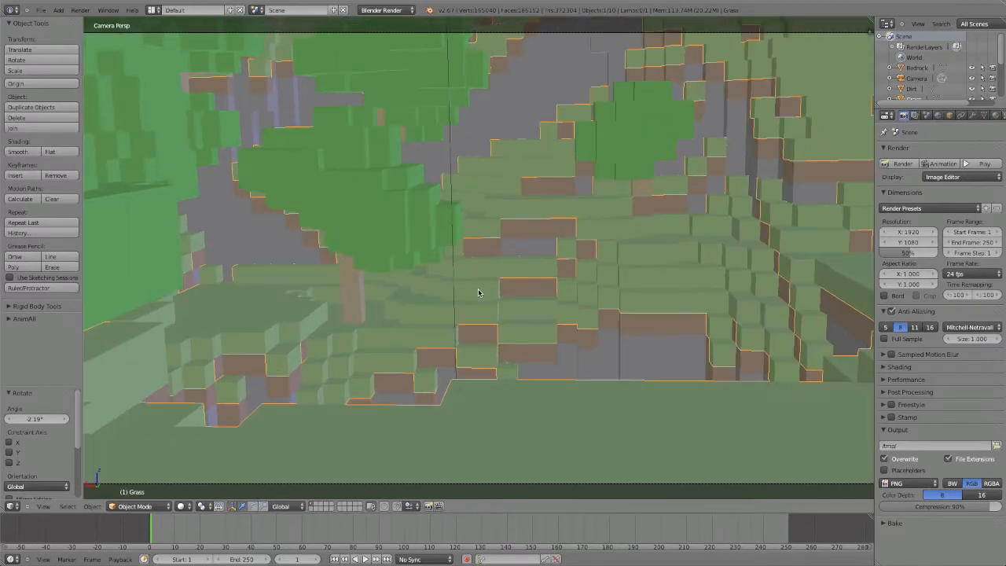
pyautogui.scroll(-2, 478, 292)
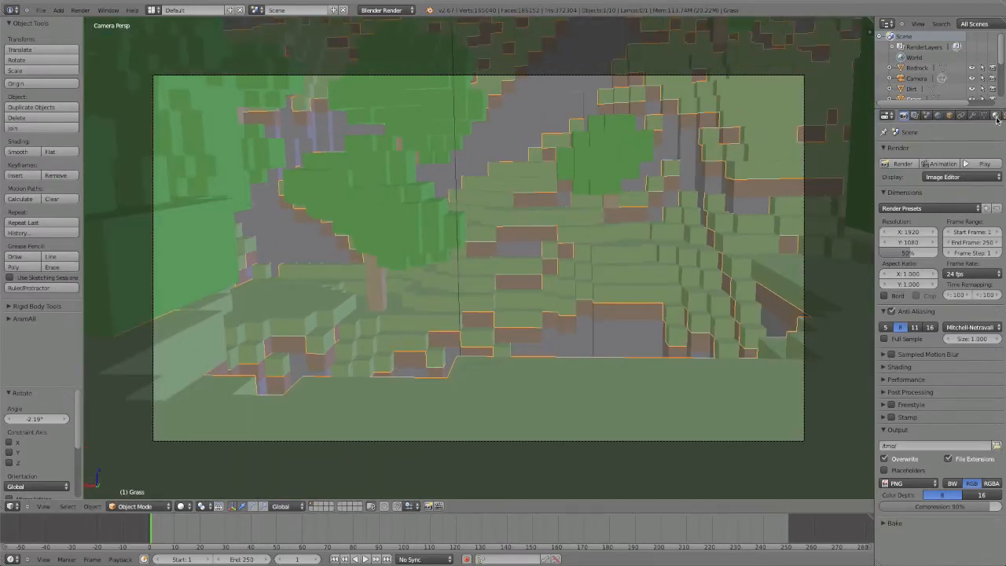
pyautogui.click(995, 117)
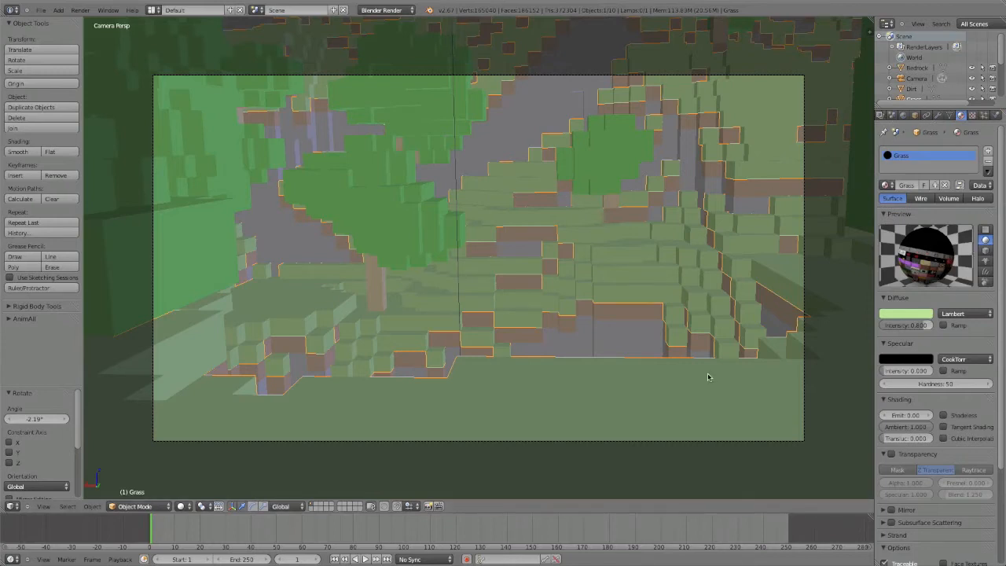
pyautogui.click(972, 115)
pyautogui.scroll(-8, 947, 393)
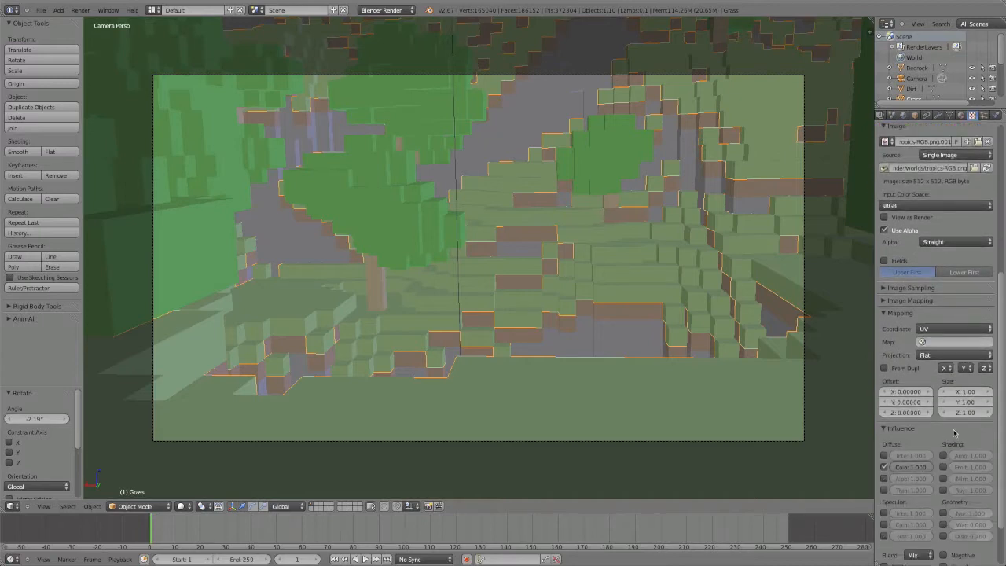
# - Turn off MIP Map and Interpolation in the Grass texture's image sampling and set its filter to FELINE
pyautogui.scroll(3, 949, 344)
pyautogui.click(917, 374)
pyautogui.scroll(-2, 970, 407)
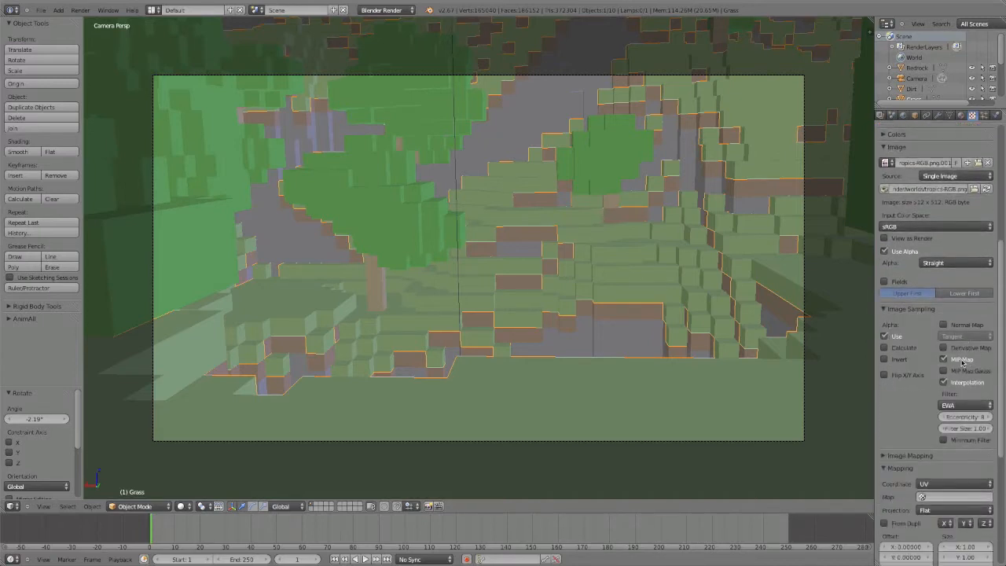
pyautogui.click(961, 360)
pyautogui.click(963, 404)
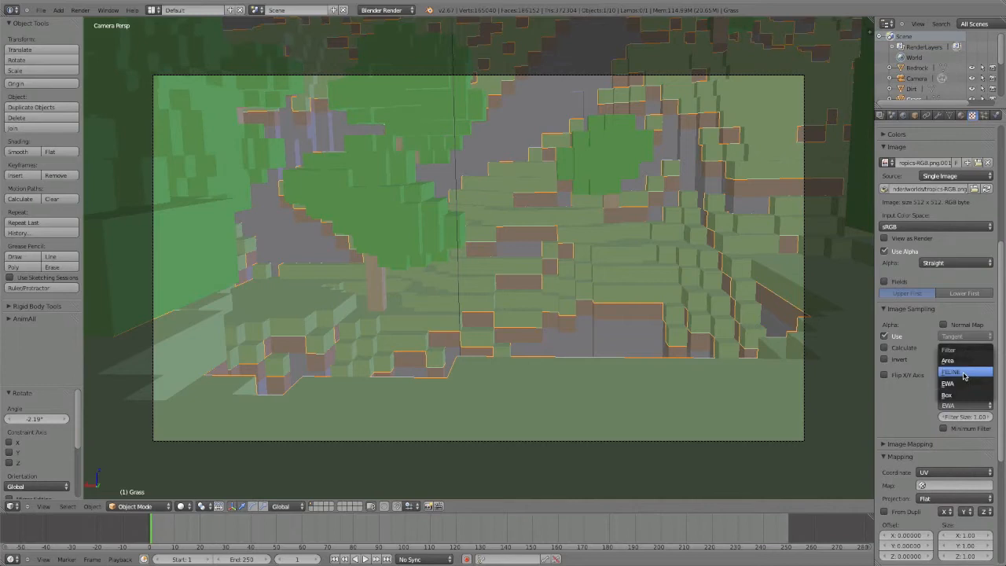
pyautogui.click(963, 372)
pyautogui.scroll(-5, 959, 389)
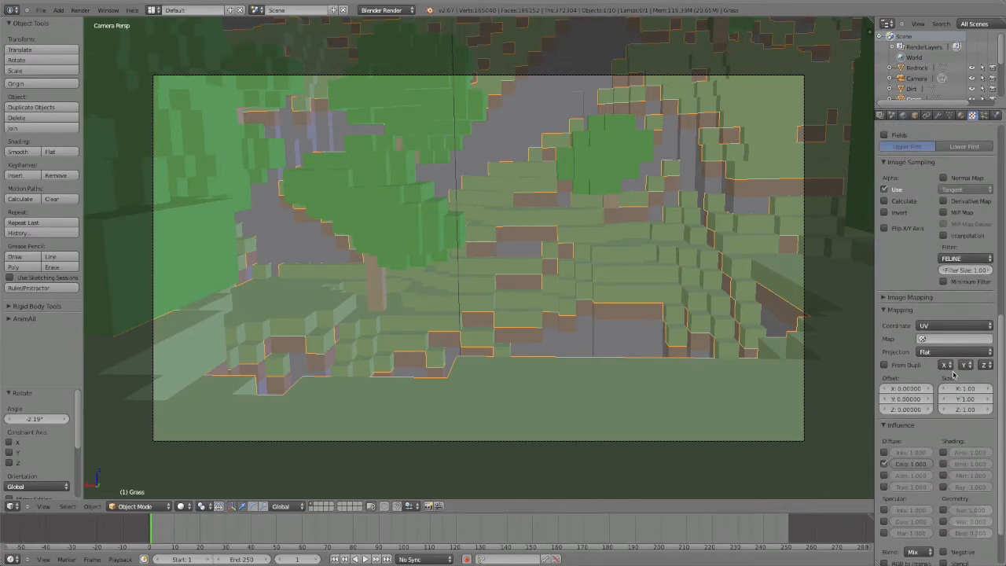
pyautogui.scroll(-2, 953, 376)
pyautogui.scroll(1, 193, 191)
pyautogui.scroll(1, 220, 195)
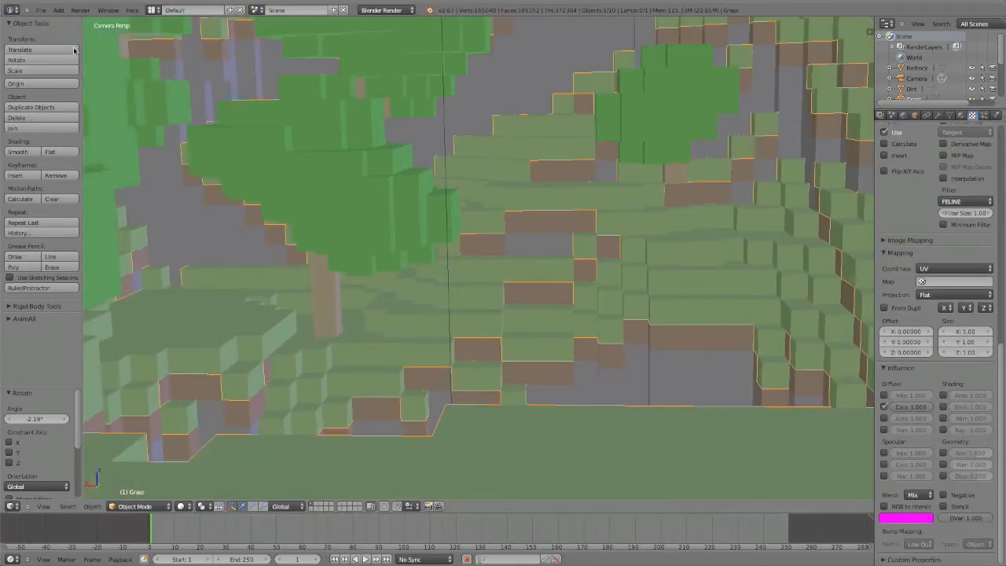
# - Render the scene as an image and inspect the sharpened foreground grass
pyautogui.click(80, 10)
pyautogui.click(98, 21)
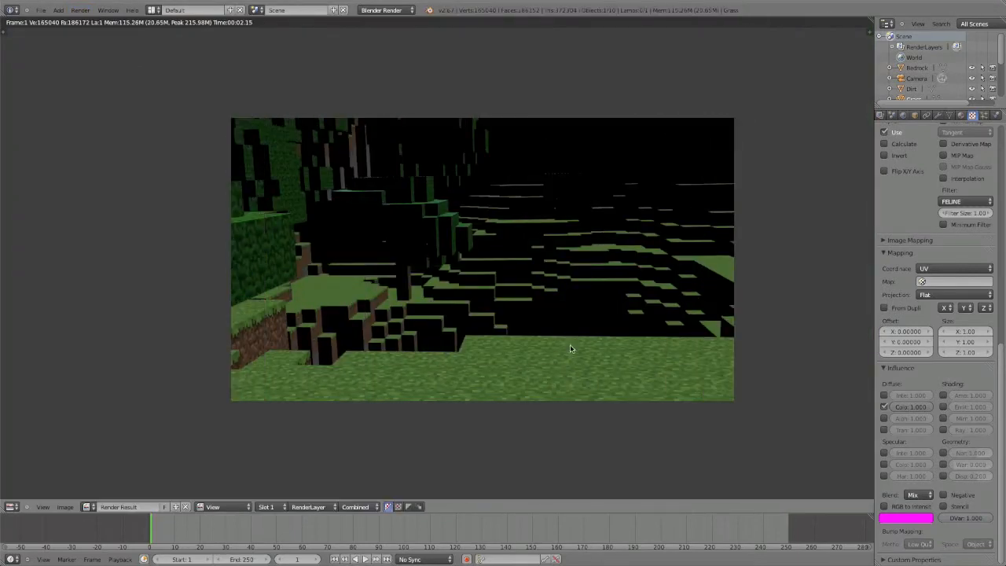
pyautogui.scroll(3, 570, 344)
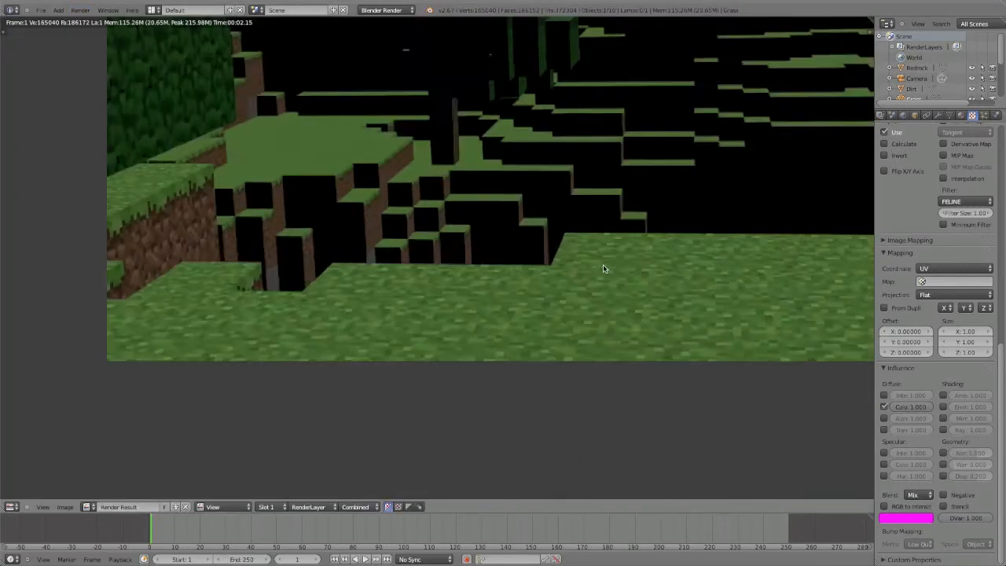
# - Back in the 3D camera view, turn off MIP Map and Interpolation for the Log texture and set its filter to FELINE
pyautogui.click(12, 506)
pyautogui.click(23, 497)
pyautogui.press('KP_0')
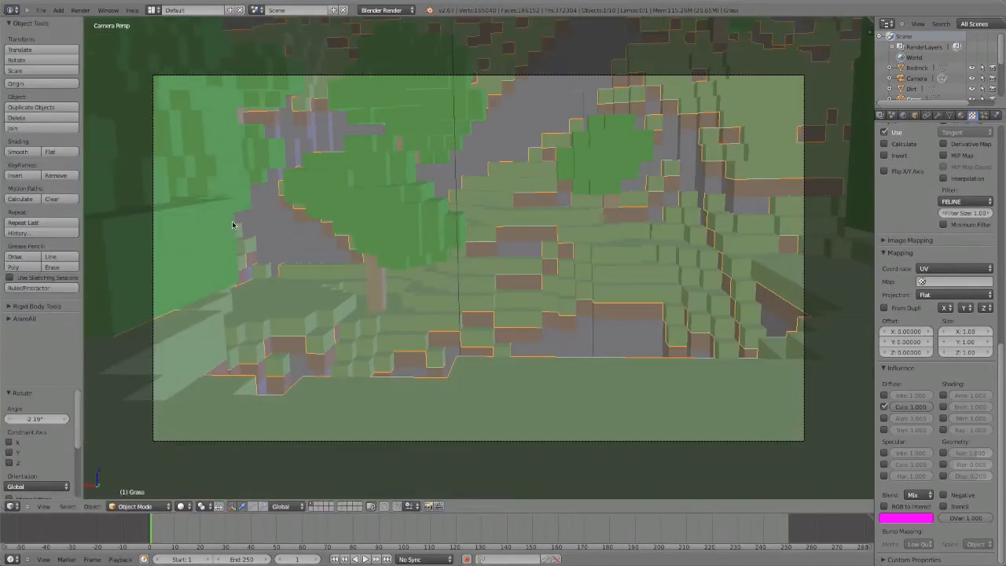
pyautogui.keyDown('shift'); pyautogui.moveTo(238, 219); pyautogui.dragTo(240, 237, button='middle'); pyautogui.keyUp('shift')
pyautogui.keyDown('shift'); pyautogui.moveTo(272, 207); pyautogui.dragTo(238, 272, button='middle'); pyautogui.keyUp('shift')
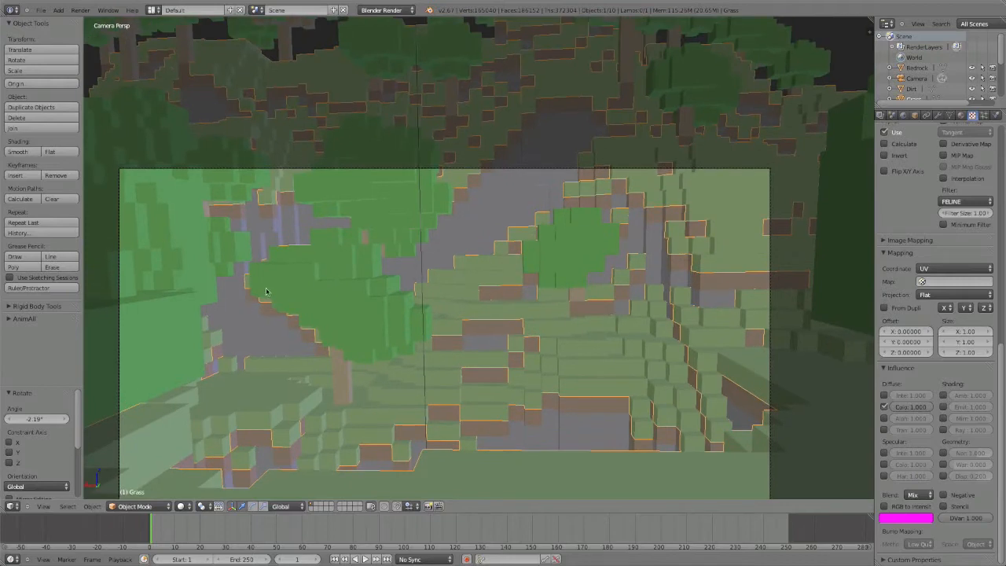
pyautogui.scroll(-1, 338, 326)
pyautogui.scroll(1, 339, 326)
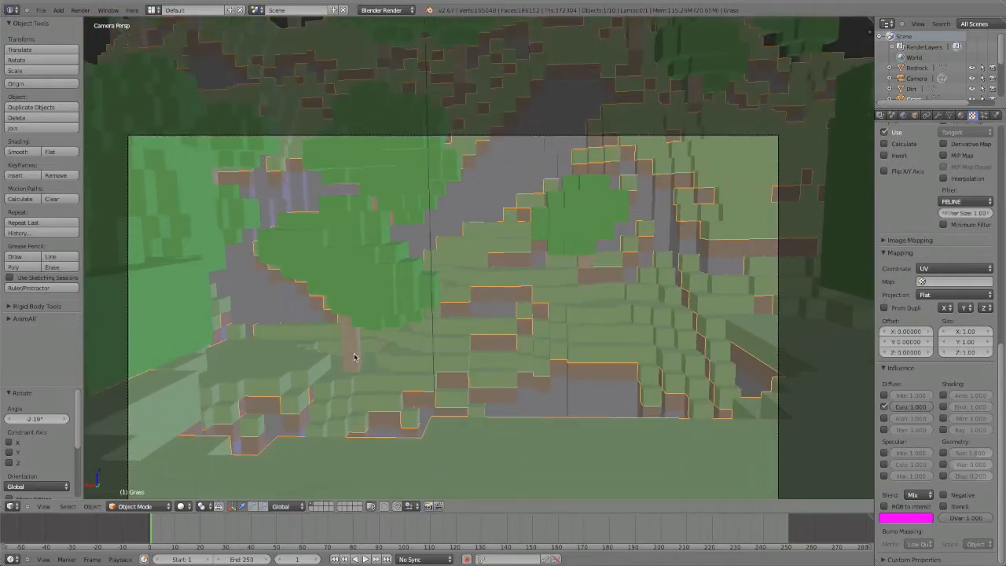
pyautogui.rightClick(353, 358)
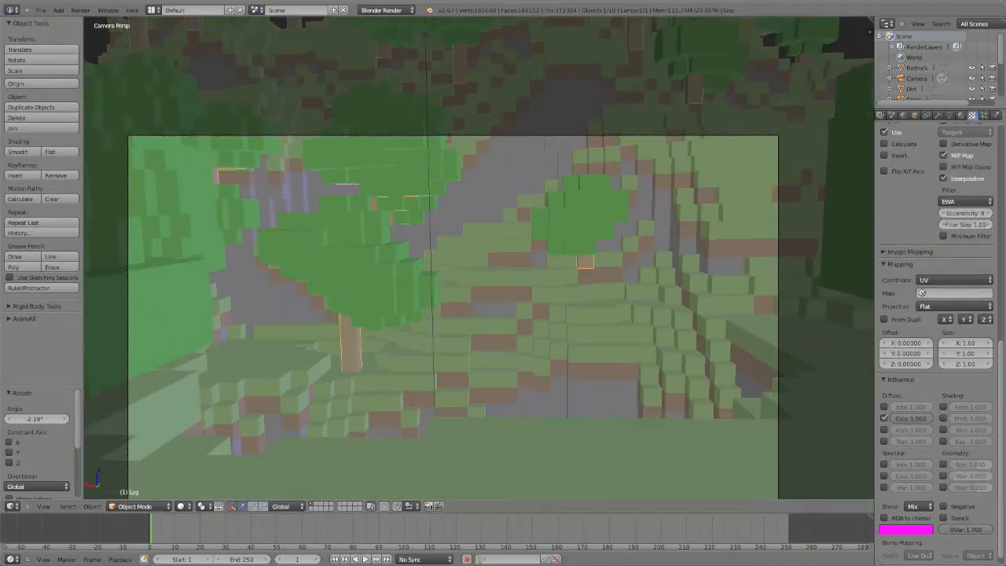
pyautogui.click(957, 156)
pyautogui.click(965, 201)
pyautogui.click(966, 168)
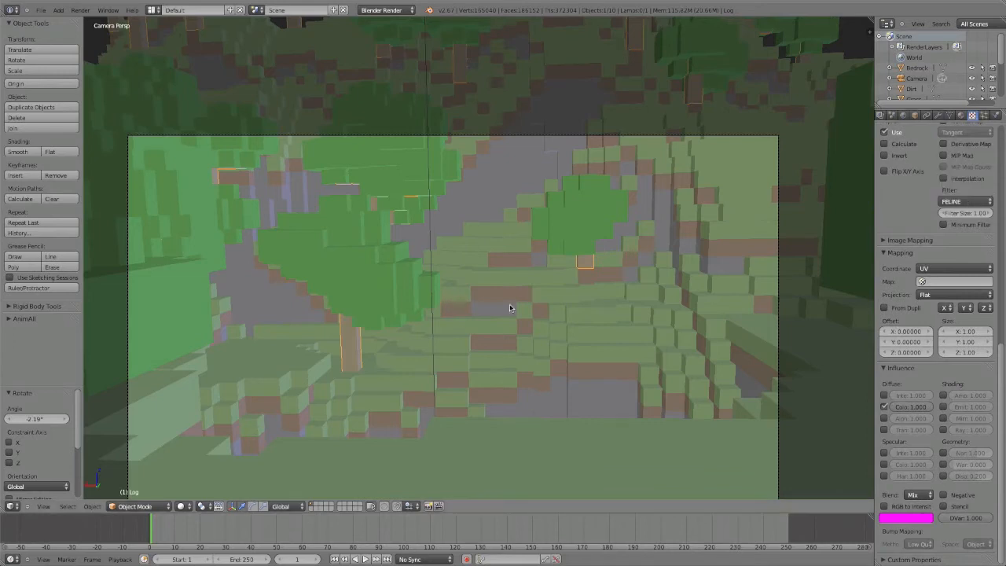
# - Select the Dirt mesh, turn off its texture's MIP Map and Interpolation, and set the filter to FELINE
pyautogui.keyDown('shift'); pyautogui.moveTo(454, 342); pyautogui.dragTo(488, 320, button='middle'); pyautogui.keyUp('shift')
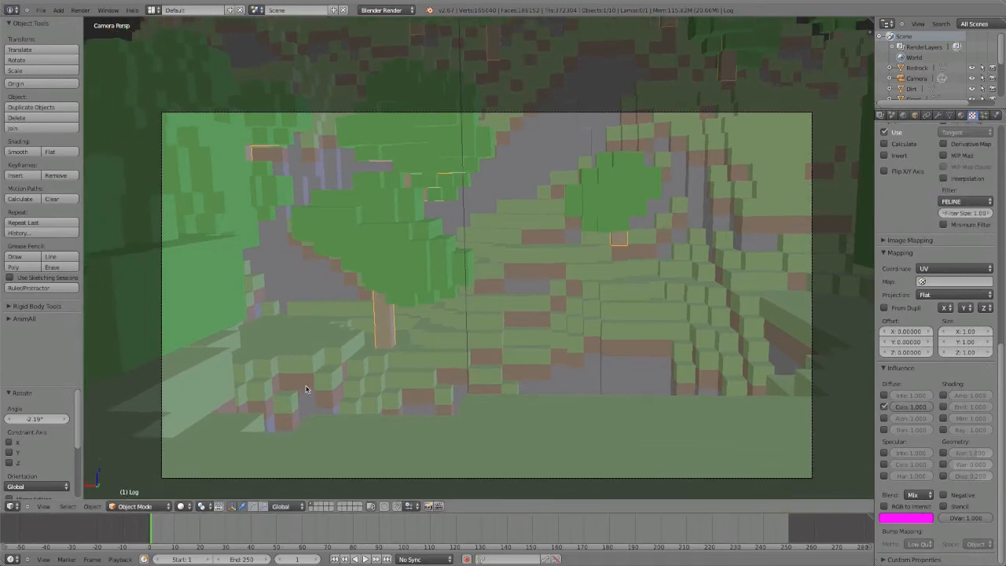
pyautogui.rightClick(306, 388)
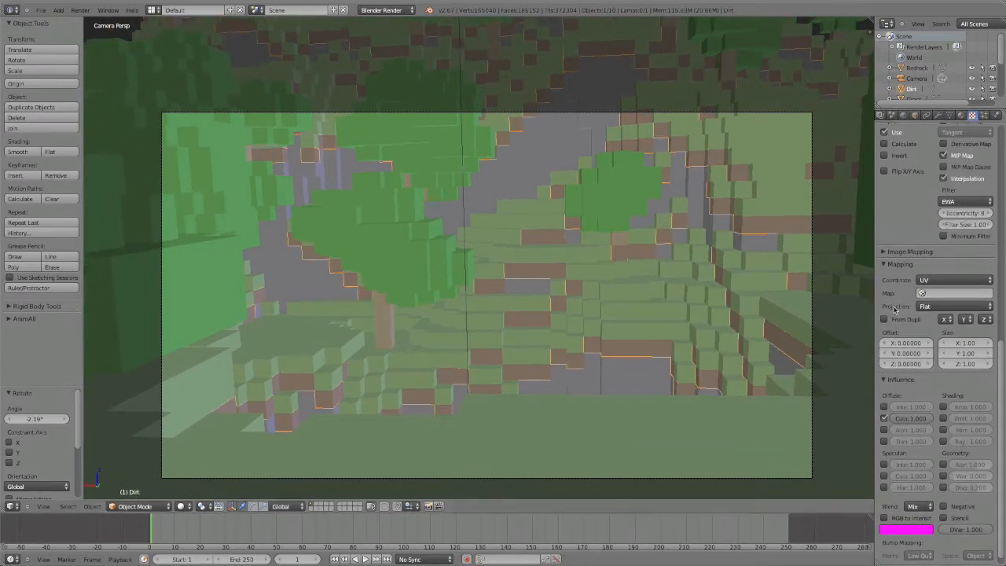
pyautogui.click(960, 157)
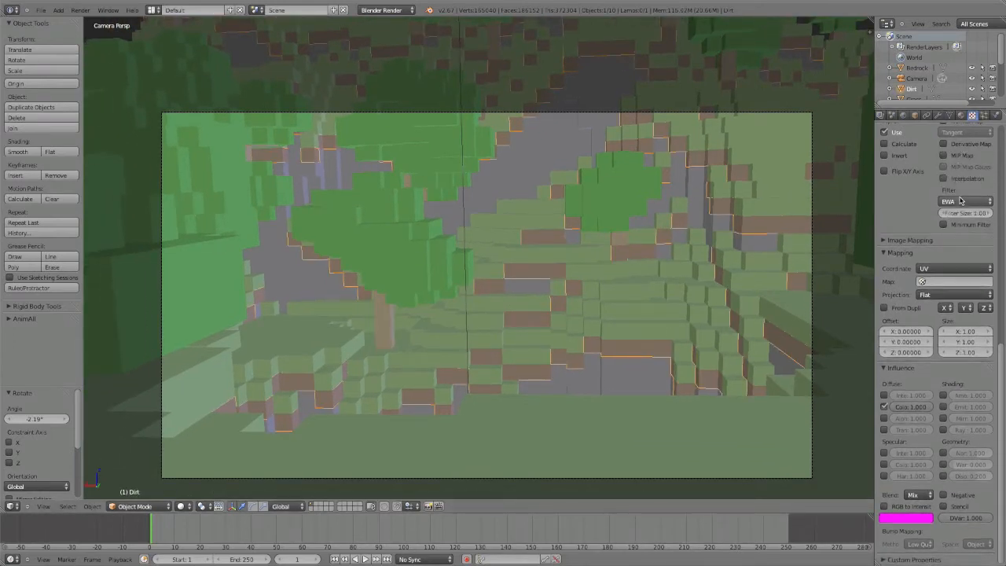
pyautogui.click(960, 201)
pyautogui.click(960, 172)
# - Select the Sand mesh beside the water, disable its texture's MIP Map and Interpolation, and set the filter to FELINE
pyautogui.scroll(-5, 496, 379)
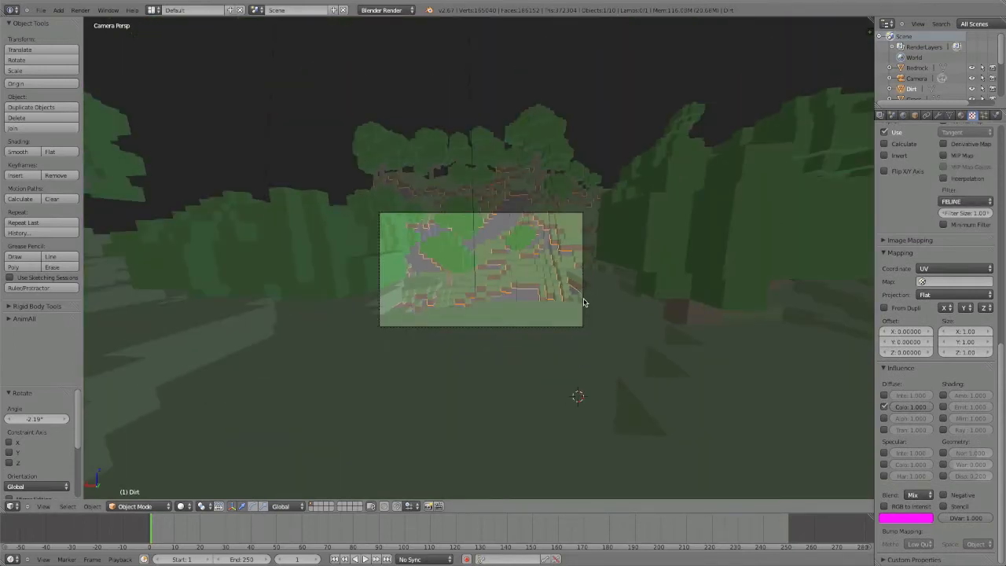
pyautogui.moveTo(583, 302); pyautogui.dragTo(476, 306, button='middle')
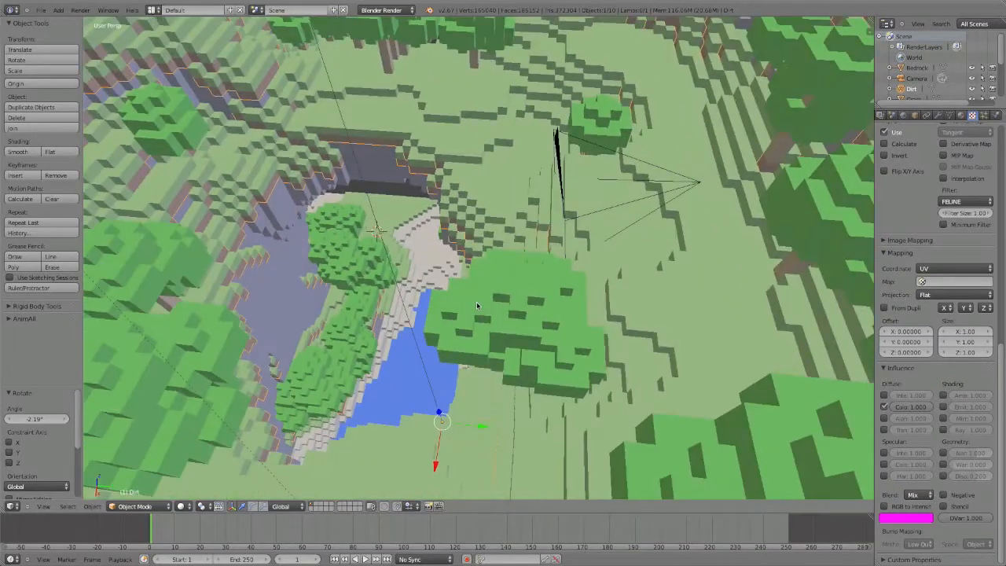
pyautogui.rightClick(430, 249)
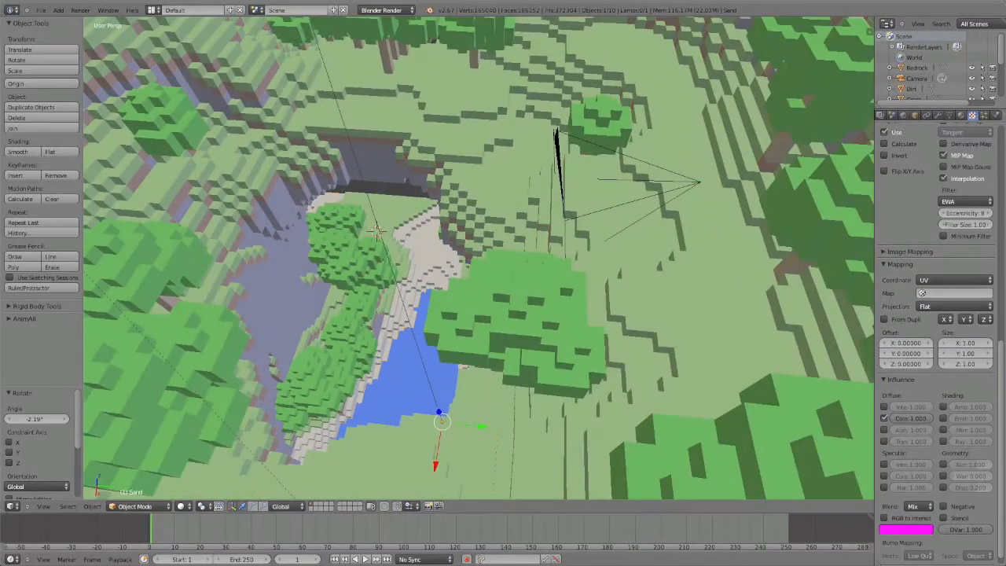
pyautogui.click(963, 155)
pyautogui.click(966, 201)
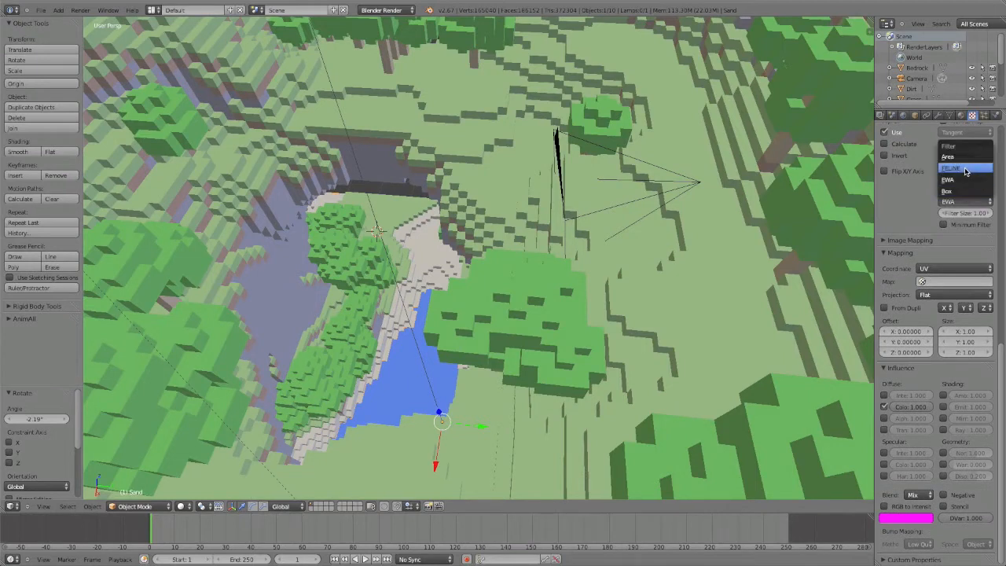
pyautogui.click(966, 169)
# - Return to the camera view, render the scene as an image and check the block textures
pyautogui.press('KP_0')
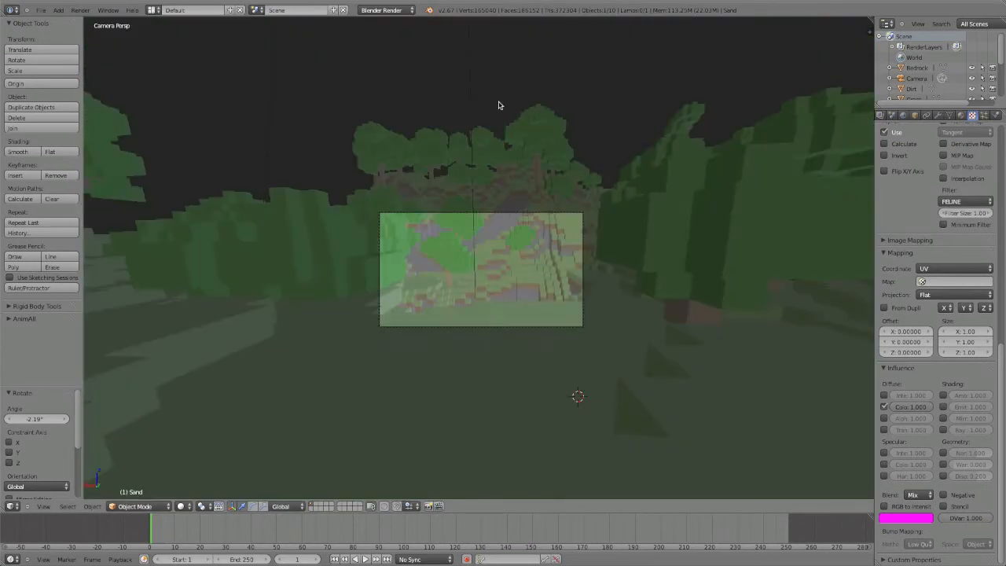
pyautogui.click(80, 10)
pyautogui.click(84, 19)
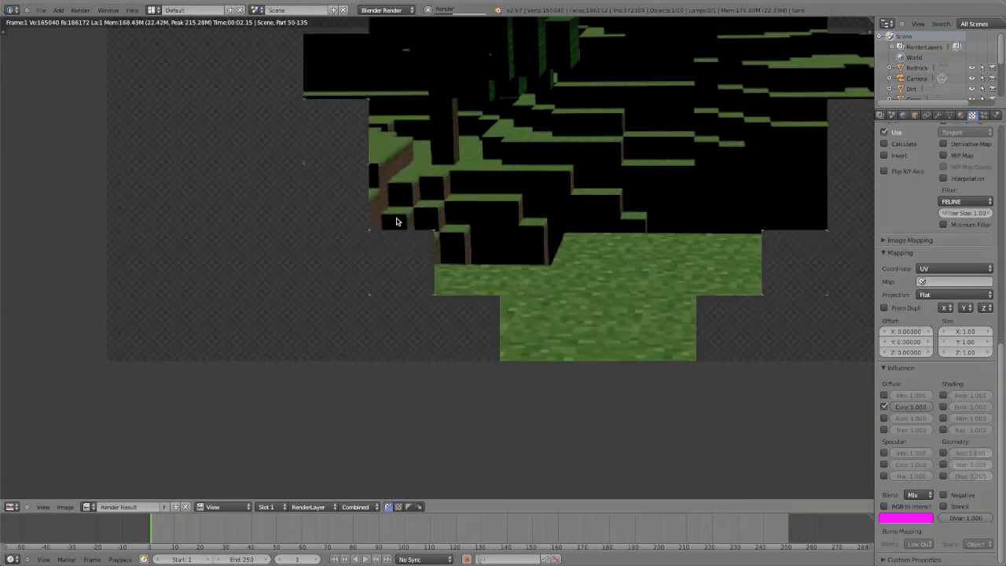
pyautogui.moveTo(395, 221); pyautogui.dragTo(337, 341, button='middle')
pyautogui.scroll(-3, 348, 331)
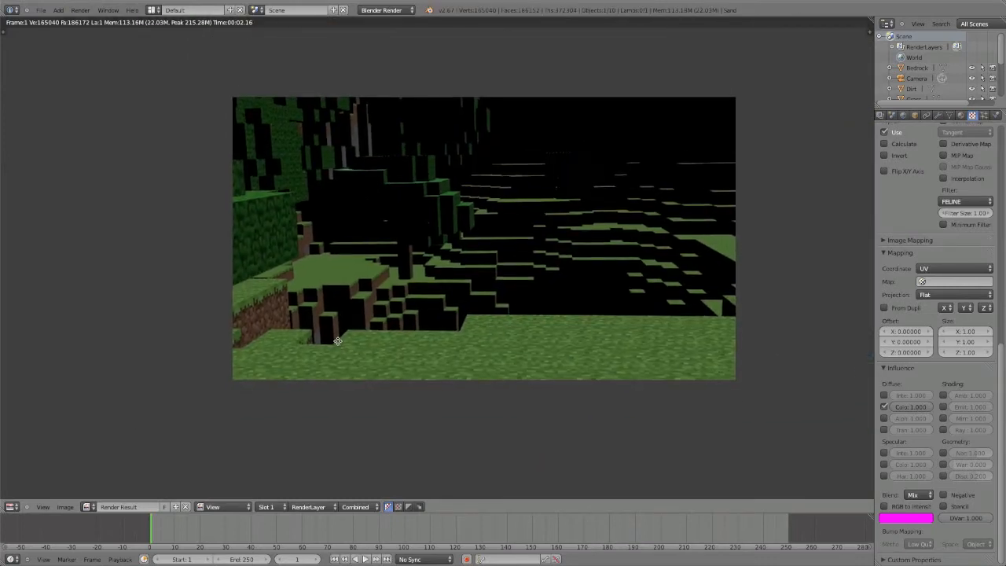
pyautogui.scroll(1, 336, 344)
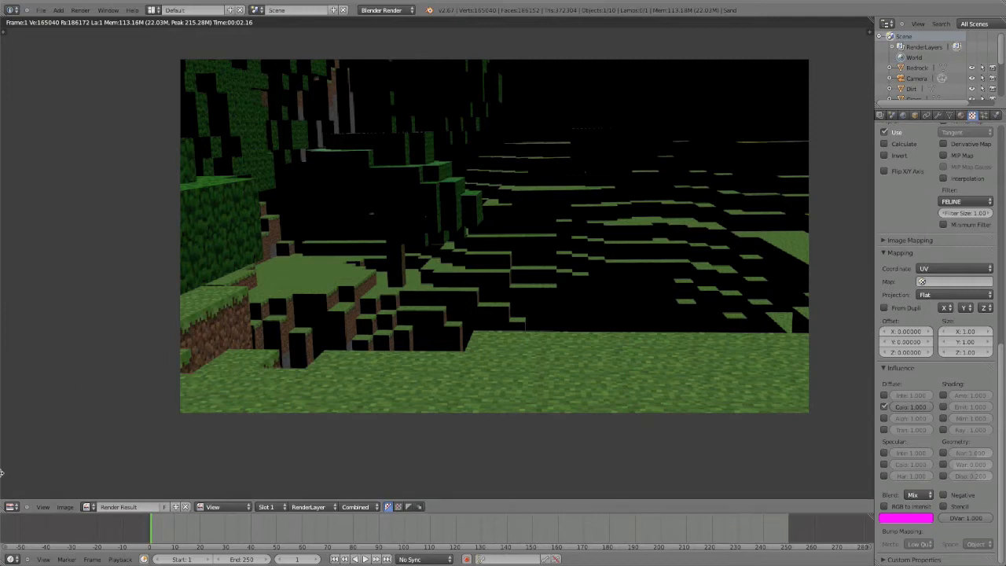
# - Back in the 3D camera view, select the Leaves mesh, remove its existing material and add a new one
pyautogui.click(12, 506)
pyautogui.click(20, 496)
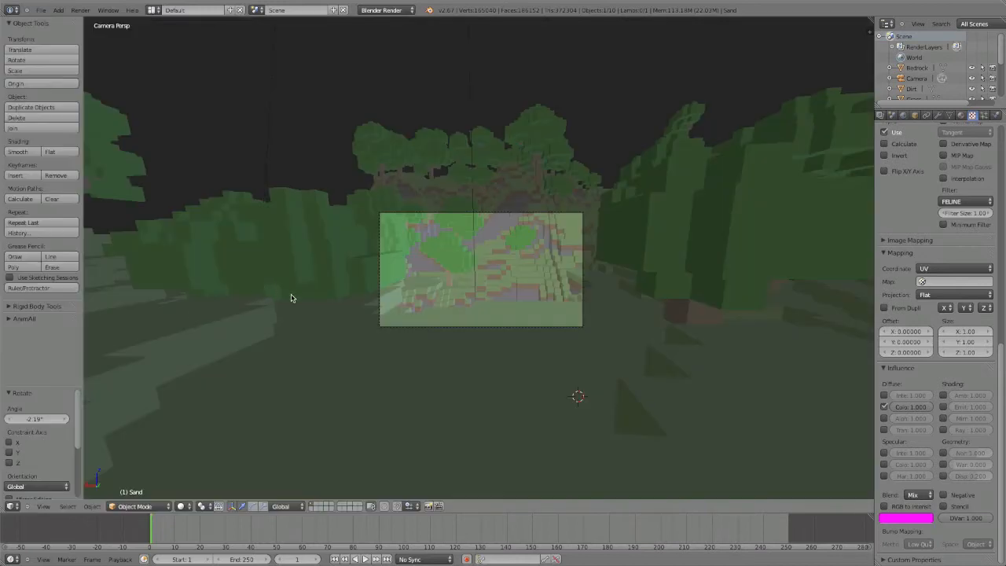
pyautogui.keyDown('shift'); pyautogui.moveTo(332, 315); pyautogui.dragTo(389, 317, button='middle'); pyautogui.keyUp('shift')
pyautogui.scroll(3, 407, 323)
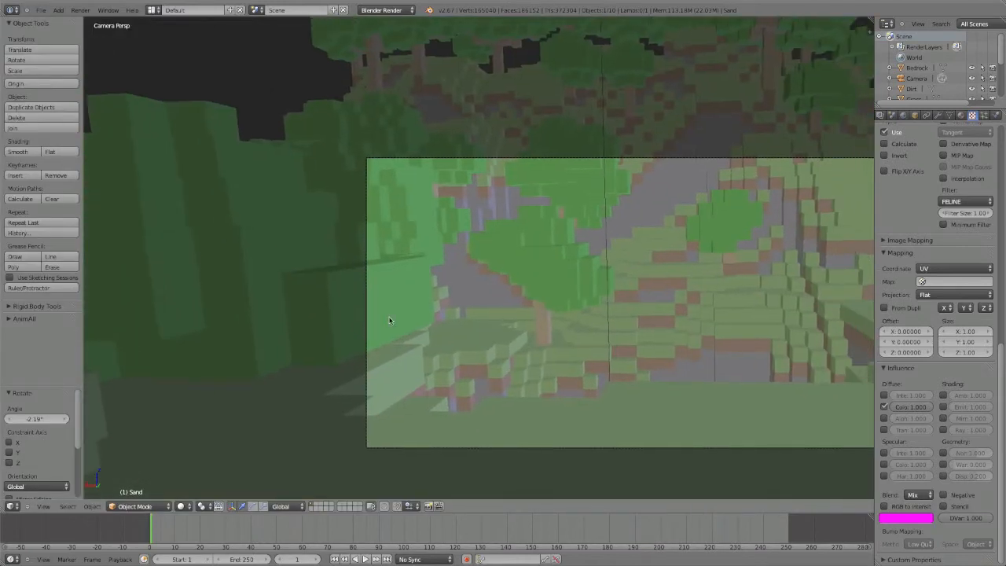
pyautogui.rightClick(565, 297)
pyautogui.keyDown('shift'); pyautogui.moveTo(568, 291); pyautogui.dragTo(515, 285, button='middle'); pyautogui.keyUp('shift')
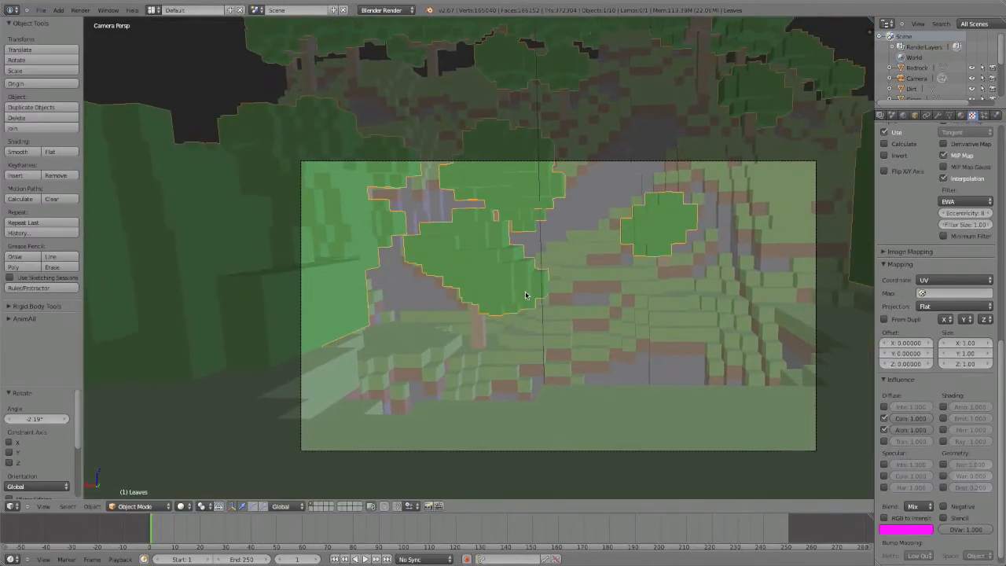
pyautogui.click(960, 116)
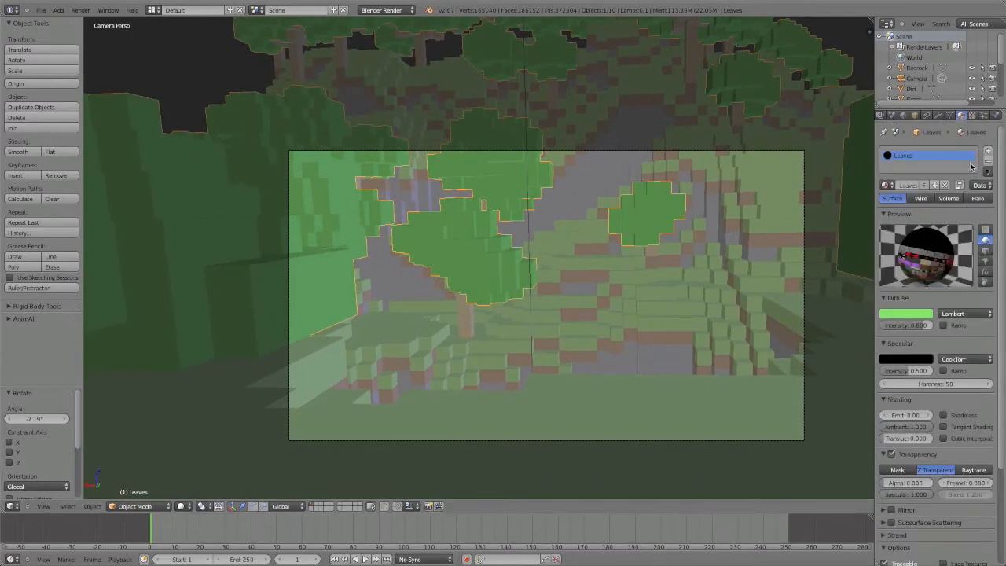
pyautogui.click(996, 161)
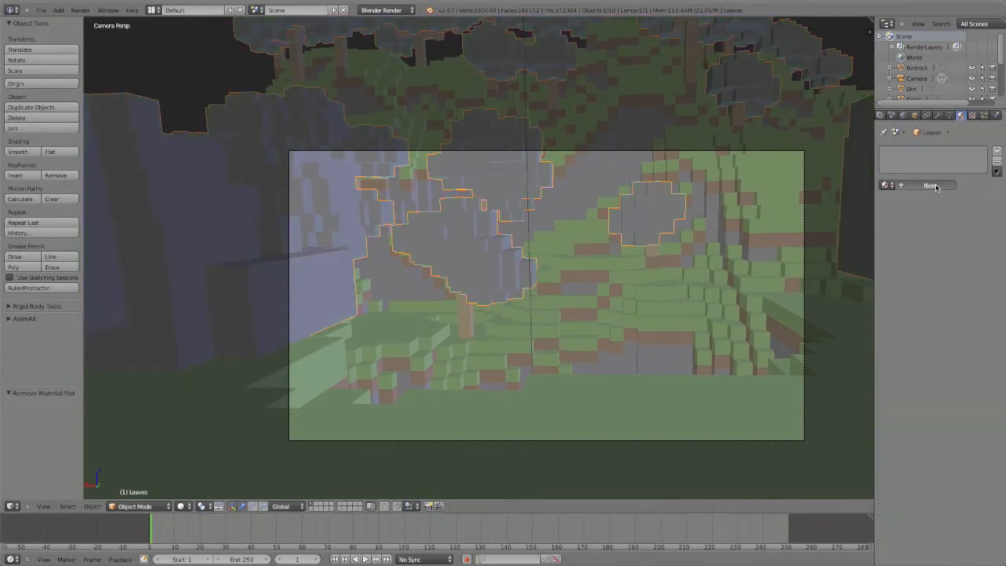
pyautogui.click(930, 184)
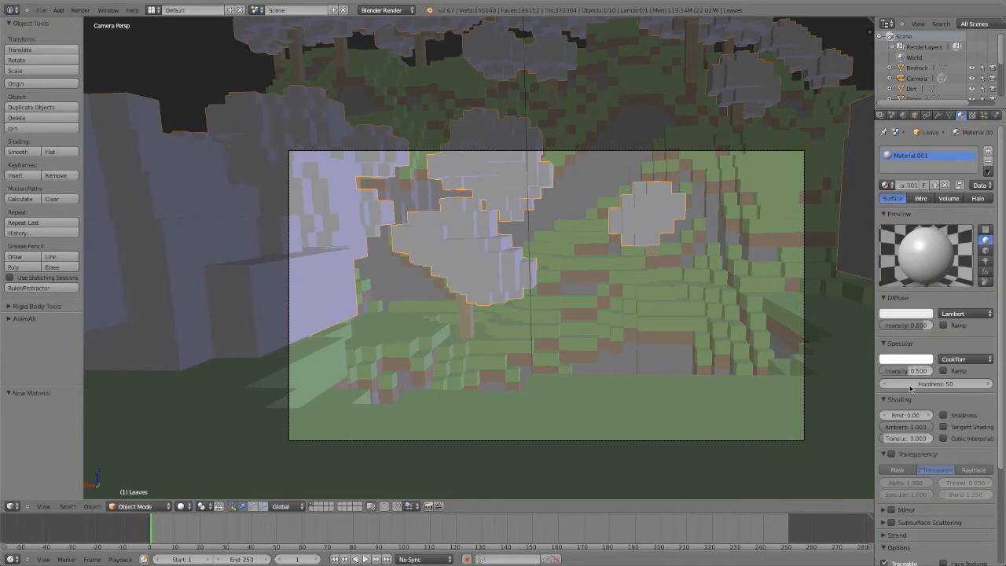
# - Set the new leaf material's specular intensity to 0 and its diffuse colour to light green
pyautogui.moveTo(910, 370); pyautogui.dragTo(810, 346)
pyautogui.click(912, 314)
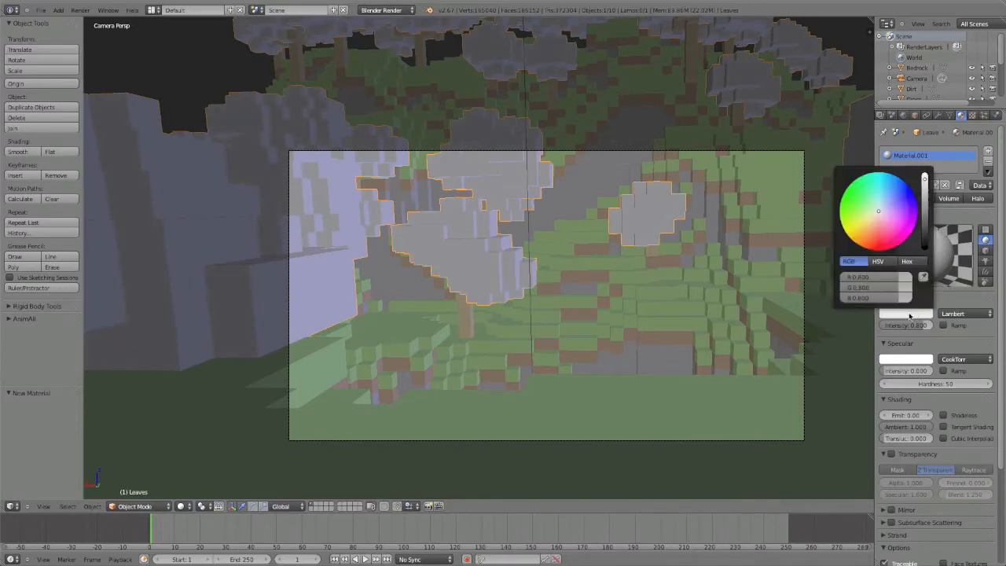
pyautogui.moveTo(849, 208); pyautogui.dragTo(853, 203)
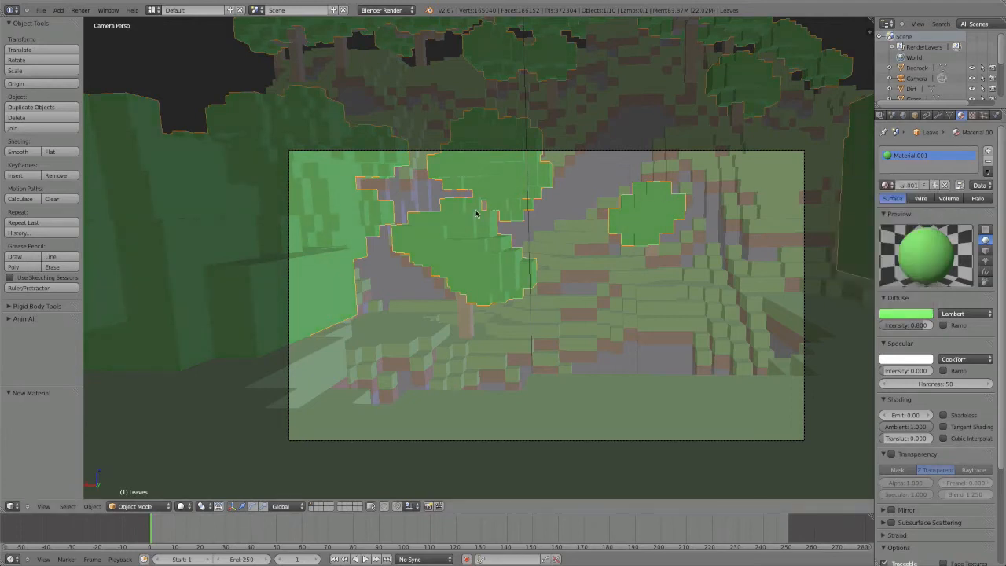
# - Enable Z Transparency on the leaf material and set its alpha to 0
pyautogui.scroll(5, 475, 213)
pyautogui.scroll(-3, 533, 263)
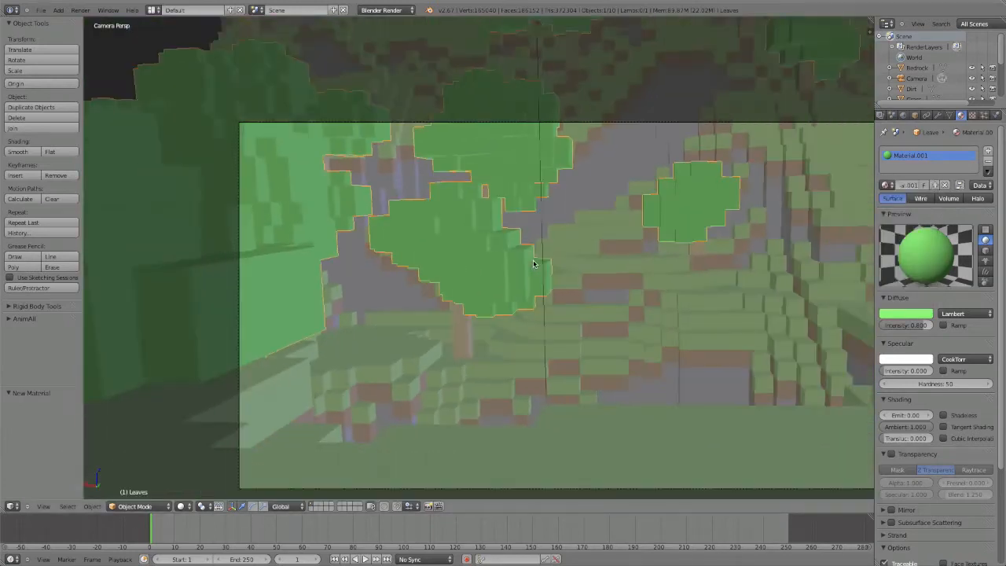
pyautogui.scroll(-2, 507, 249)
pyautogui.scroll(2, 508, 249)
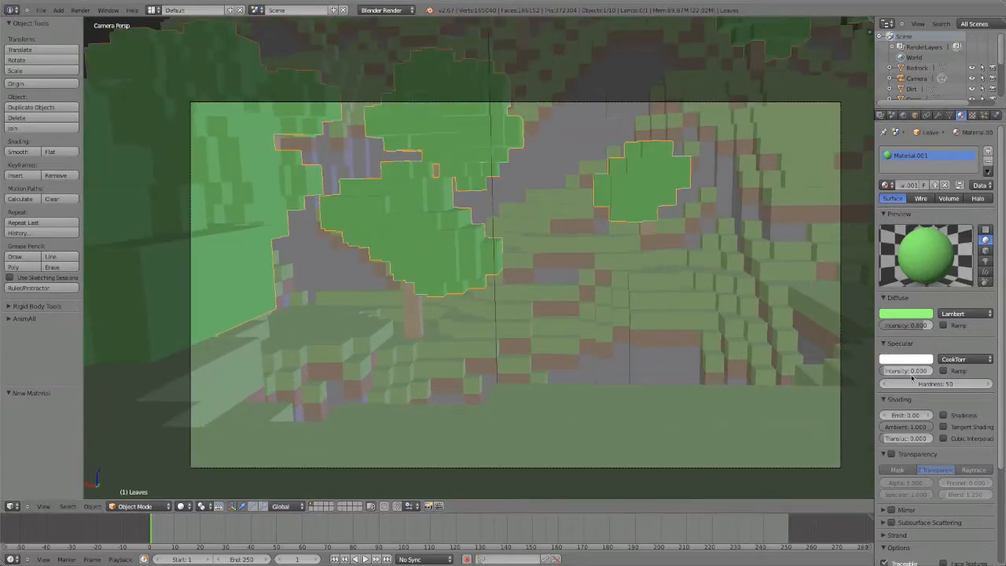
pyautogui.scroll(-3, 943, 447)
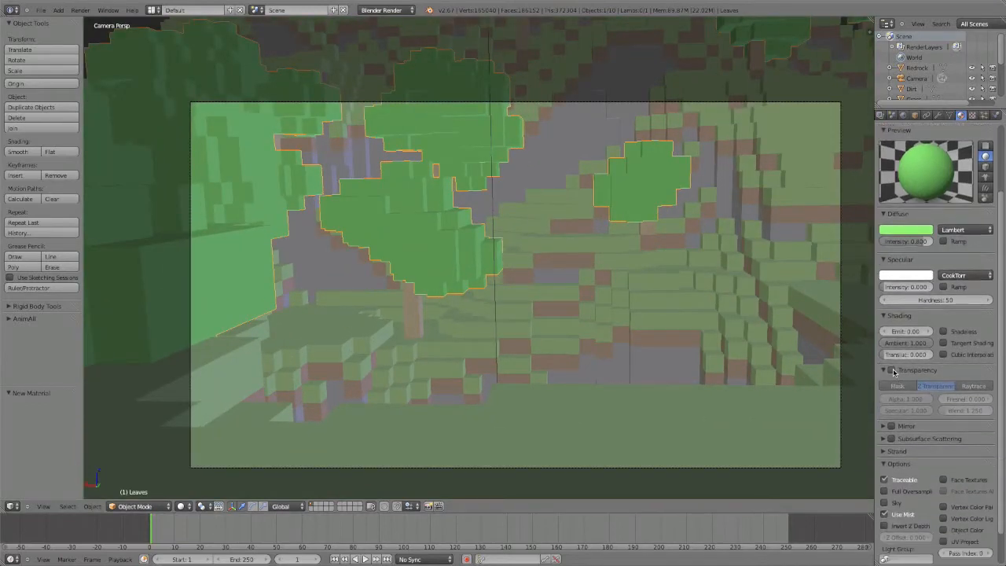
pyautogui.click(891, 370)
pyautogui.moveTo(916, 402); pyautogui.dragTo(359, 329)
pyautogui.scroll(-1, 981, 411)
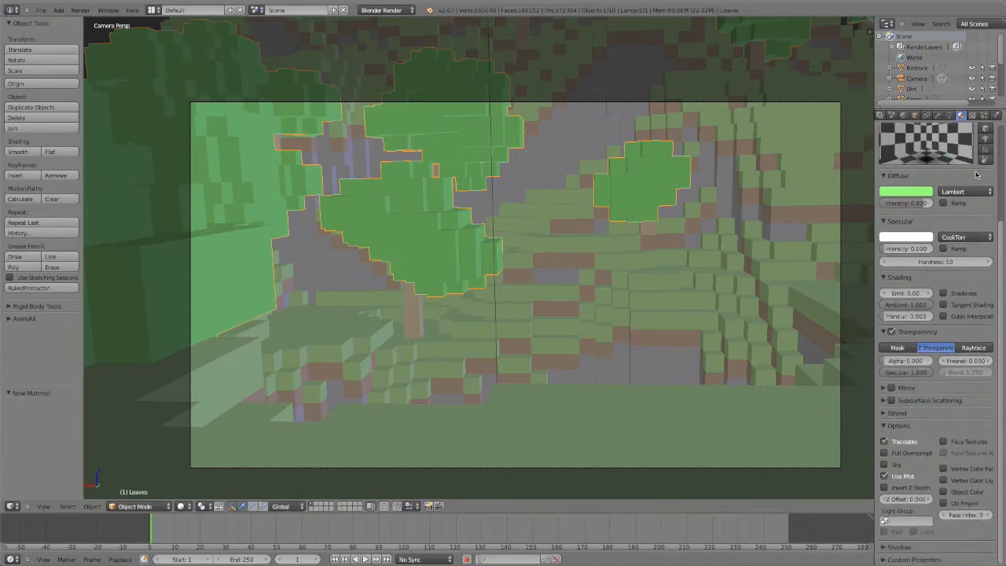
# - Add a new Image or Movie texture to the leaf material using the loaded image tropics-RGBA.png
pyautogui.click(972, 115)
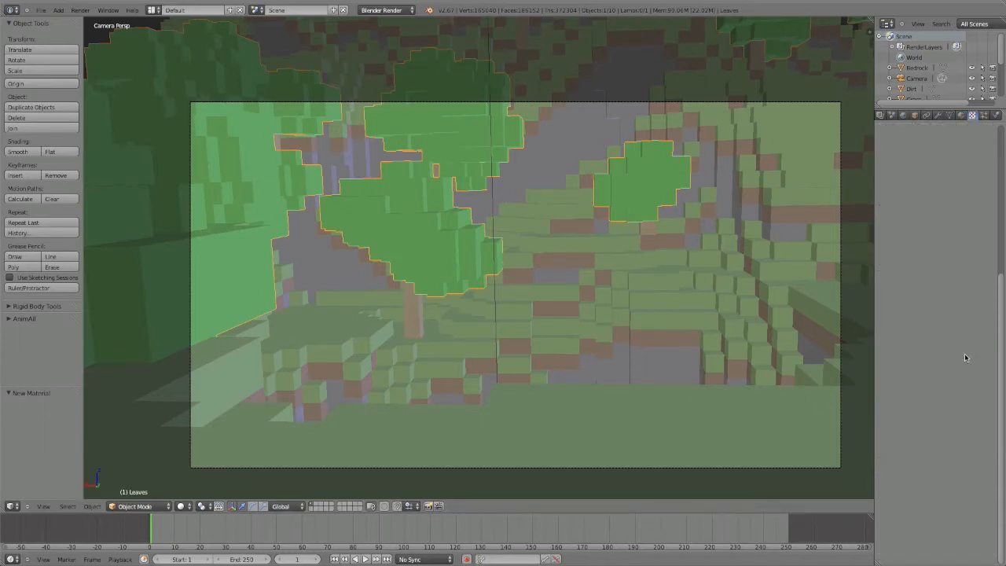
pyautogui.scroll(6, 965, 355)
pyautogui.click(953, 227)
pyautogui.click(951, 239)
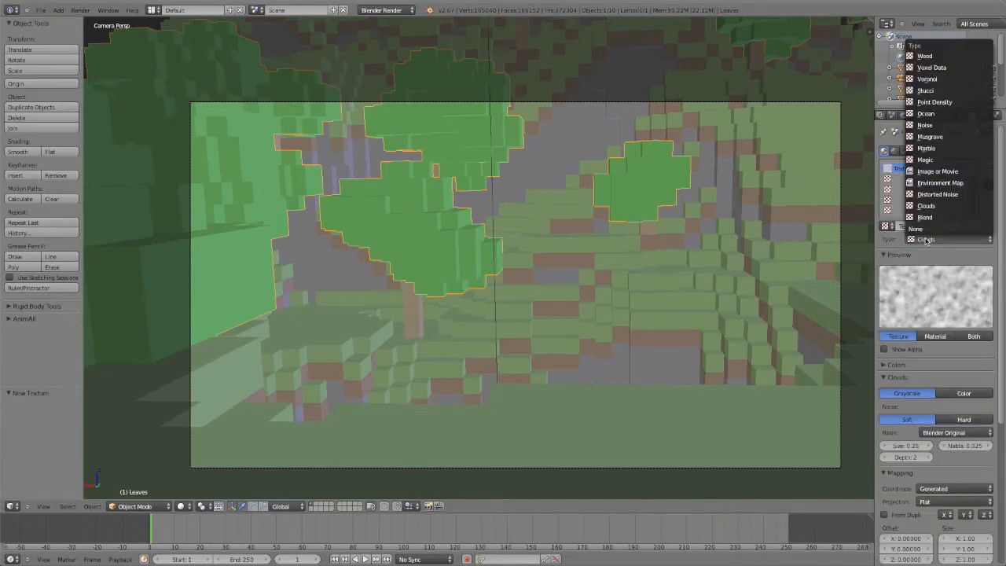
pyautogui.click(928, 171)
pyautogui.scroll(-3, 931, 236)
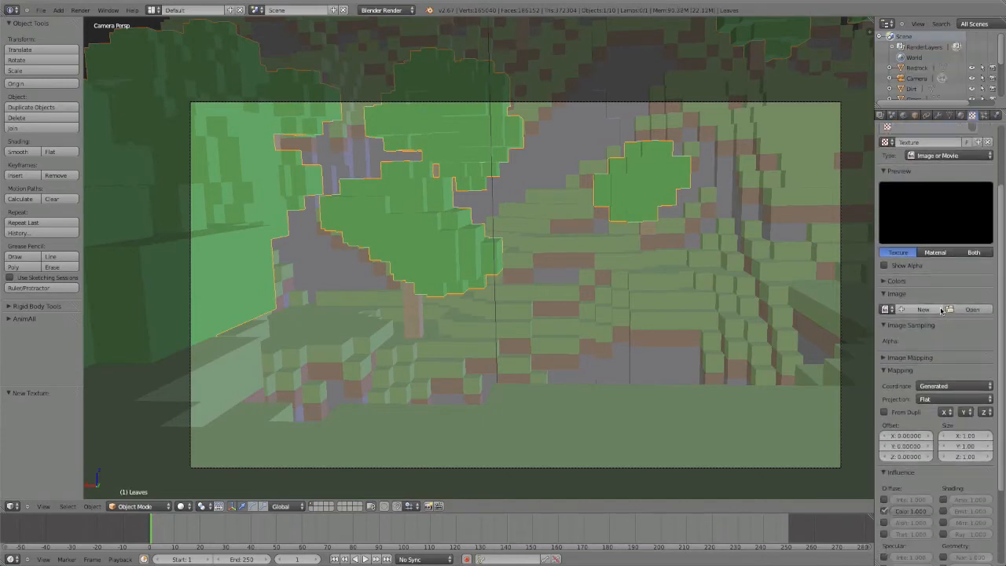
pyautogui.click(887, 310)
pyautogui.scroll(-2, 948, 406)
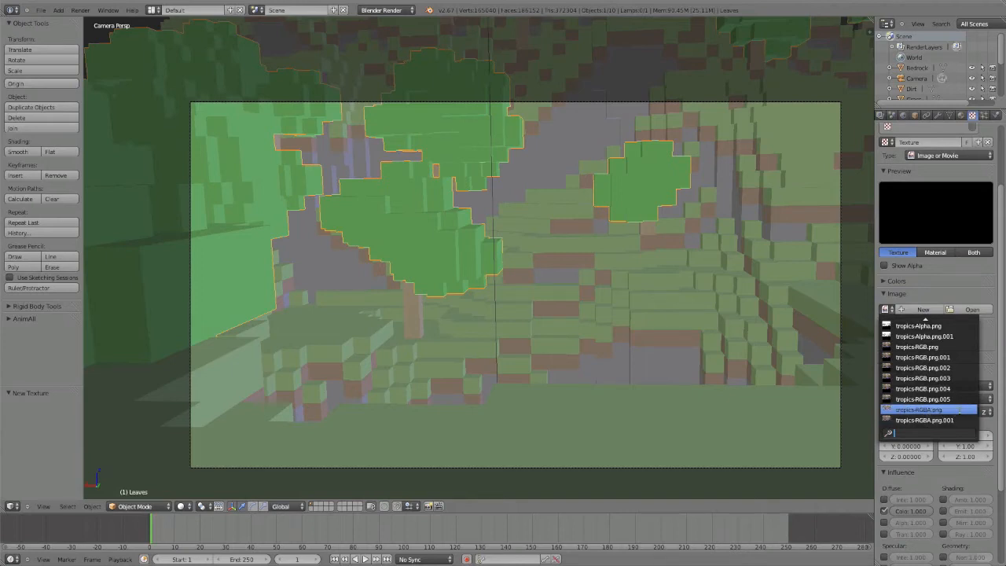
pyautogui.click(959, 409)
pyautogui.scroll(2, 926, 308)
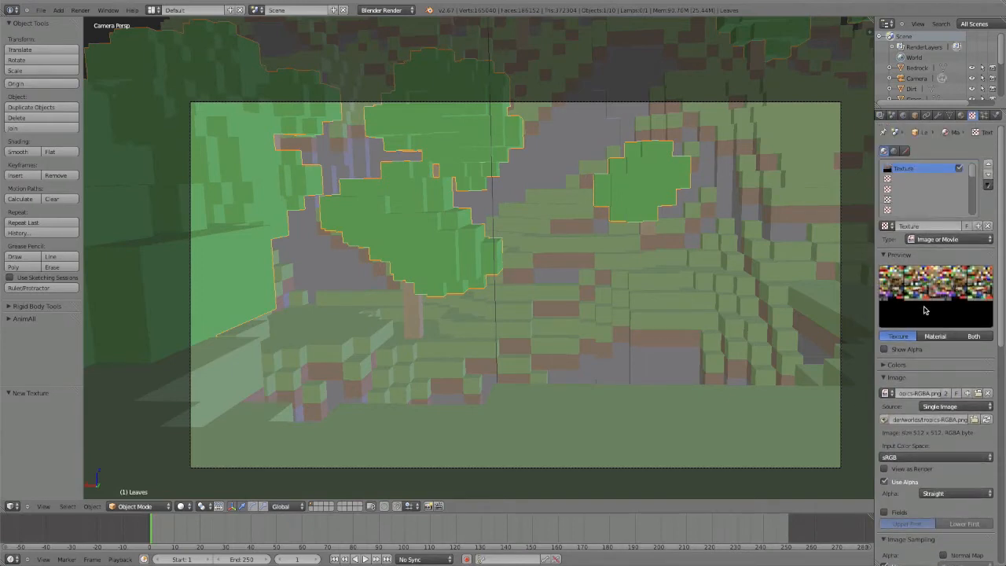
pyautogui.scroll(-3, 925, 309)
pyautogui.scroll(-2, 924, 309)
pyautogui.scroll(3, 925, 309)
pyautogui.scroll(-2, 924, 309)
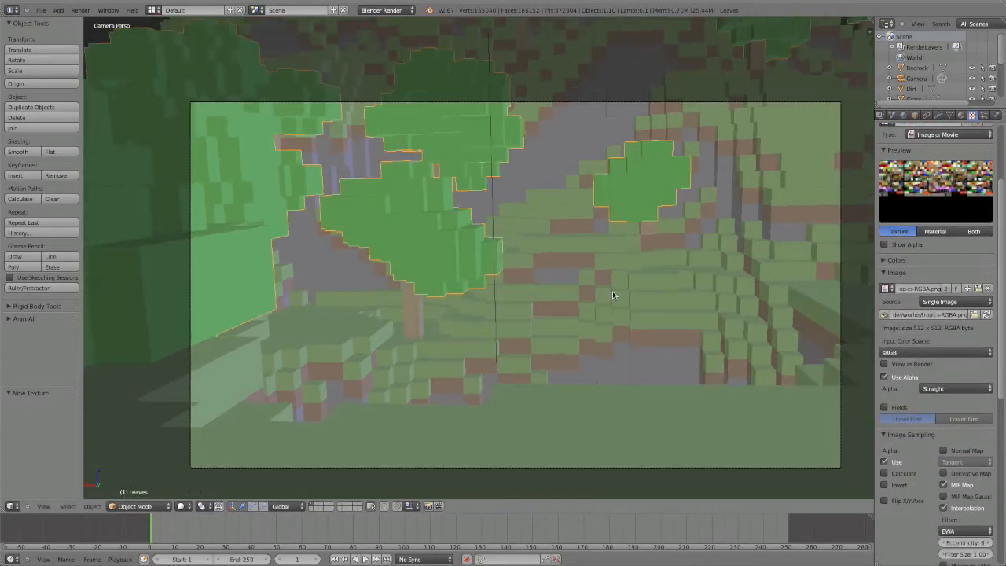
pyautogui.keyDown('shift'); pyautogui.moveTo(612, 296); pyautogui.dragTo(591, 287, button='middle'); pyautogui.keyUp('shift')
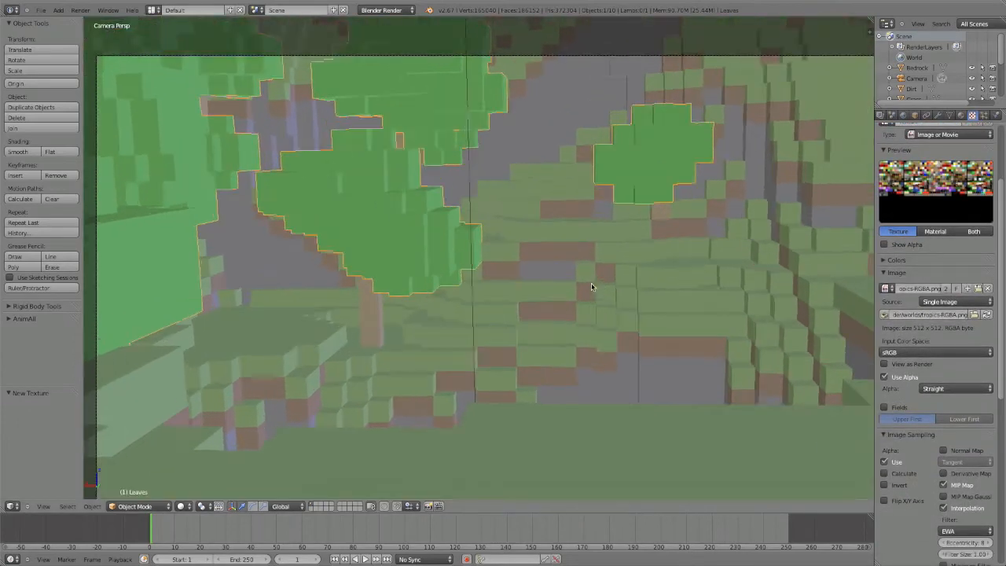
pyautogui.scroll(-8, 588, 237)
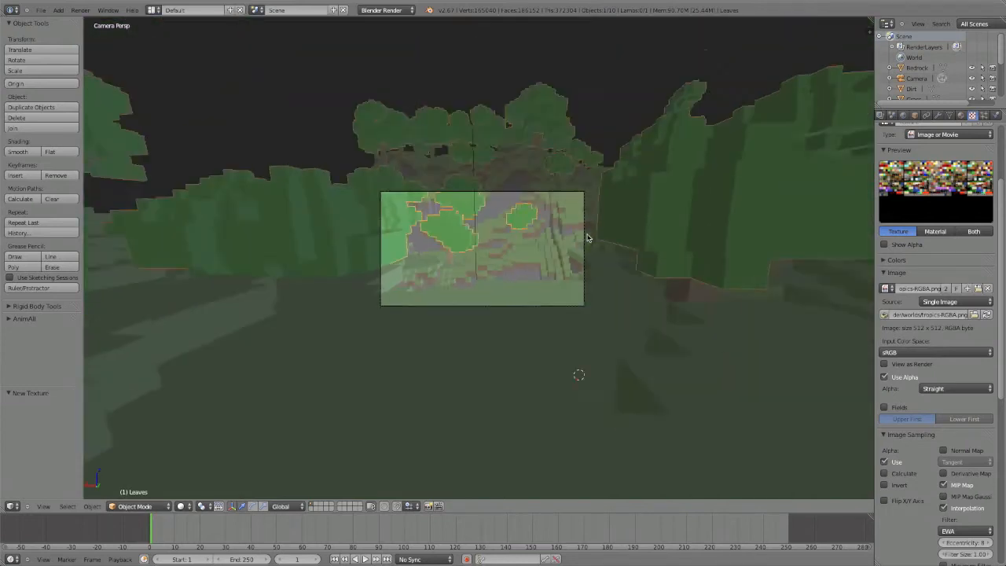
pyautogui.scroll(9, 592, 236)
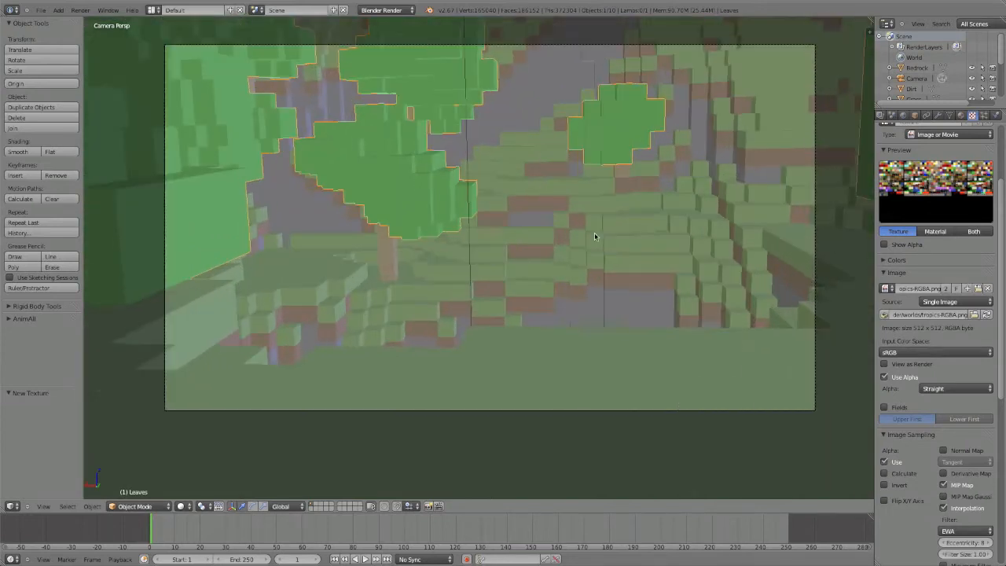
pyautogui.scroll(2, 606, 264)
pyautogui.scroll(-2, 606, 264)
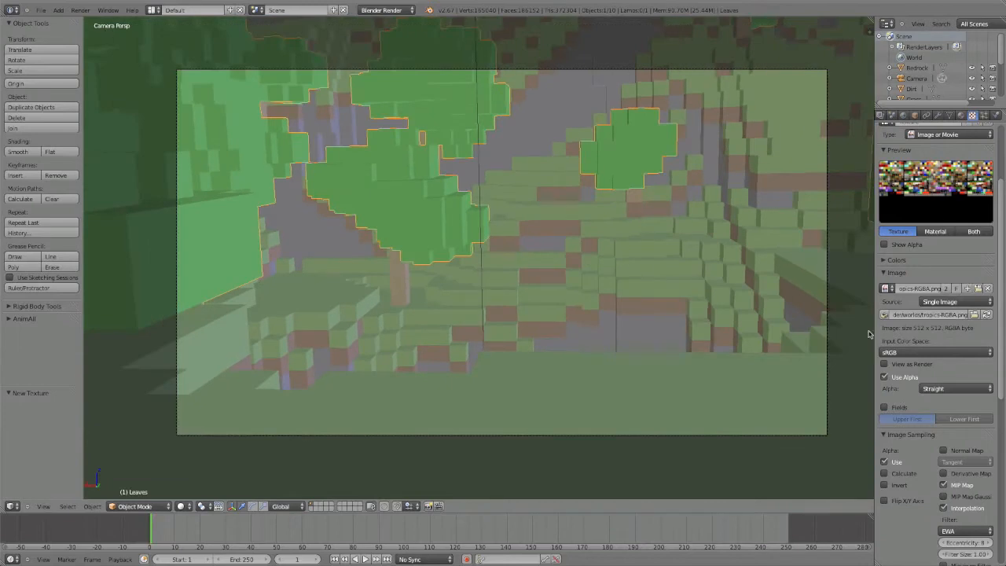
# - Turn off MIP Map and Interpolation for the leaf texture and set its filter to FELINE
pyautogui.scroll(-5, 992, 398)
pyautogui.click(955, 386)
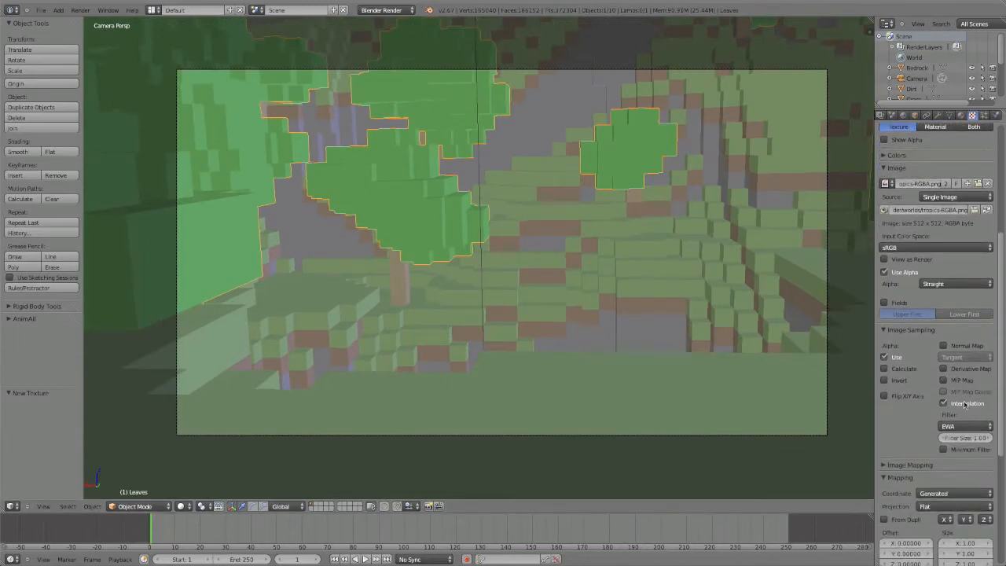
pyautogui.click(966, 425)
pyautogui.click(963, 394)
# - Make the leaf texture also influence the material's diffuse Alpha
pyautogui.scroll(-8, 963, 397)
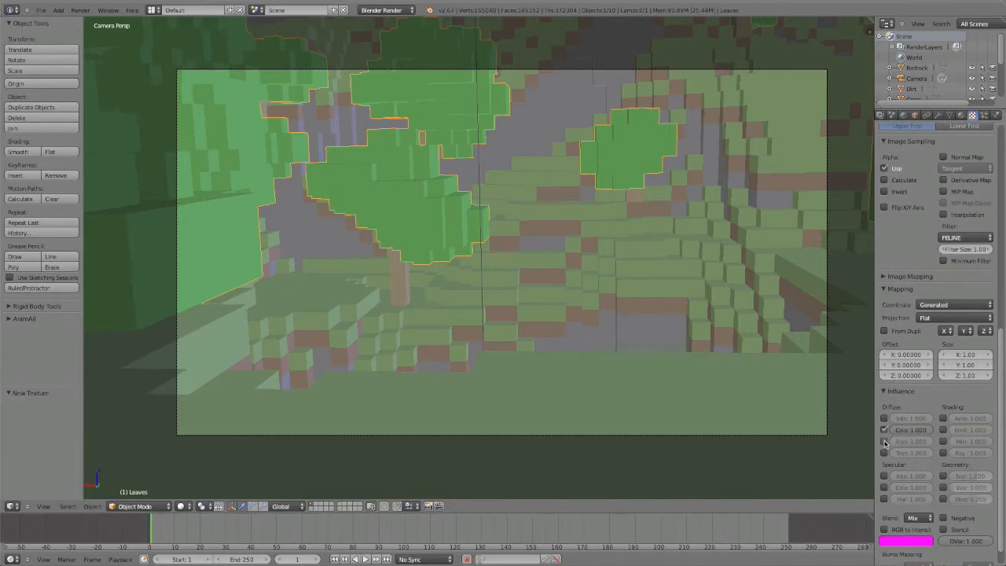
pyautogui.click(884, 440)
pyautogui.scroll(-1, 923, 452)
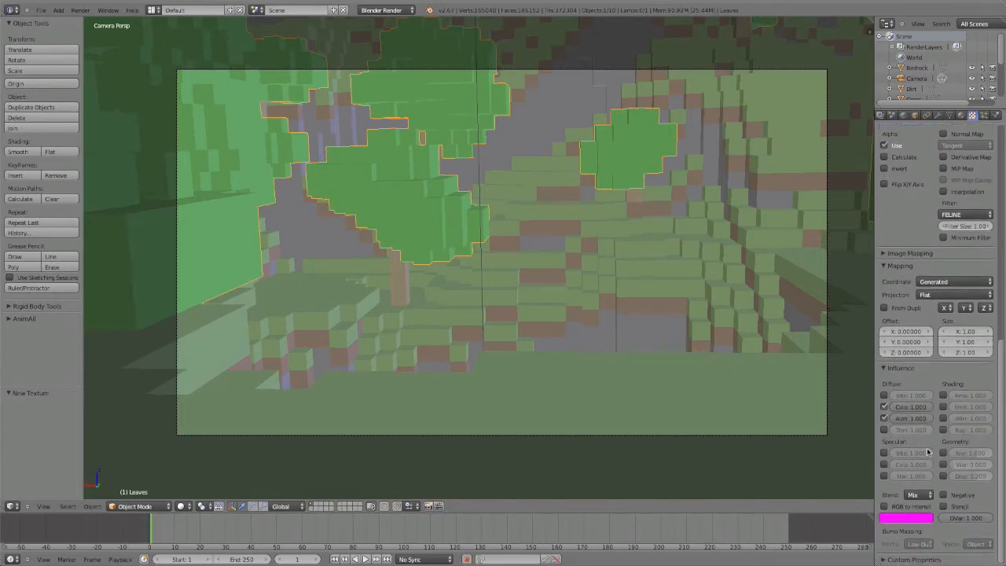
# - Try to switch the leaf texture's coordinates to UV, render the scene as an image and return to the 3D view
pyautogui.click(958, 282)
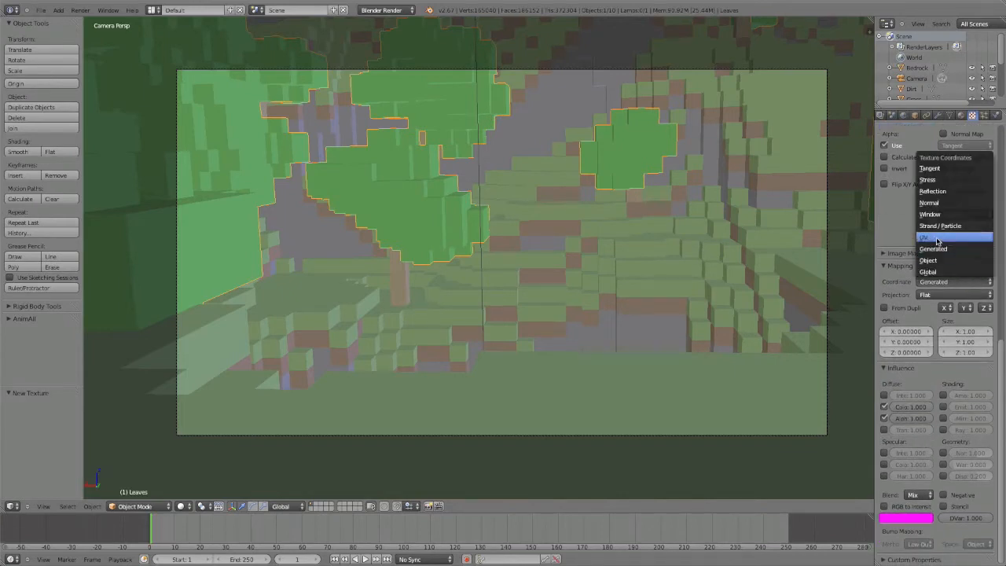
pyautogui.click(80, 10)
pyautogui.click(90, 22)
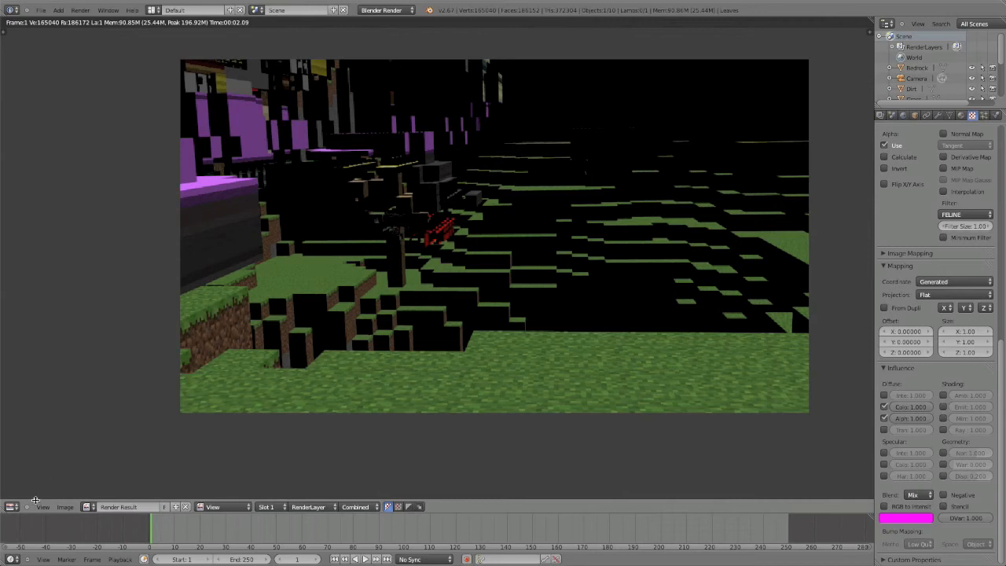
pyautogui.click(12, 506)
pyautogui.click(23, 498)
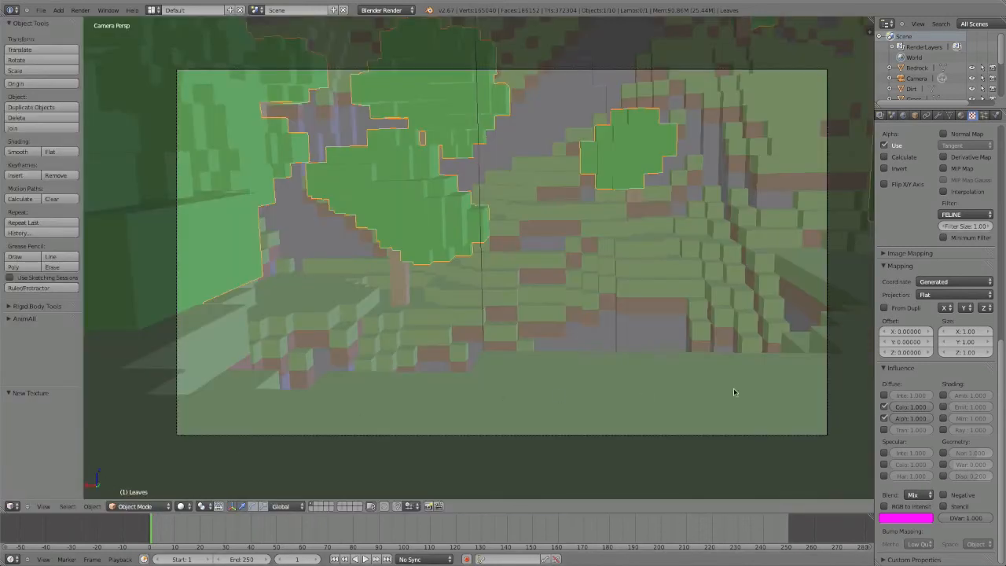
# - Set the leaf texture's mapping coordinates to UV and render the scene as an image
pyautogui.click(966, 281)
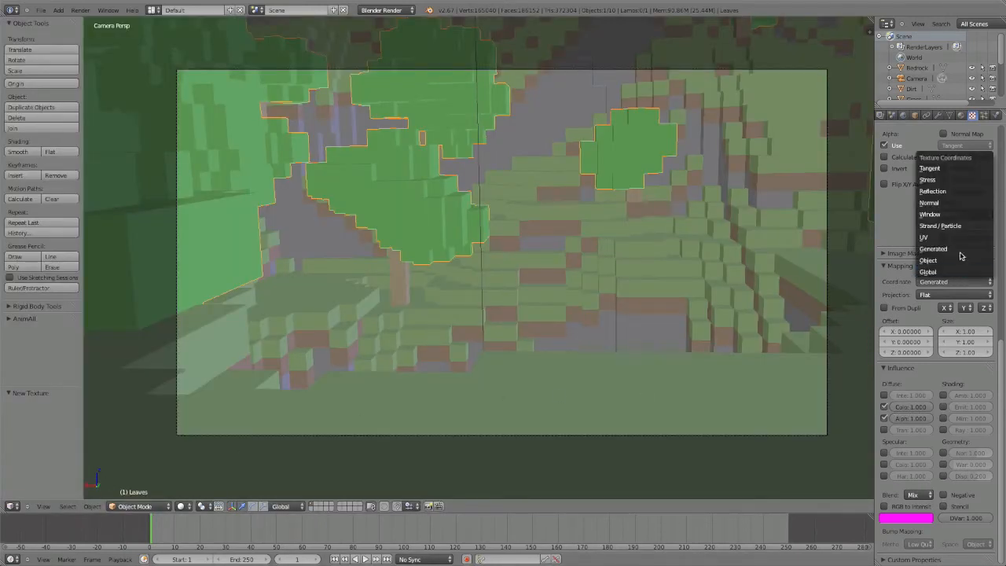
pyautogui.click(960, 252)
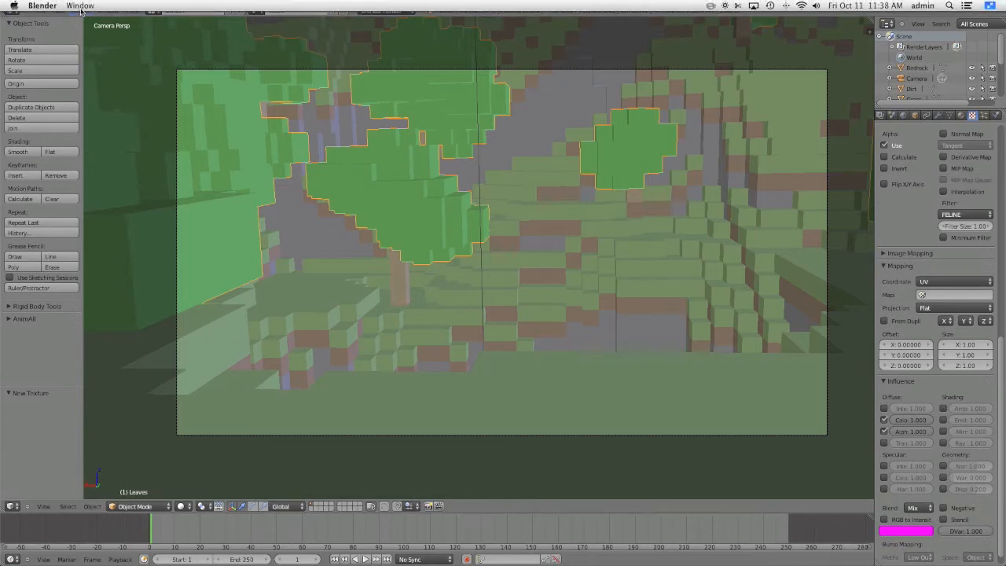
pyautogui.click(81, 10)
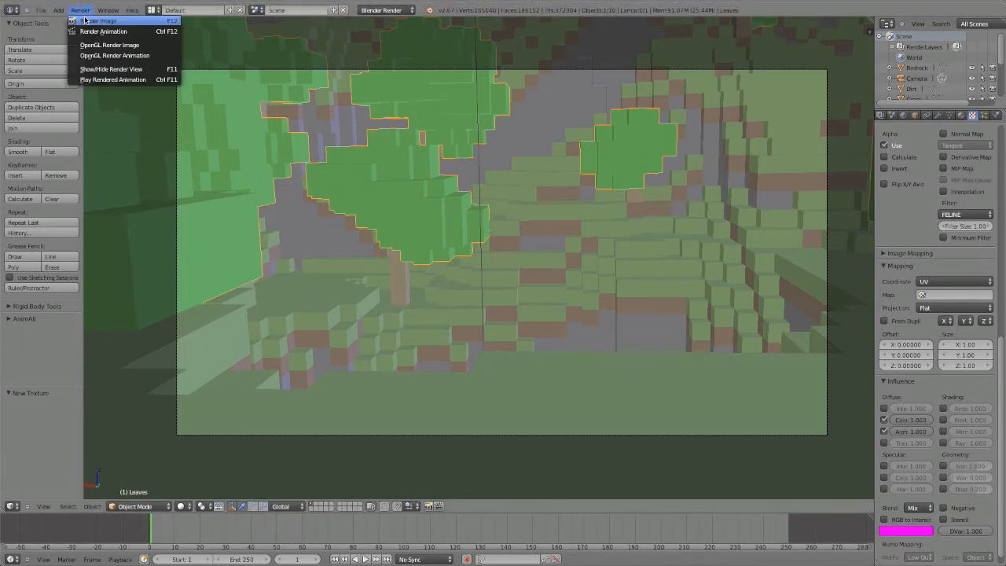
pyautogui.click(88, 16)
# - Examine the leaf blocks and their transparency up close and across the whole rendered image
pyautogui.scroll(1, 469, 254)
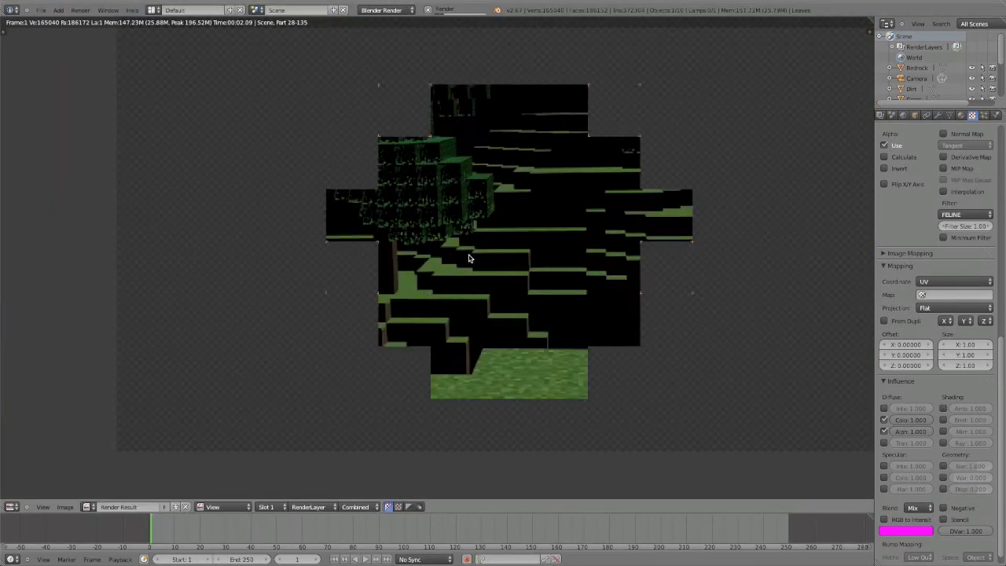
pyautogui.moveTo(385, 277); pyautogui.dragTo(663, 382, button='middle')
pyautogui.scroll(-1, 663, 385)
pyautogui.scroll(3, 534, 362)
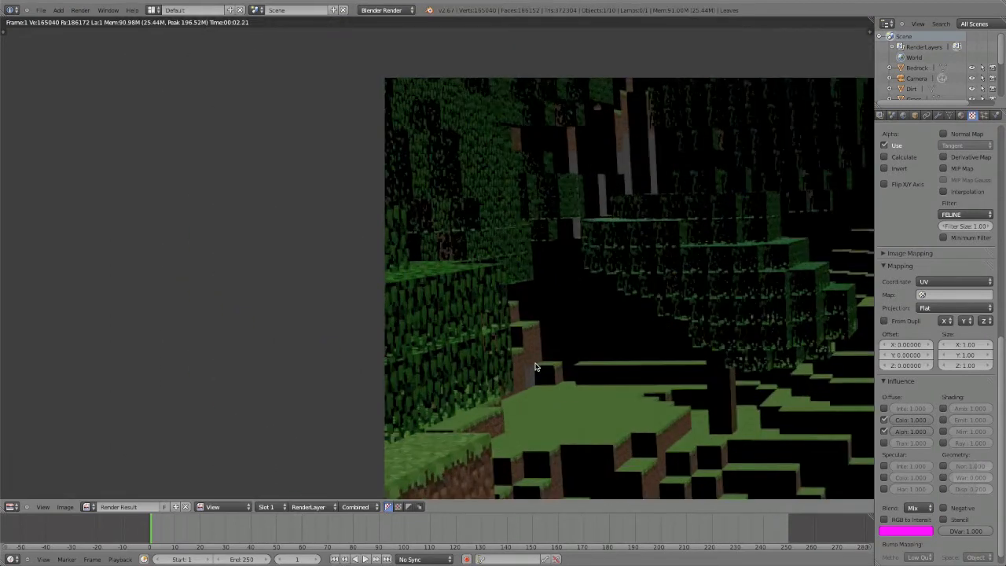
pyautogui.moveTo(534, 363); pyautogui.dragTo(504, 234, button='middle')
pyautogui.scroll(-3, 502, 234)
pyautogui.moveTo(405, 271); pyautogui.dragTo(240, 286, button='middle')
pyautogui.scroll(-2, 269, 297)
pyautogui.scroll(2, 268, 295)
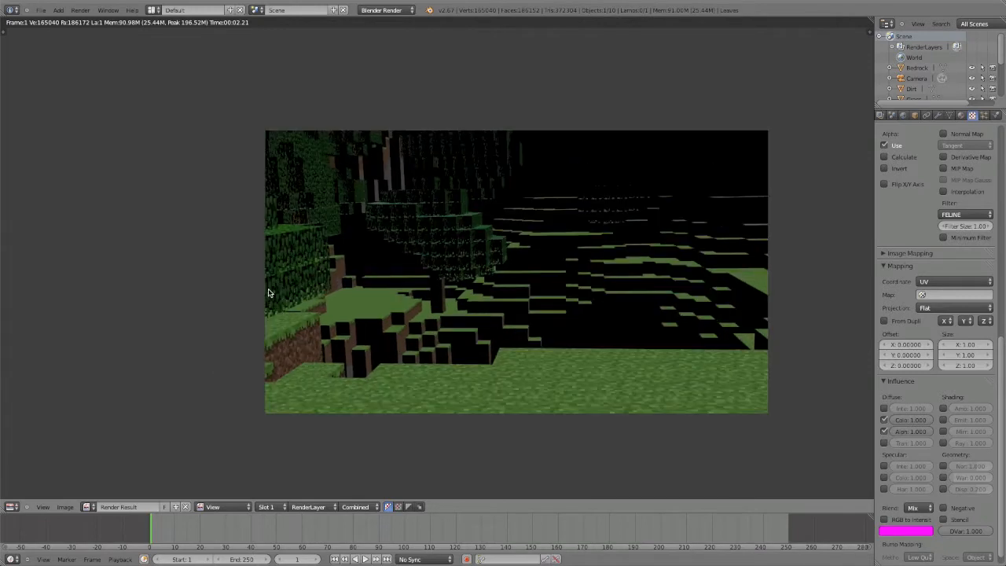
pyautogui.scroll(-1, 267, 293)
pyautogui.moveTo(320, 309); pyautogui.dragTo(292, 305, button='middle')
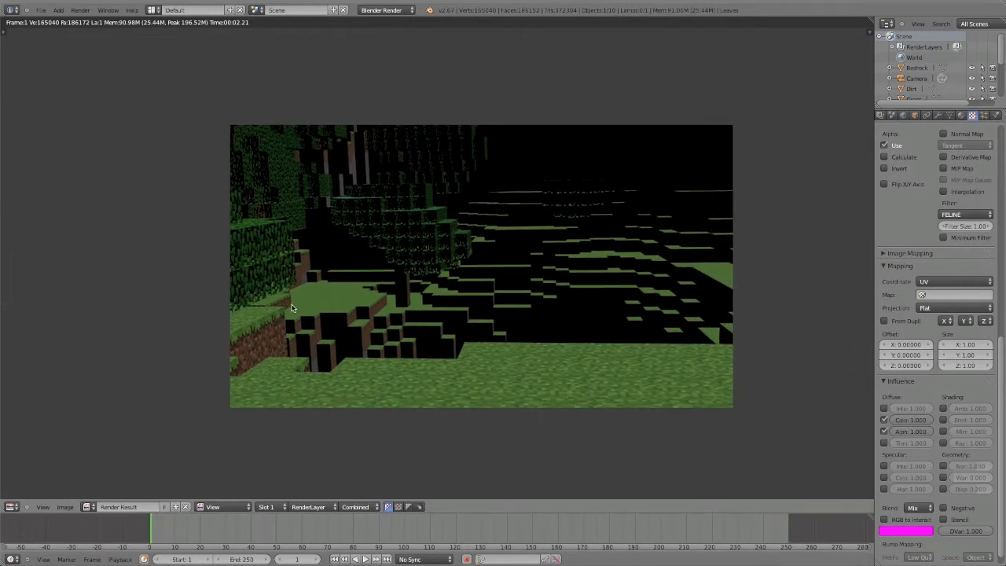
# - Return to the 3D view and look over the leaves and surrounding terrain around the camera frame
pyautogui.scroll(1, 201, 419)
pyautogui.click(13, 506)
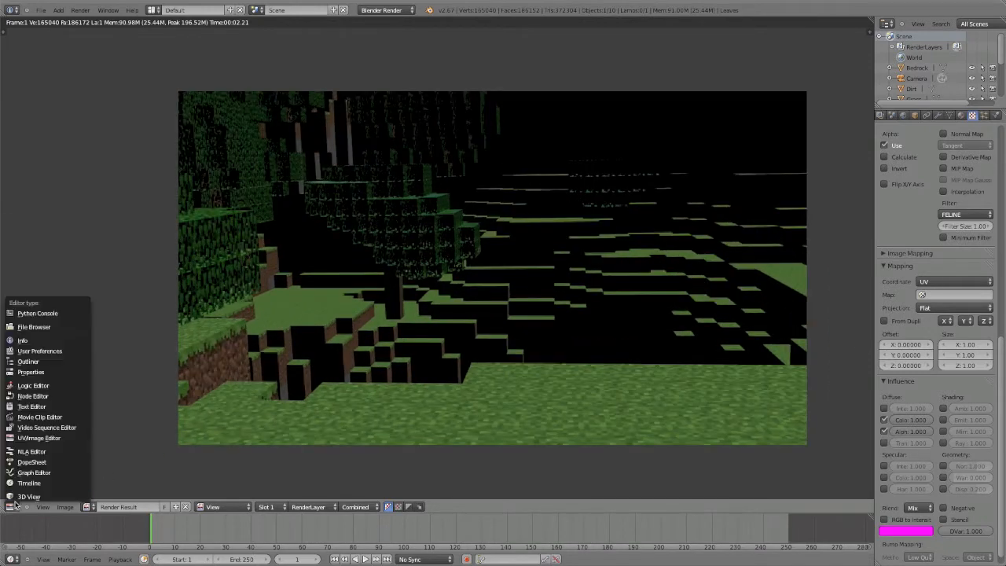
pyautogui.click(27, 496)
pyautogui.scroll(-5, 589, 65)
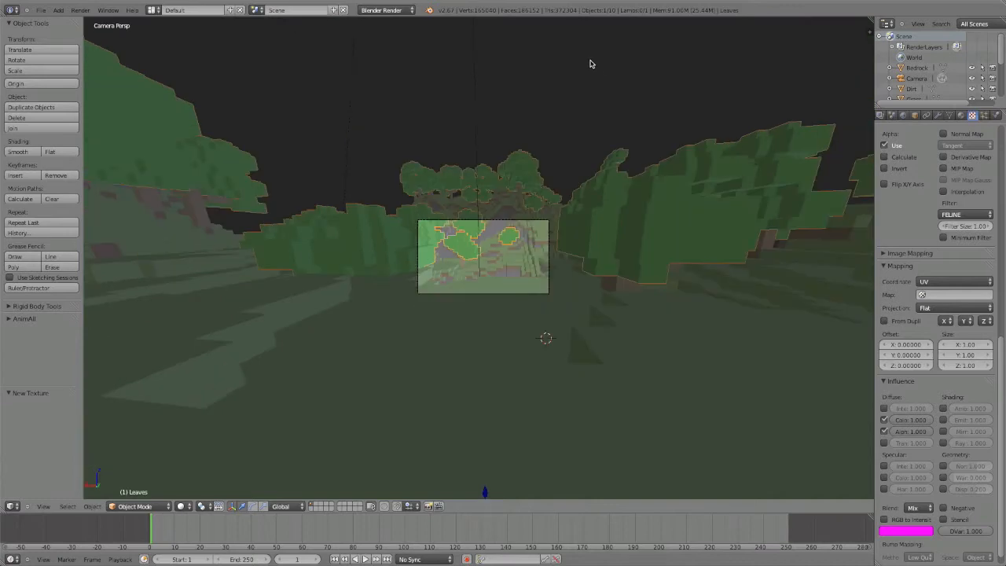
pyautogui.keyDown('shift'); pyautogui.moveTo(577, 104); pyautogui.dragTo(440, 355, button='middle'); pyautogui.keyUp('shift')
pyautogui.keyDown('shift'); pyautogui.moveTo(504, 218); pyautogui.dragTo(589, 295, button='middle'); pyautogui.keyUp('shift')
pyautogui.scroll(2, 496, 332)
pyautogui.keyDown('shift'); pyautogui.moveTo(495, 331); pyautogui.dragTo(671, 3, button='middle'); pyautogui.keyUp('shift')
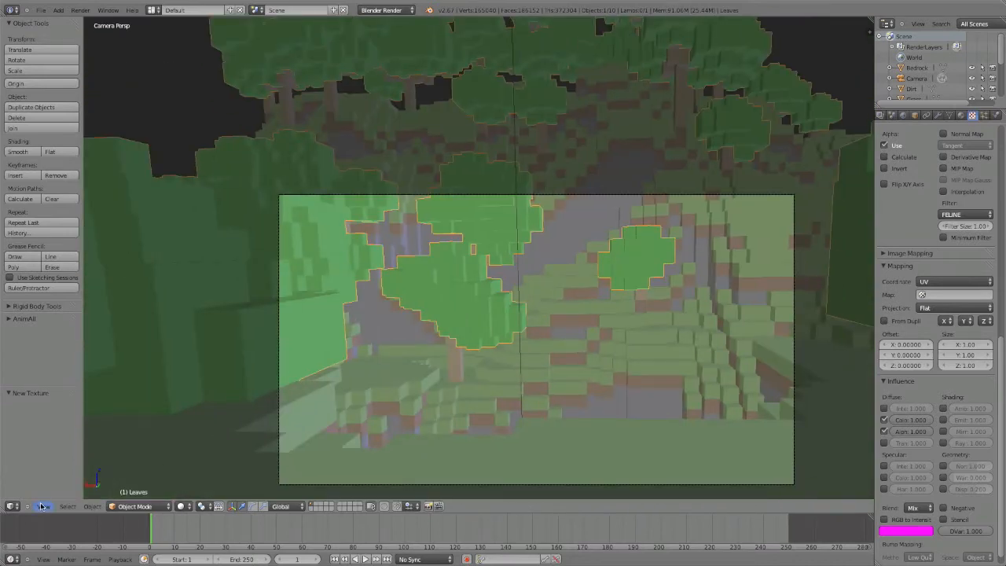
# - Bring back the rendered image and examine the unlit block faces, terrain and leaves up close and as a whole
pyautogui.click(12, 506)
pyautogui.click(67, 428)
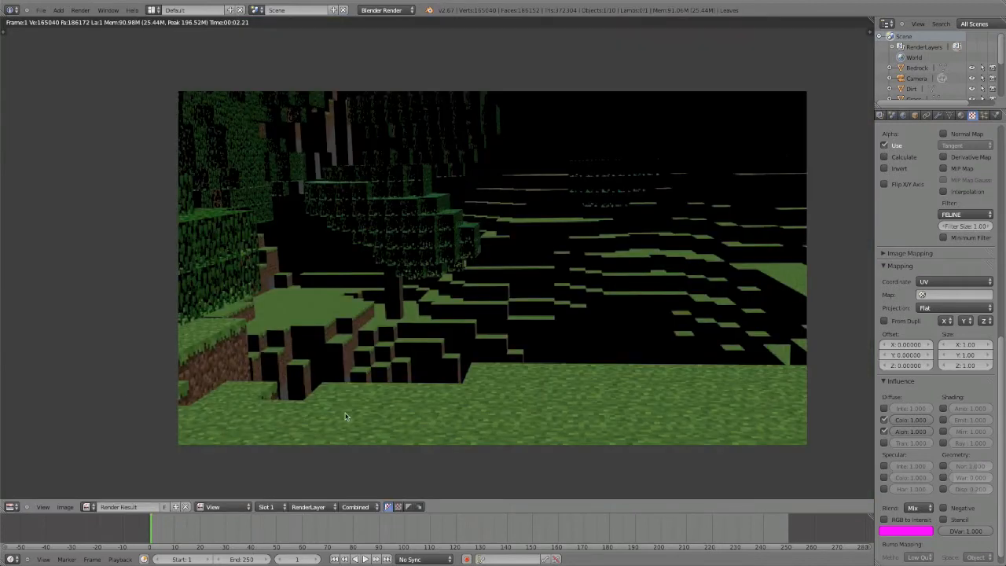
pyautogui.scroll(2, 346, 417)
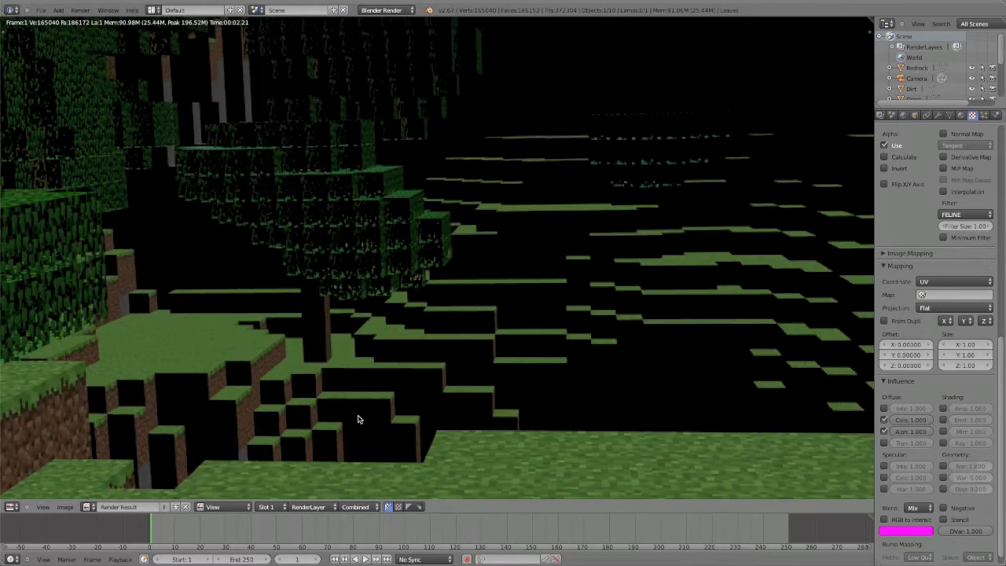
pyautogui.moveTo(241, 436); pyautogui.dragTo(312, 425, button='middle')
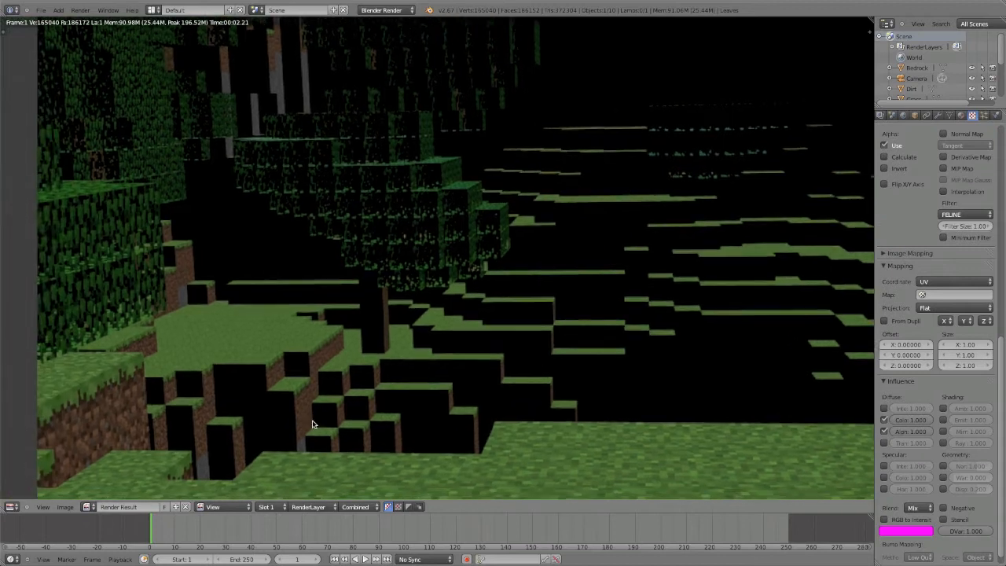
pyautogui.scroll(-3, 243, 408)
pyautogui.scroll(3, 343, 269)
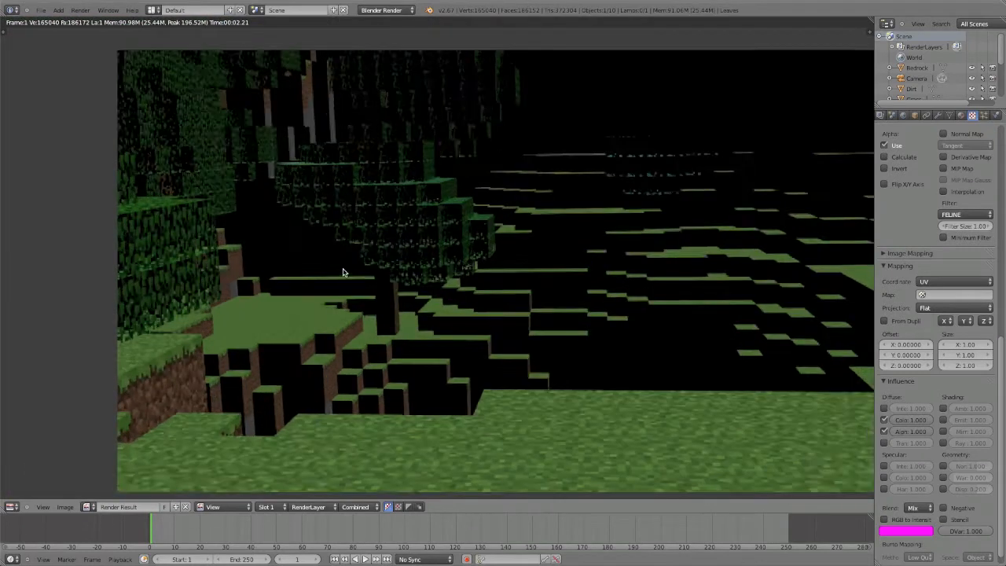
pyautogui.moveTo(288, 394); pyautogui.dragTo(393, 329, button='middle')
pyautogui.scroll(3, 394, 333)
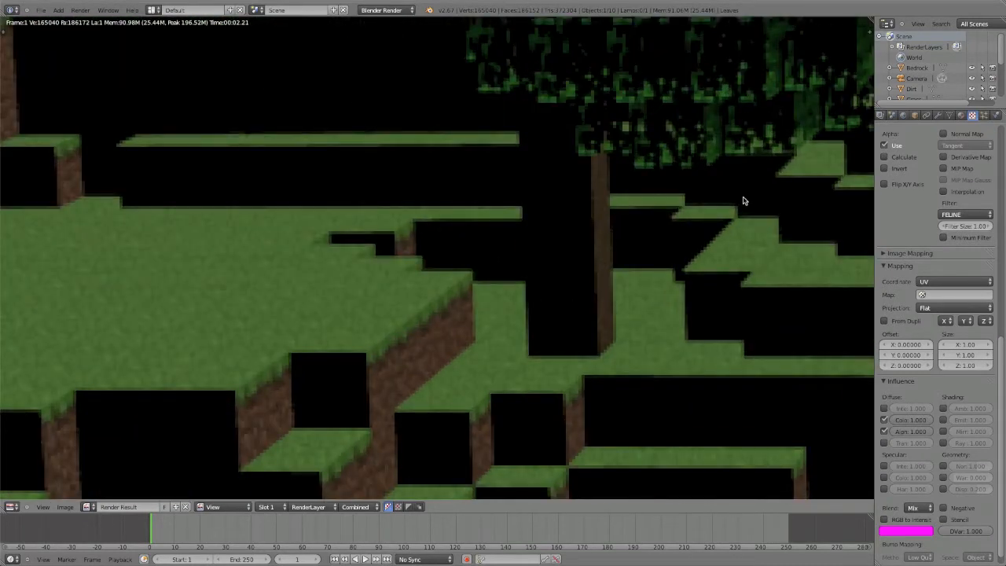
pyautogui.scroll(-8, 338, 353)
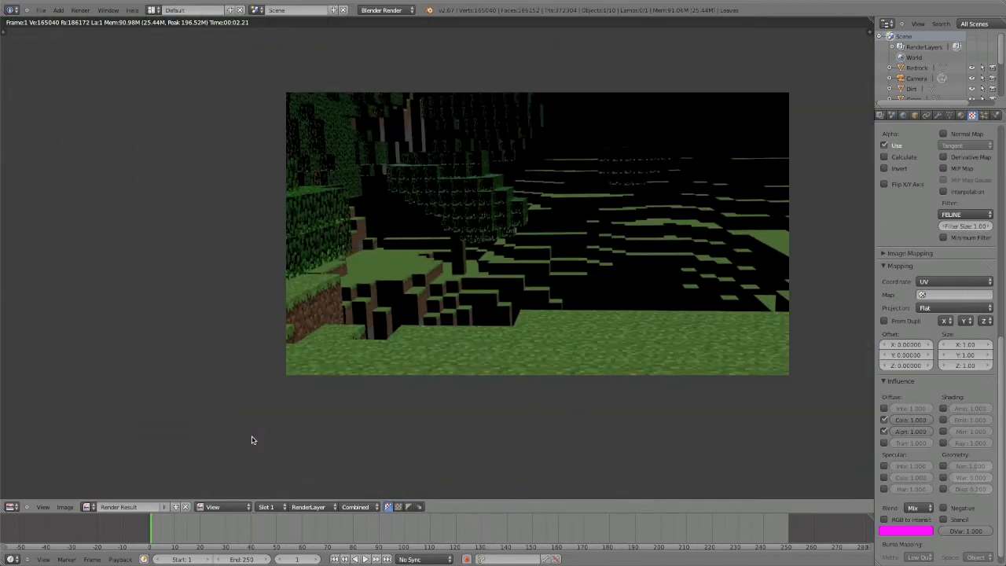
pyautogui.scroll(4, 226, 458)
pyautogui.moveTo(251, 440); pyautogui.dragTo(369, 297, button='middle')
pyautogui.scroll(5, 394, 284)
pyautogui.moveTo(421, 267); pyautogui.dragTo(237, 561, button='middle')
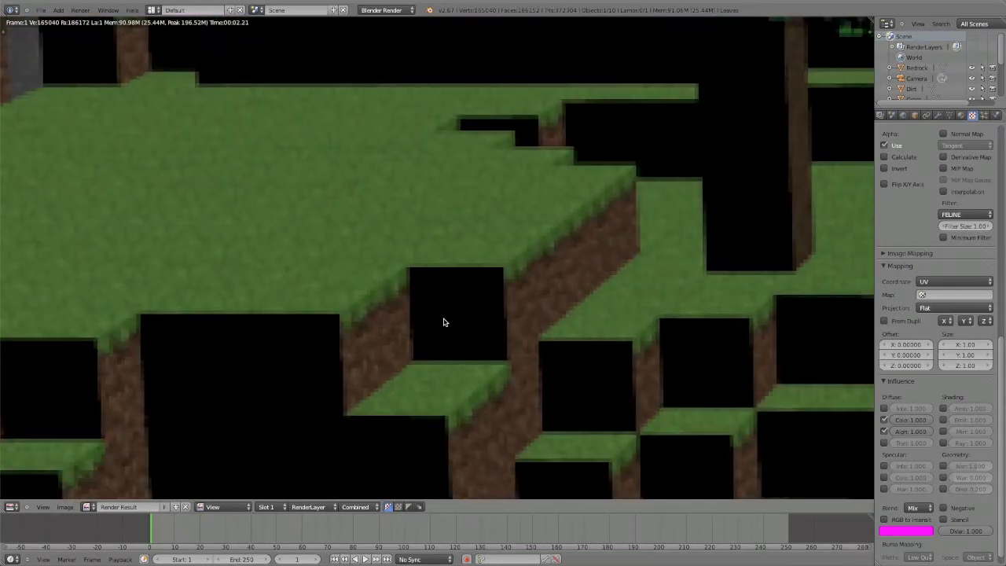
pyautogui.scroll(-4, 460, 333)
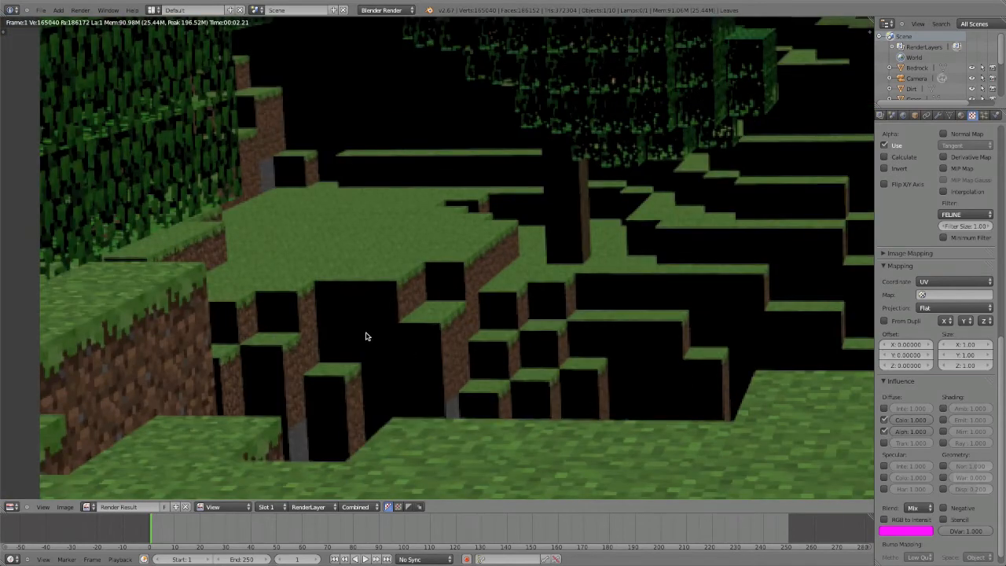
pyautogui.scroll(-4, 397, 391)
pyautogui.moveTo(393, 395); pyautogui.dragTo(290, 447, button='middle')
pyautogui.scroll(-1, 156, 468)
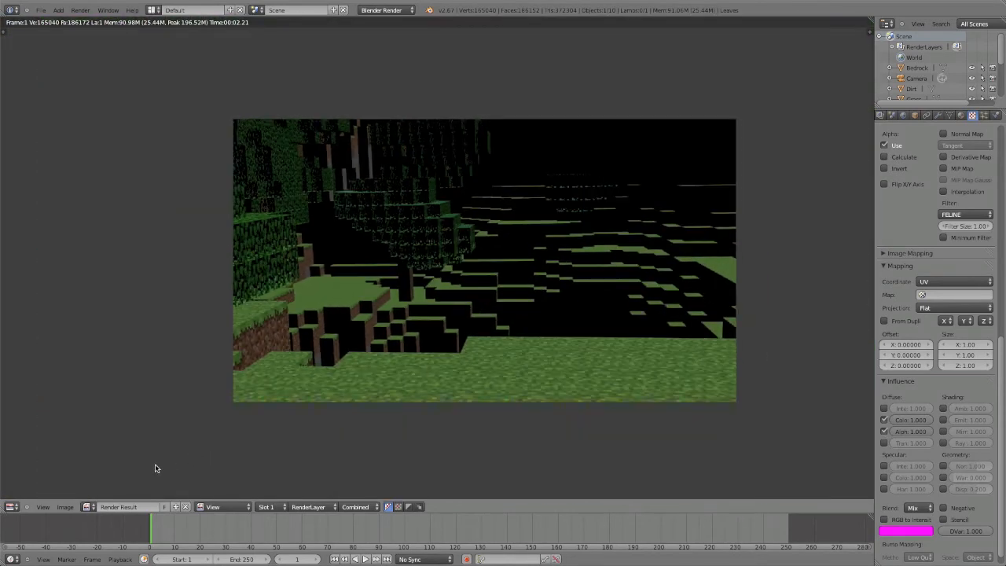
# - Select the sun lamp in the 3D view and set its shadow type to Ray Shadow
pyautogui.click(17, 507)
pyautogui.click(36, 492)
pyautogui.scroll(-5, 473, 153)
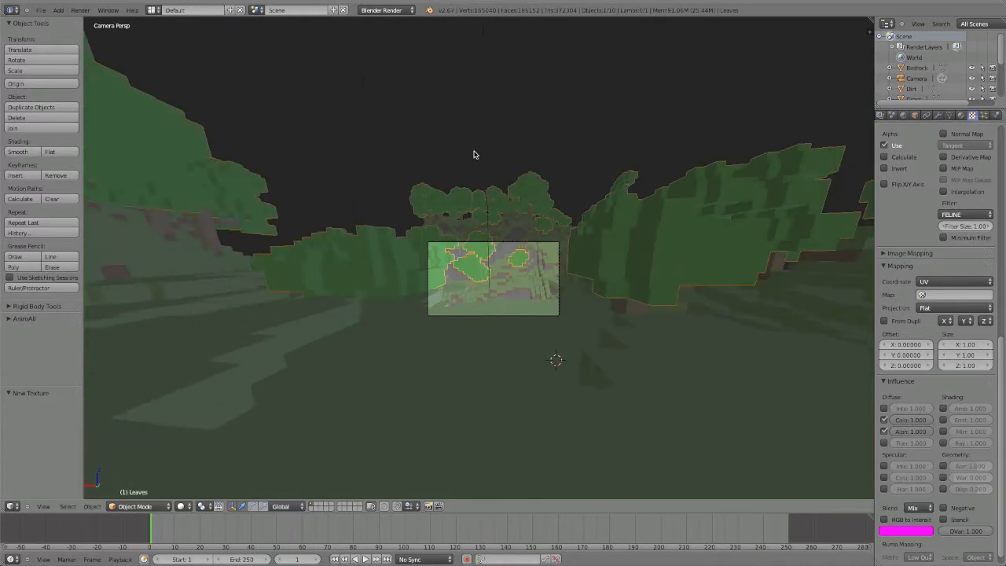
pyautogui.keyDown('shift'); pyautogui.moveTo(483, 148); pyautogui.dragTo(477, 534, button='middle'); pyautogui.keyUp('shift')
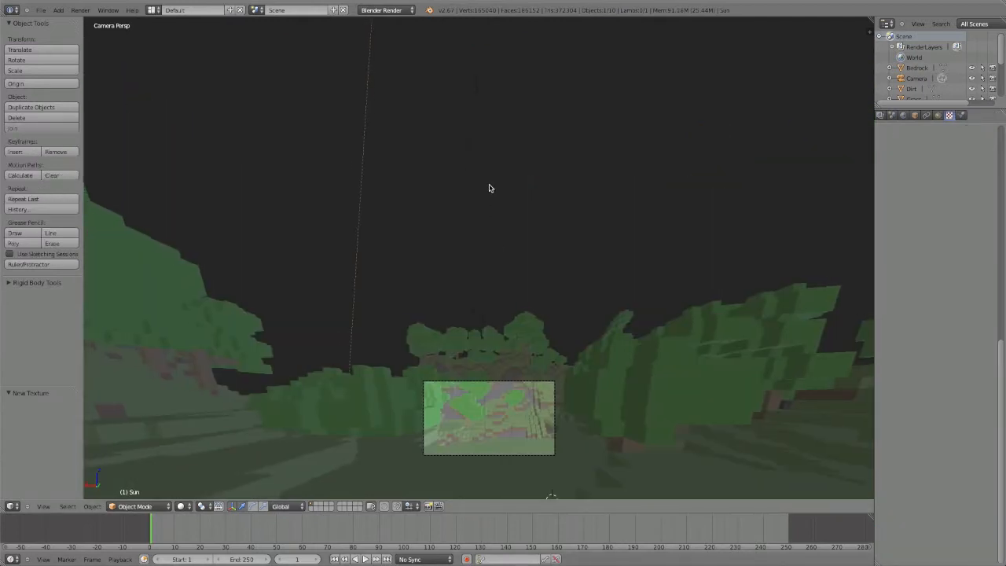
pyautogui.keyDown('shift'); pyautogui.moveTo(490, 186); pyautogui.dragTo(458, 311, button='middle'); pyautogui.keyUp('shift')
pyautogui.scroll(6, 458, 310)
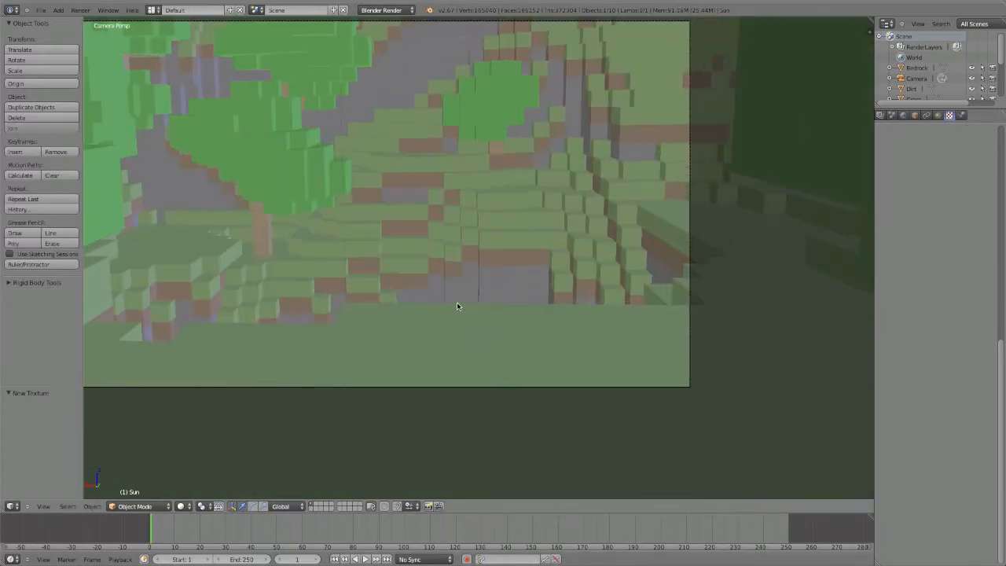
pyautogui.scroll(-2, 458, 307)
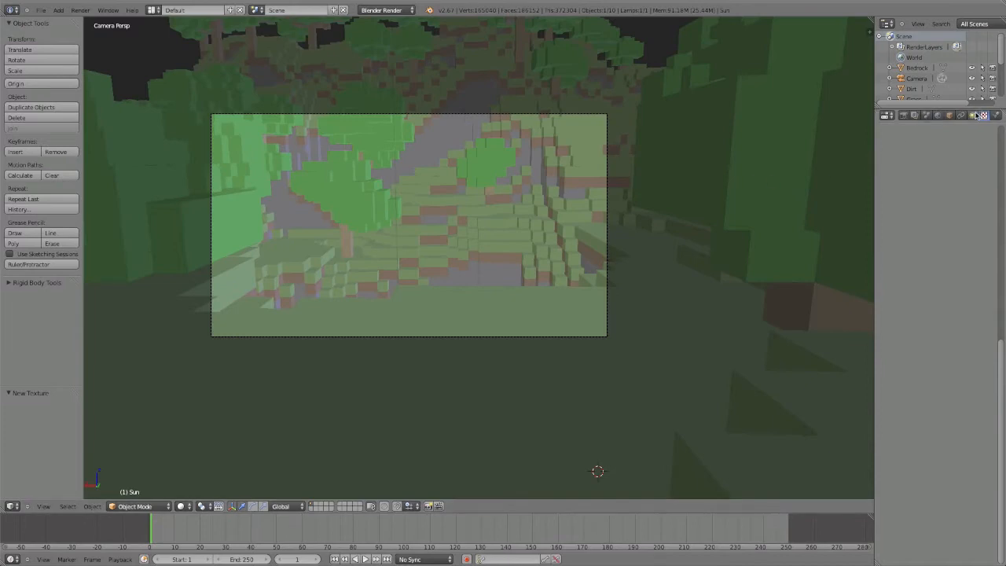
pyautogui.click(975, 115)
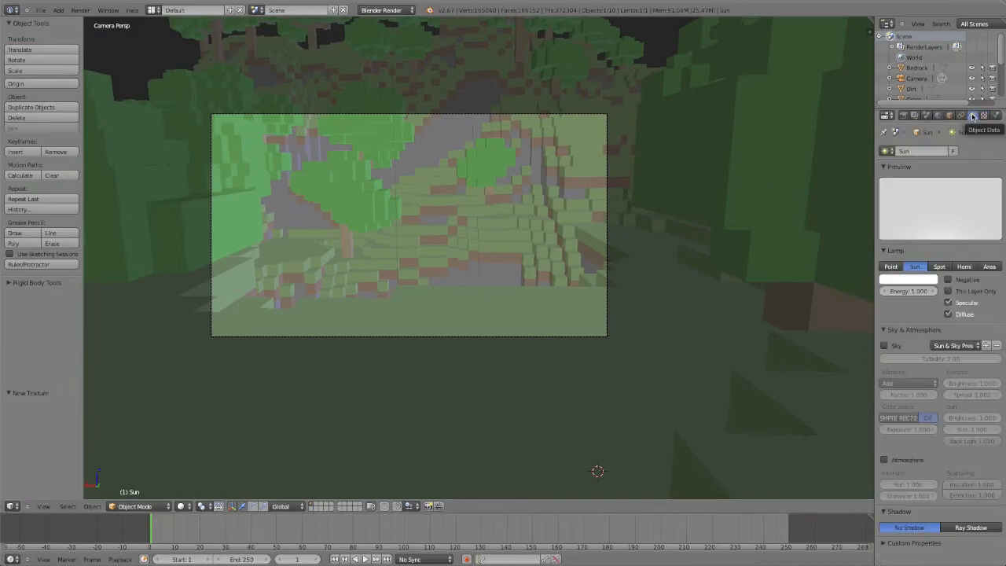
pyautogui.scroll(3, 543, 238)
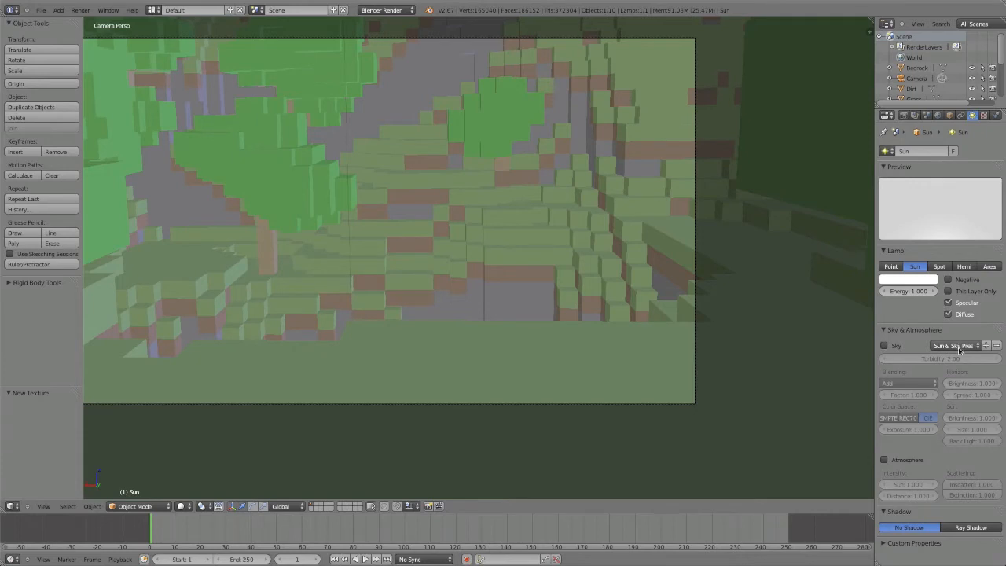
pyautogui.click(971, 528)
# - Render the scene as an image and inspect the shadows cast by the sun
pyautogui.click(73, 10)
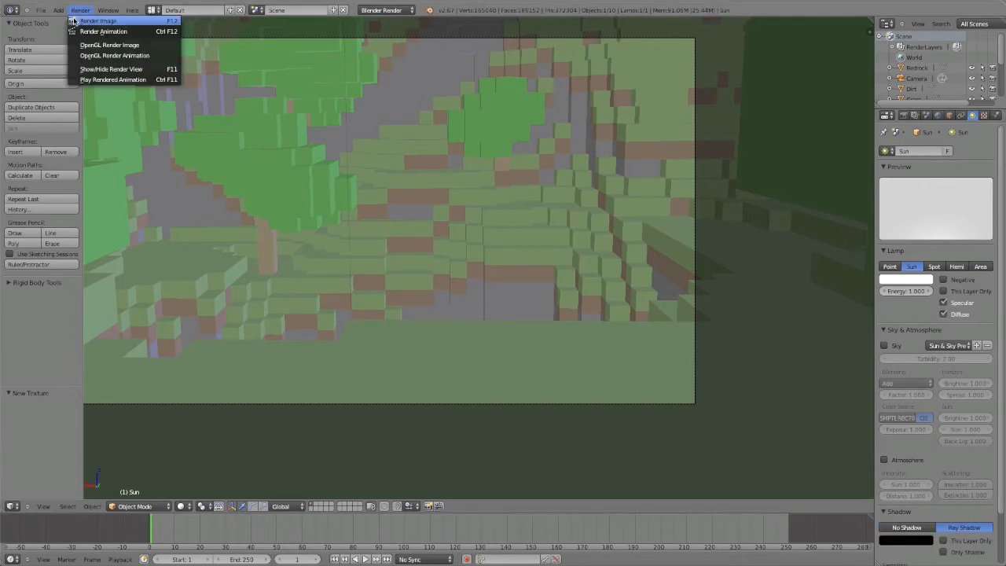
pyautogui.click(110, 22)
pyautogui.scroll(1, 542, 231)
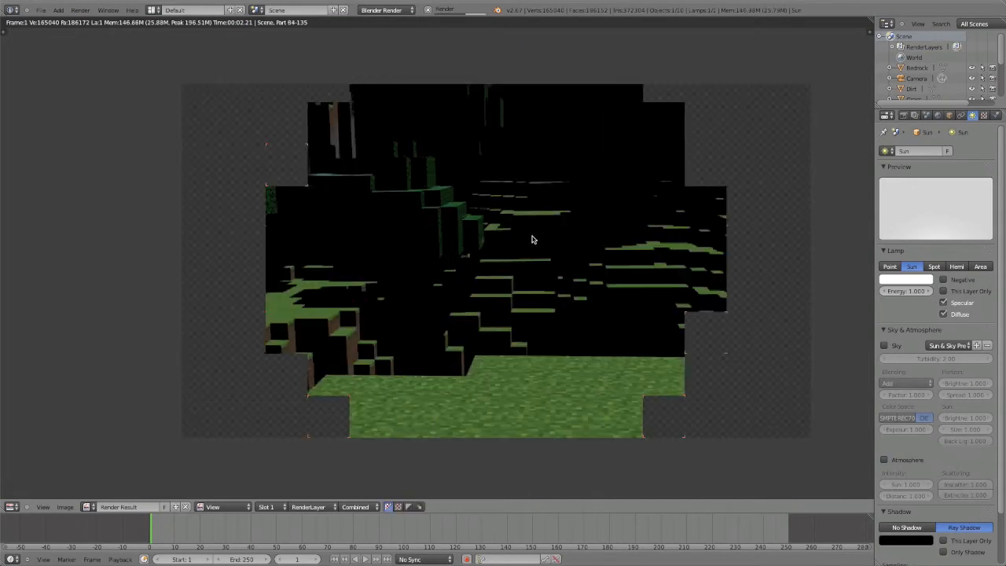
pyautogui.scroll(2, 445, 315)
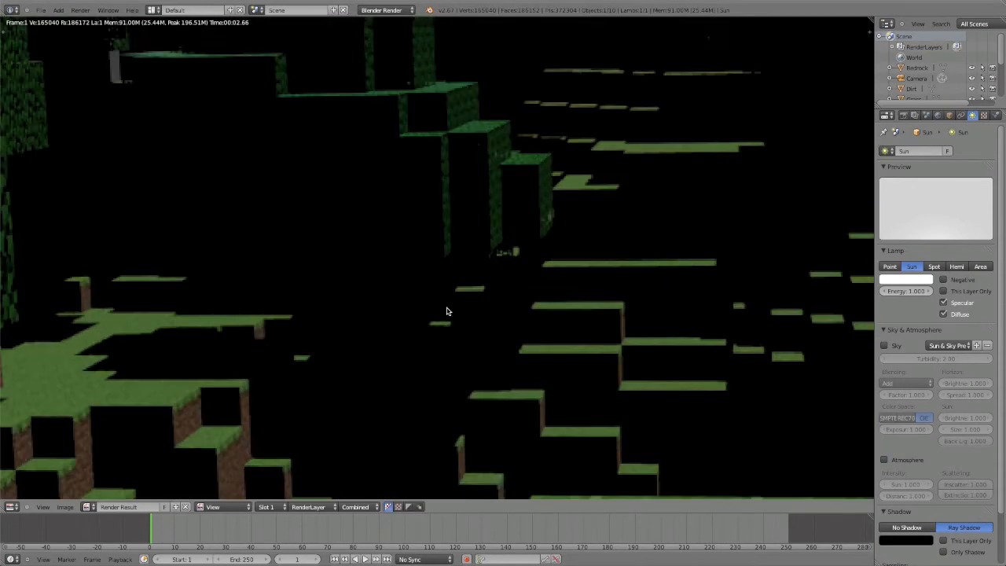
pyautogui.scroll(-4, 448, 310)
pyautogui.scroll(1, 338, 390)
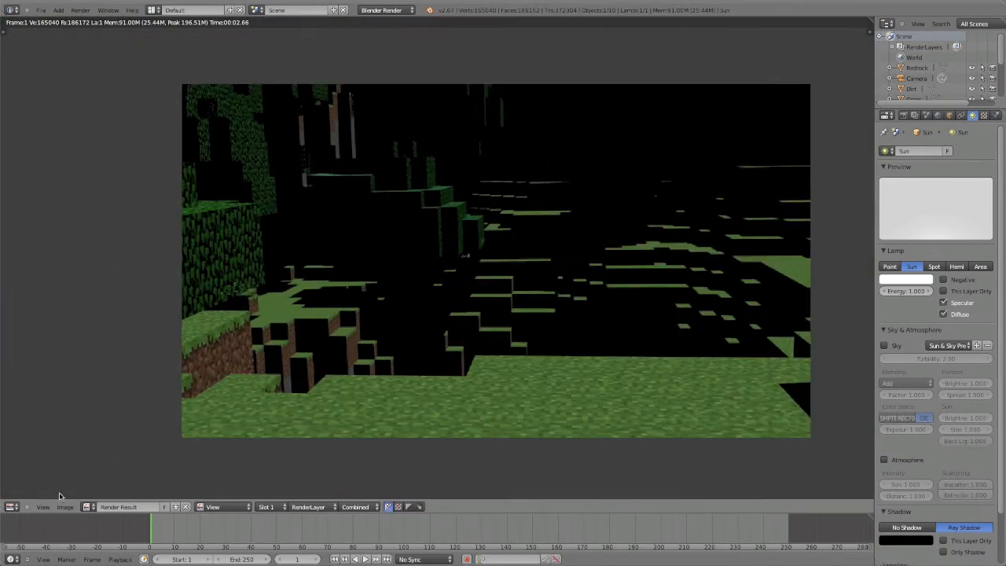
# - Return to the 3D view and enable Blend Sky and Paper Sky in the world settings
pyautogui.click(16, 504)
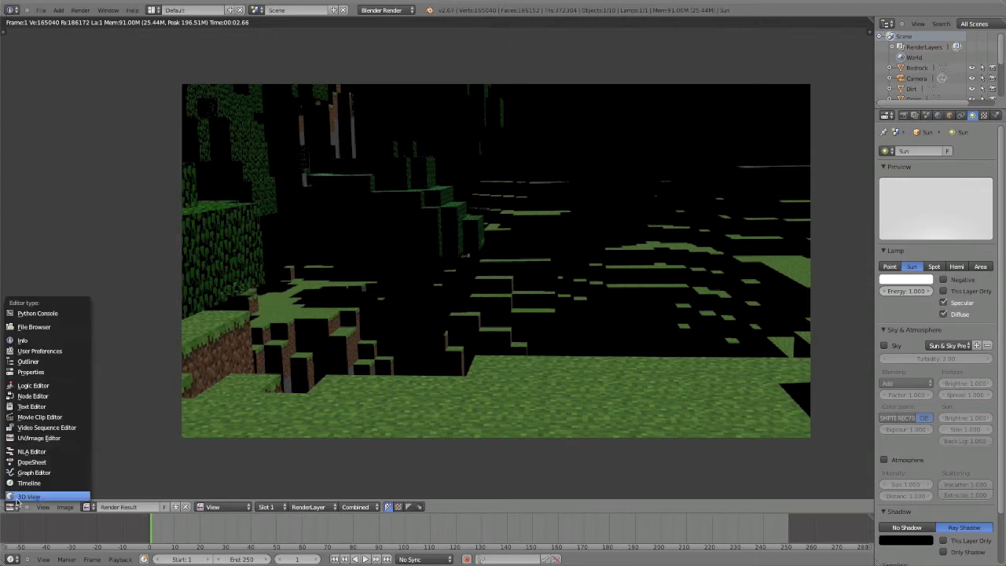
pyautogui.click(17, 496)
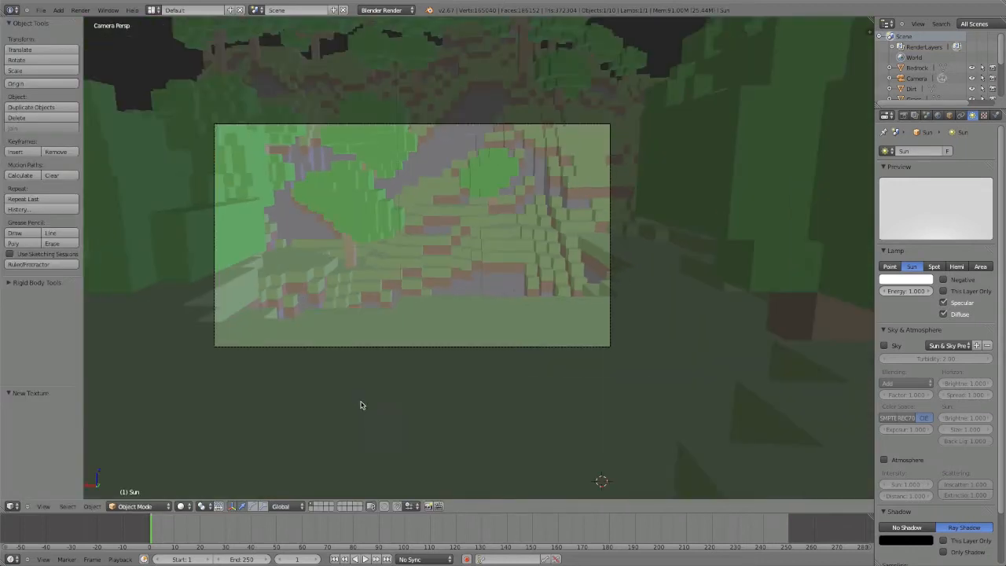
pyautogui.scroll(1, 490, 400)
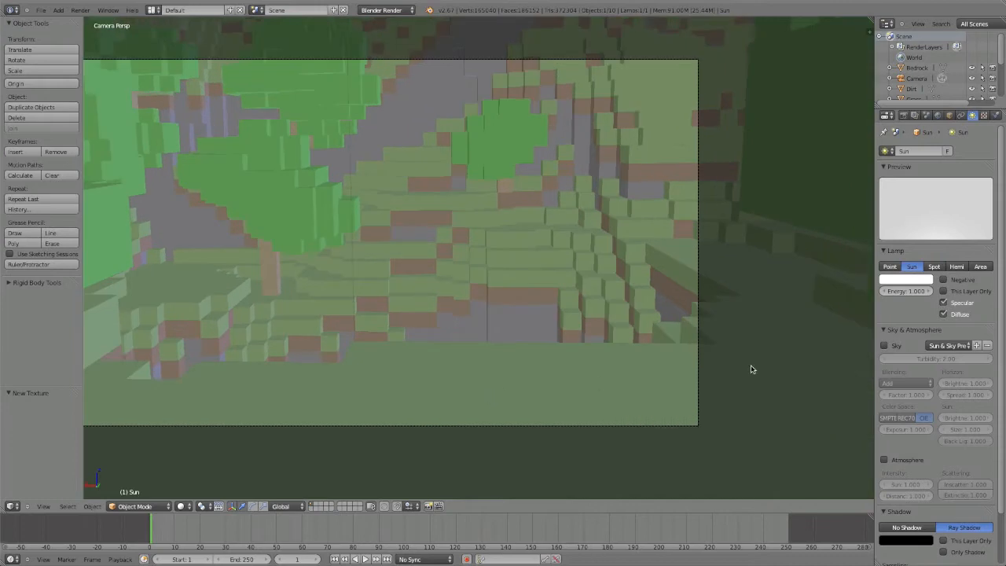
pyautogui.click(937, 115)
pyautogui.click(935, 267)
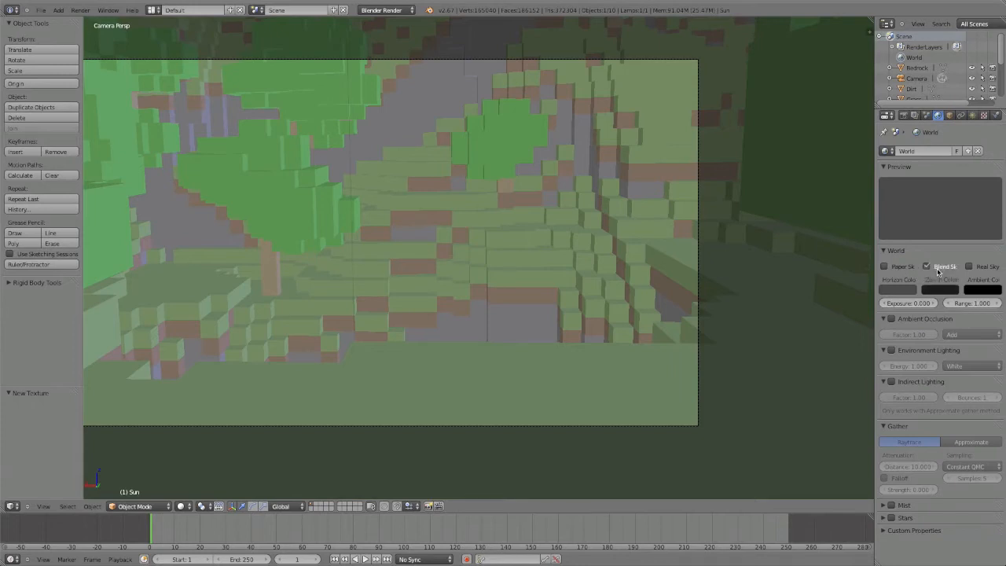
pyautogui.click(905, 267)
# - Set the world's horizon colour to white and its zenith colour to bright cyan
pyautogui.click(902, 290)
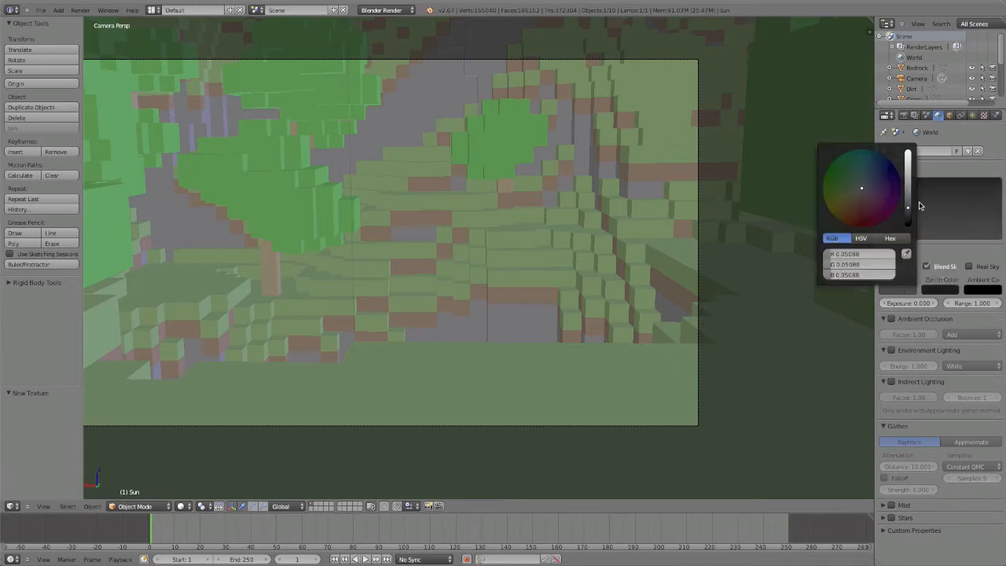
pyautogui.moveTo(908, 186); pyautogui.dragTo(908, 146)
pyautogui.click(939, 290)
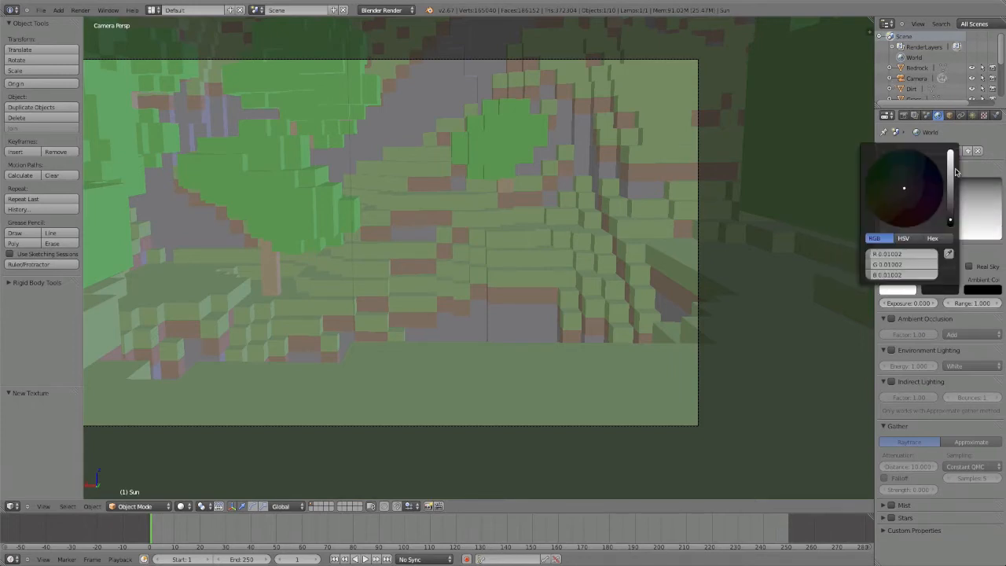
pyautogui.moveTo(950, 173); pyautogui.dragTo(946, 126)
pyautogui.click(870, 188)
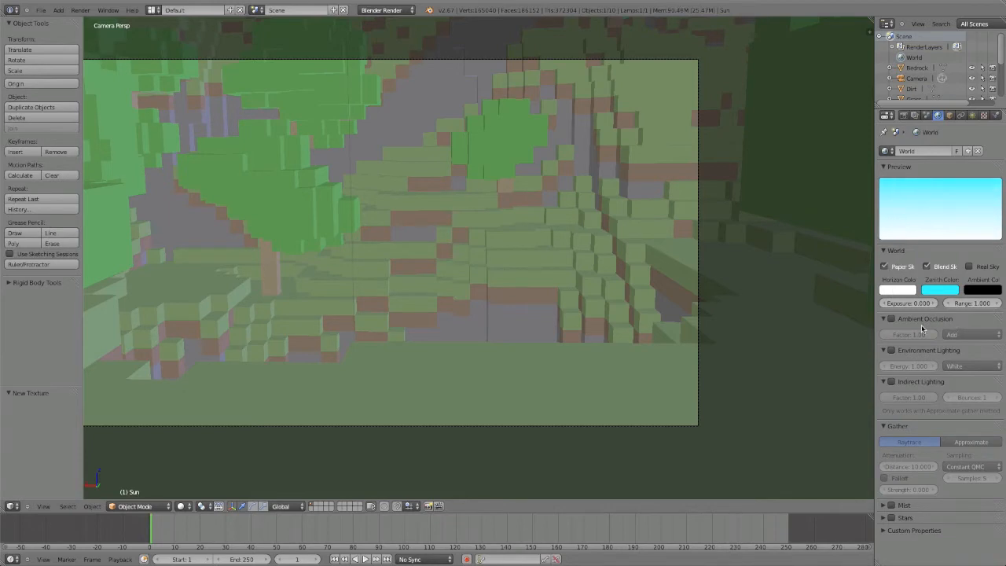
# - Enable Ambient Occlusion with a factor of 0.71 and render the scene as an image
pyautogui.click(891, 319)
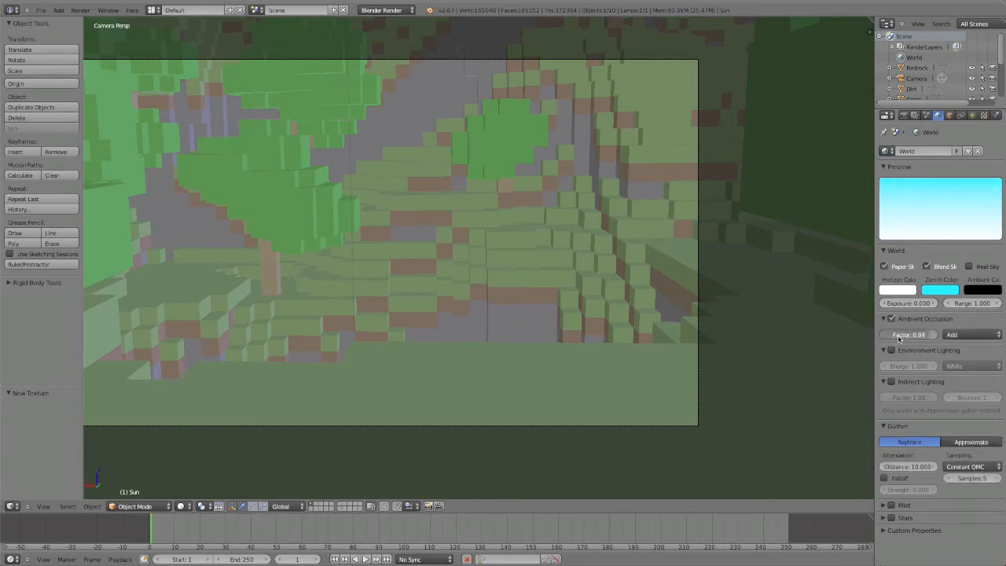
pyautogui.moveTo(907, 335); pyautogui.dragTo(891, 338)
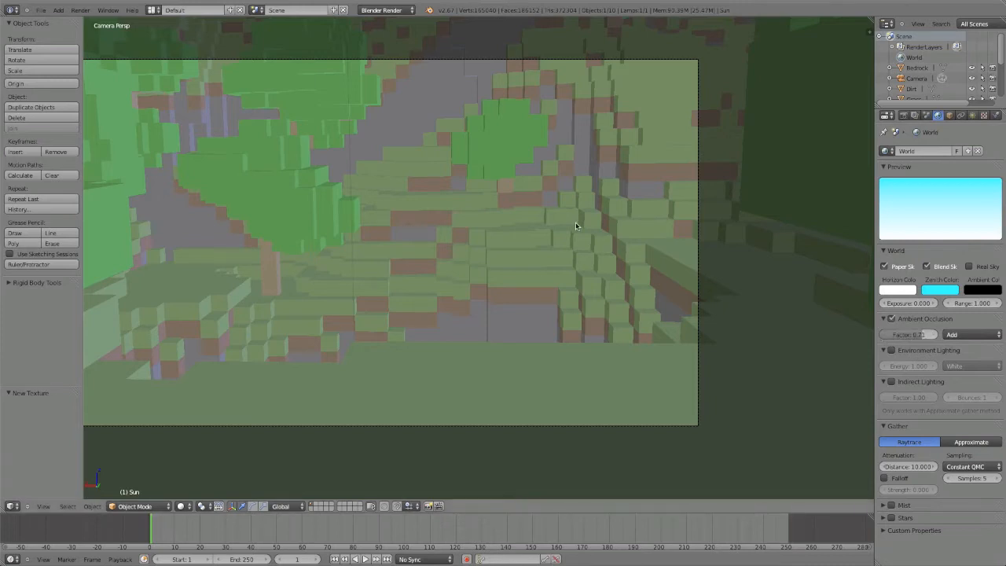
pyautogui.click(77, 10)
pyautogui.click(102, 23)
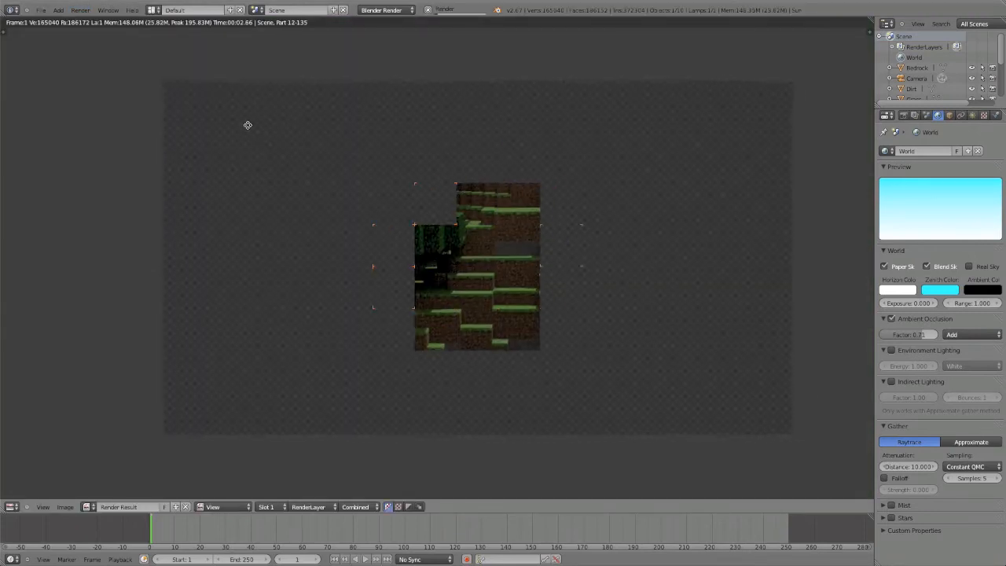
# - Examine the tree leaves and the shaded ground up close in the new render
pyautogui.scroll(1, 247, 125)
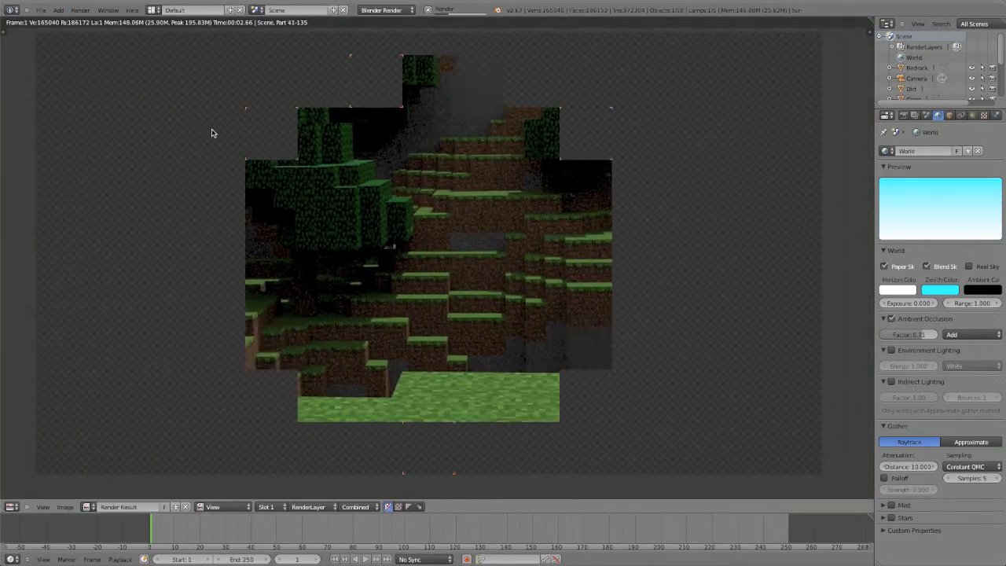
pyautogui.scroll(6, 247, 146)
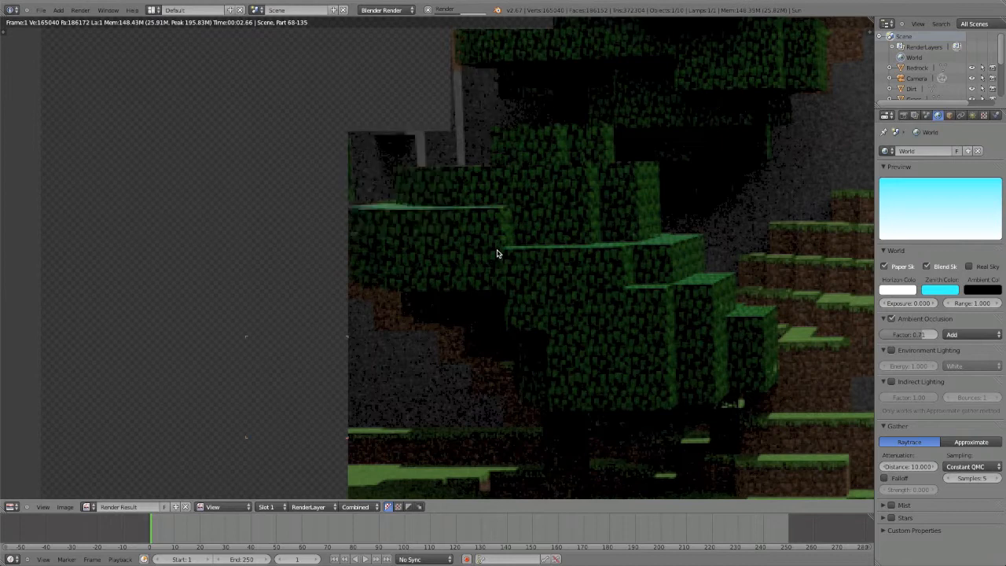
pyautogui.moveTo(496, 254); pyautogui.dragTo(415, 116, button='middle')
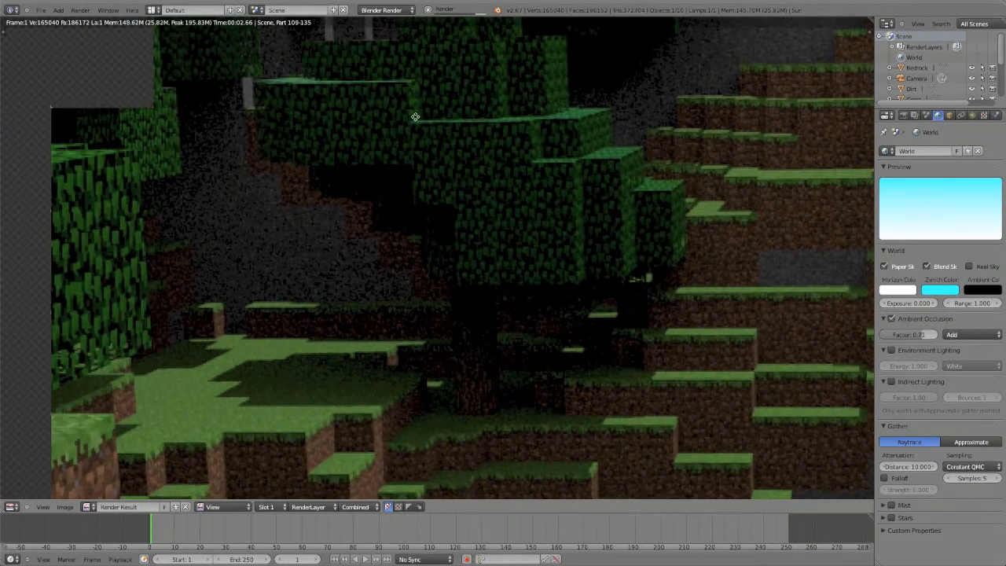
# - Examine the ambient occlusion render, comparing the shaded trees, terraced hillside and foreground grass across the whole image
pyautogui.moveTo(496, 224); pyautogui.dragTo(624, 132, button='middle')
pyautogui.moveTo(381, 219); pyautogui.dragTo(319, 231, button='middle')
pyautogui.scroll(-3, 468, 190)
pyautogui.scroll(-2, 320, 231)
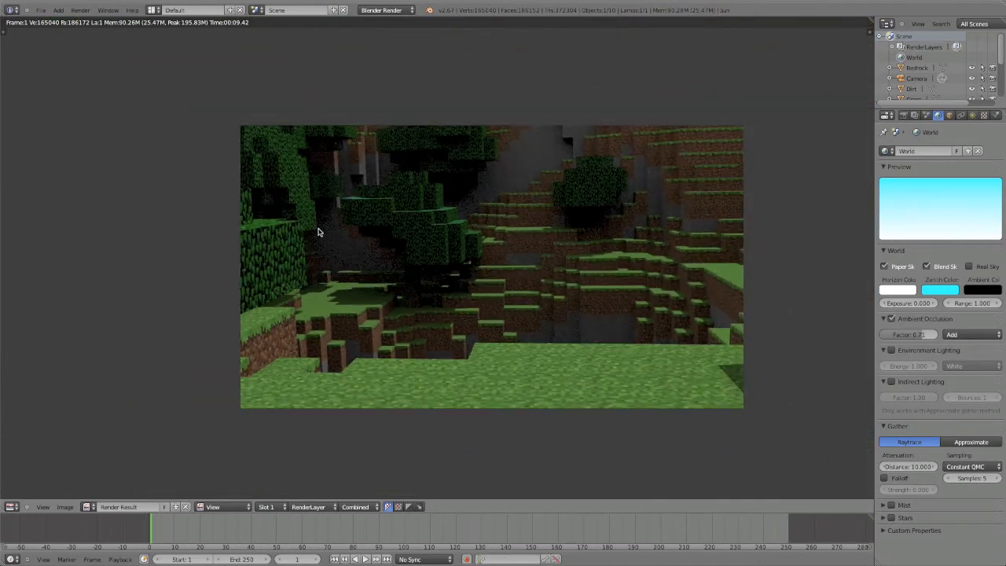
pyautogui.scroll(2, 320, 231)
pyautogui.scroll(-2, 319, 231)
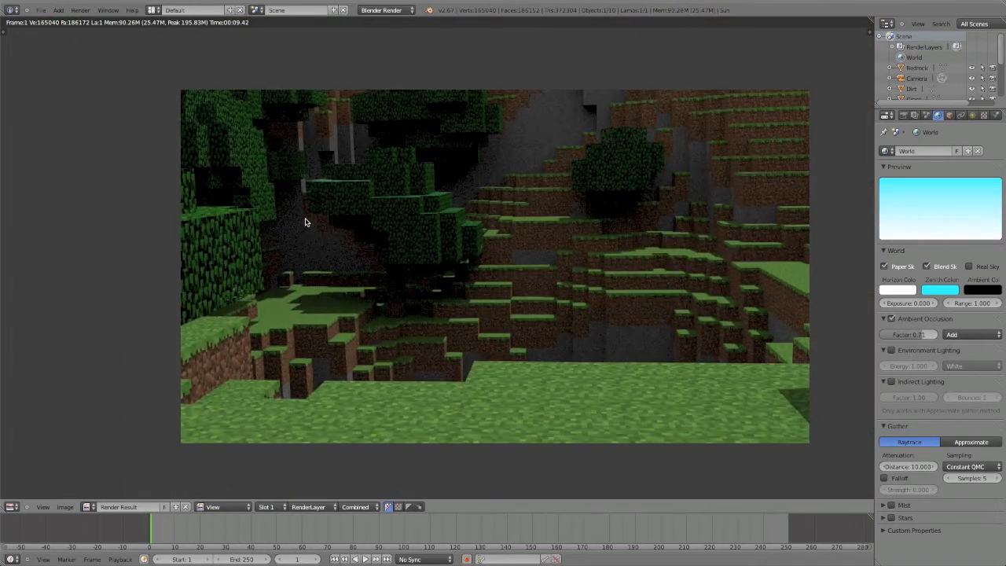
pyautogui.scroll(1, 306, 223)
pyautogui.scroll(-1, 306, 223)
pyautogui.scroll(1, 275, 202)
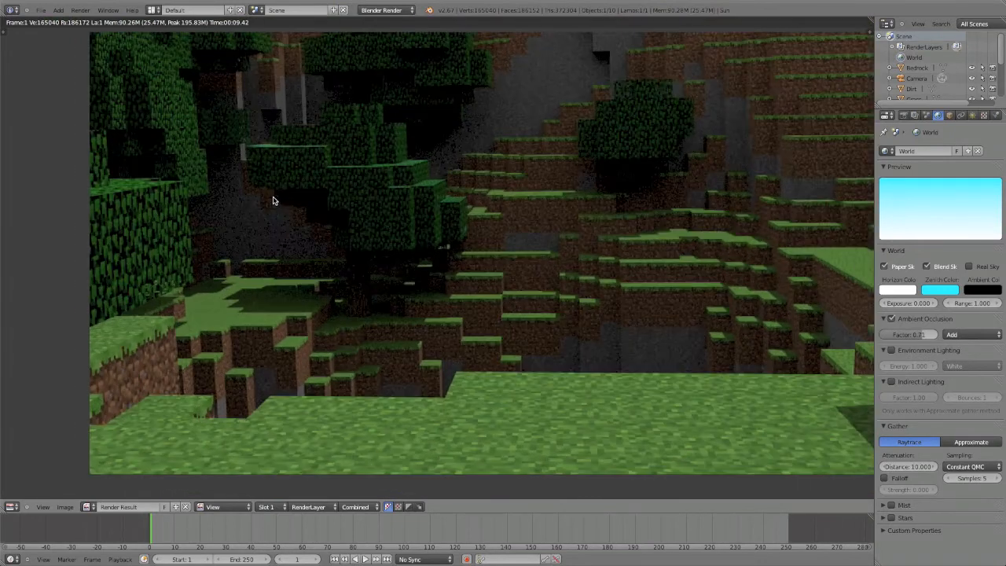
pyautogui.moveTo(273, 198); pyautogui.dragTo(234, 200, button='middle')
pyautogui.moveTo(192, 407); pyautogui.dragTo(214, 418, button='middle')
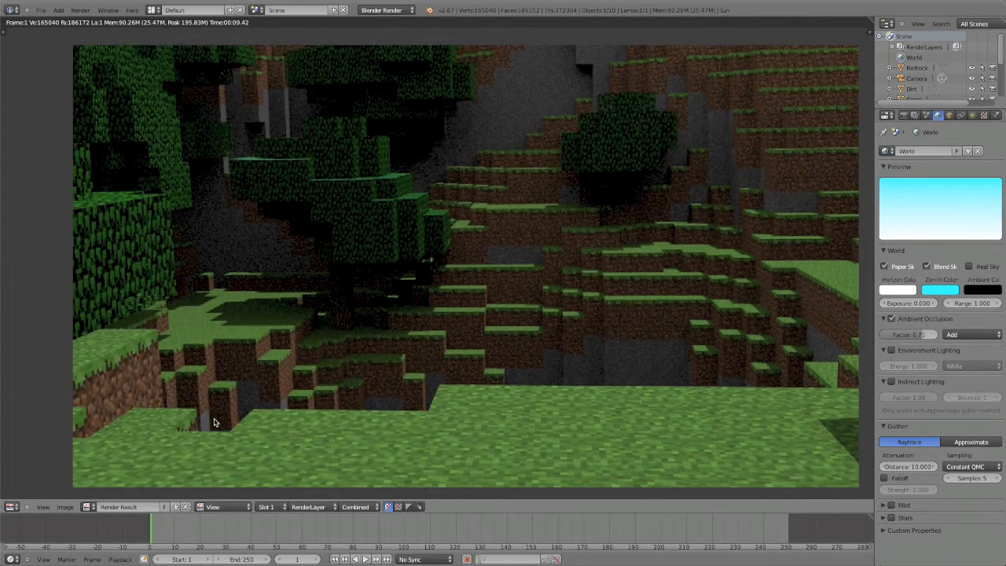
pyautogui.click(11, 506)
pyautogui.scroll(-3, 301, 408)
pyautogui.scroll(2, 301, 408)
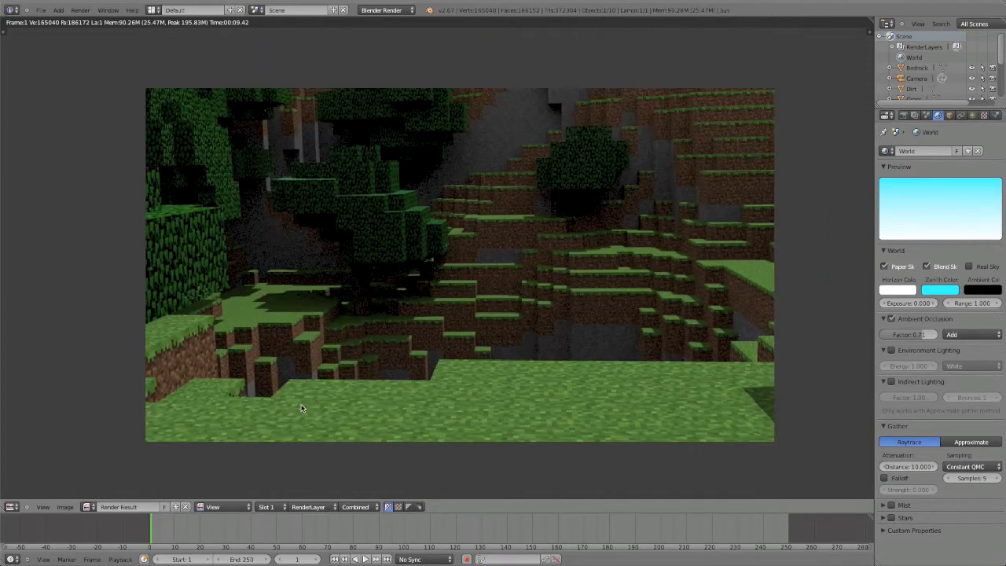
pyautogui.scroll(1, 236, 354)
pyautogui.scroll(-2, 159, 293)
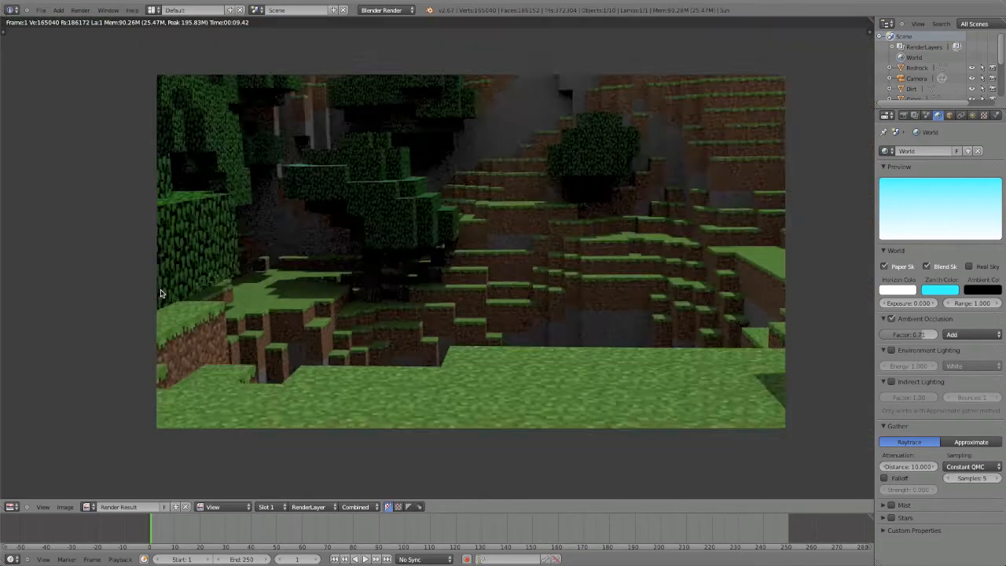
pyautogui.scroll(2, 159, 293)
pyautogui.scroll(-2, 130, 299)
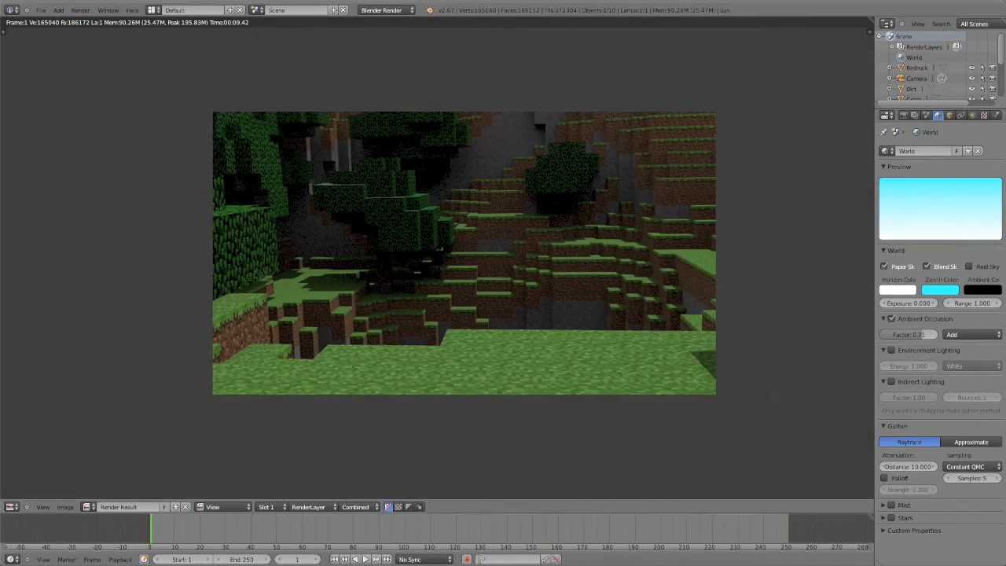
# - Return to the 3D view and look over the whole world model and the terrain around the camera
pyautogui.click(11, 506)
pyautogui.click(40, 493)
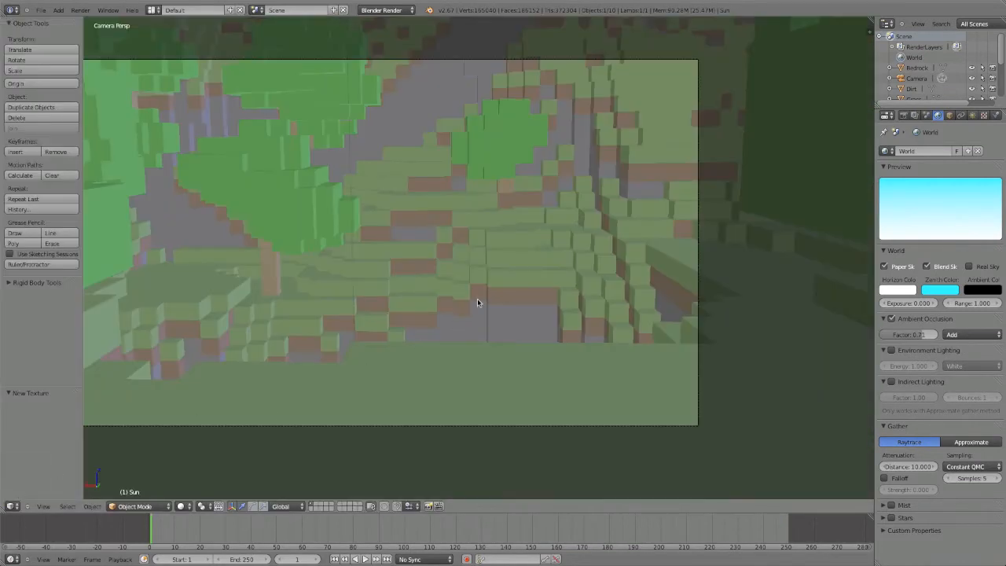
pyautogui.scroll(-5, 477, 302)
pyautogui.moveTo(451, 315); pyautogui.dragTo(546, 349, button='middle')
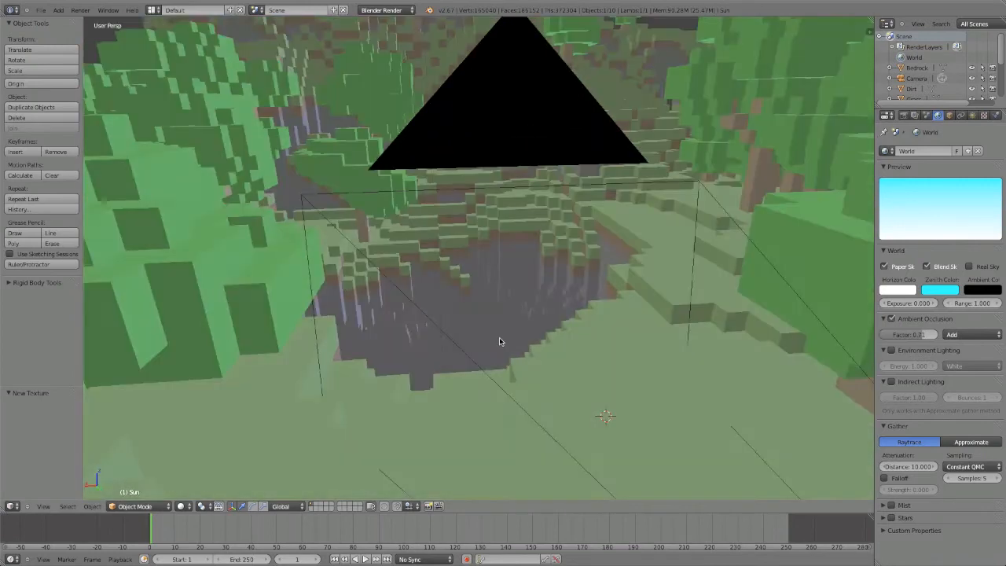
pyautogui.scroll(-6, 545, 349)
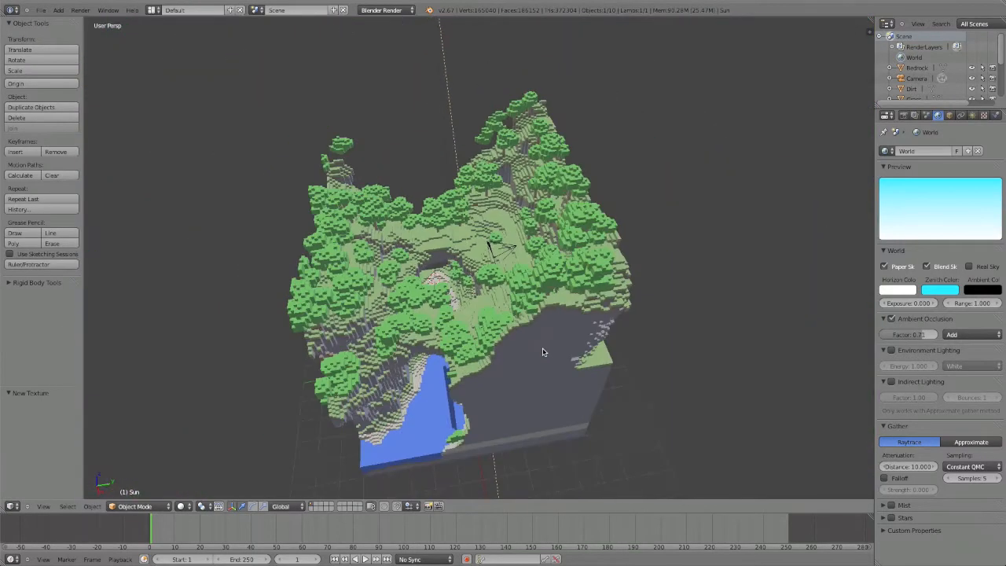
pyautogui.scroll(-3, 542, 351)
pyautogui.scroll(10, 518, 338)
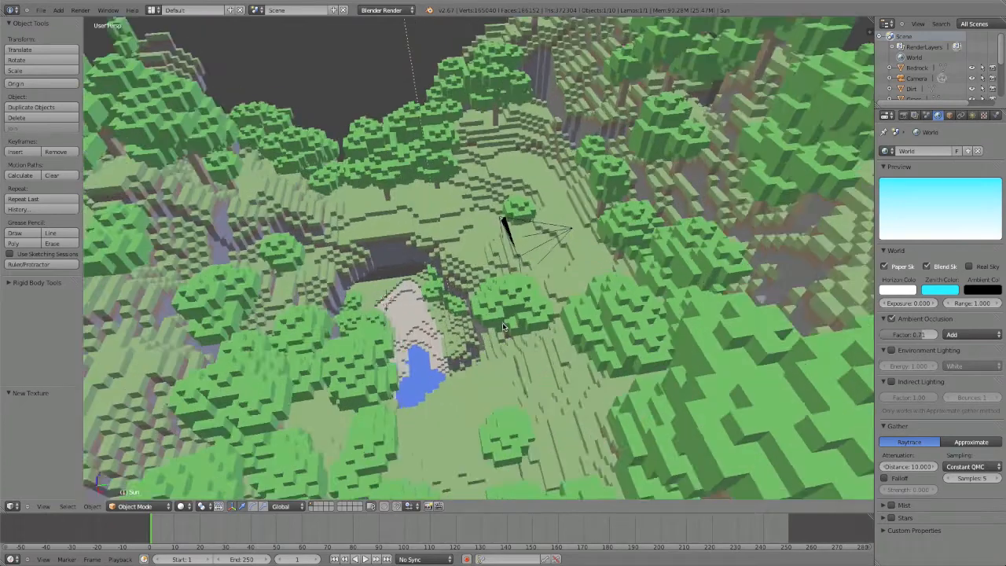
pyautogui.scroll(8, 502, 322)
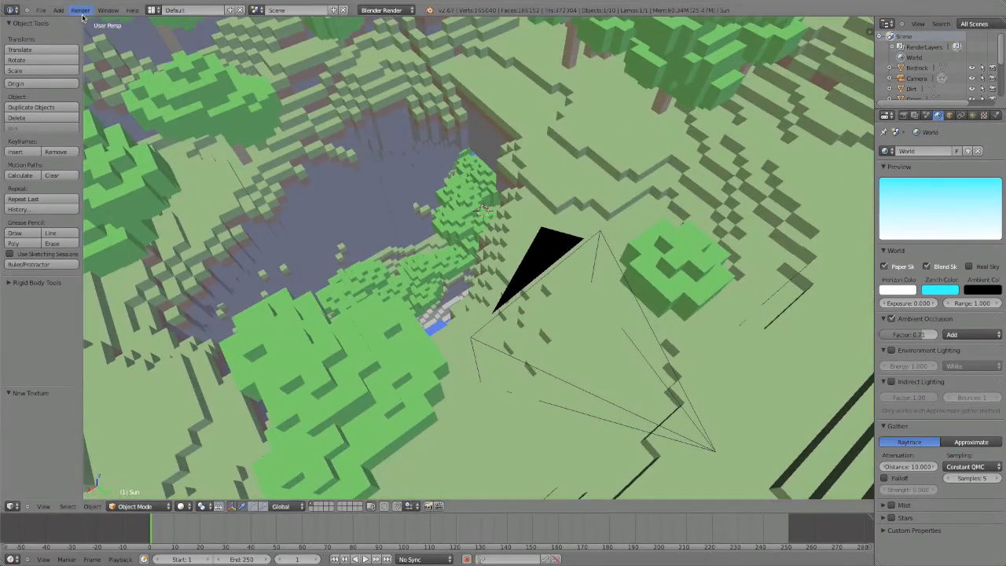
# - Render the scene as an image again with the current ambient occlusion settings
pyautogui.click(81, 10)
pyautogui.click(98, 24)
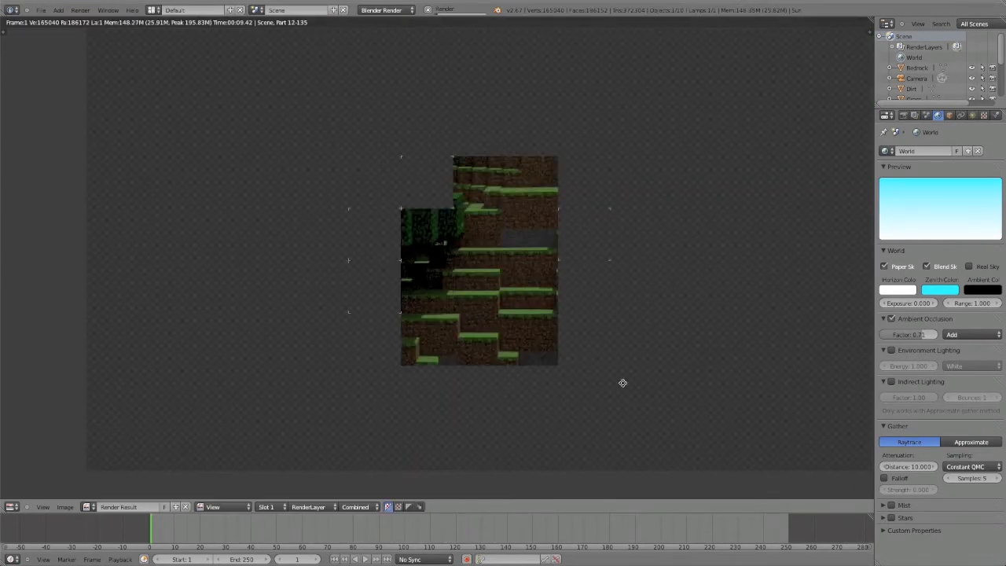
pyautogui.moveTo(395, 262); pyautogui.dragTo(416, 343, button='middle')
pyautogui.moveTo(200, 51); pyautogui.dragTo(396, 254, button='middle')
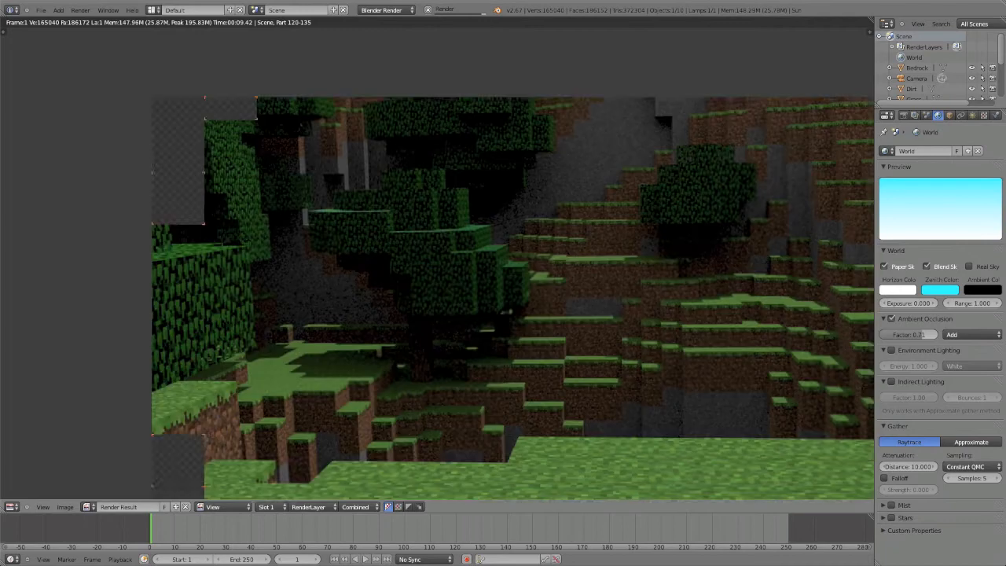
# - Inspect the dark stone wall behind the foreground grass for grain, then check the full render
pyautogui.scroll(5, 380, 253)
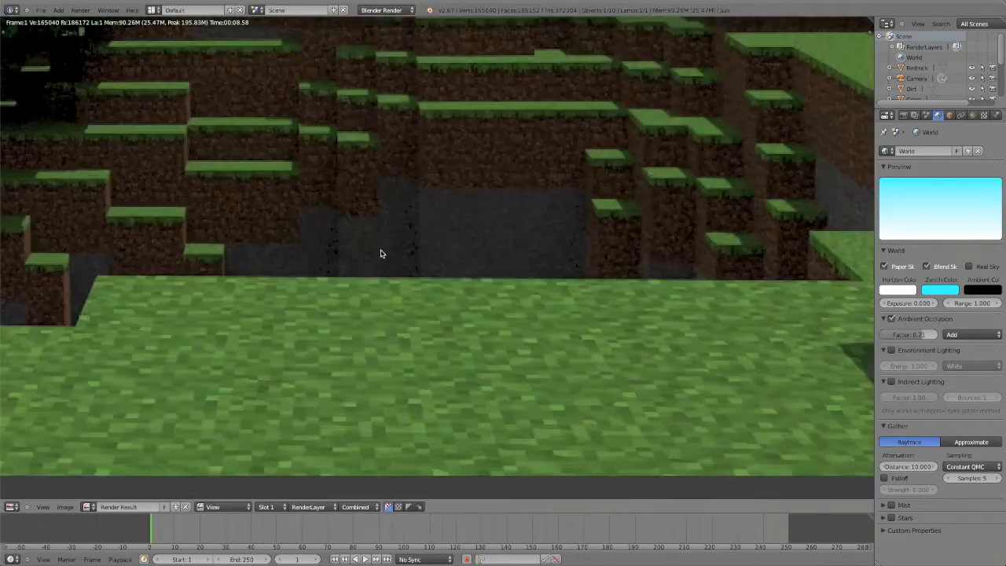
pyautogui.scroll(3, 380, 253)
pyautogui.click(500, 312)
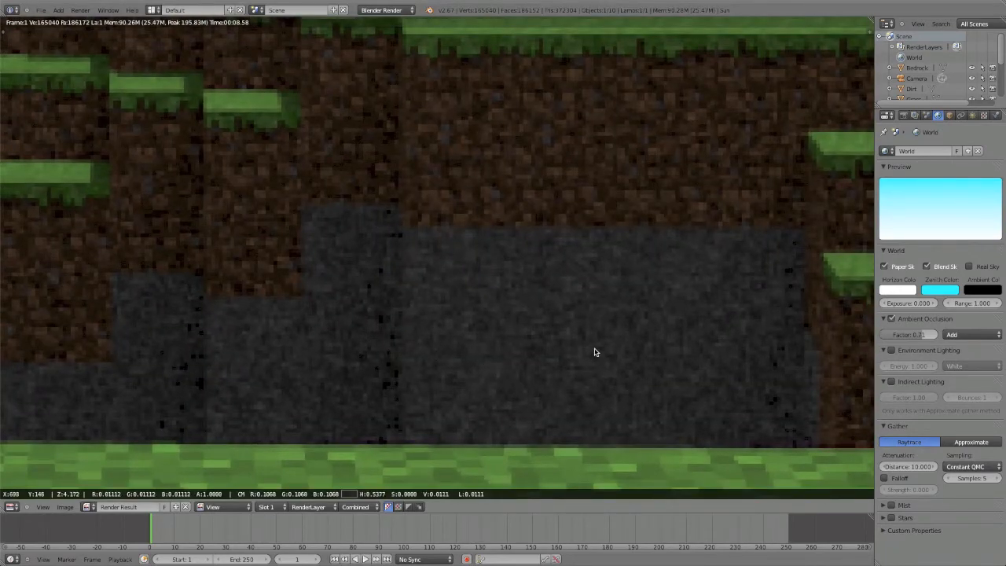
pyautogui.scroll(-8, 511, 411)
pyautogui.press('Home')
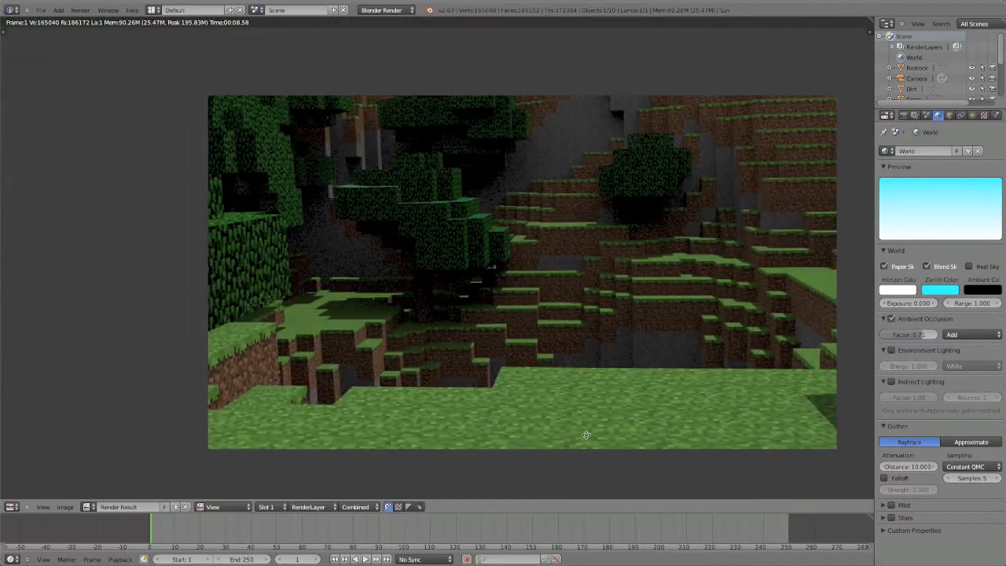
pyautogui.scroll(2, 586, 435)
pyautogui.scroll(-1, 581, 434)
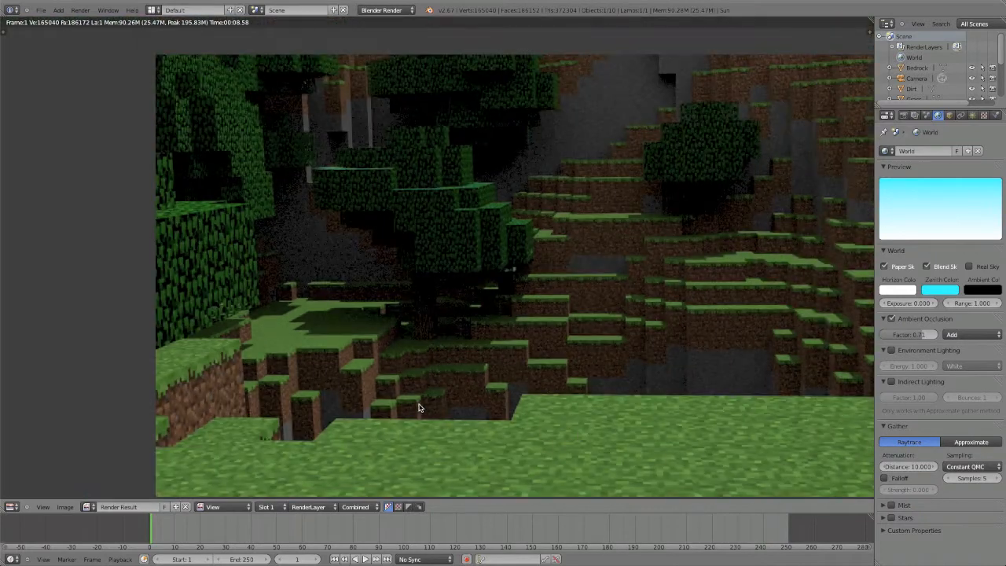
# - Inspect the noise in the tree's shadow on the grass and in the dirt and stone of the hillside
pyautogui.scroll(-2, 417, 407)
pyautogui.scroll(8, 448, 357)
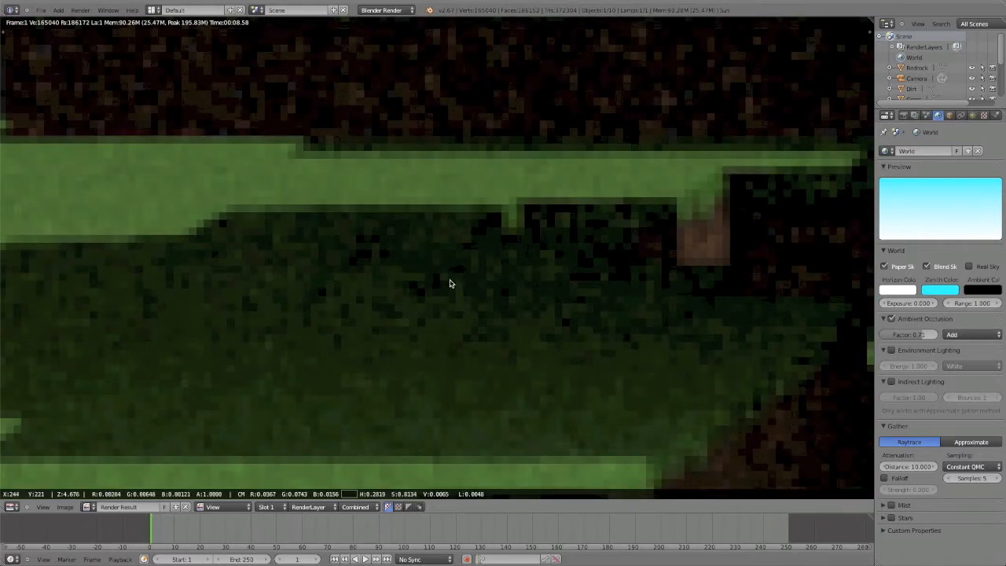
pyautogui.scroll(-7, 460, 388)
pyautogui.scroll(3, 299, 261)
pyautogui.moveTo(532, 278); pyautogui.dragTo(1, 556, button='middle')
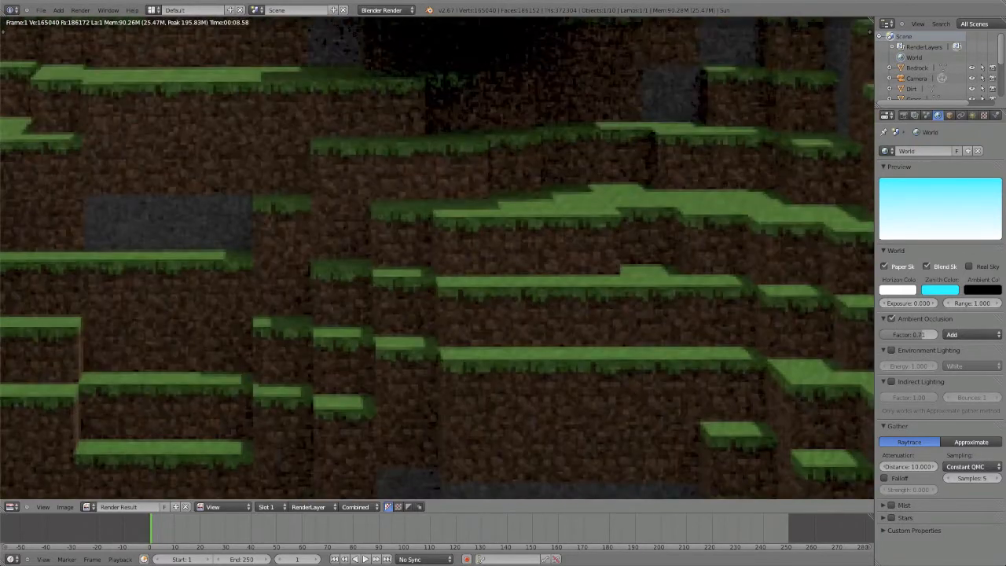
pyautogui.moveTo(419, 375); pyautogui.dragTo(401, 157, button='middle')
pyautogui.scroll(5, 448, 259)
pyautogui.click(589, 398)
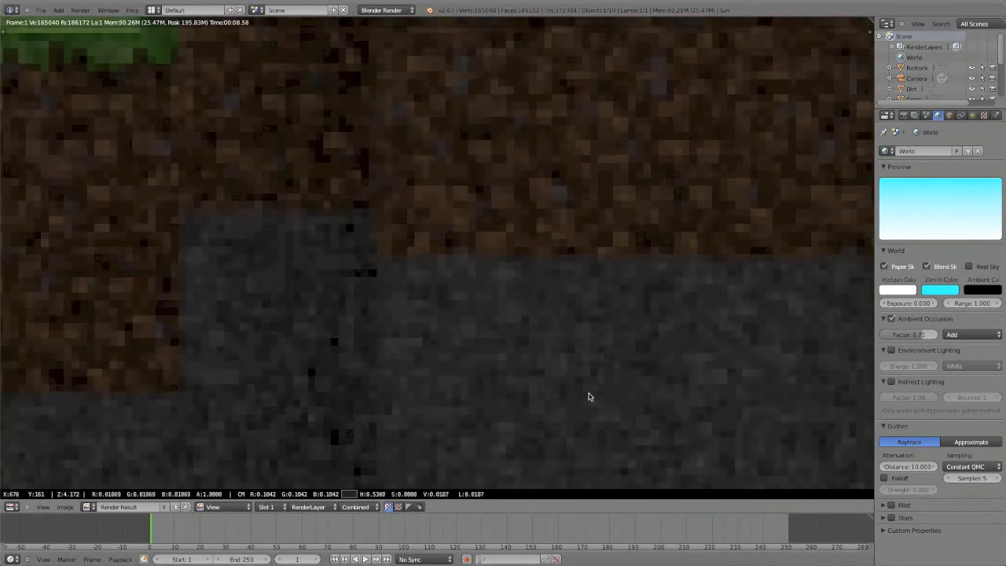
pyautogui.scroll(-10, 517, 412)
pyautogui.moveTo(359, 352); pyautogui.dragTo(407, 427, button='middle')
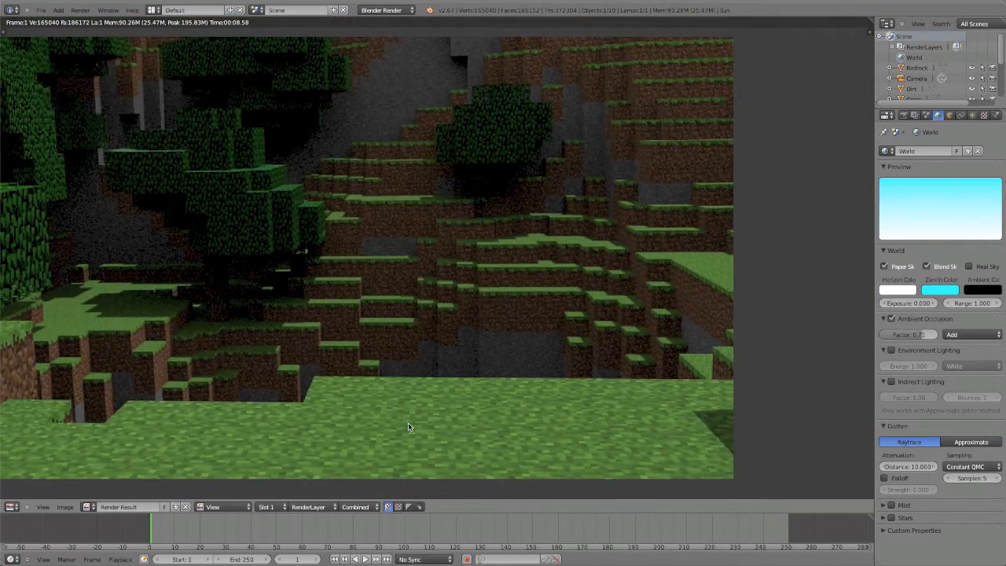
# - Return to the 3D view and look through the camera with its frame enlarged in the view
pyautogui.click(14, 510)
pyautogui.click(15, 499)
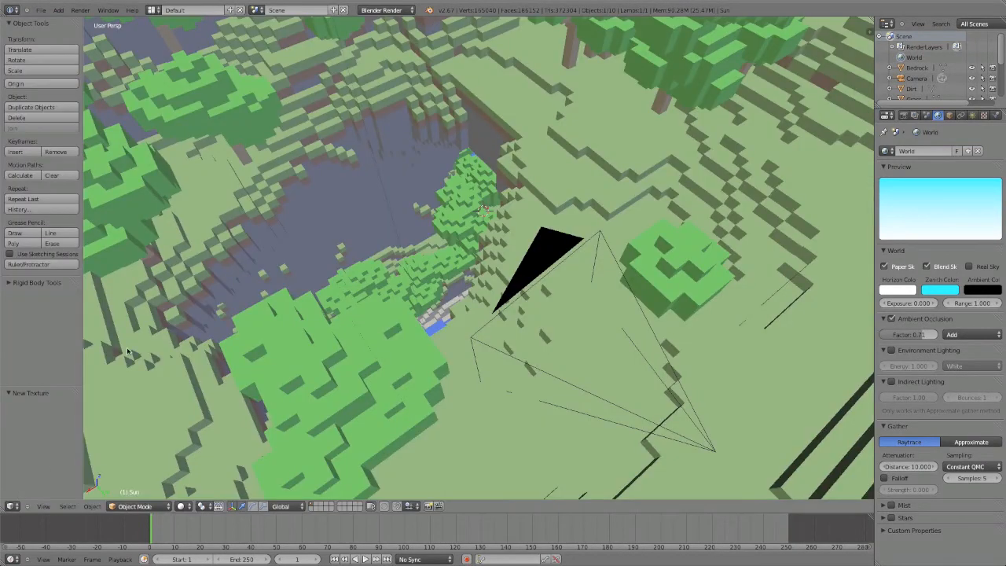
pyautogui.scroll(-4, 295, 231)
pyautogui.scroll(4, 303, 226)
pyautogui.press('KP_0')
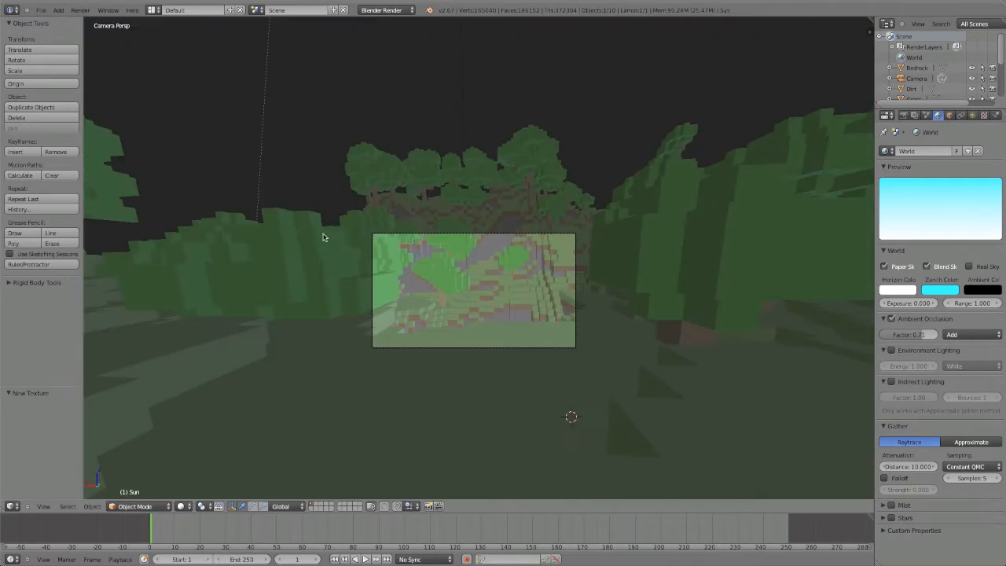
pyautogui.scroll(5, 544, 235)
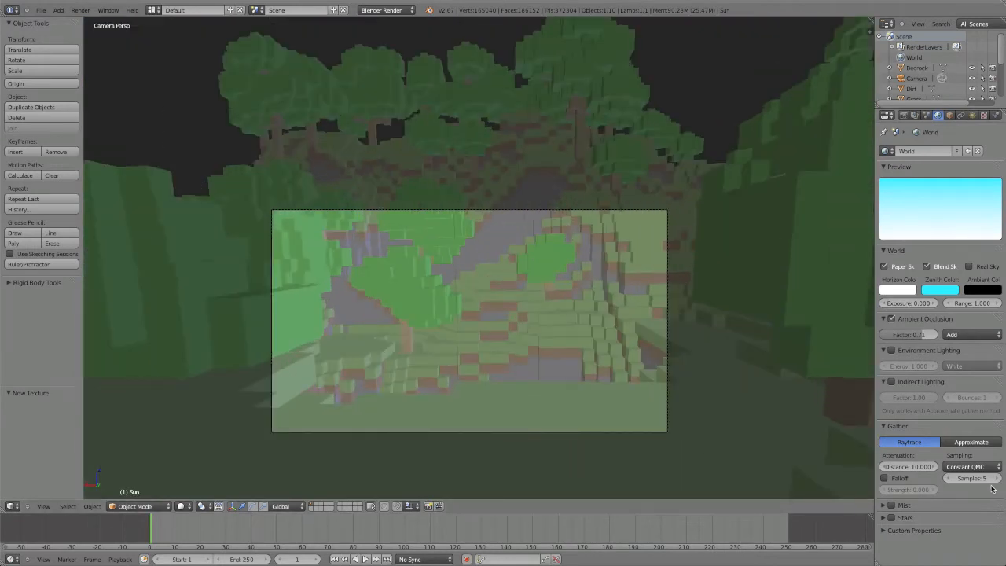
# - Set the world's Gather samples to 15 and render the scene as an image
pyautogui.click(996, 478)
pyautogui.click(995, 479)
pyautogui.click(80, 10)
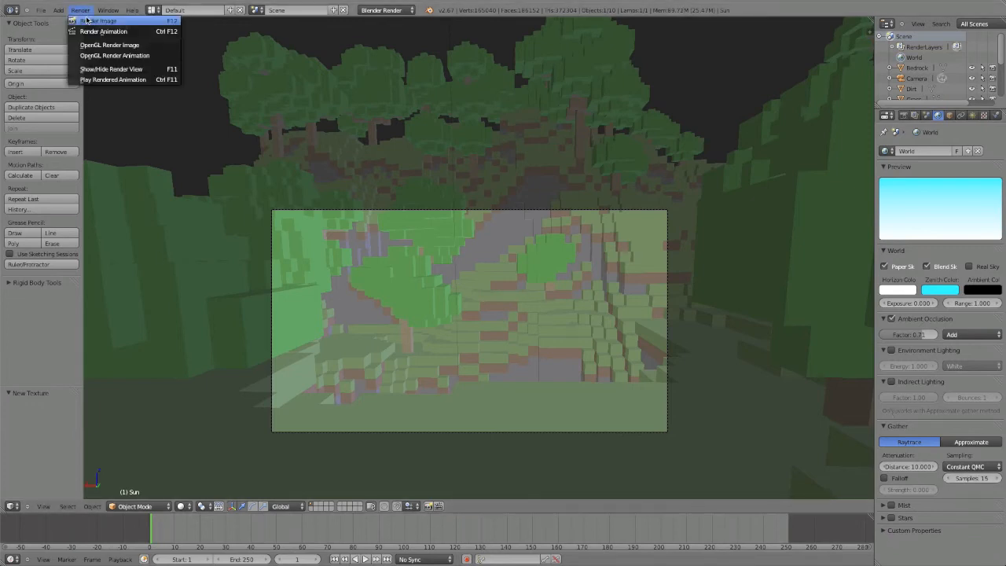
pyautogui.click(88, 21)
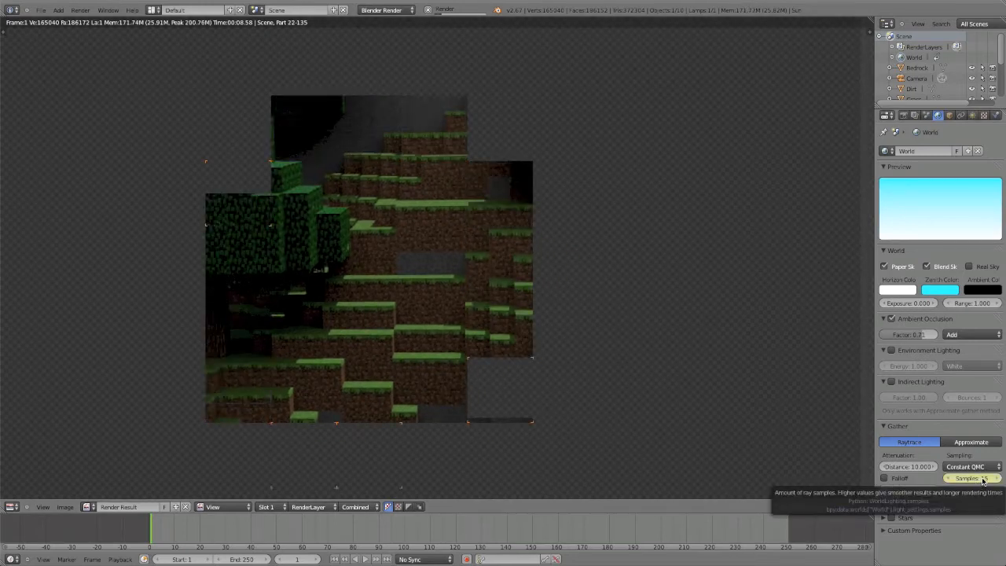
# - Delete the keyframe from the Gather samples value and check the render in progress
pyautogui.rightClick(980, 478)
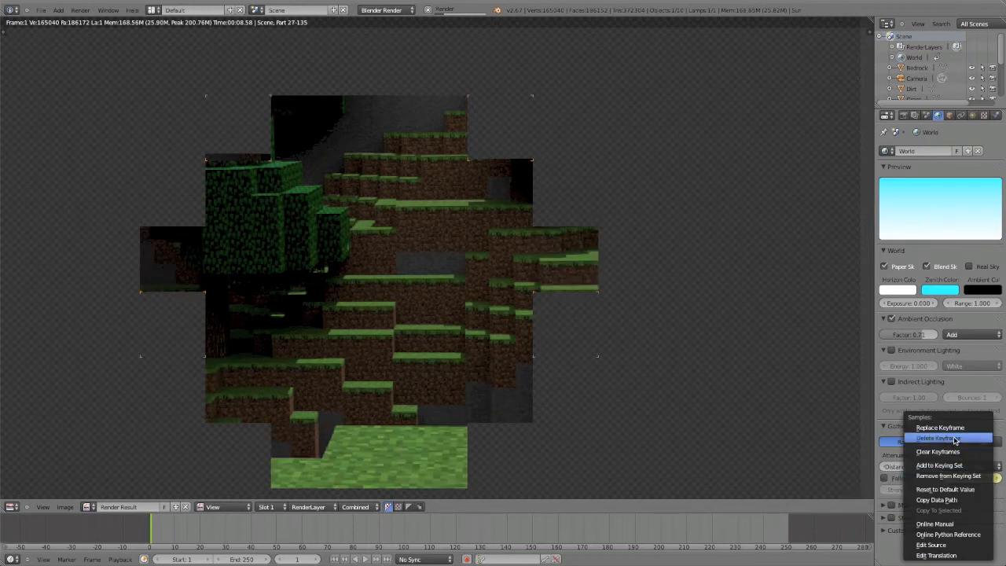
pyautogui.click(955, 439)
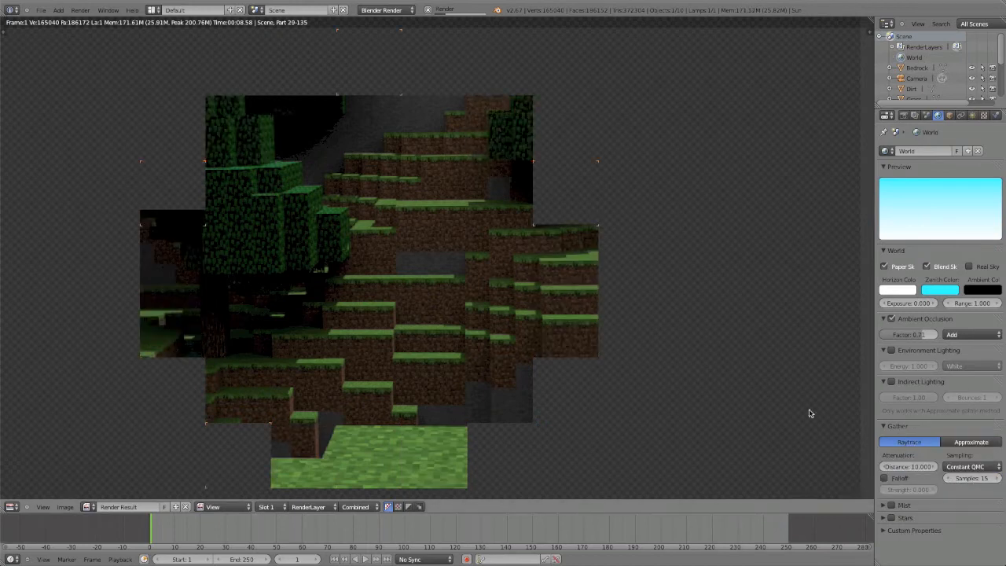
pyautogui.scroll(4, 353, 259)
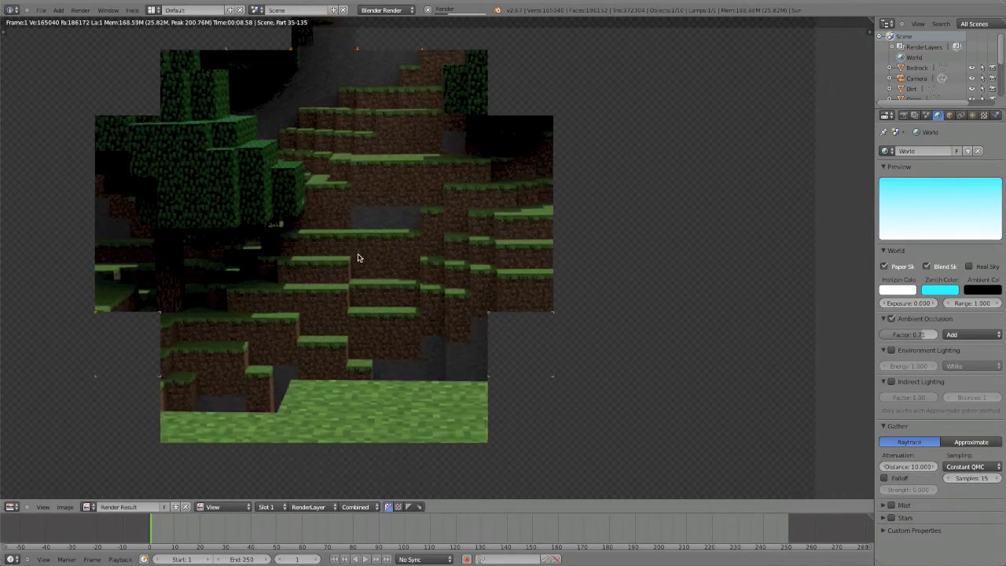
# - Inspect the grass, dirt and stone block textures up close in the render result
pyautogui.scroll(2, 348, 264)
pyautogui.scroll(1, 429, 341)
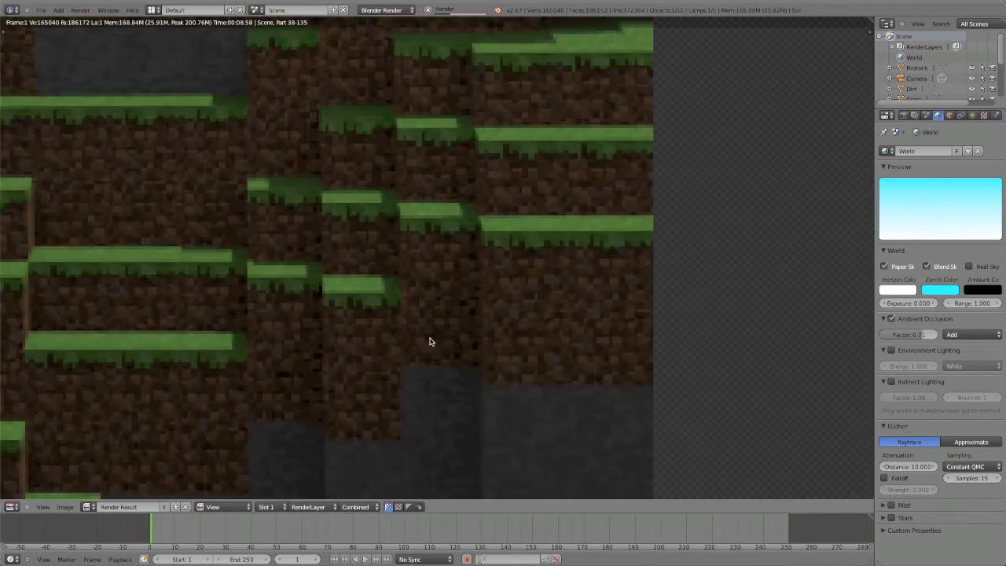
pyautogui.moveTo(550, 418); pyautogui.dragTo(475, 355, button='middle')
pyautogui.scroll(-1, 68, 421)
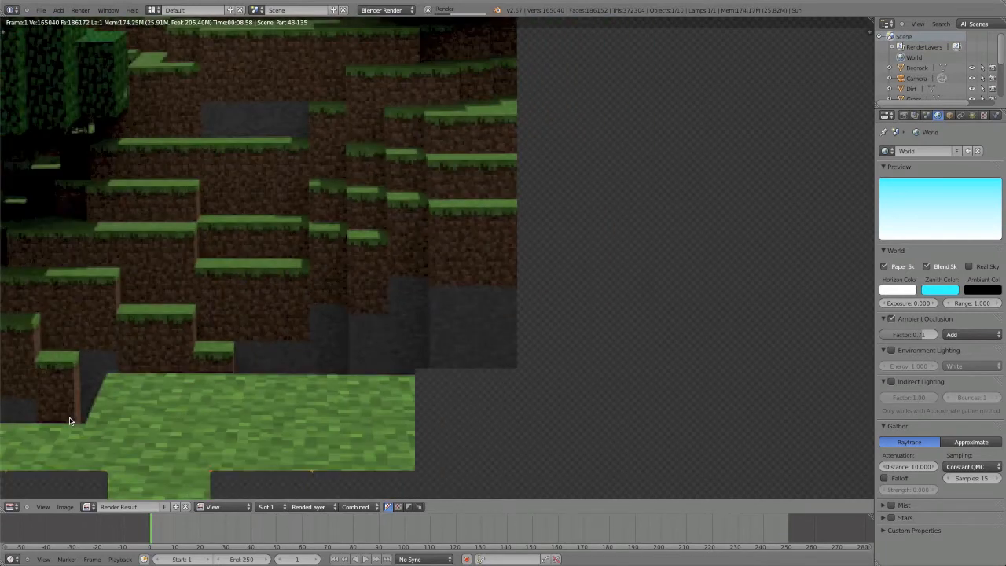
# - Set the stone texture's image sampling filter to FELINE and render the image
pyautogui.click(21, 508)
pyautogui.click(39, 493)
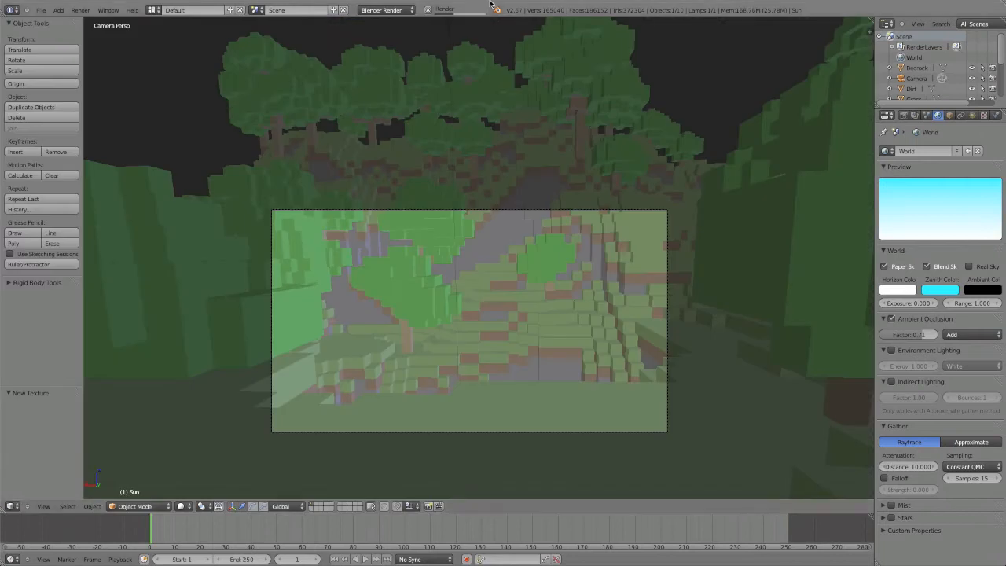
pyautogui.rightClick(561, 363)
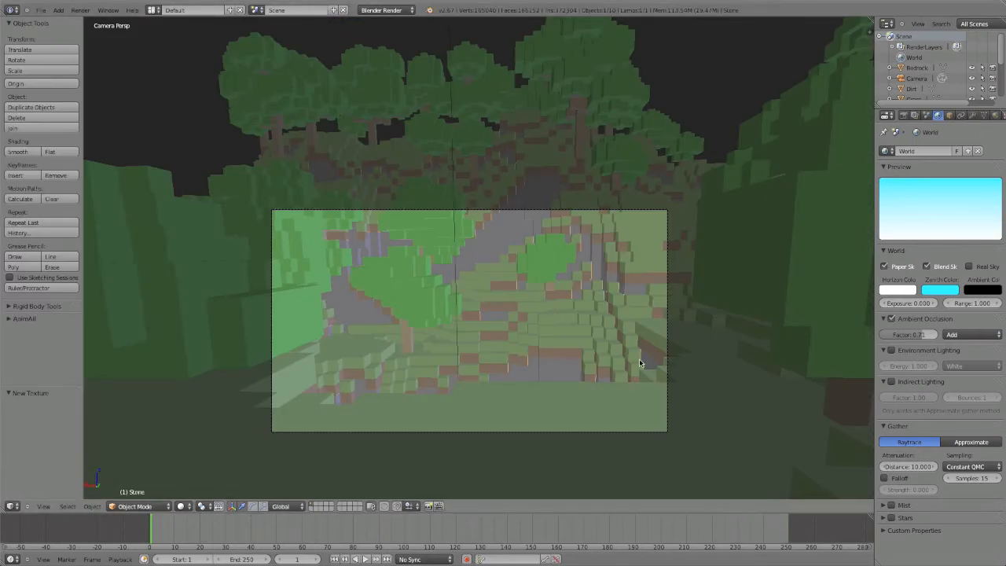
pyautogui.click(995, 116)
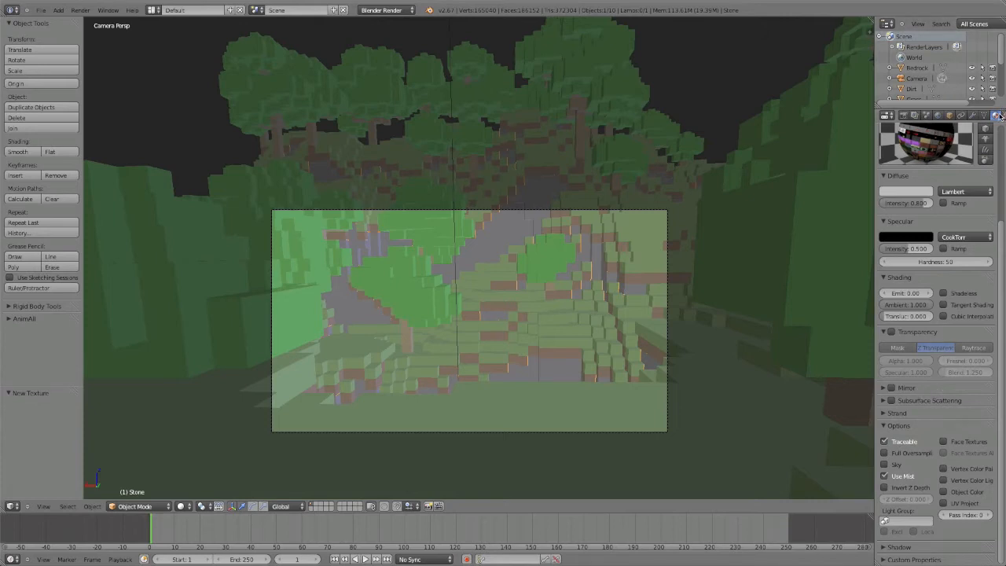
pyautogui.click(988, 116)
pyautogui.scroll(-10, 963, 256)
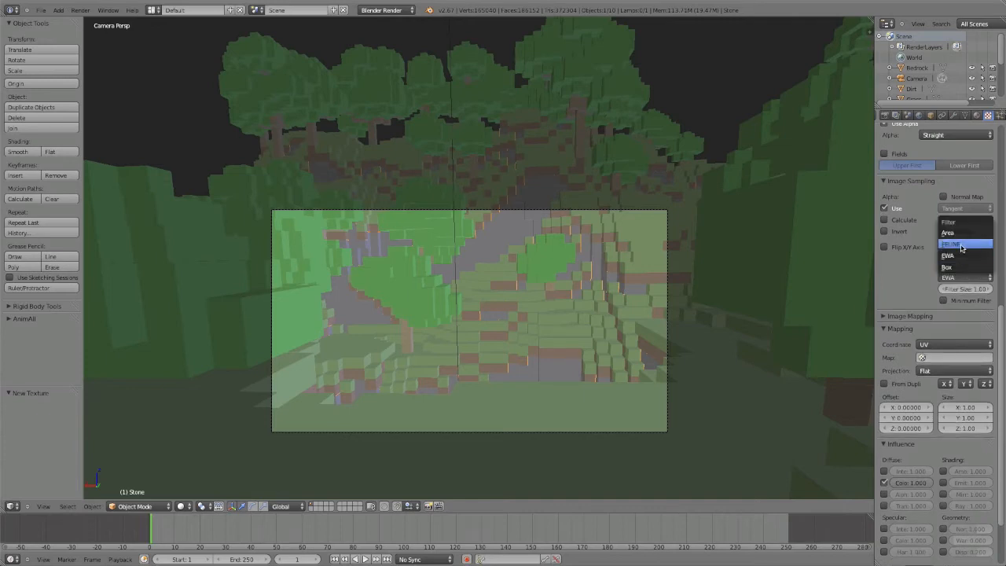
pyautogui.click(962, 244)
pyautogui.click(80, 9)
pyautogui.click(110, 25)
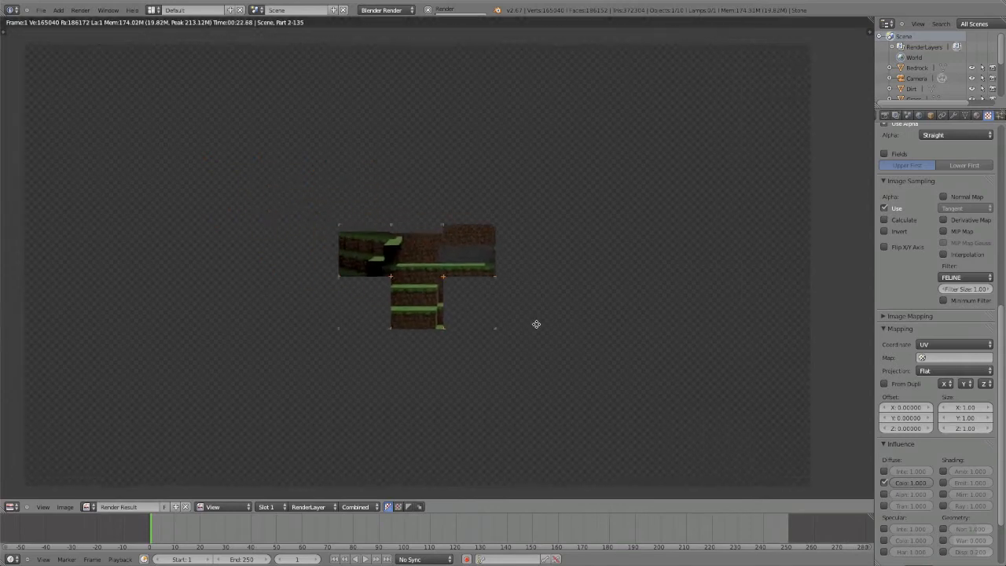
# - Examine the block textures across the new render up close, from the tree leaves to the dirt slopes and the grass in the foreground
pyautogui.scroll(2, 523, 319)
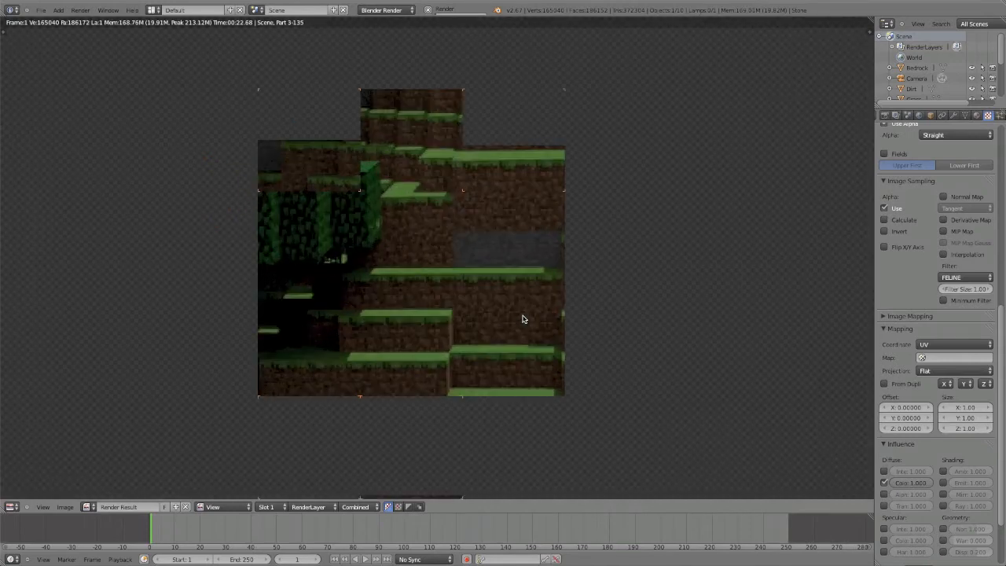
pyautogui.scroll(-3, 522, 319)
pyautogui.moveTo(424, 294); pyautogui.dragTo(313, 363, button='middle')
pyautogui.scroll(3, 635, 307)
pyautogui.scroll(3, 314, 363)
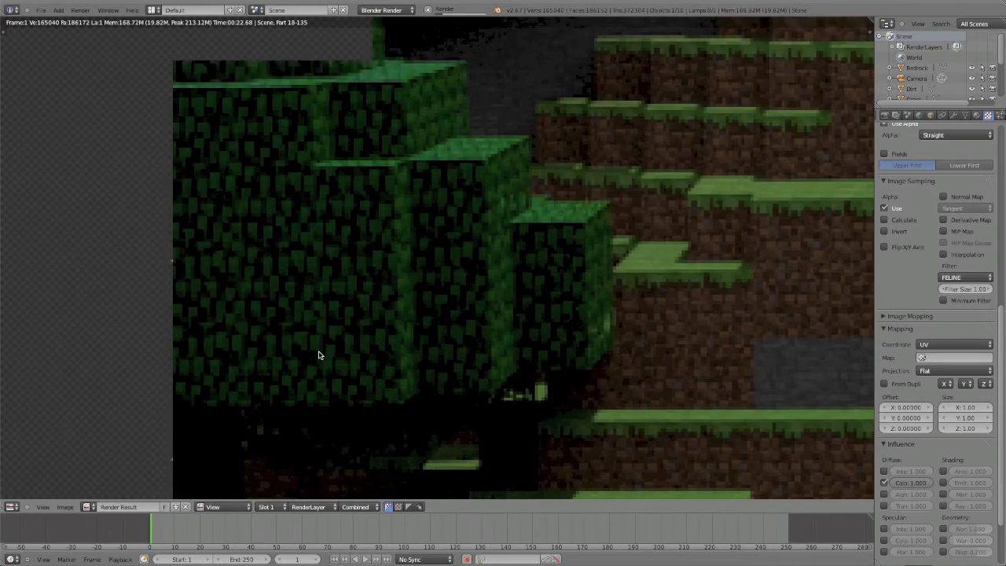
pyautogui.scroll(-4, 316, 355)
pyautogui.scroll(-3, 318, 355)
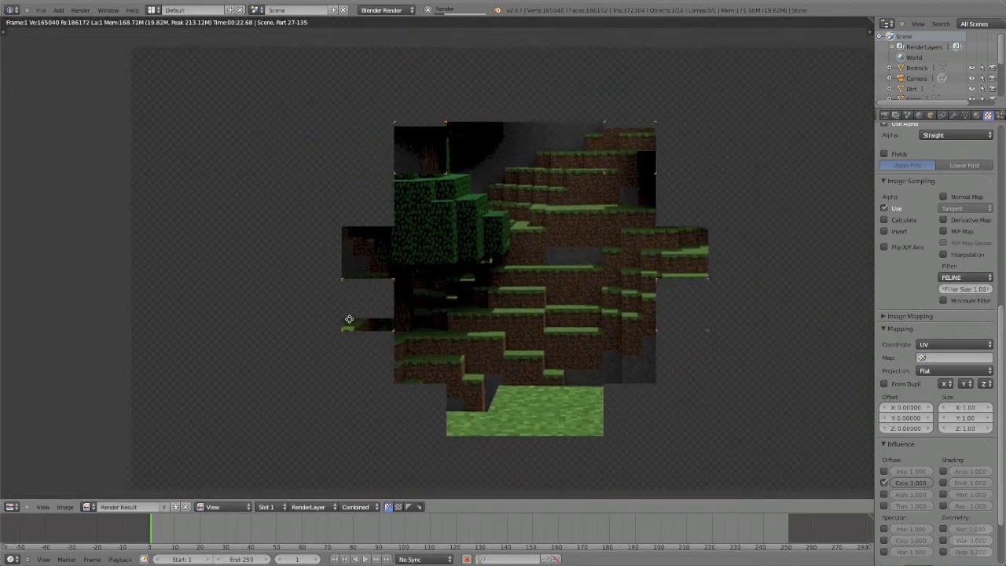
pyautogui.scroll(4, 397, 314)
pyautogui.scroll(-3, 397, 316)
pyautogui.scroll(3, 395, 316)
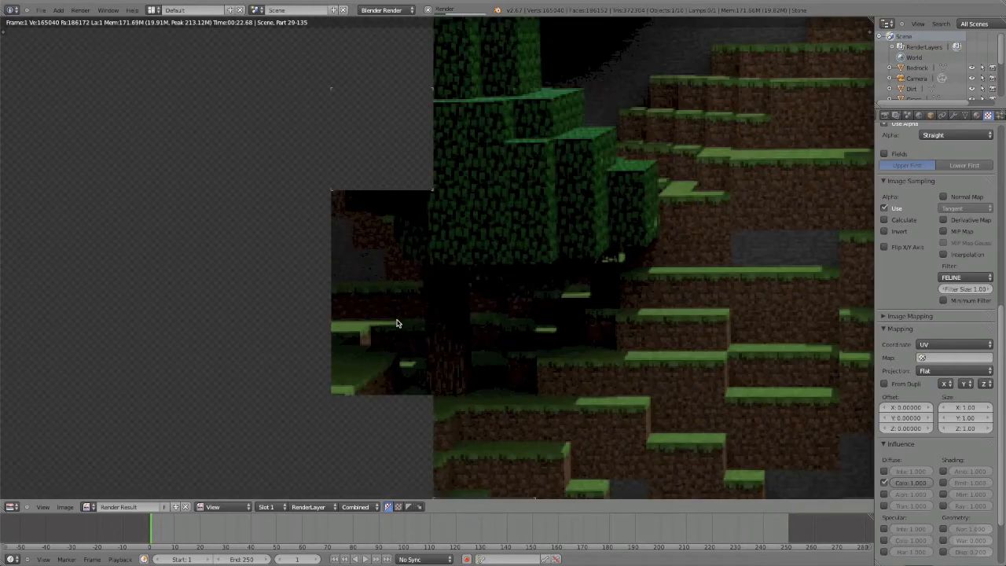
pyautogui.moveTo(400, 363); pyautogui.dragTo(119, 191, button='middle')
pyautogui.moveTo(395, 244); pyautogui.dragTo(442, 314, button='middle')
pyautogui.scroll(3, 422, 266)
pyautogui.scroll(-4, 429, 268)
pyautogui.scroll(-4, 430, 272)
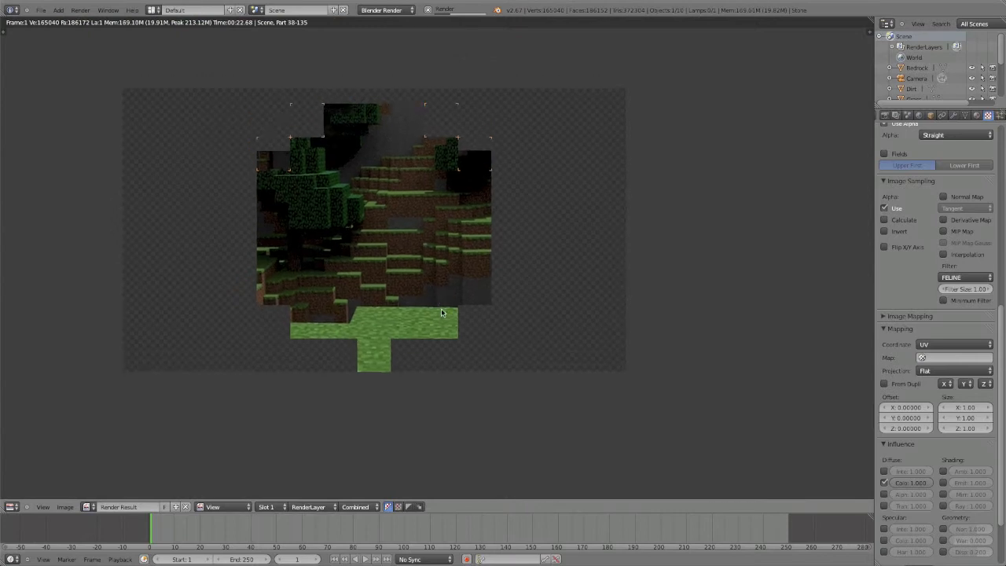
pyautogui.scroll(2, 443, 327)
pyautogui.moveTo(338, 406); pyautogui.dragTo(370, 445, button='middle')
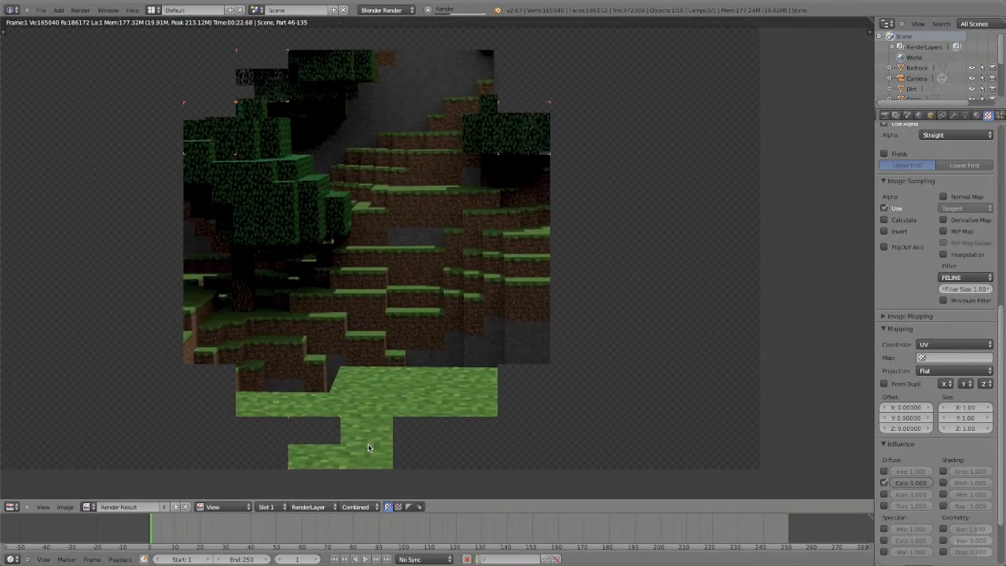
pyautogui.scroll(-3, 370, 444)
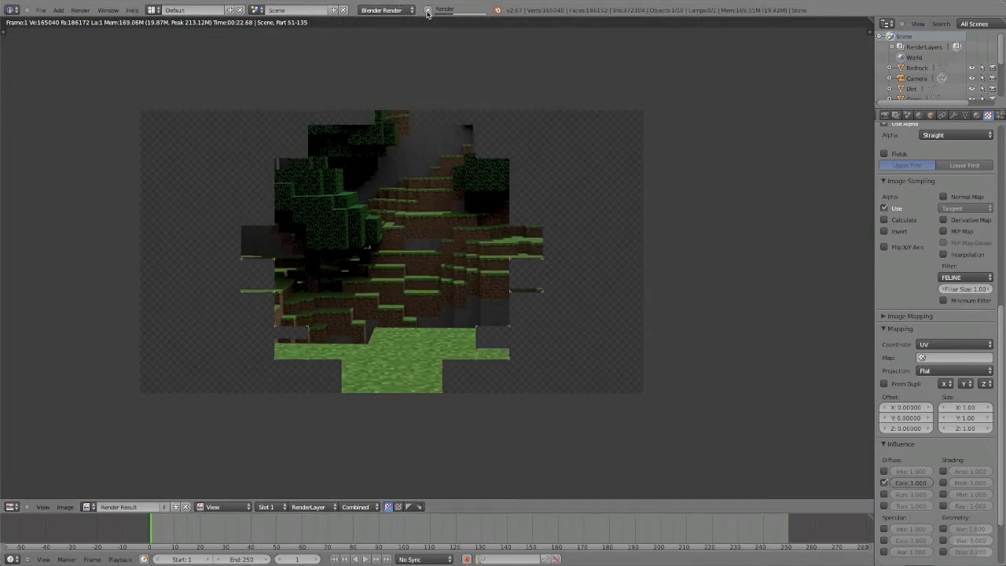
# - Align the camera to a new 3D view facing the trees and stone slope above the sandy bank
pyautogui.click(10, 507)
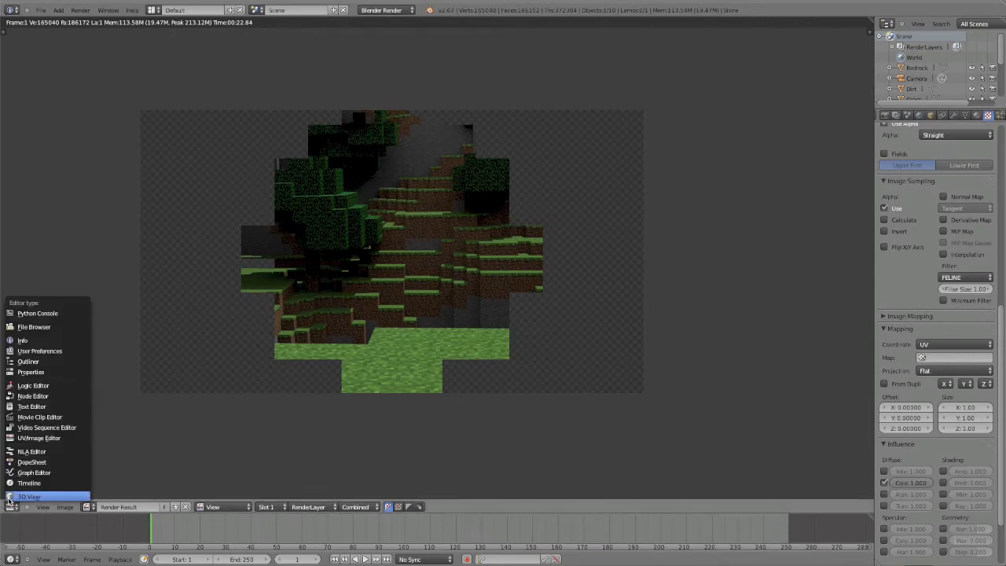
pyautogui.click(27, 491)
pyautogui.scroll(-5, 310, 180)
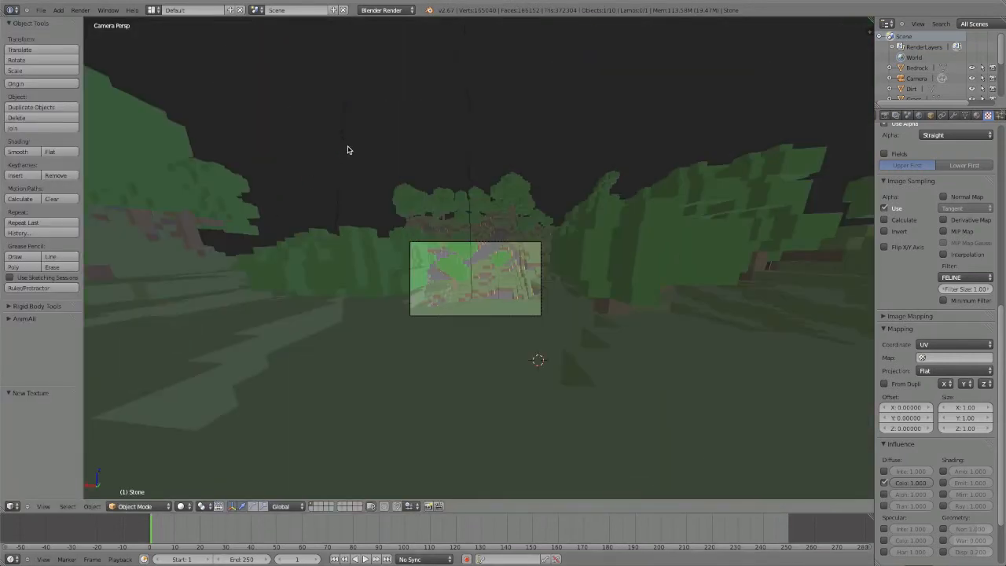
pyautogui.moveTo(348, 149); pyautogui.dragTo(436, 221, button='middle')
pyautogui.moveTo(289, 329); pyautogui.dragTo(575, 153, button='middle')
pyautogui.press('ctrl+alt+KP_0')
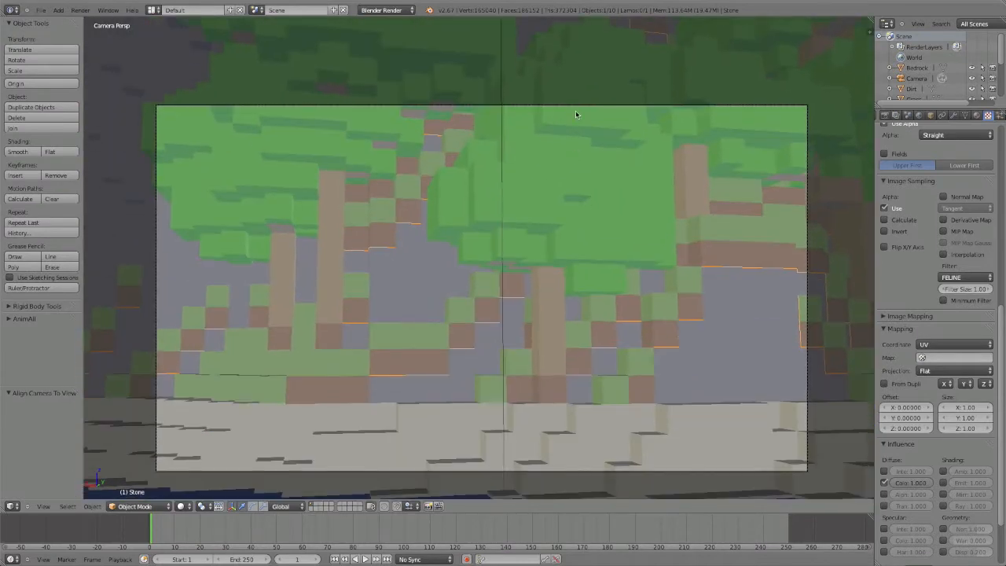
# - Select the camera and set its sensor size to about 40.05 to widen the framing
pyautogui.rightClick(577, 105)
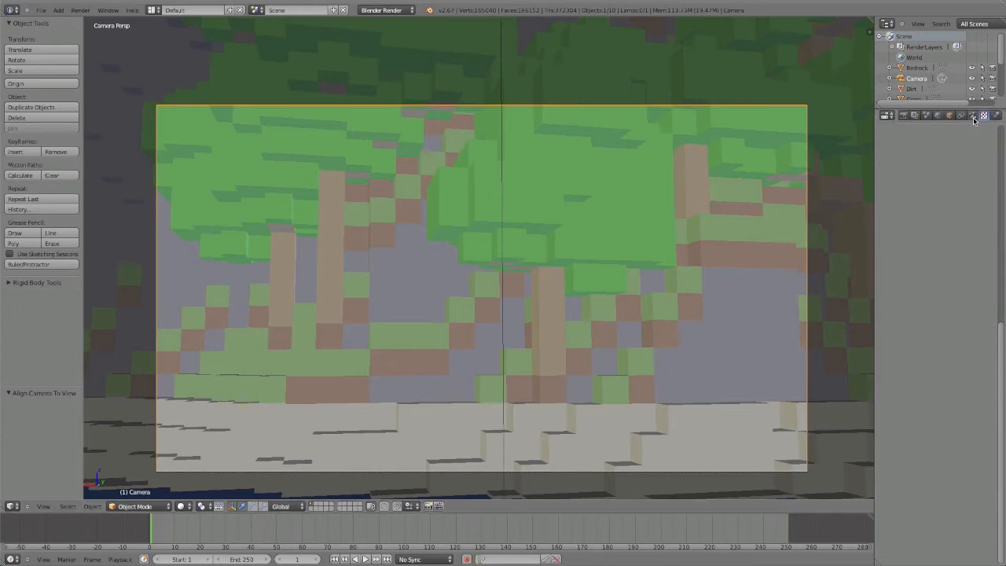
pyautogui.click(972, 116)
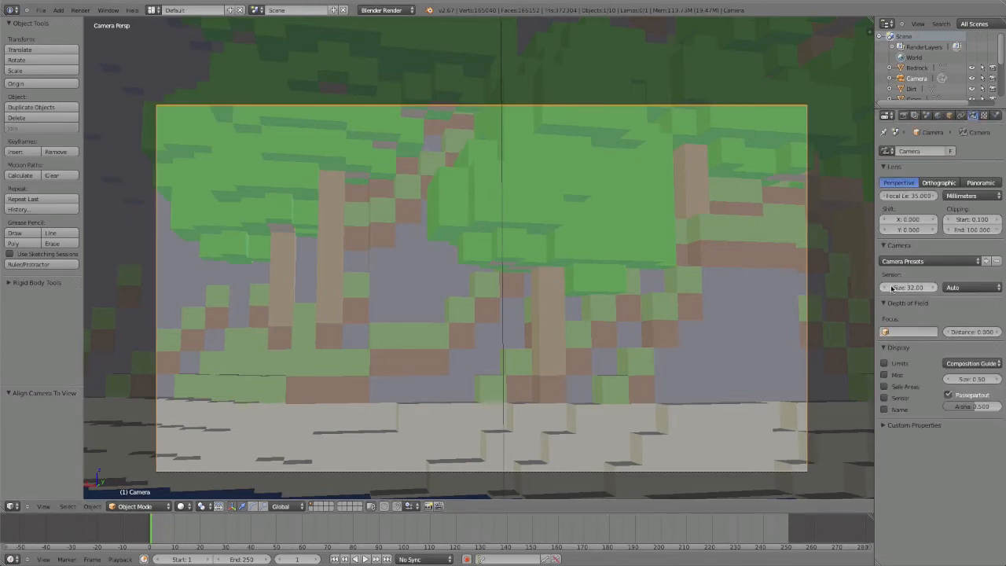
pyautogui.moveTo(892, 288); pyautogui.dragTo(995, 286)
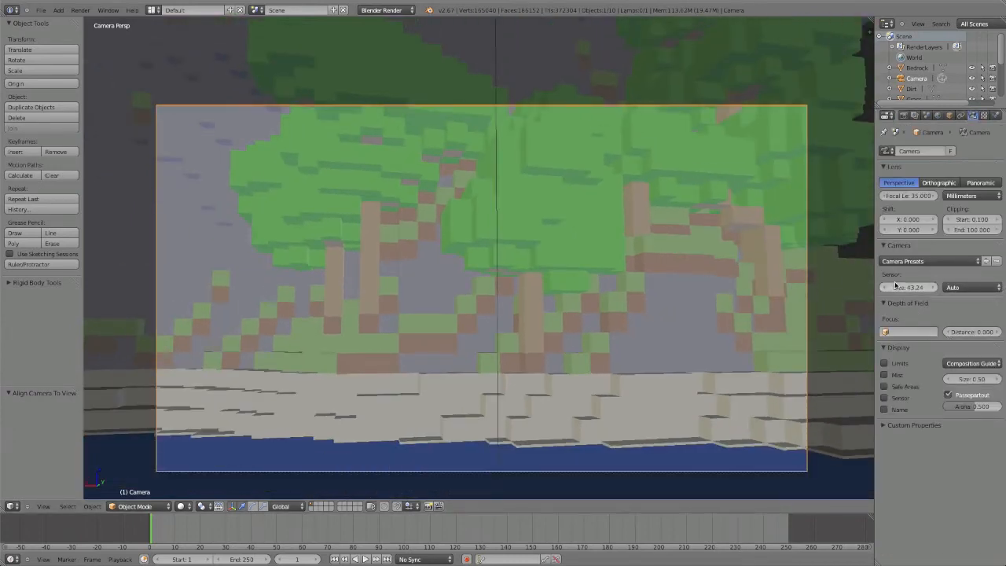
pyautogui.moveTo(910, 289); pyautogui.dragTo(965, 288)
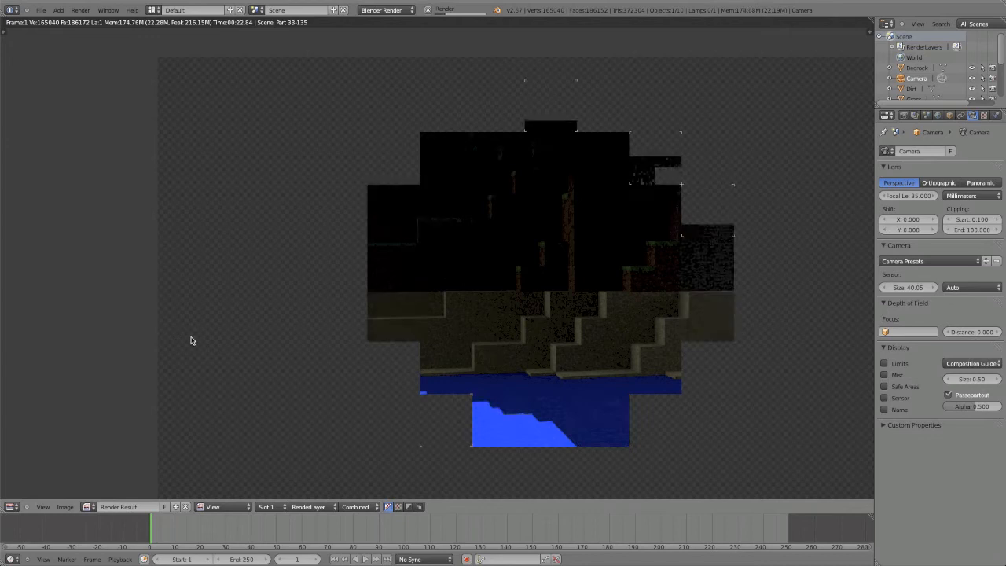
# - Inspect the lighting on the trees, sand bank and water in the render result
pyautogui.scroll(-2, 191, 338)
pyautogui.moveTo(198, 321); pyautogui.dragTo(204, 211, button='middle')
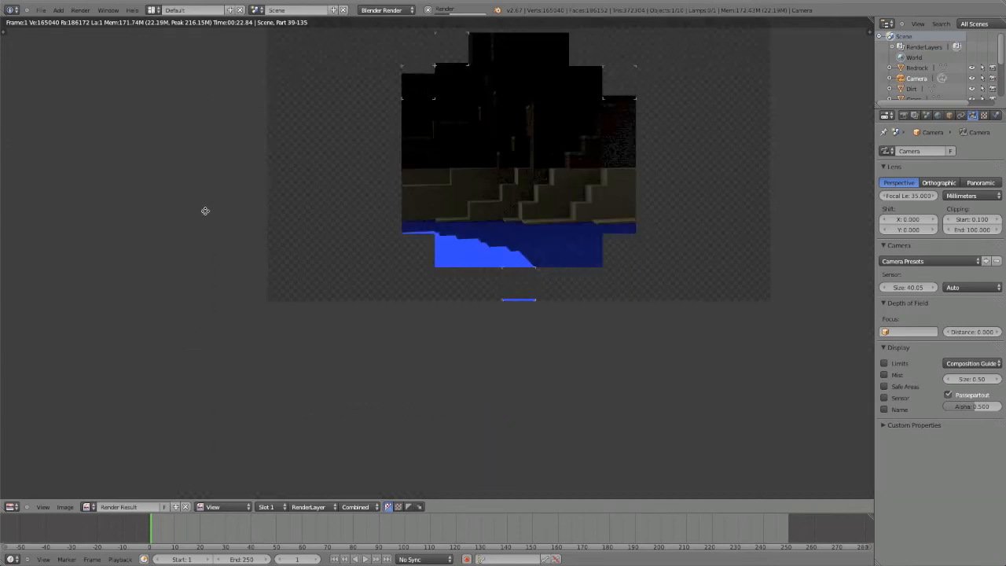
pyautogui.scroll(3, 201, 228)
pyautogui.moveTo(193, 264); pyautogui.dragTo(162, 368, button='middle')
pyautogui.scroll(1, 168, 344)
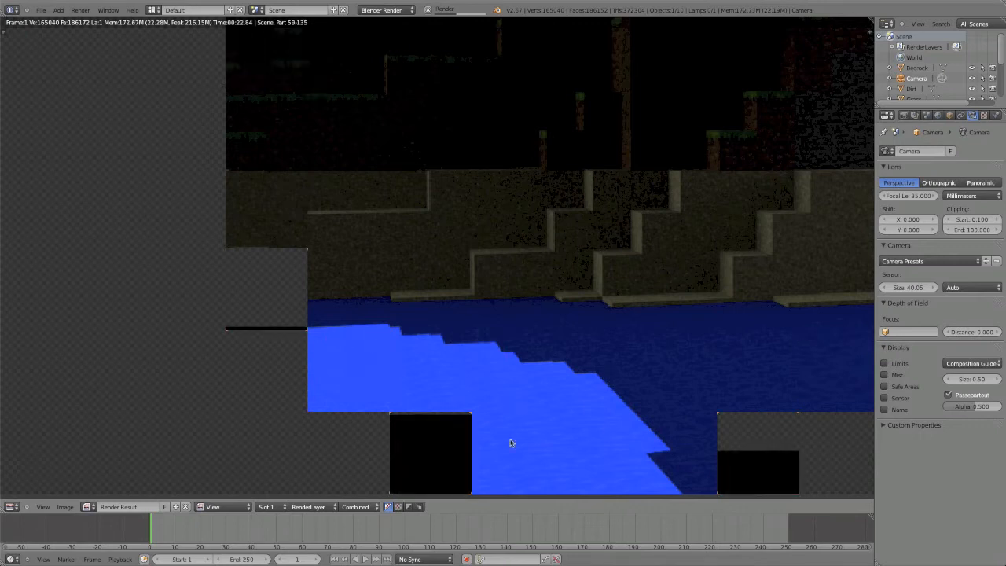
# - Select the sun lamp in the 3D view and rotate it freely by about 22° and 4° with the trackball rotation
pyautogui.click(12, 506)
pyautogui.click(39, 492)
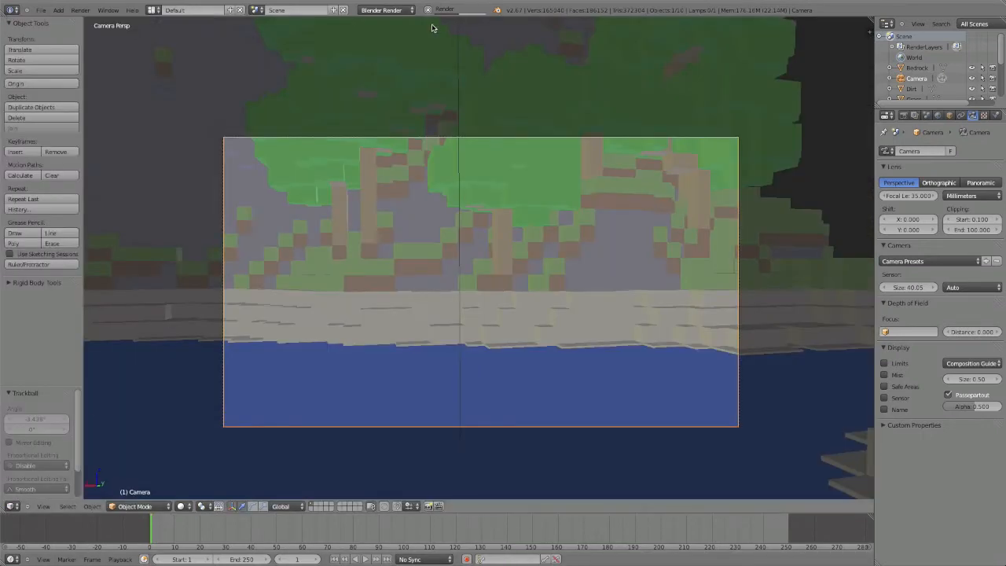
pyautogui.rightClick(460, 94)
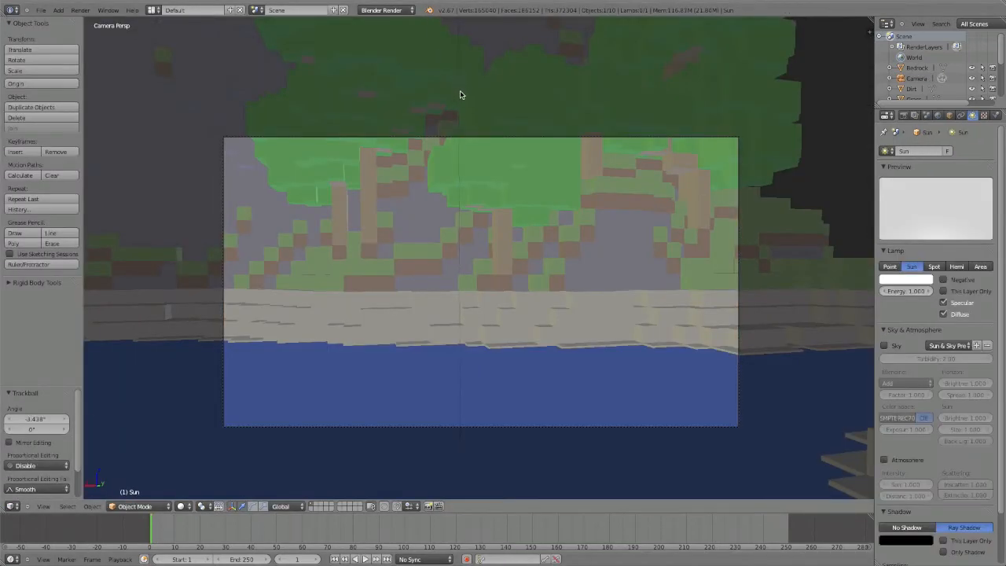
pyautogui.keyDown('shift'); pyautogui.moveTo(464, 102); pyautogui.dragTo(455, 152, button='middle'); pyautogui.keyUp('shift')
pyautogui.scroll(-5, 461, 130)
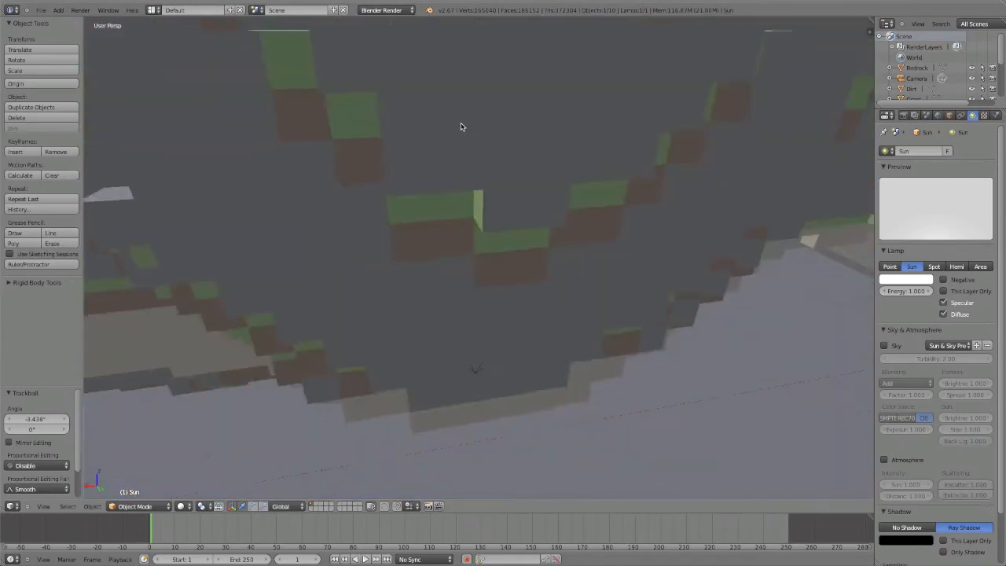
pyautogui.scroll(-10, 460, 126)
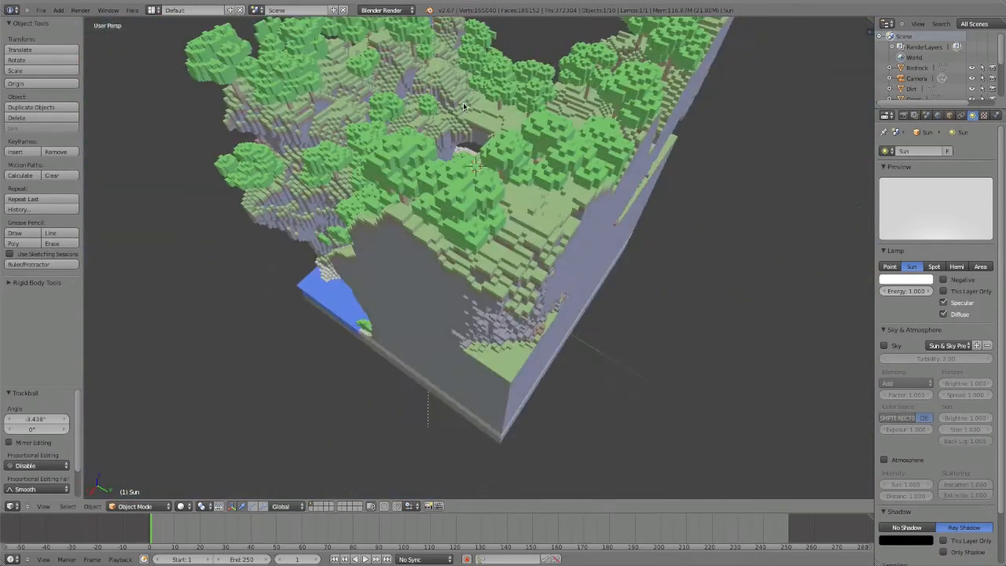
pyautogui.moveTo(463, 106); pyautogui.dragTo(467, 296, button='middle')
pyautogui.press('r')
pyautogui.press('r')
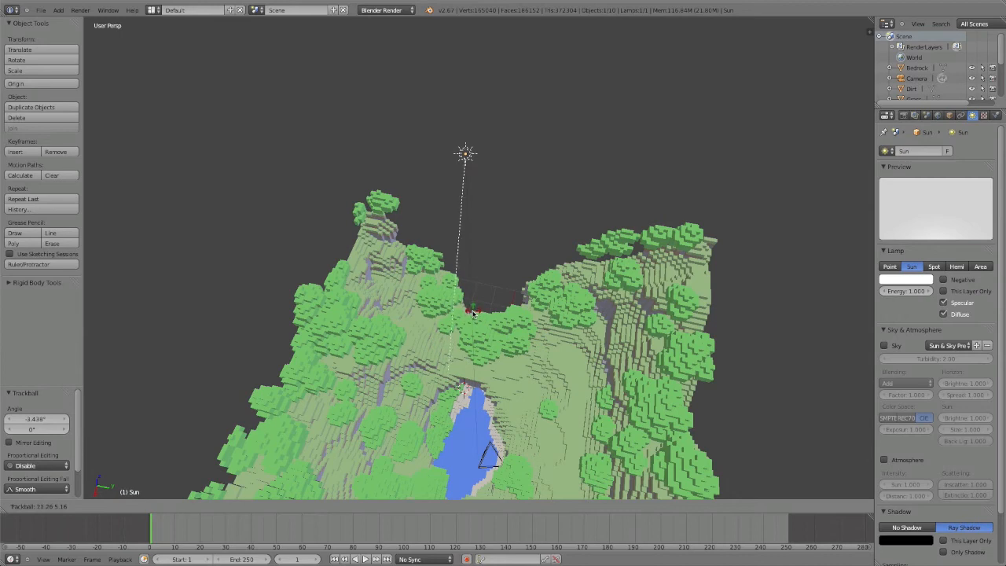
# - Render the image to check the changed sunlight on the bank and water, and return to the 3D view
pyautogui.press('F12')
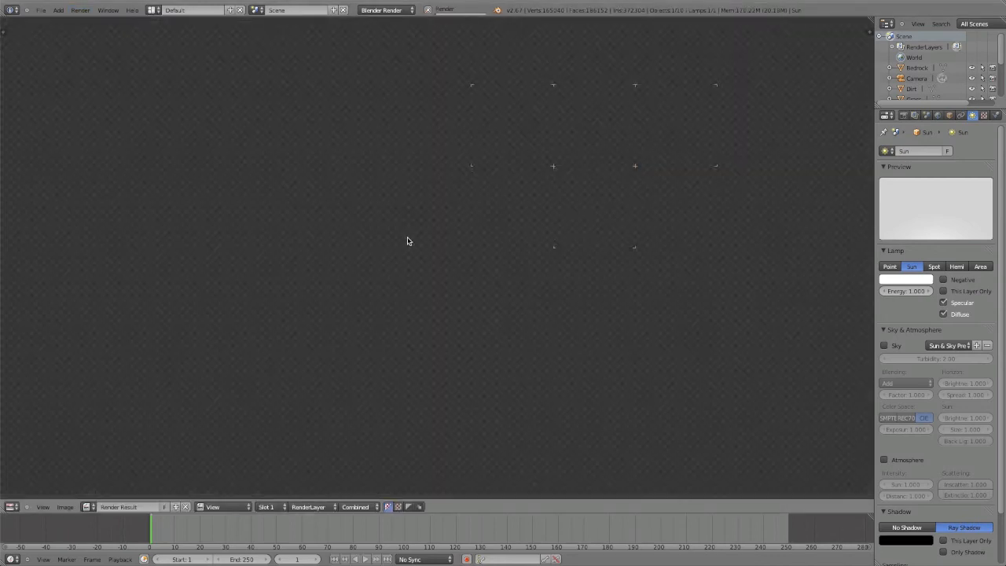
pyautogui.scroll(2, 401, 258)
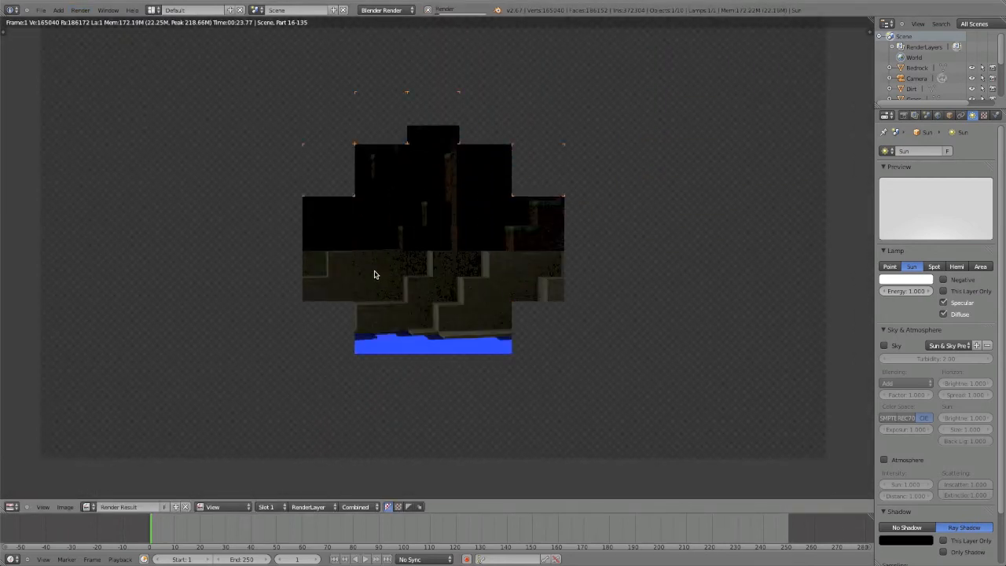
pyautogui.scroll(-2, 454, 314)
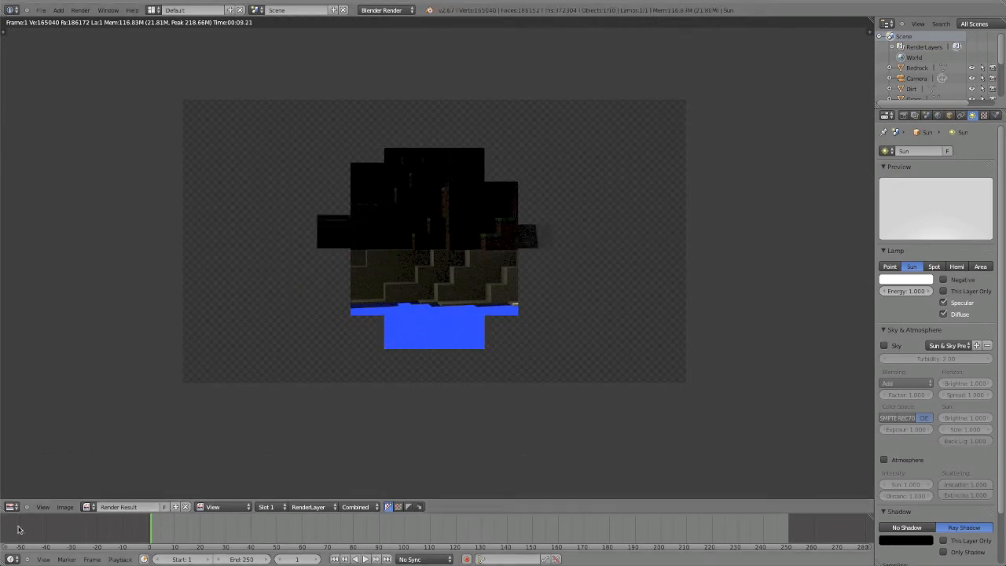
pyautogui.press('Escape')
# - Rotate the sun lamp freely by about -4° and -1° and render the image again
pyautogui.moveTo(292, 310); pyautogui.dragTo(402, 212, button='middle')
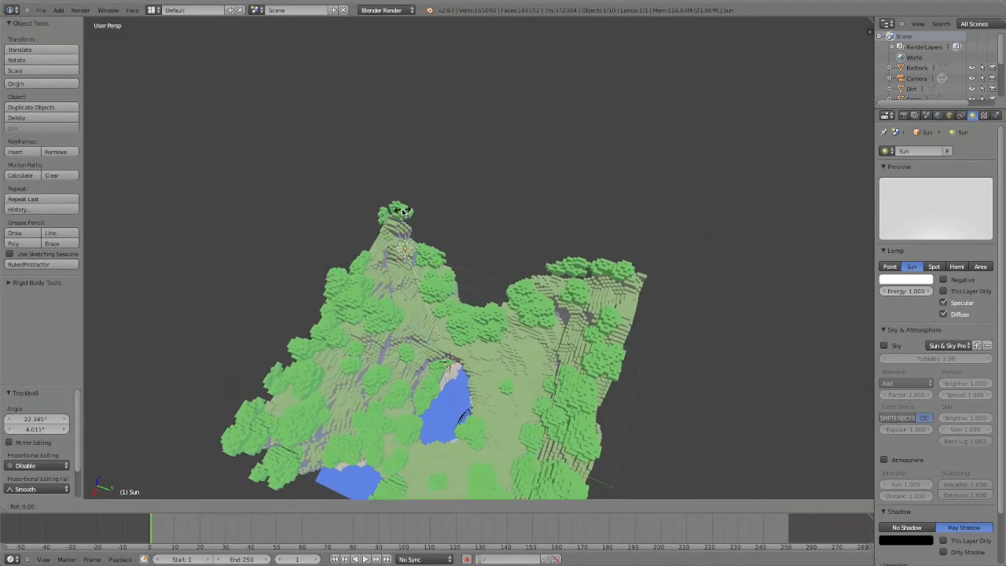
pyautogui.click(80, 10)
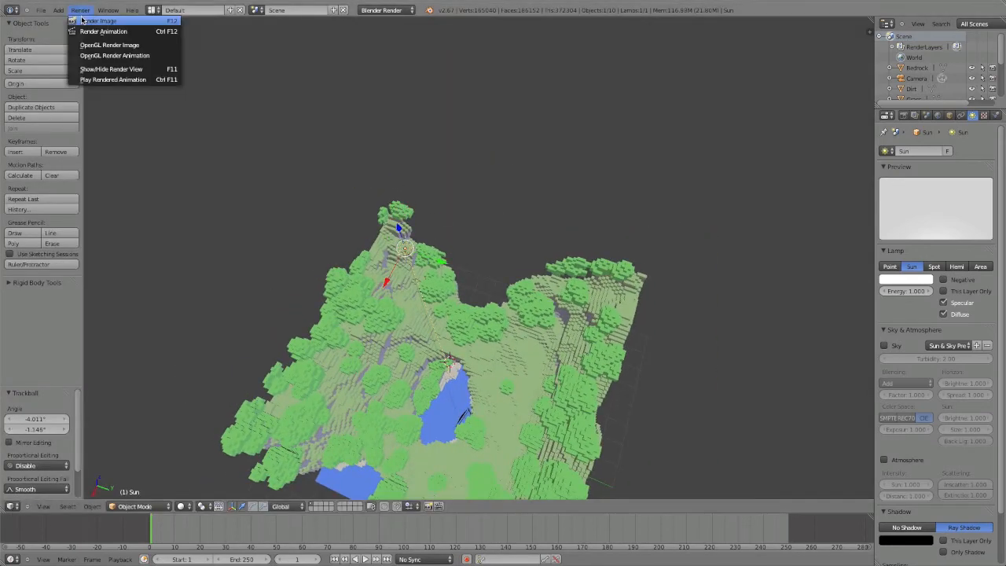
pyautogui.click(98, 19)
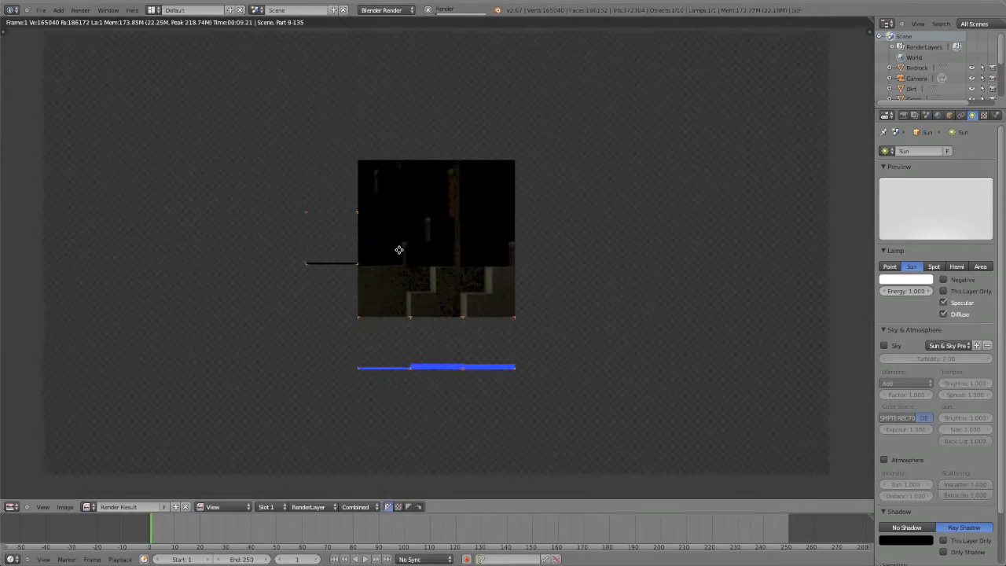
pyautogui.click(9, 507)
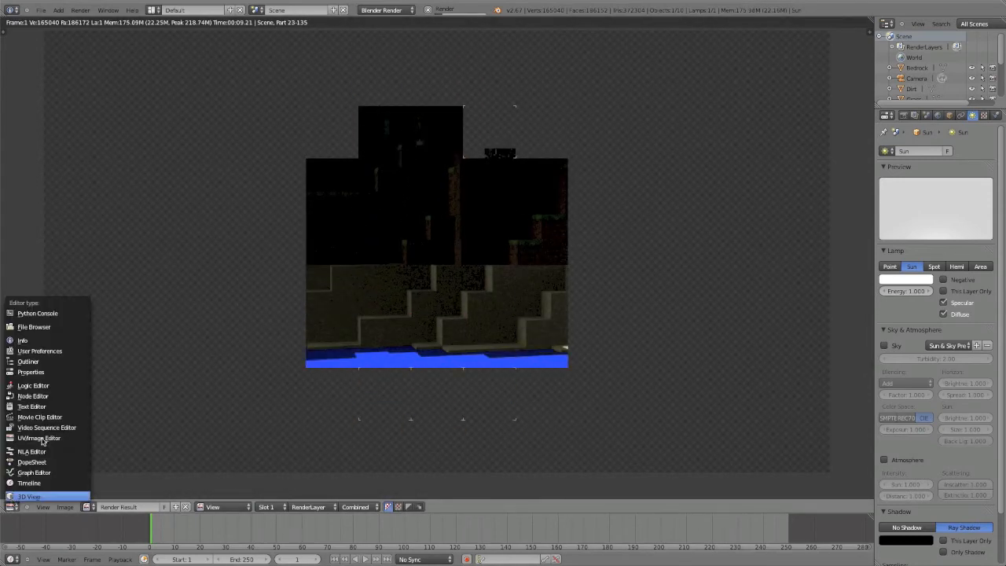
# - Rotate the sun lamp freely by about 2° and 6° with the trackball rotation and render the image
pyautogui.click(31, 555)
pyautogui.click(429, 13)
pyautogui.moveTo(371, 191); pyautogui.dragTo(374, 200, button='middle')
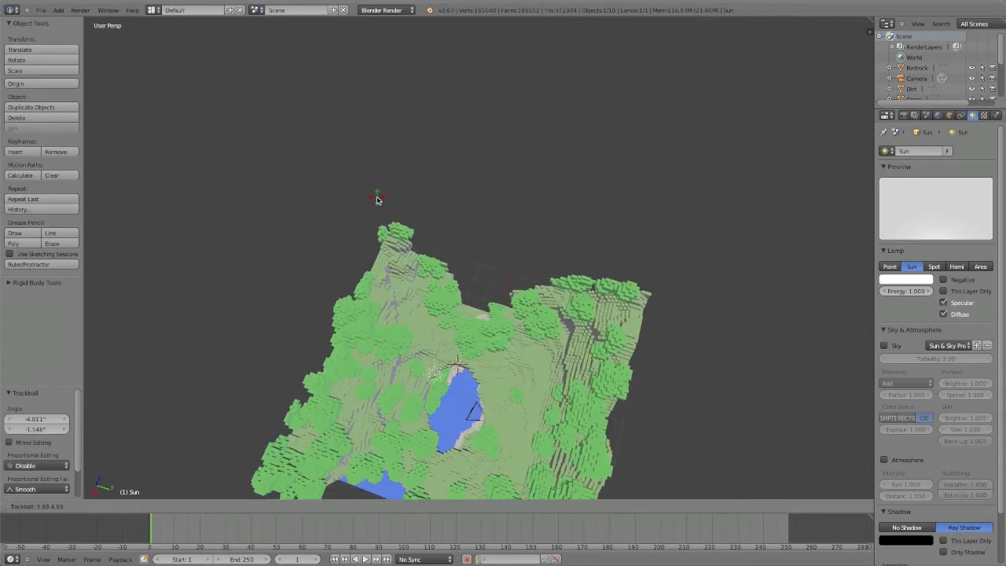
pyautogui.click(81, 9)
pyautogui.click(110, 21)
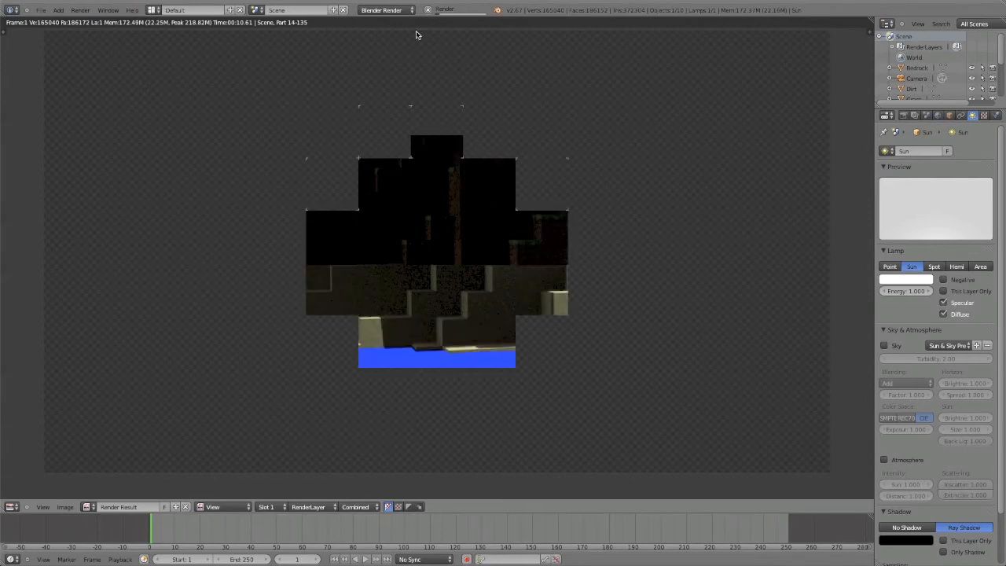
# - Return to the 3D view, rotate the sun lamp freely by about 17° and 5°, and render the image again
pyautogui.click(11, 505)
pyautogui.click(14, 498)
pyautogui.moveTo(262, 135); pyautogui.dragTo(254, 152, button='middle')
pyautogui.press('r')
pyautogui.press('r')
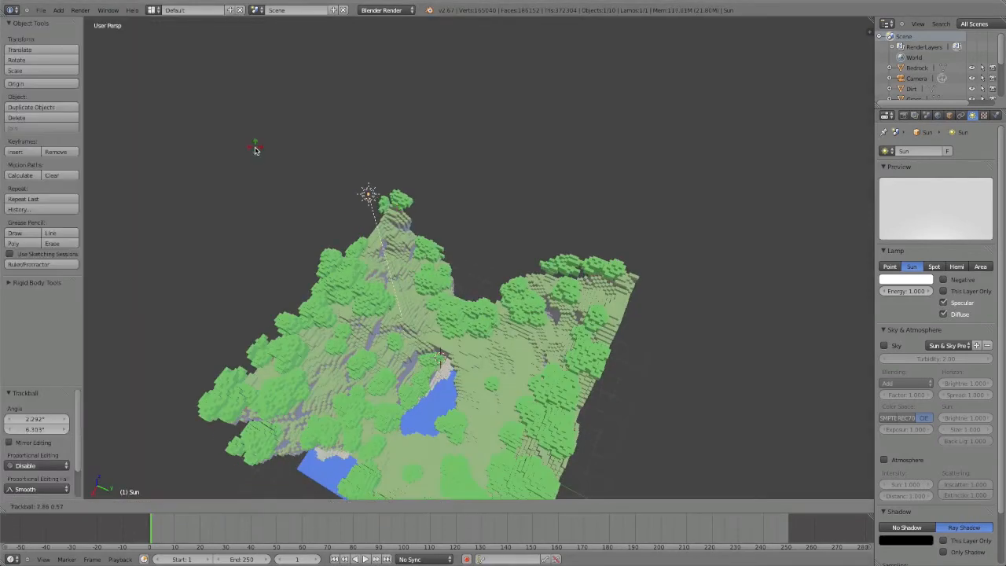
pyautogui.click(259, 161)
pyautogui.press('F12')
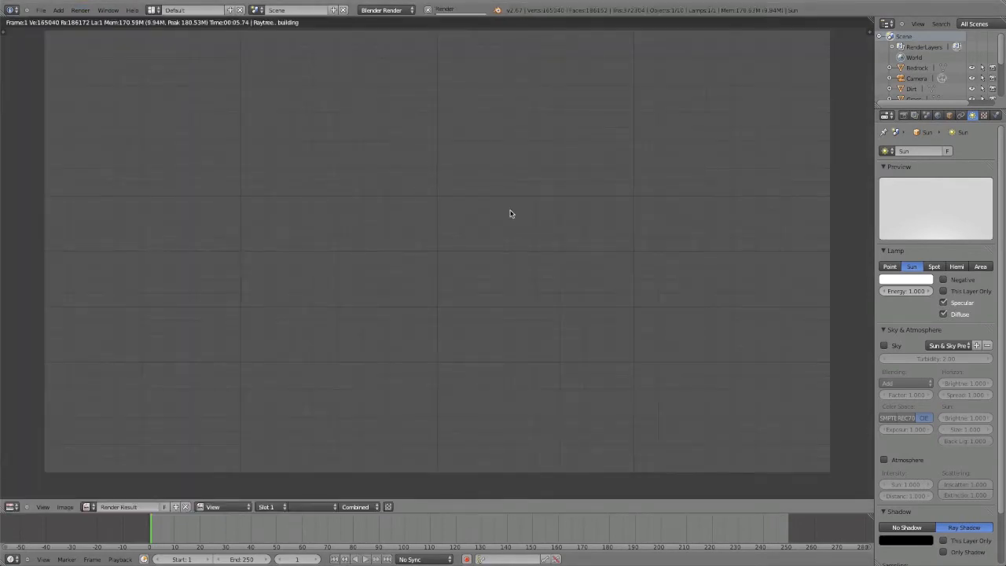
# - Examine the sunlight and shadows on the sand bank, trees and water as the render progresses
pyautogui.scroll(2, 529, 204)
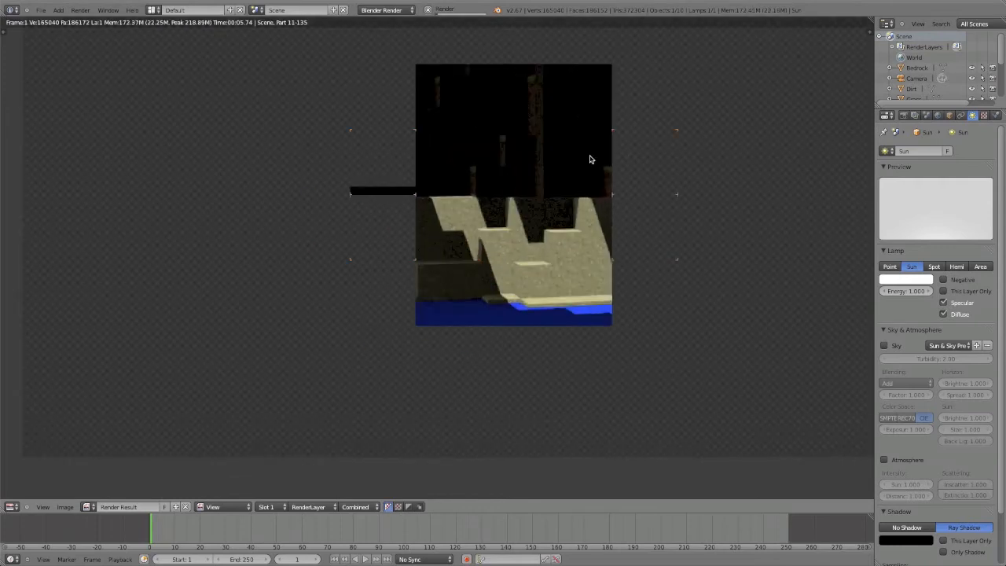
pyautogui.scroll(-2, 504, 259)
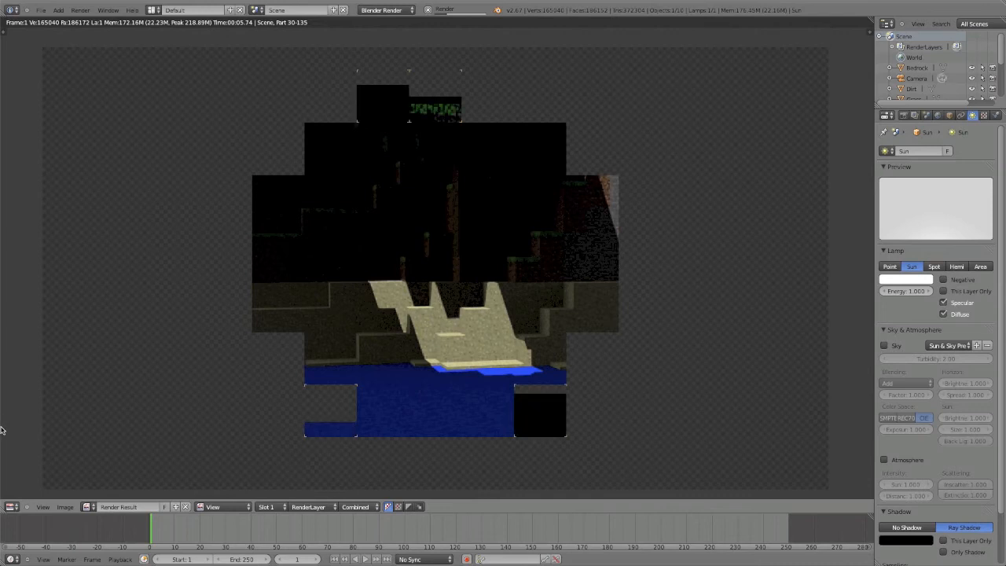
pyautogui.scroll(-1, 2, 430)
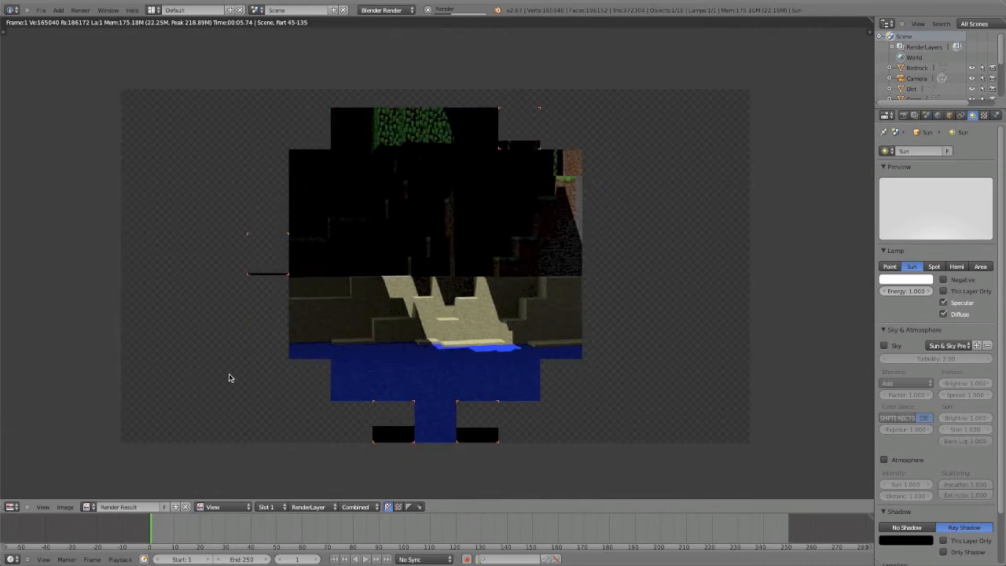
pyautogui.scroll(1, 292, 352)
pyautogui.scroll(2, 294, 355)
pyautogui.scroll(3, 311, 349)
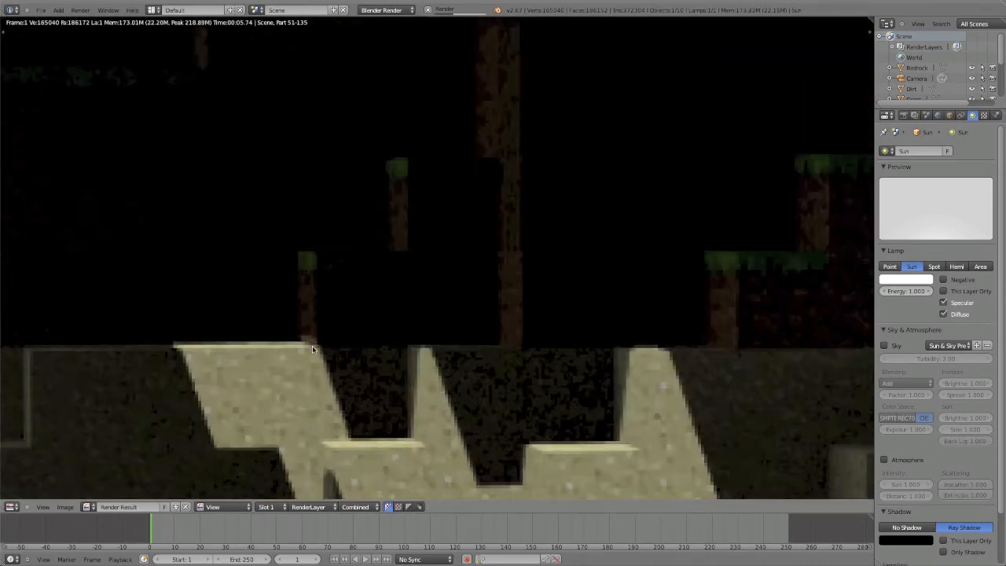
pyautogui.scroll(-6, 313, 350)
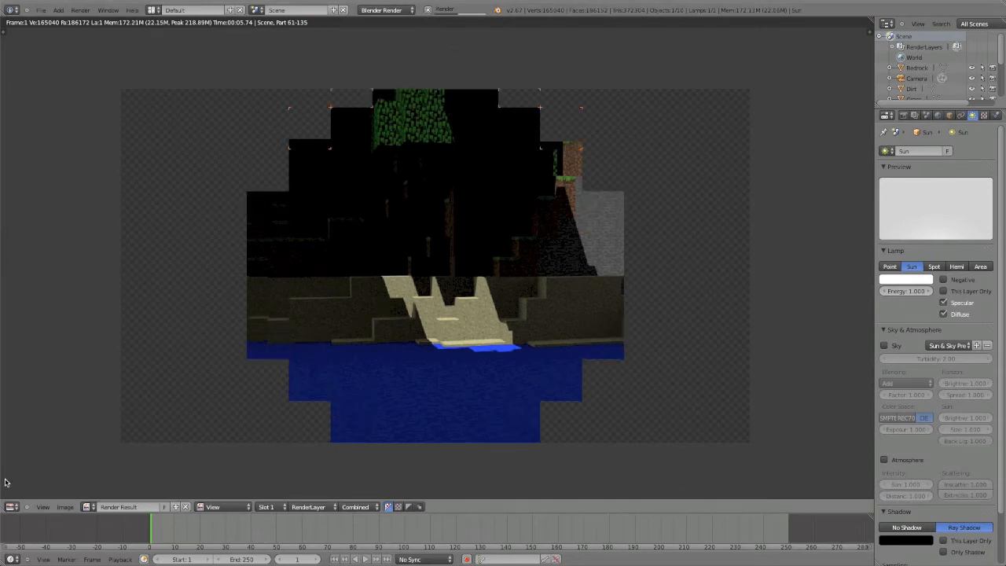
# - Return to the 3D view, look through the camera and select the stationary water object
pyautogui.click(13, 506)
pyautogui.click(16, 497)
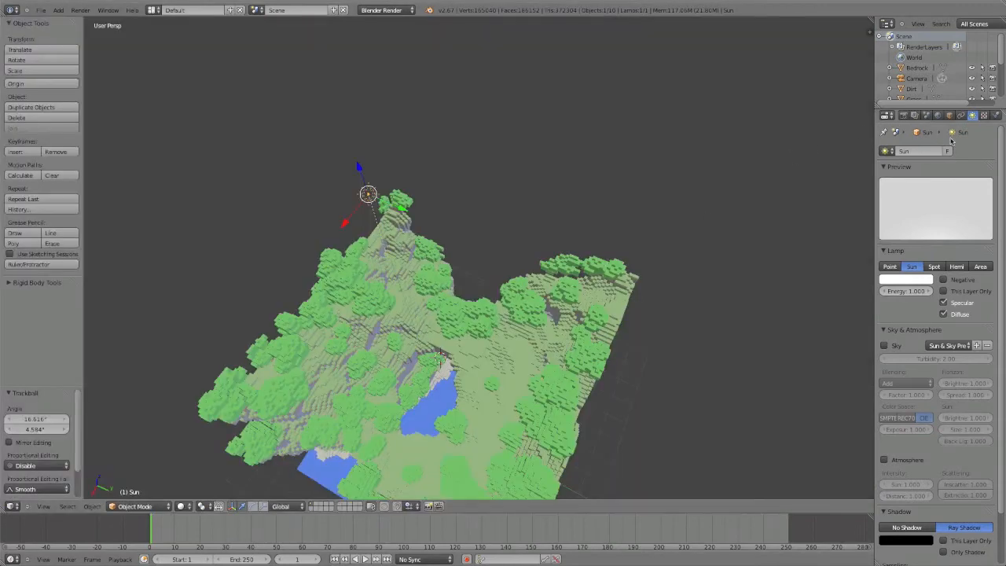
pyautogui.press('KP_0')
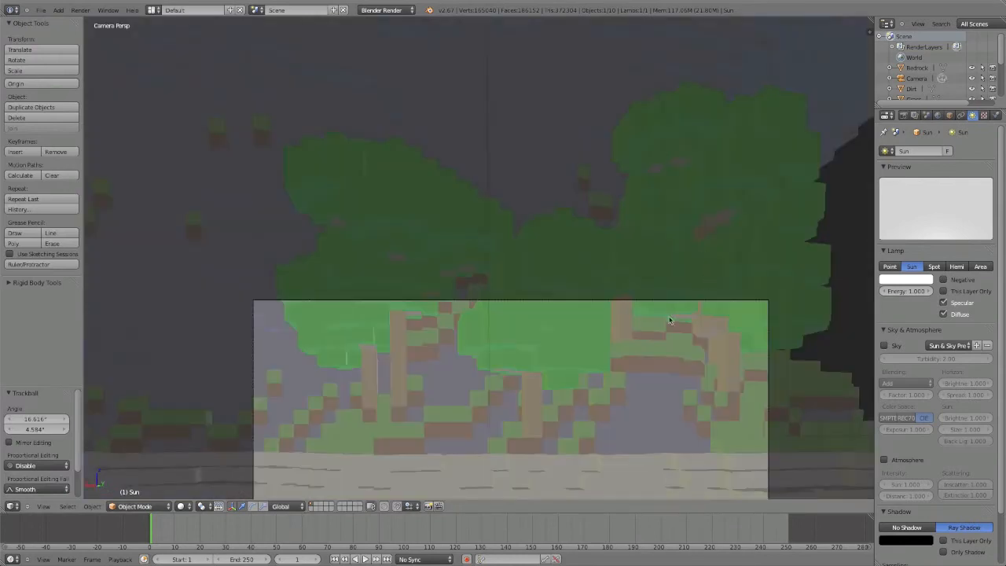
pyautogui.keyDown('shift'); pyautogui.moveTo(669, 320); pyautogui.dragTo(617, 86, button='middle'); pyautogui.keyUp('shift')
pyautogui.rightClick(563, 318)
pyautogui.keyDown('shift'); pyautogui.moveTo(559, 290); pyautogui.dragTo(577, 354, button='middle'); pyautogui.keyUp('shift')
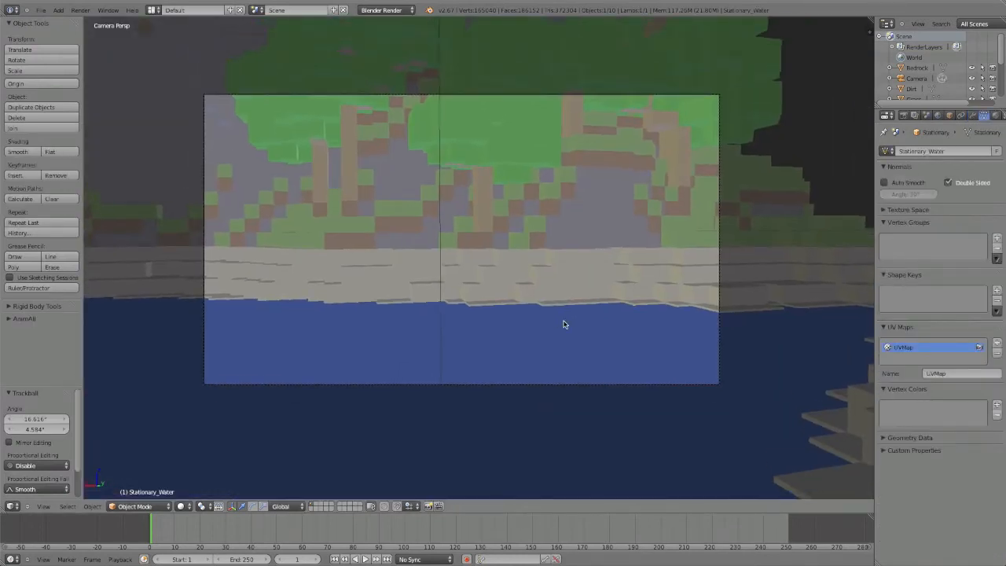
pyautogui.scroll(1, 574, 321)
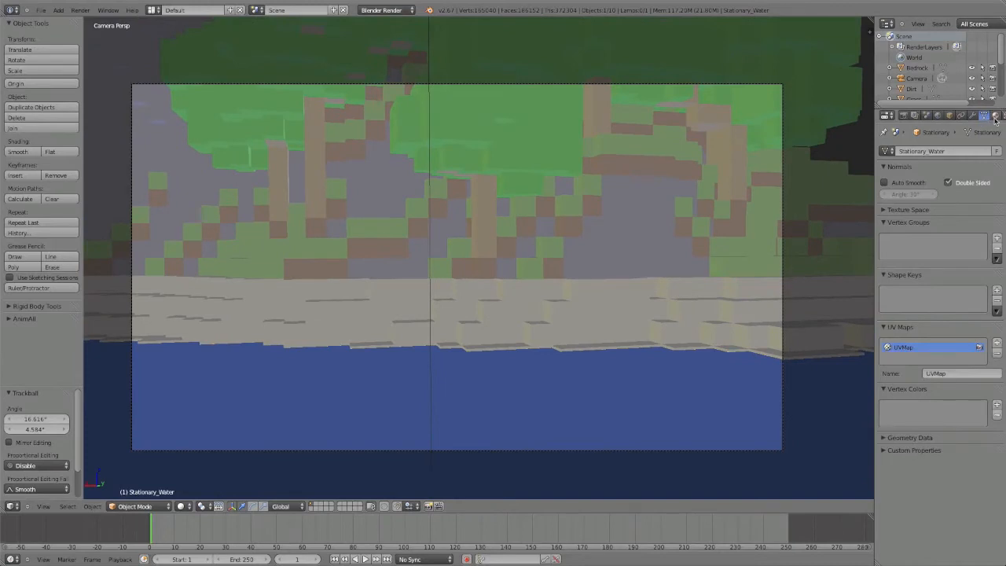
# - Replace the water's material with a new one that has a bright blue diffuse colour
pyautogui.click(994, 115)
pyautogui.scroll(1, 974, 157)
pyautogui.click(988, 149)
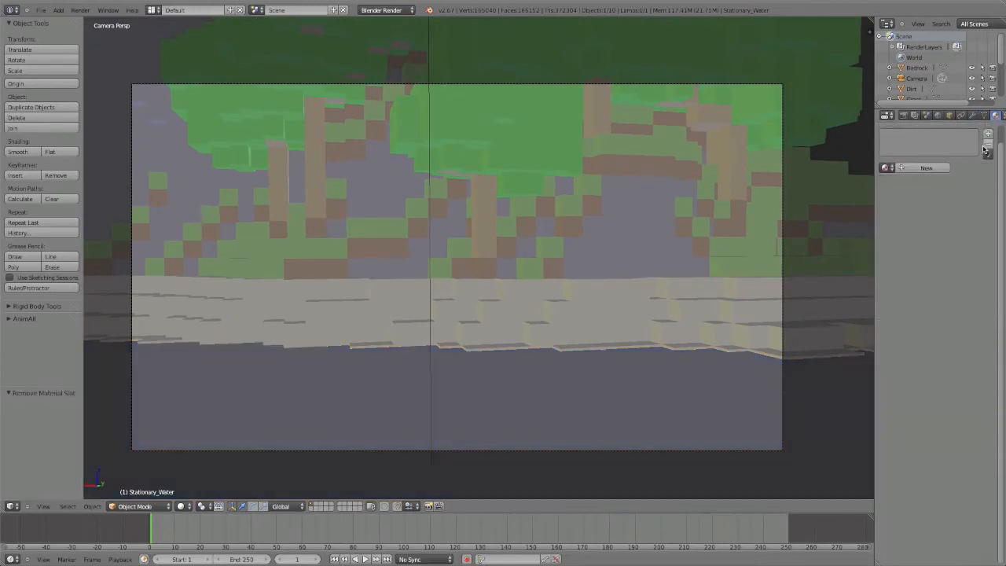
pyautogui.click(925, 167)
pyautogui.click(927, 296)
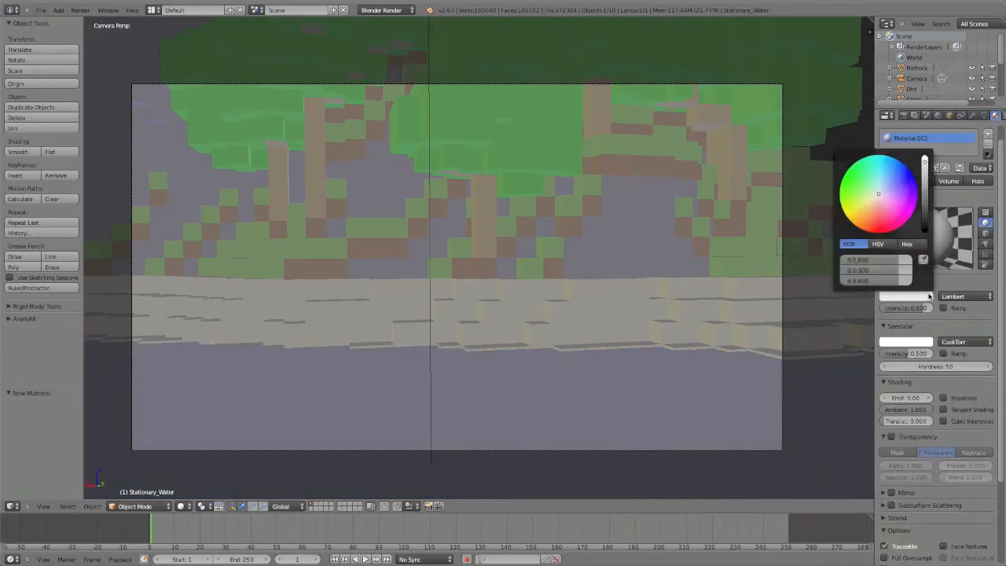
pyautogui.moveTo(883, 164); pyautogui.dragTo(905, 166)
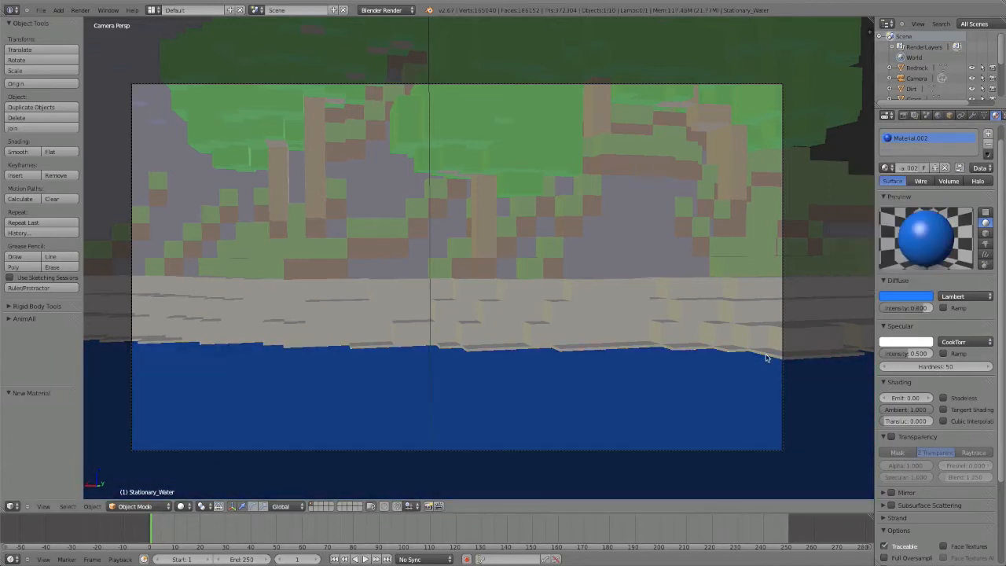
# - Try a specular intensity of 0 on the water material and reset it to the default
pyautogui.moveTo(910, 353); pyautogui.dragTo(448, 345)
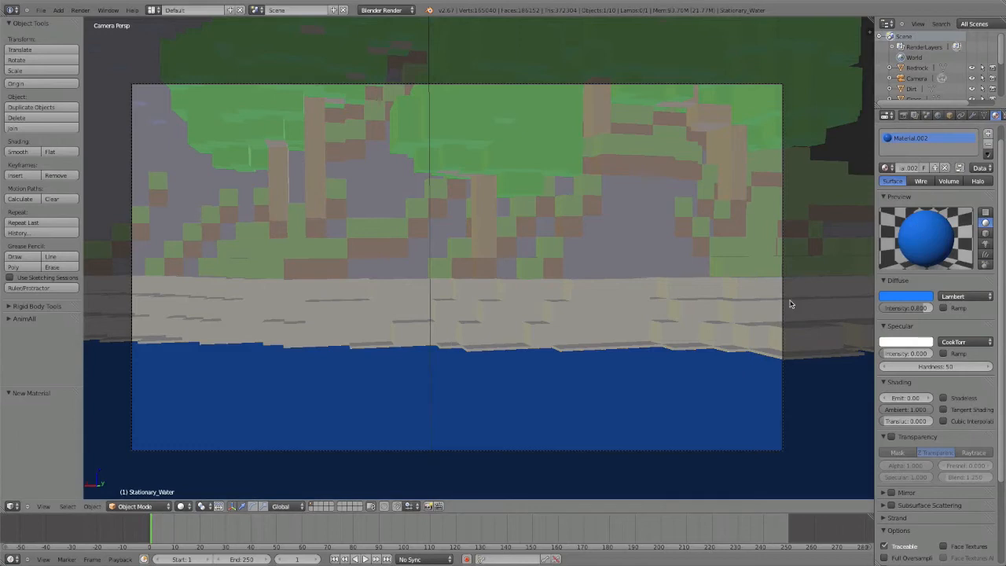
pyautogui.scroll(-2, 950, 216)
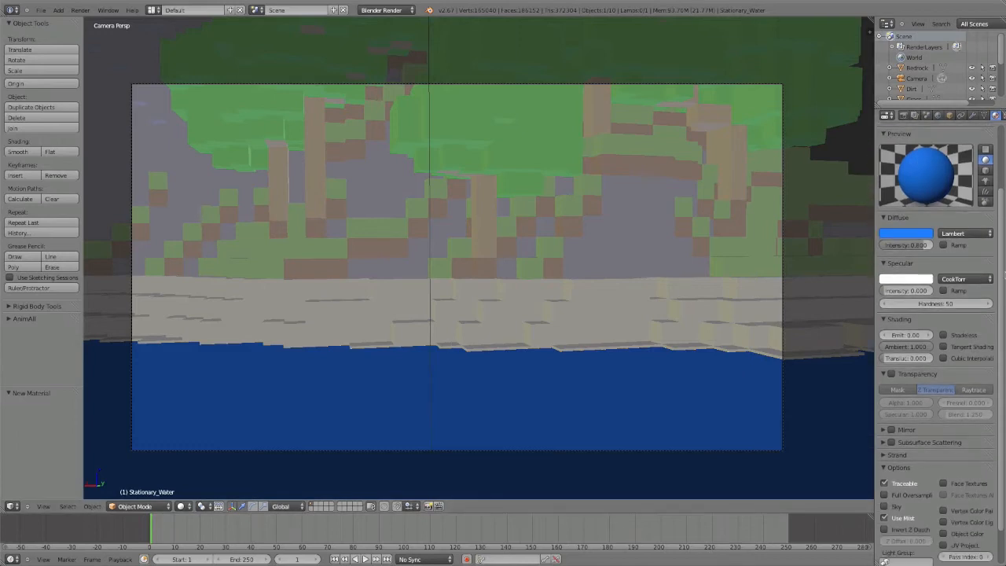
pyautogui.scroll(-1, 964, 182)
pyautogui.scroll(2, 965, 182)
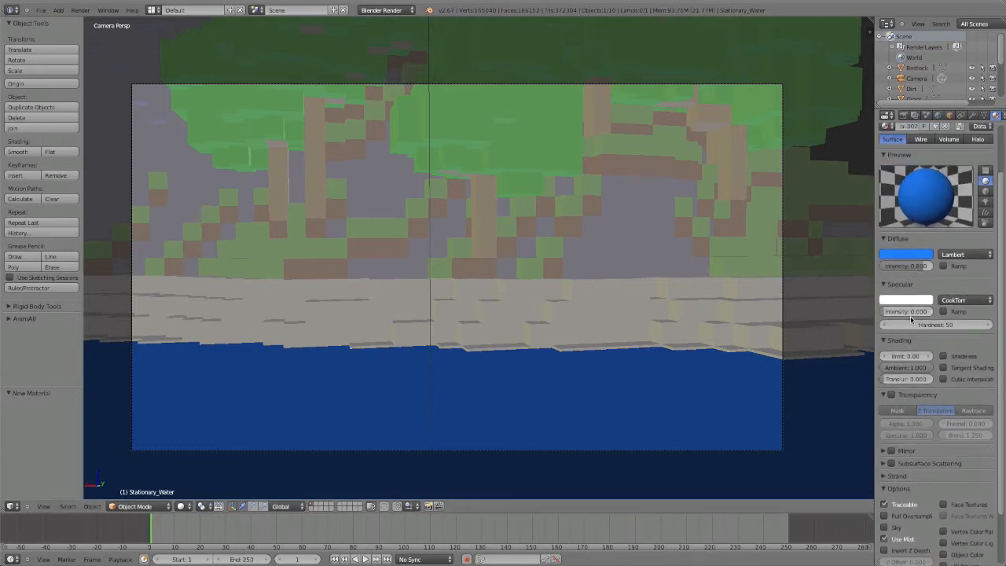
pyautogui.press('BackSpace')
# - Set the water material's specular shader to WardIso with an intensity of 0.7, undoing a trial slope change
pyautogui.click(954, 300)
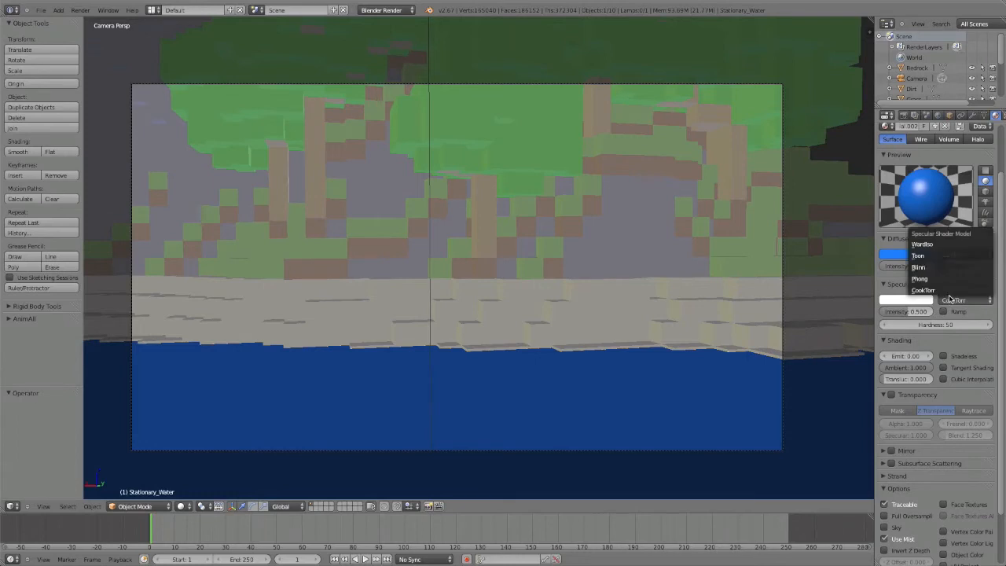
pyautogui.click(966, 244)
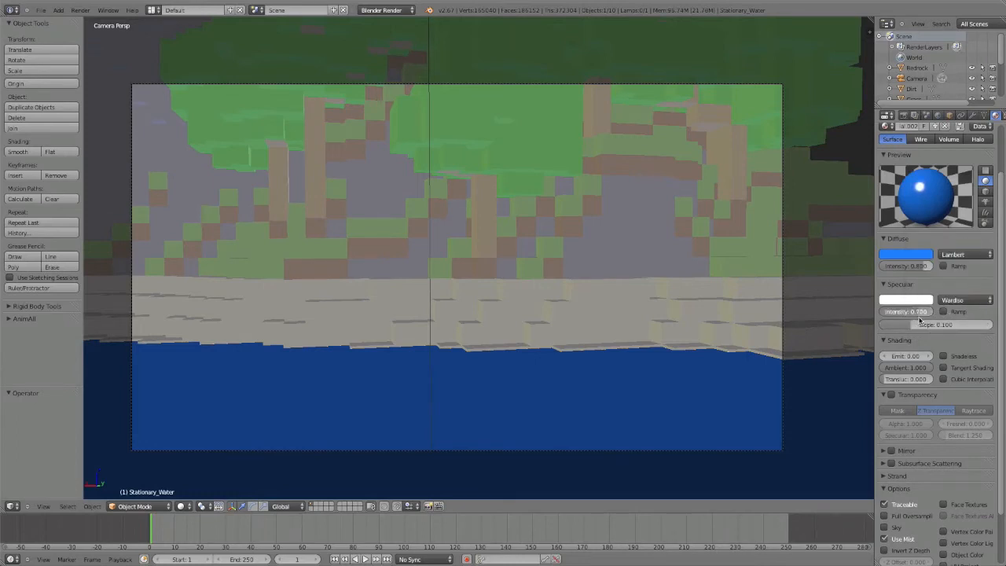
pyautogui.scroll(-1, 972, 343)
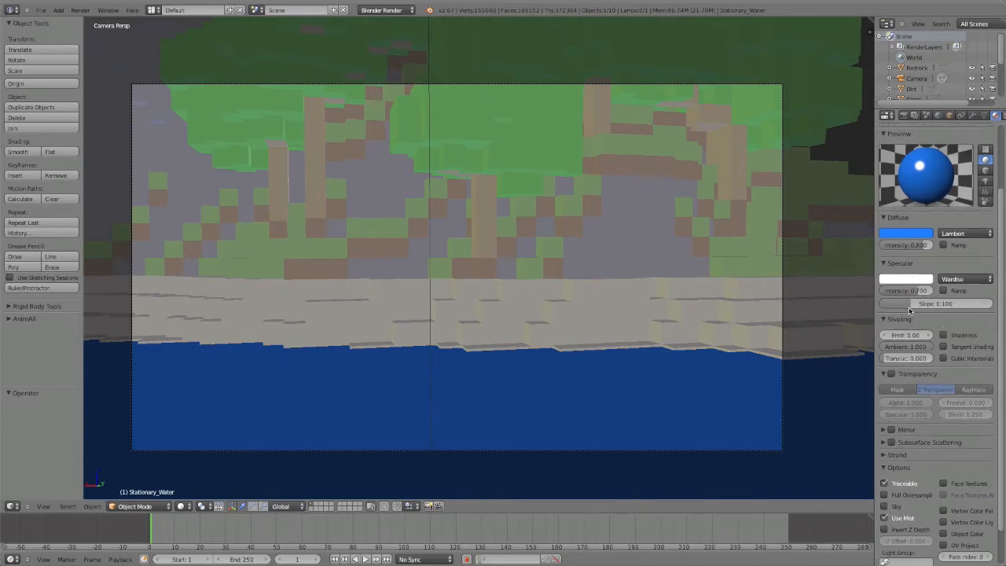
pyautogui.moveTo(938, 306)
pyautogui.mouseDown()
pyautogui.moveTo(959, 306)
pyautogui.moveTo(933, 308)
pyautogui.mouseUp()
pyautogui.hotkey('ctrl', 'z')
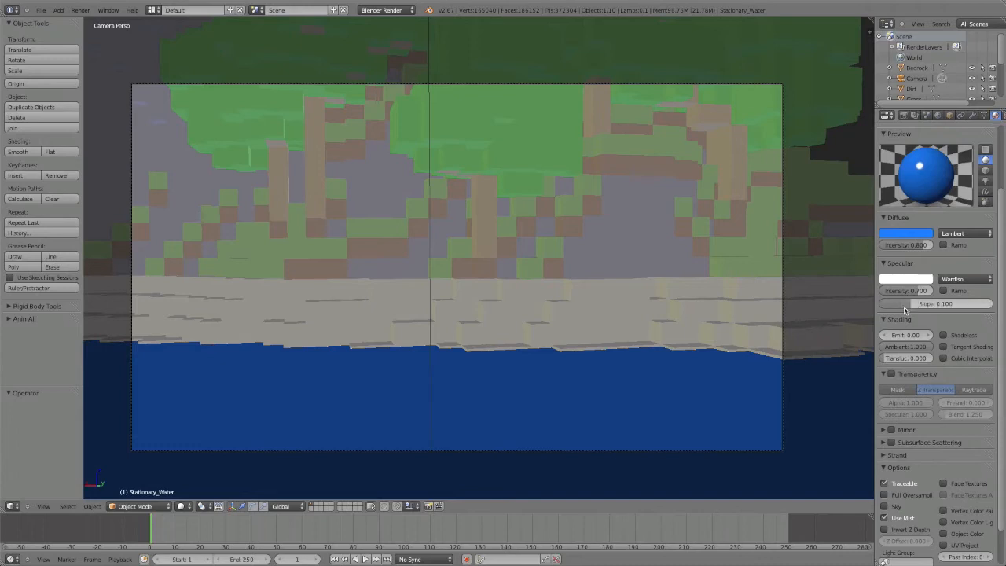
# - Enable raytraced transparency on the water material with an alpha of about 0.27 and an IOR of 1.3
pyautogui.scroll(-2, 908, 310)
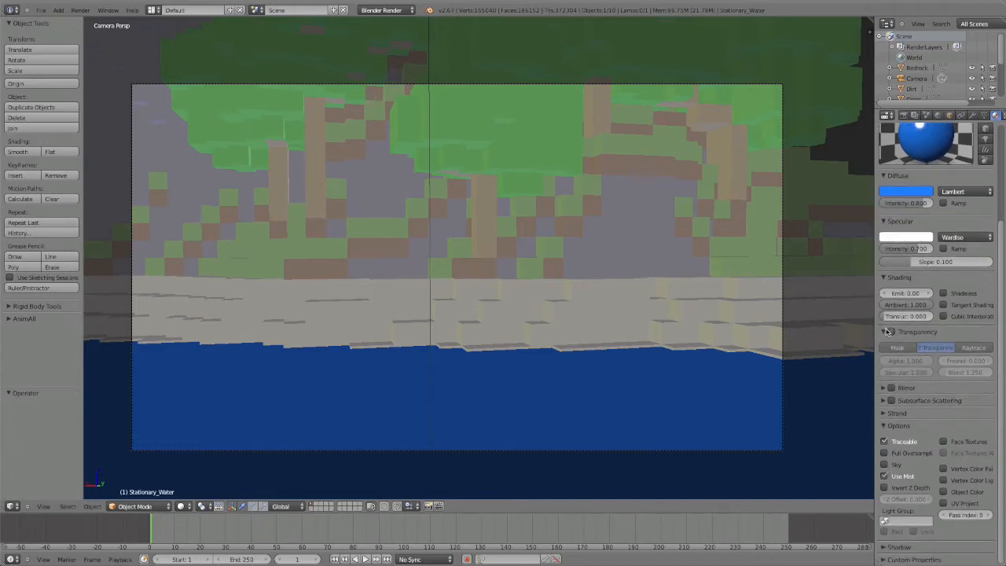
pyautogui.click(887, 332)
pyautogui.click(973, 348)
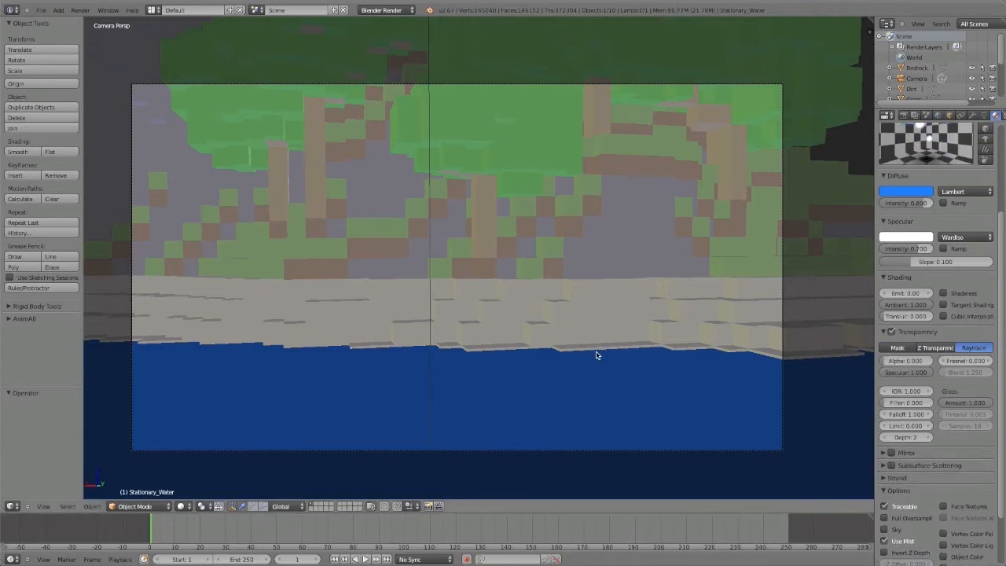
pyautogui.scroll(1, 918, 416)
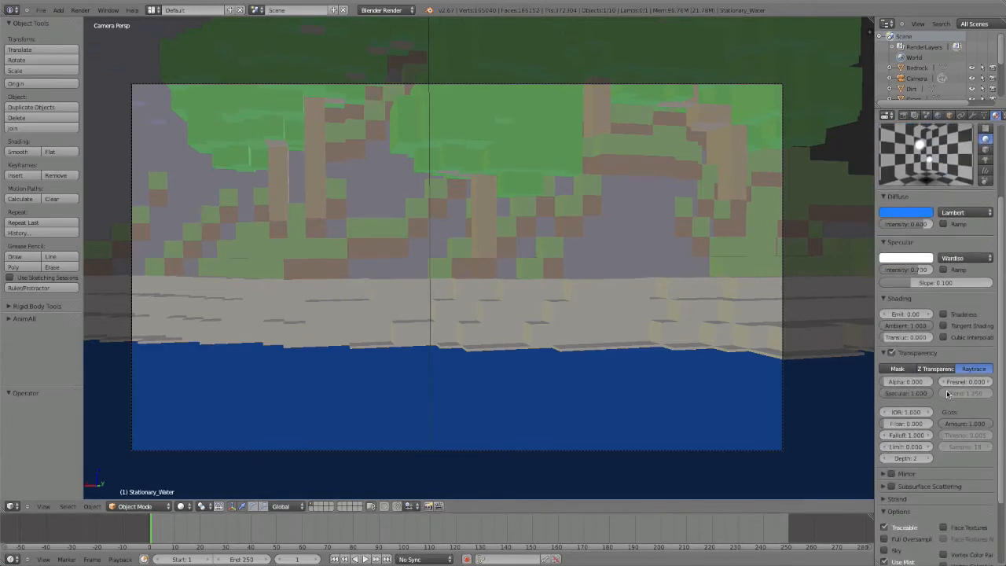
pyautogui.moveTo(903, 413); pyautogui.dragTo(926, 382)
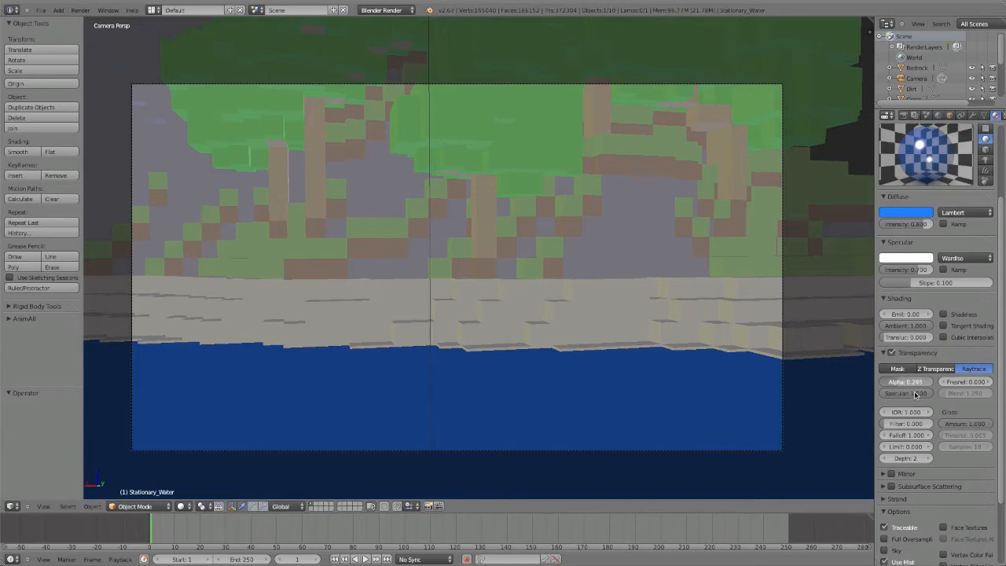
pyautogui.moveTo(914, 395); pyautogui.dragTo(908, 403)
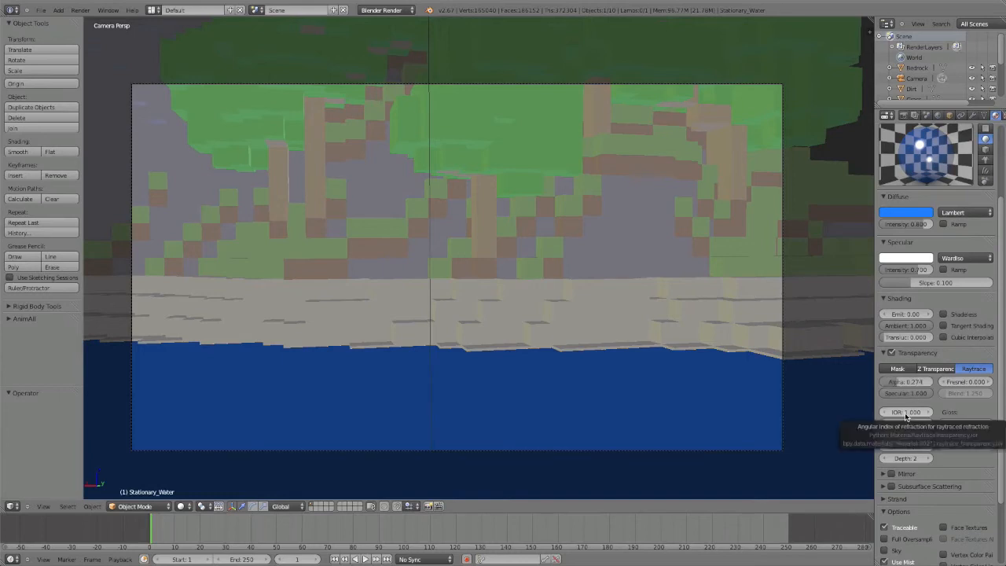
pyautogui.click(905, 413)
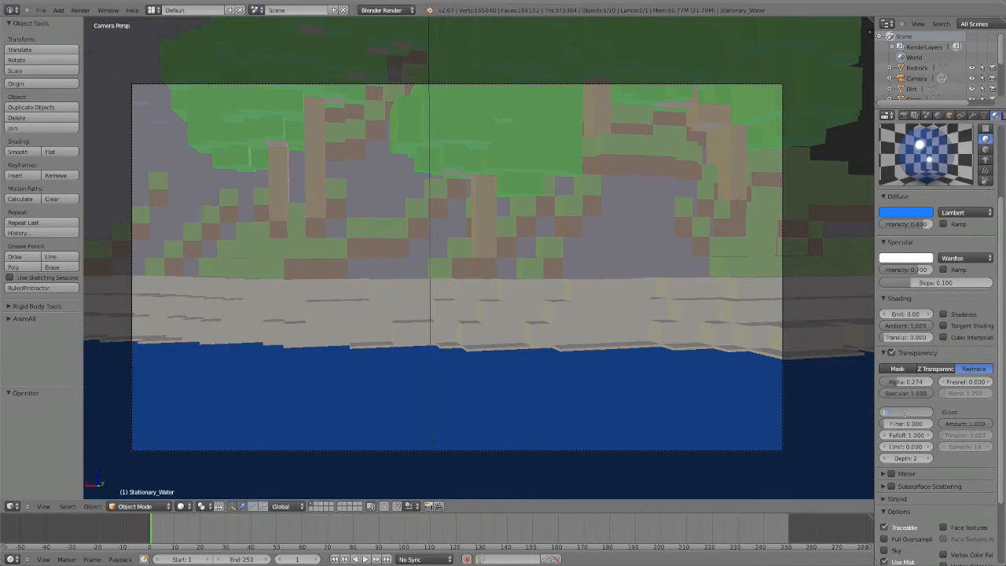
pyautogui.press('Return')
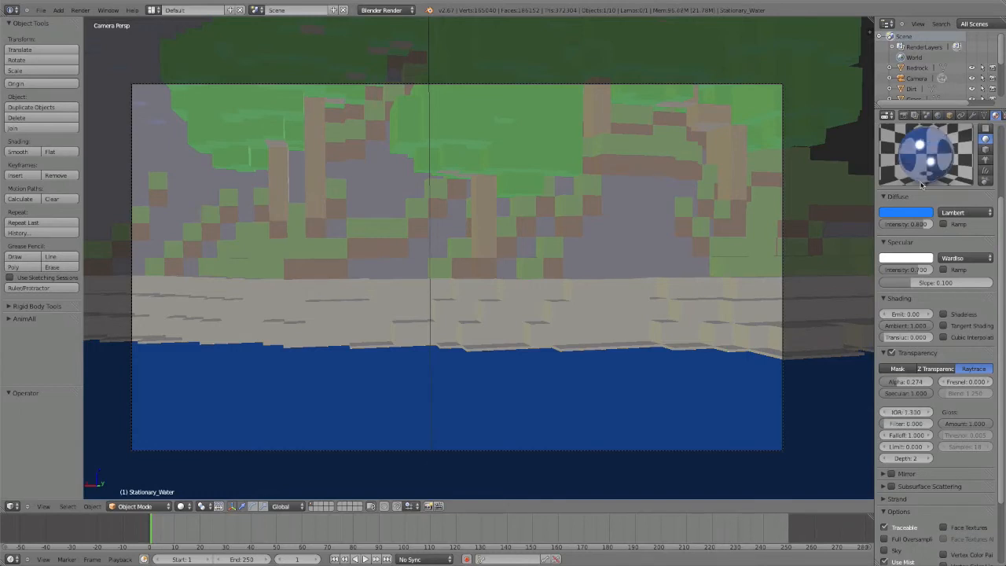
# - Enable mirror reflection on the water material and set its reflectivity to about 0.895
pyautogui.scroll(-3, 925, 354)
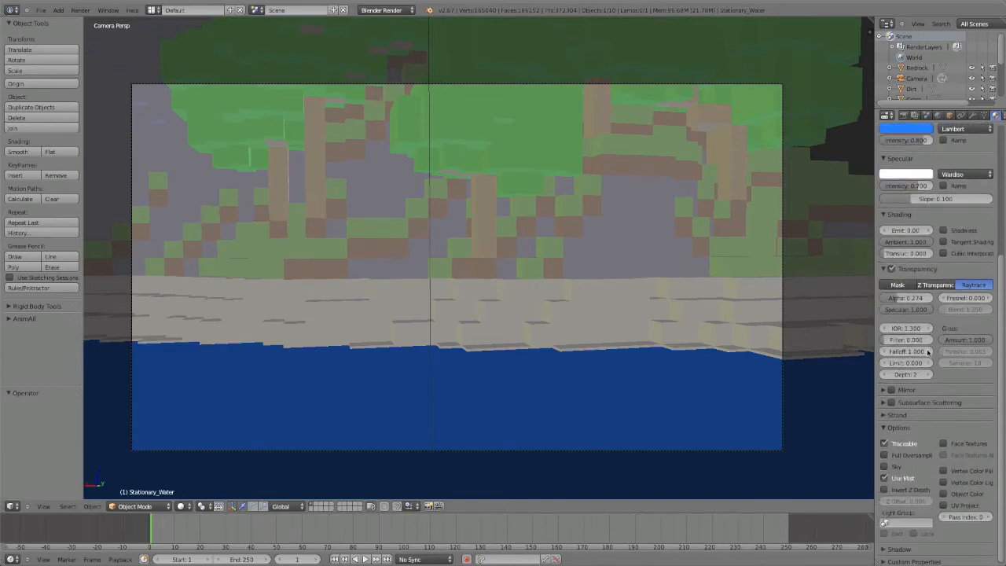
pyautogui.scroll(2, 926, 354)
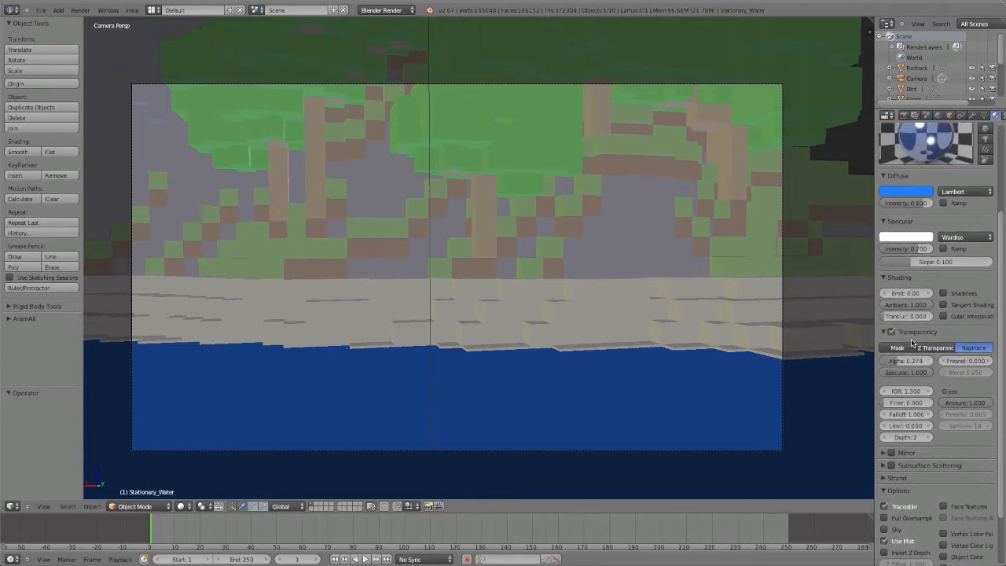
pyautogui.click(911, 333)
pyautogui.scroll(2, 895, 408)
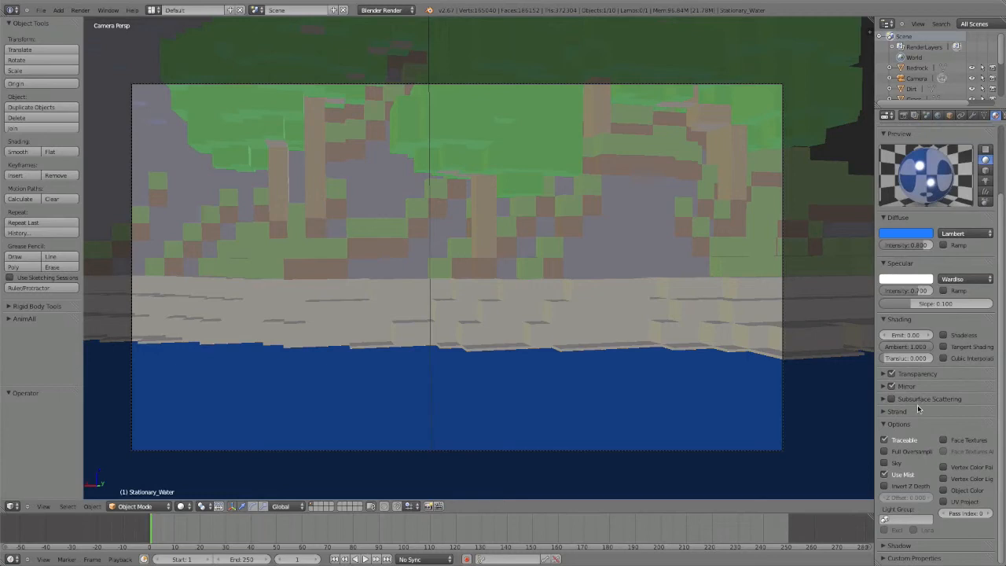
pyautogui.click(914, 386)
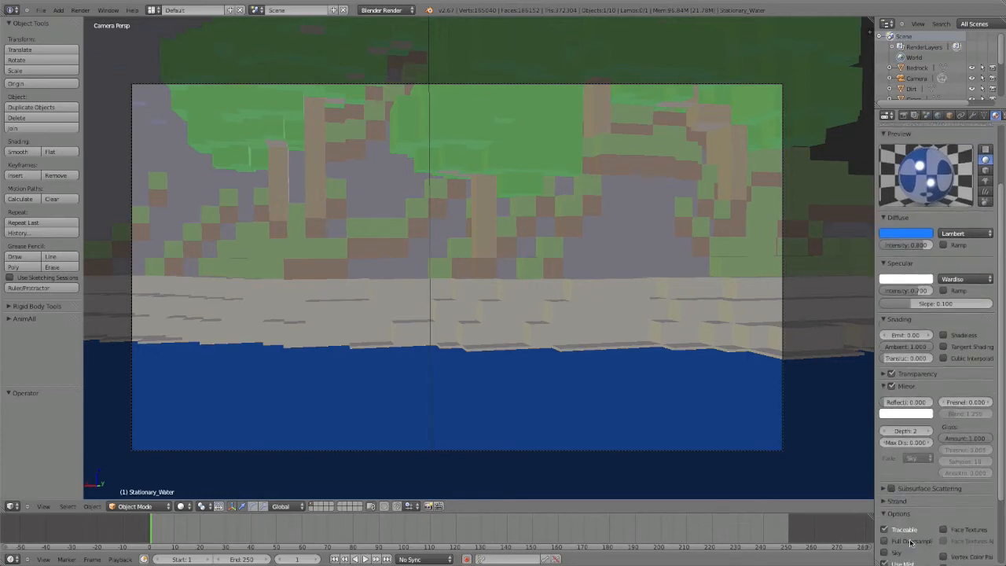
pyautogui.scroll(2, 910, 542)
pyautogui.moveTo(899, 465); pyautogui.dragTo(924, 479)
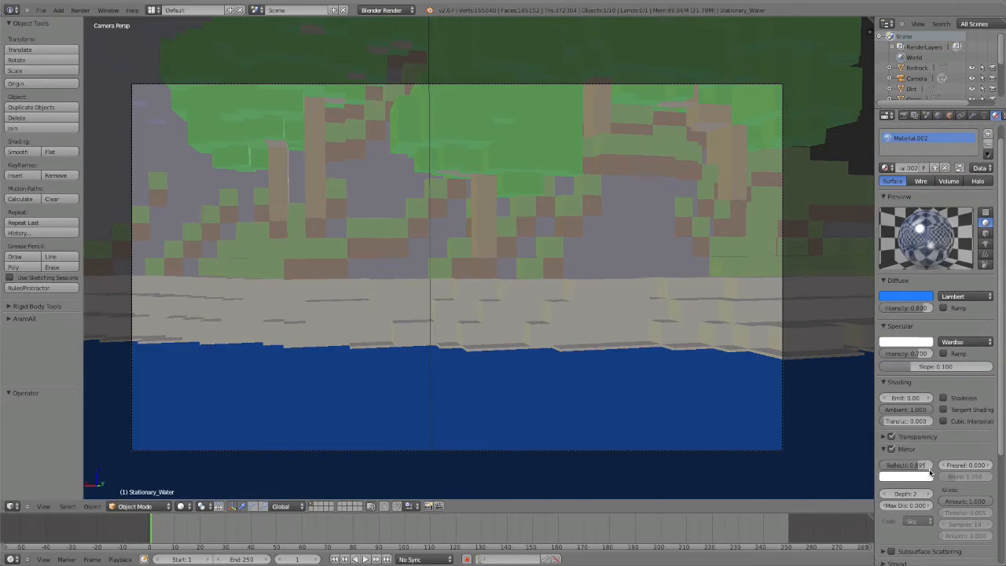
# - Add a new Clouds texture to the water material
pyautogui.scroll(-5, 934, 478)
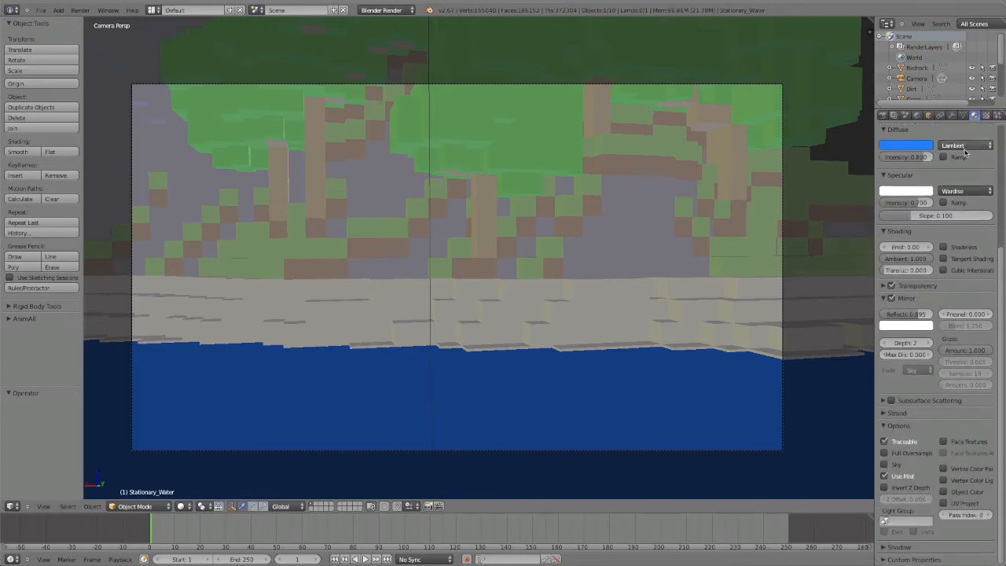
pyautogui.click(985, 117)
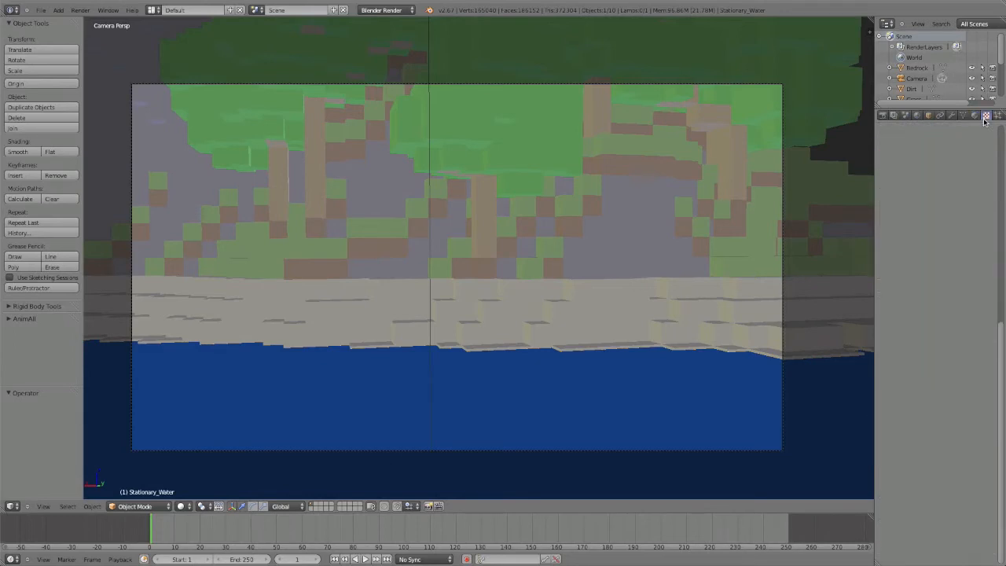
pyautogui.click(958, 227)
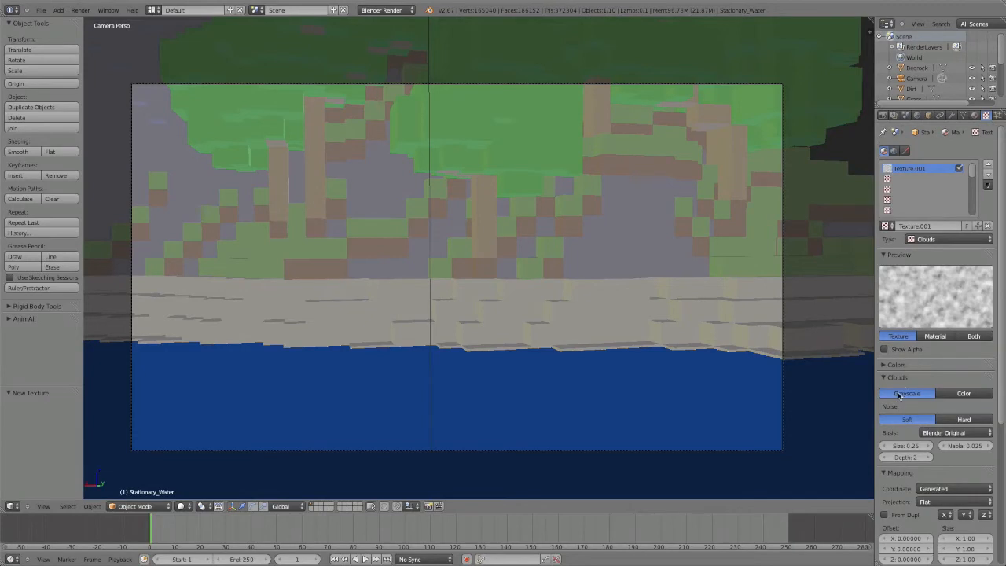
pyautogui.scroll(-3, 908, 420)
pyautogui.click(931, 425)
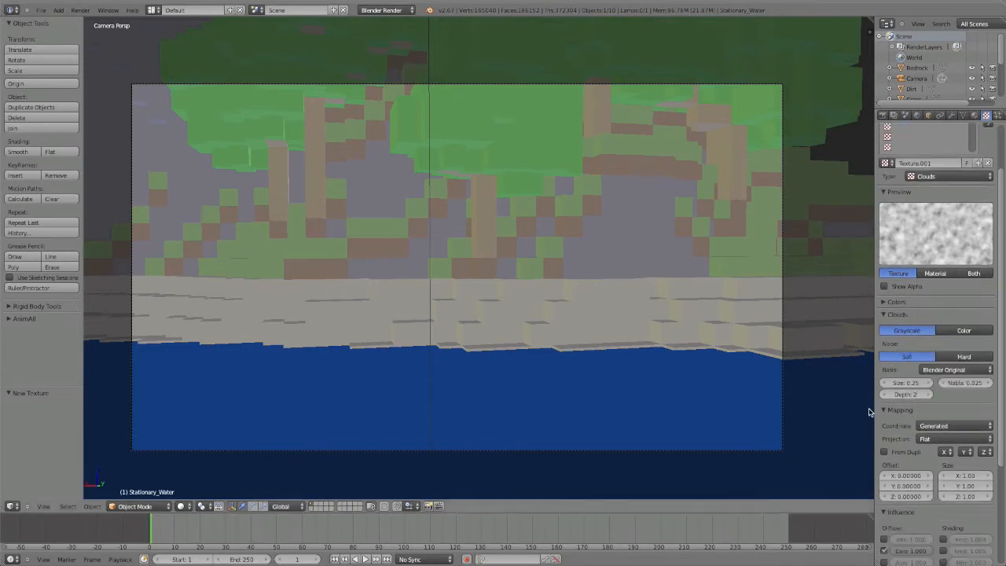
# - Make the Clouds texture influence the water's surface normals and set its noise size to 0.11
pyautogui.scroll(-6, 908, 440)
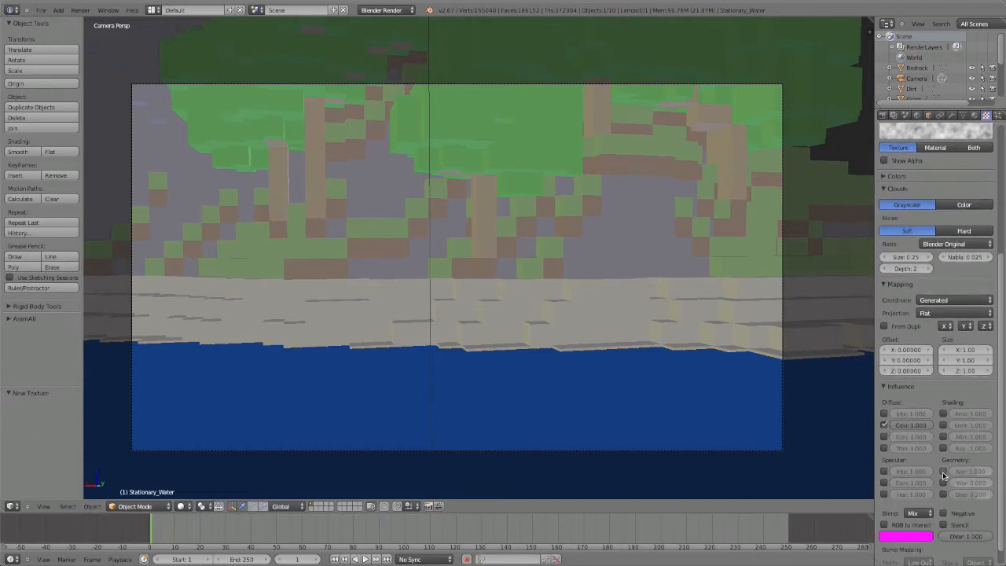
pyautogui.click(943, 472)
pyautogui.moveTo(874, 481)
pyautogui.mouseDown()
pyautogui.moveTo(809, 480)
pyautogui.moveTo(879, 478)
pyautogui.mouseUp()
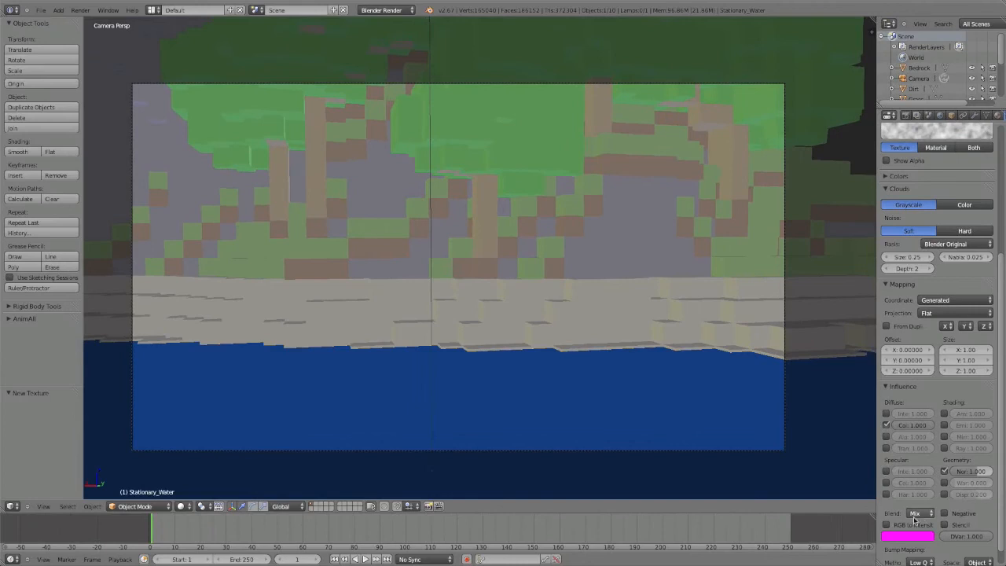
pyautogui.scroll(6, 988, 386)
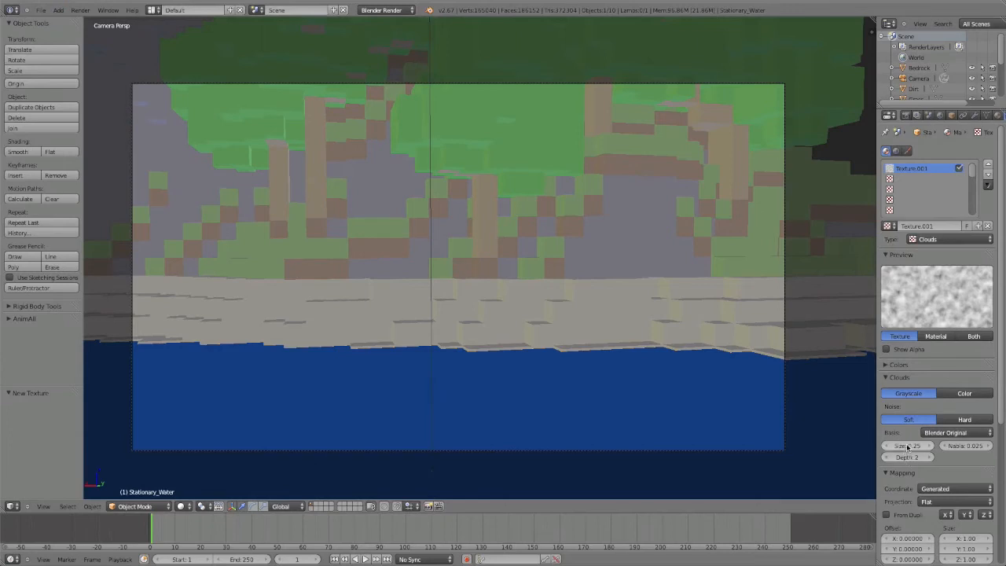
pyautogui.moveTo(904, 447); pyautogui.dragTo(888, 449)
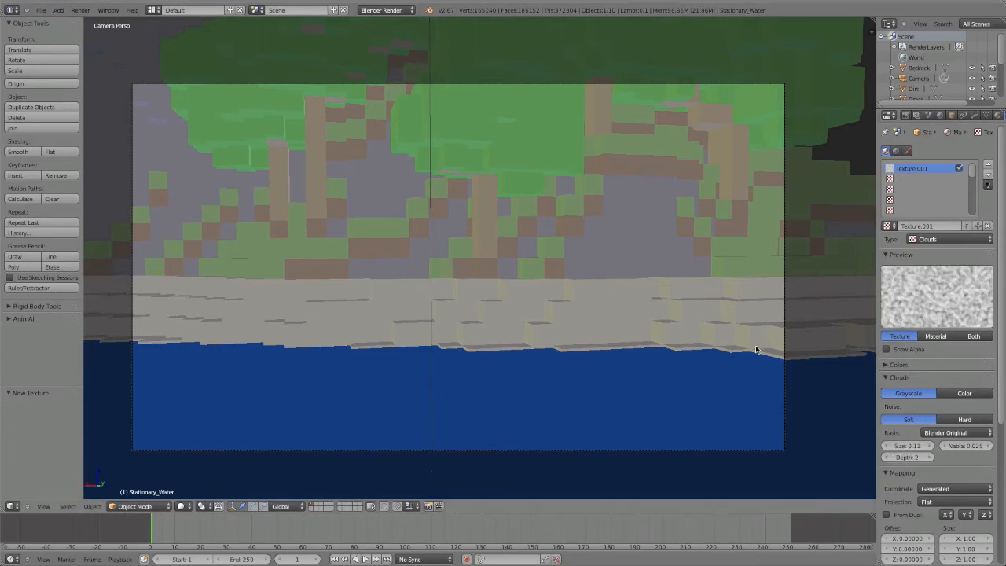
# - Render the camera view to check the rippled water, and stop the render partway
pyautogui.click(80, 10)
pyautogui.click(102, 25)
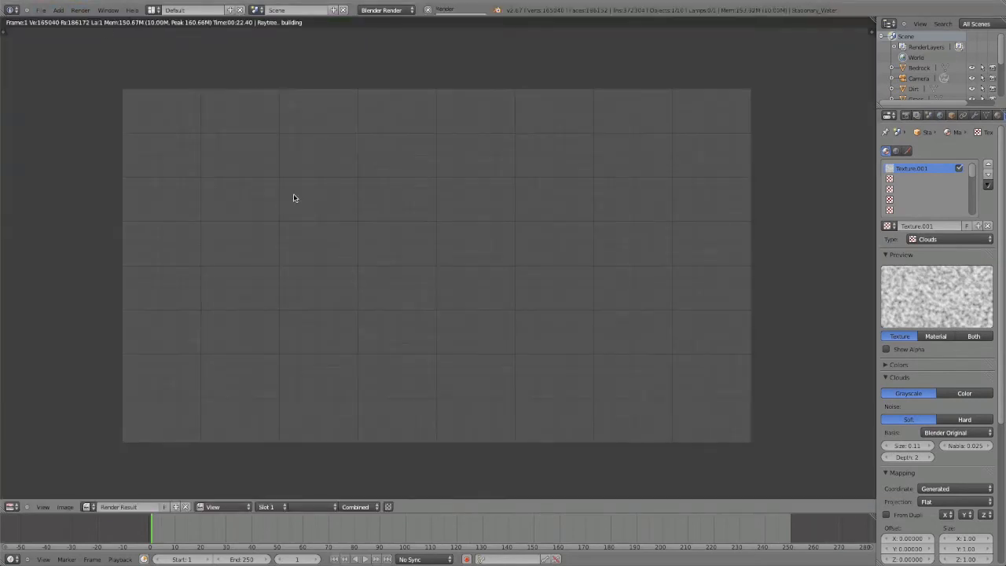
pyautogui.scroll(1, 512, 348)
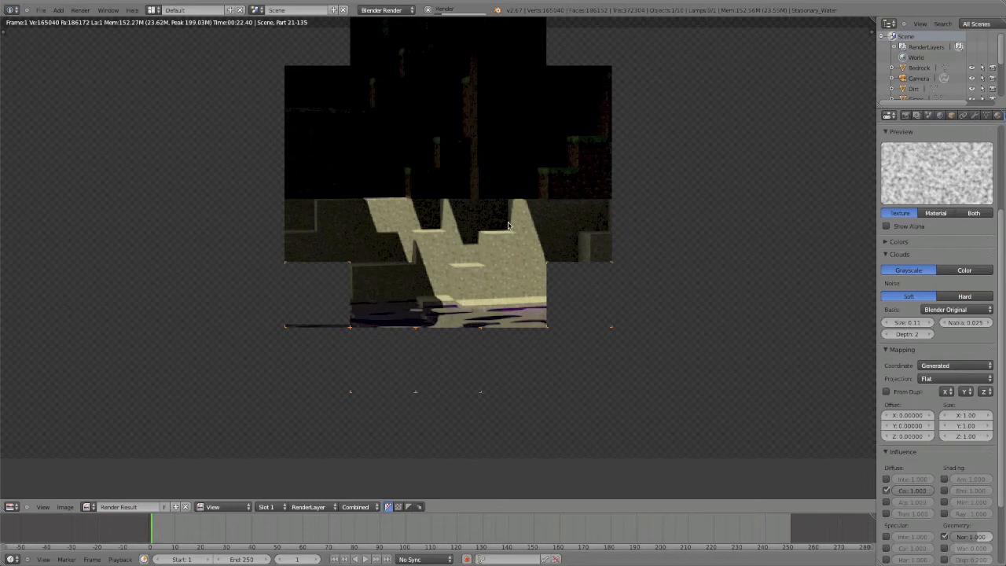
pyautogui.scroll(-2, 507, 203)
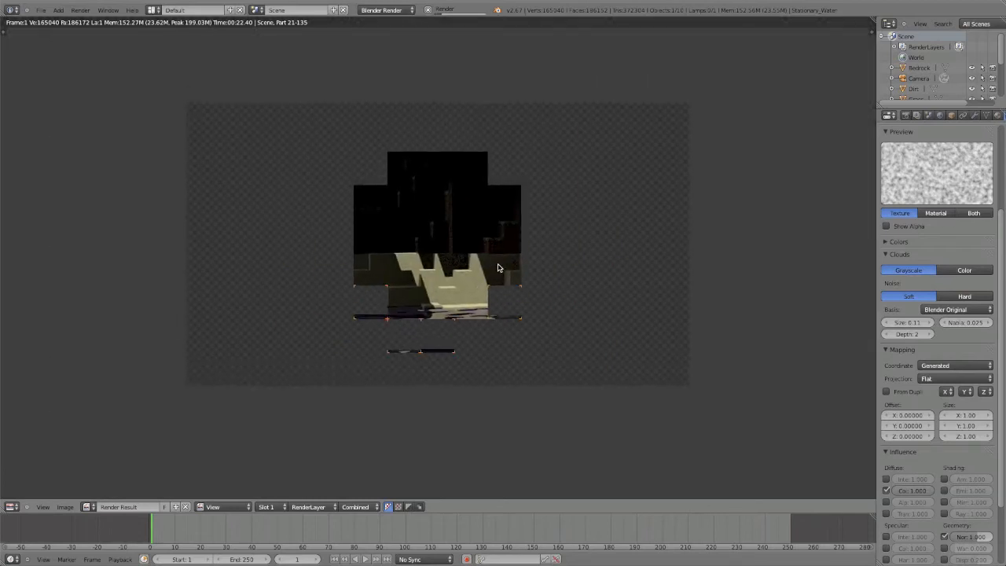
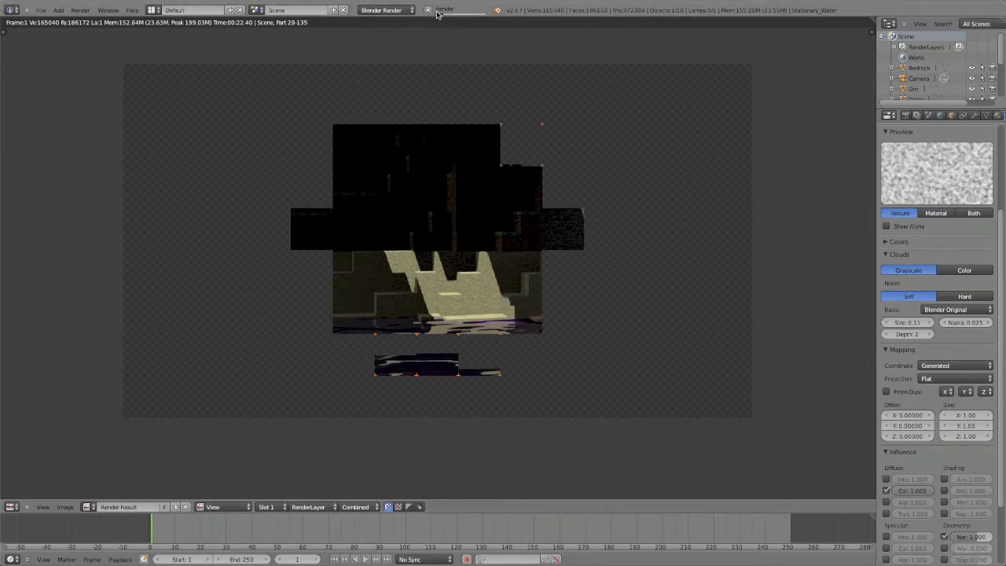
pyautogui.click(428, 11)
# - Change the Clouds texture's influence color to a muted blue
pyautogui.scroll(-4, 950, 532)
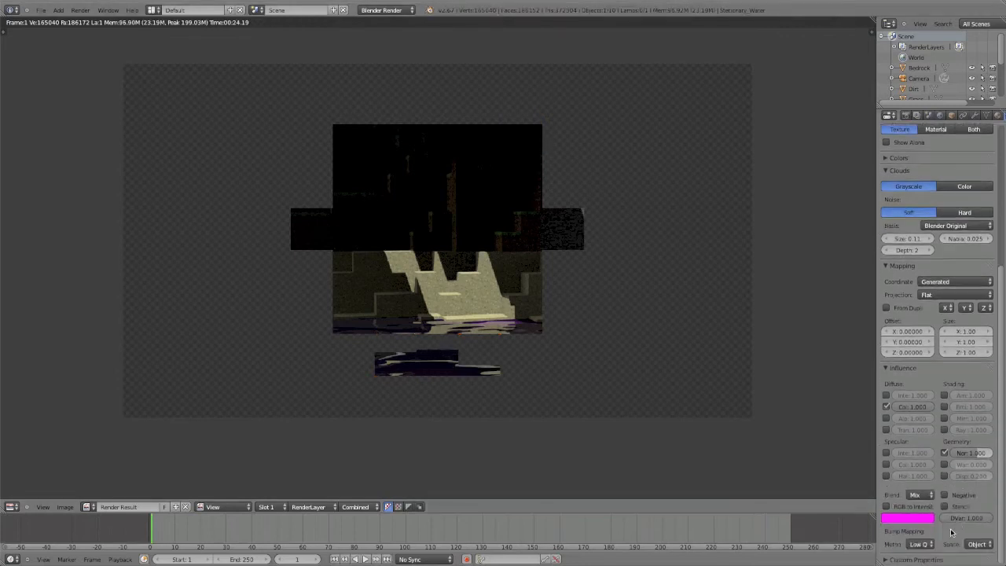
pyautogui.click(902, 515)
pyautogui.moveTo(903, 415); pyautogui.dragTo(927, 416)
pyautogui.click(908, 519)
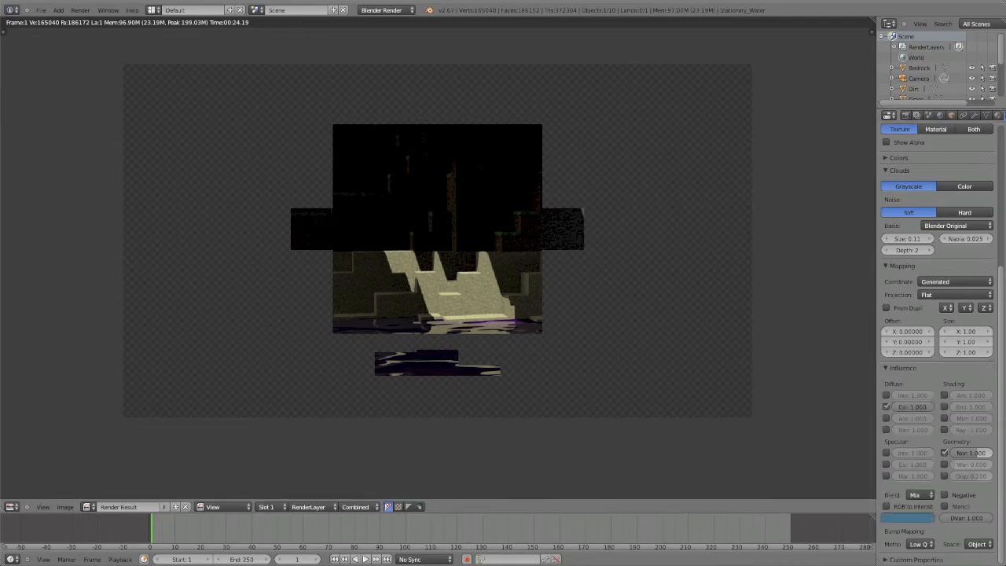
# - Render the scene again and examine the color, ripples and reflections of the water up close
pyautogui.click(80, 9)
pyautogui.click(94, 20)
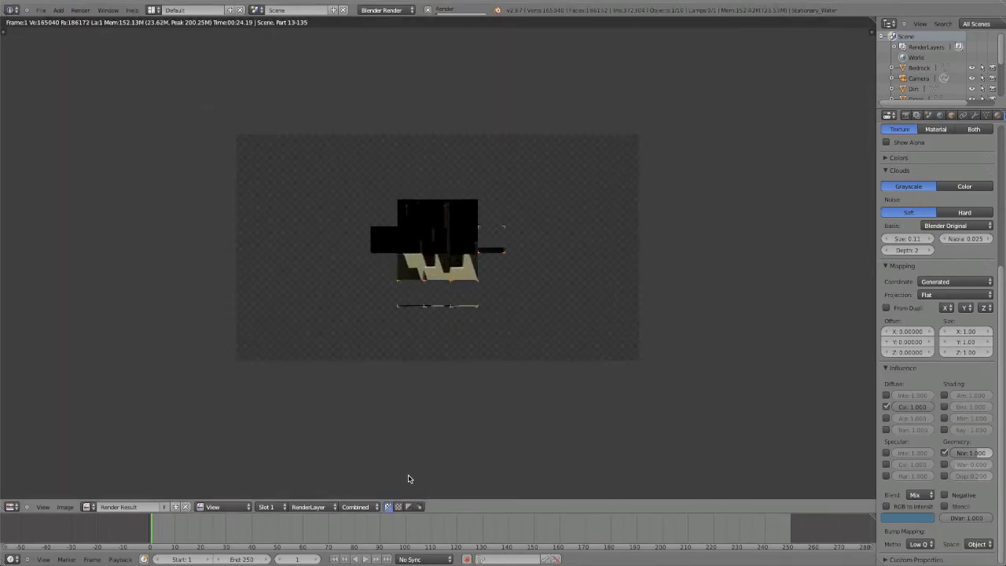
pyautogui.scroll(4, 325, 382)
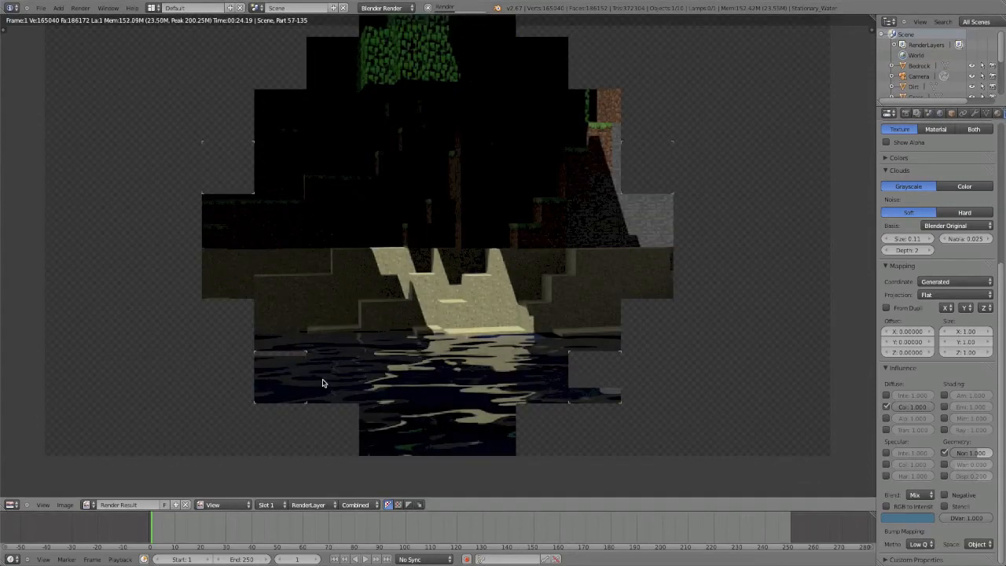
pyautogui.scroll(3, 327, 366)
pyautogui.scroll(-6, 328, 362)
pyautogui.scroll(3, 329, 362)
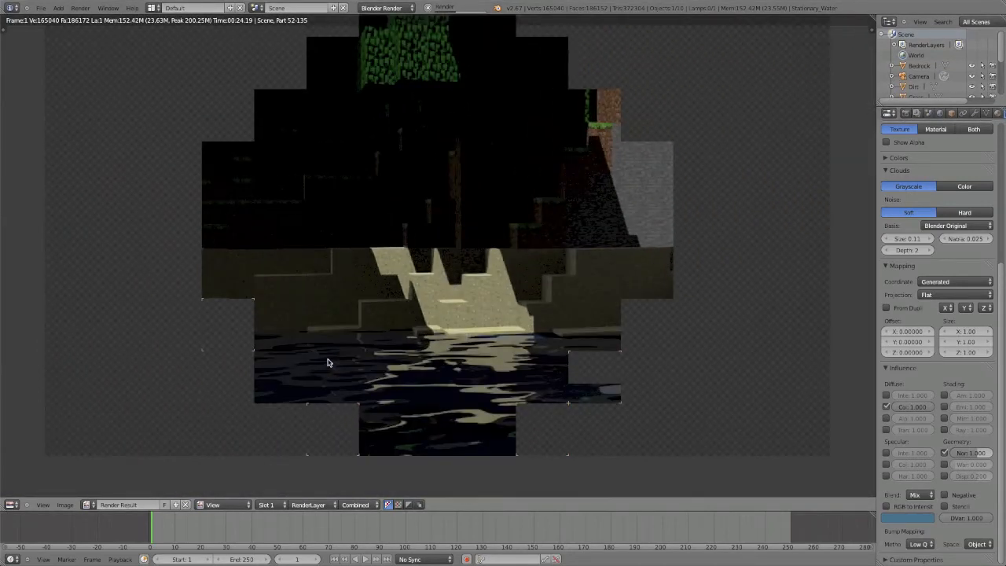
pyautogui.scroll(-3, 330, 359)
pyautogui.scroll(3, 332, 348)
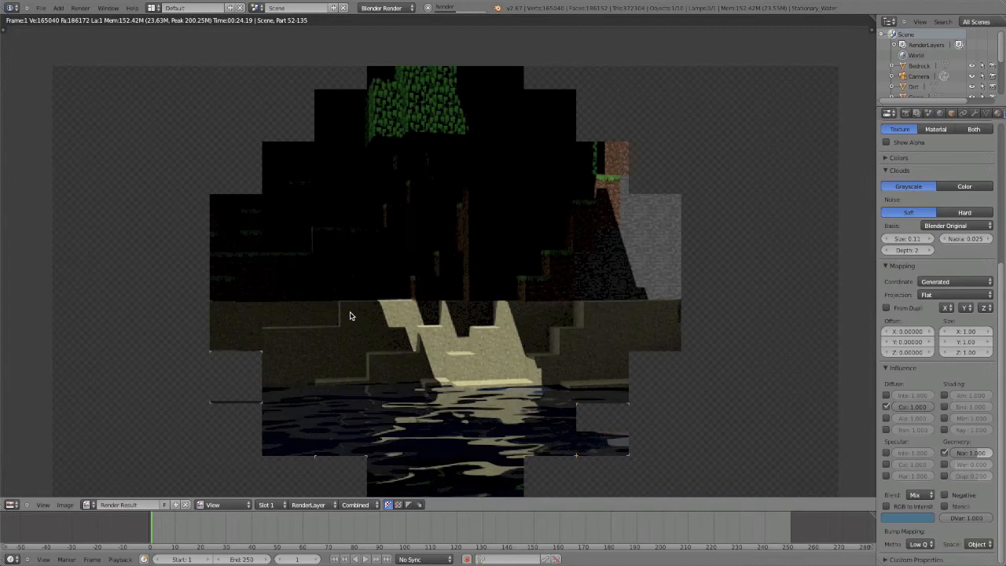
pyautogui.scroll(-1, 358, 321)
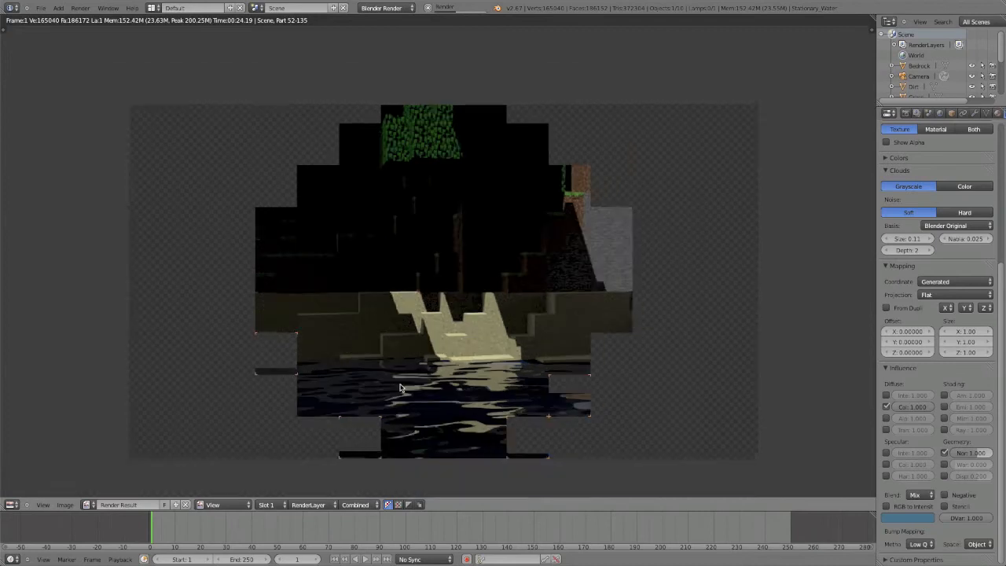
pyautogui.moveTo(401, 384); pyautogui.dragTo(396, 350, button='middle')
pyautogui.scroll(1, 425, 384)
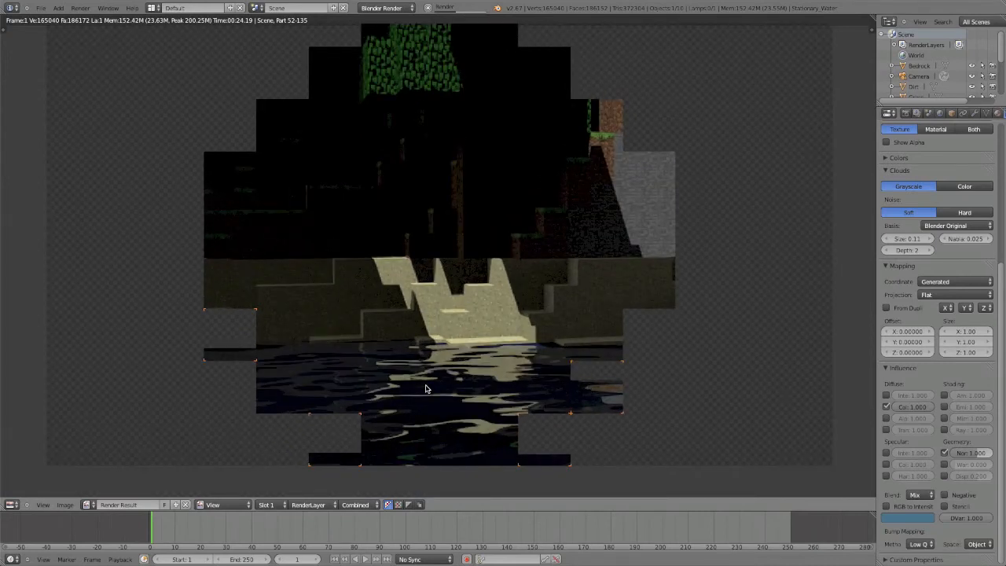
pyautogui.moveTo(427, 391); pyautogui.dragTo(356, 339, button='middle')
pyautogui.scroll(2, 348, 338)
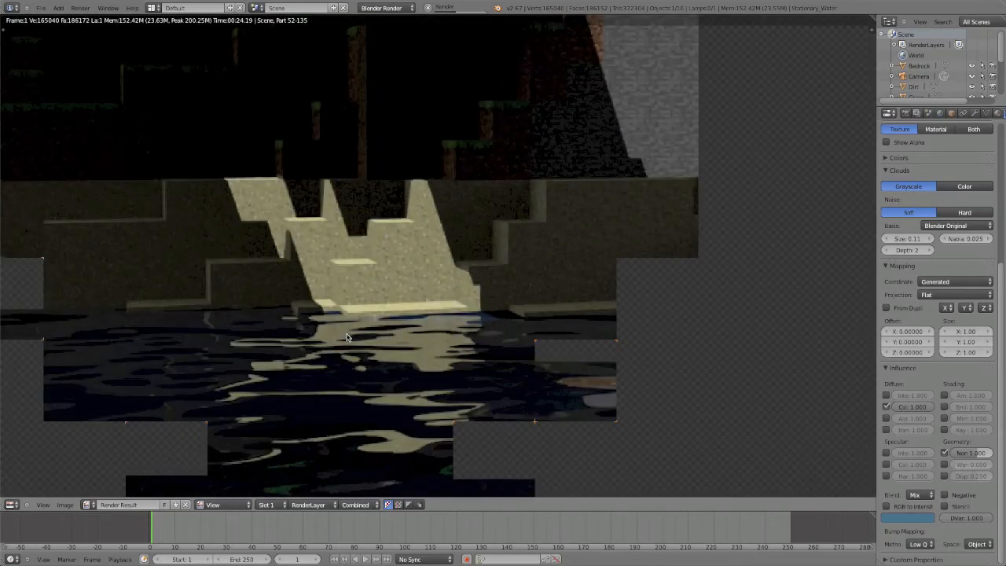
pyautogui.scroll(-4, 348, 338)
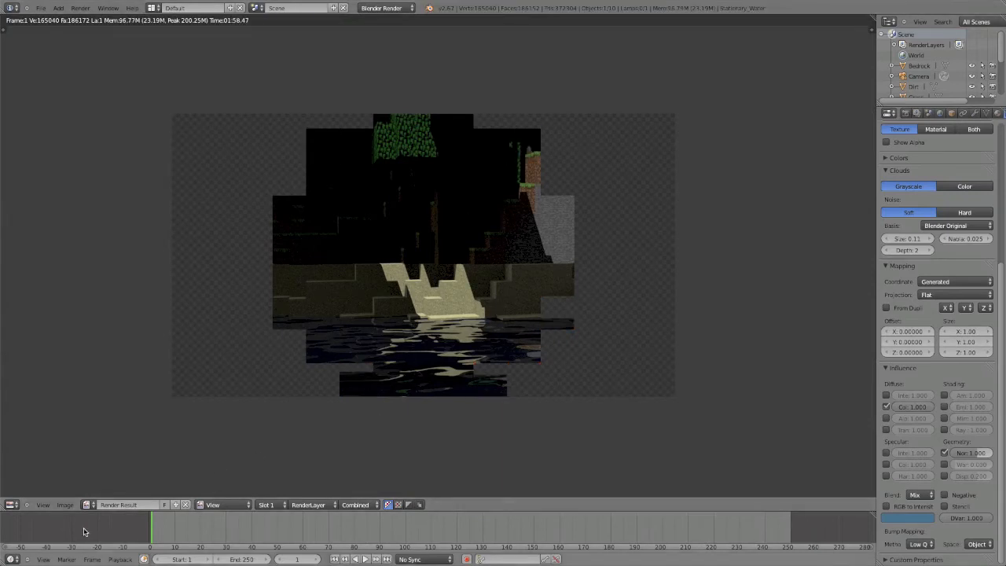
# - Return to the 3D view and raise the camera by about 1.42 units so it faces the treetops
pyautogui.click(12, 505)
pyautogui.click(14, 492)
pyautogui.scroll(-2, 497, 148)
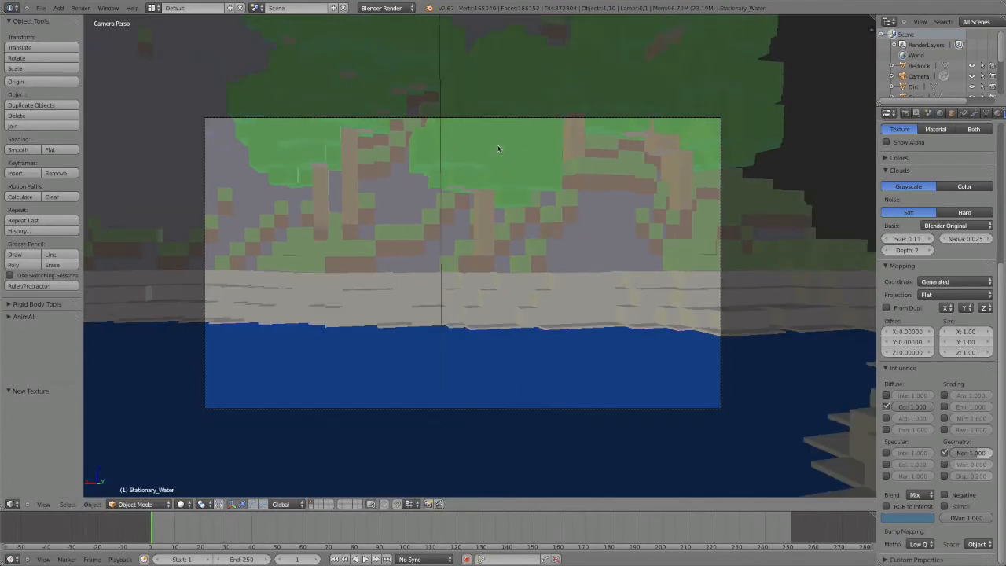
pyautogui.rightClick(497, 119)
pyautogui.press('g')
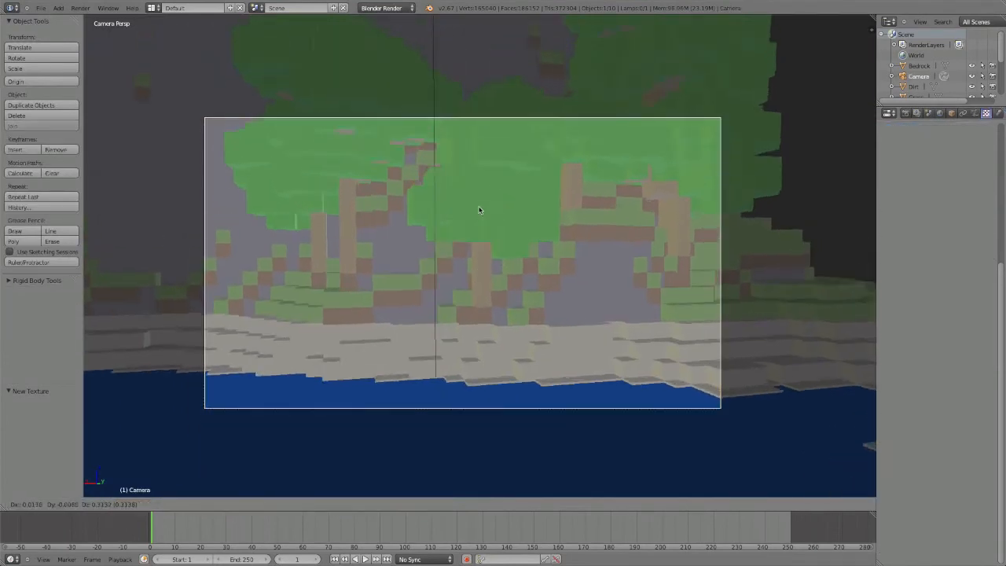
pyautogui.click(481, 143)
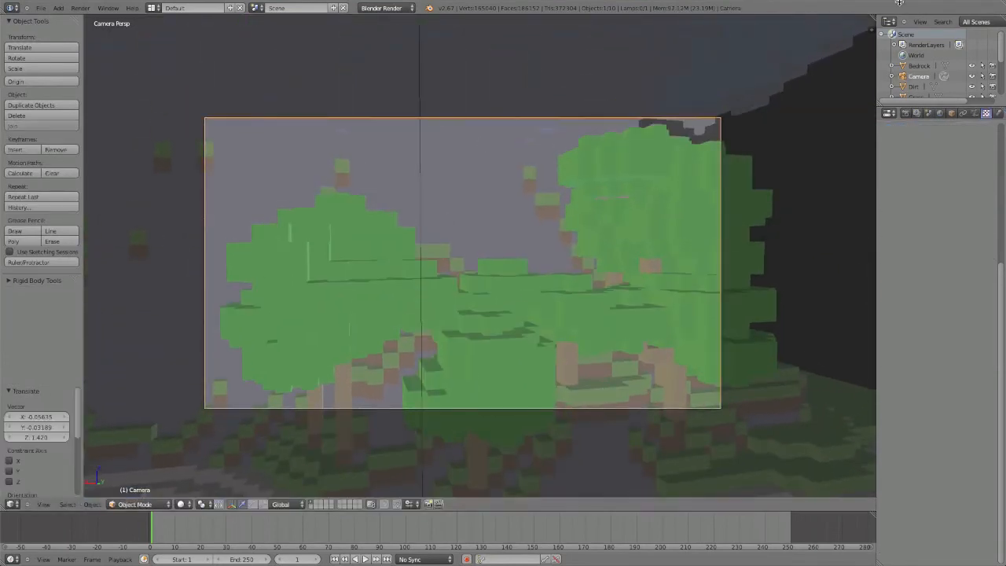
# - Render a test from the raised camera and return to the 3D view
pyautogui.click(81, 8)
pyautogui.click(96, 19)
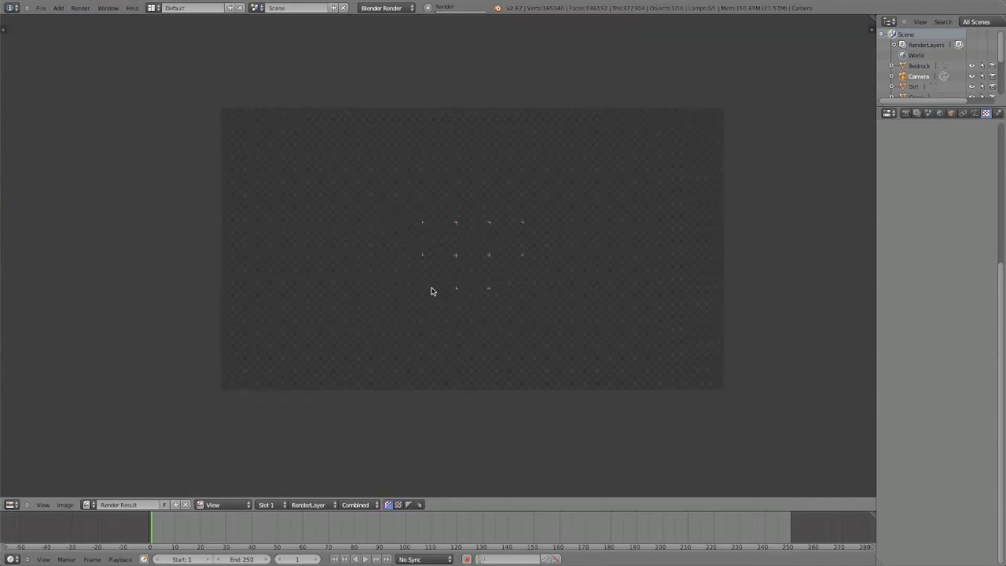
pyautogui.scroll(1, 433, 290)
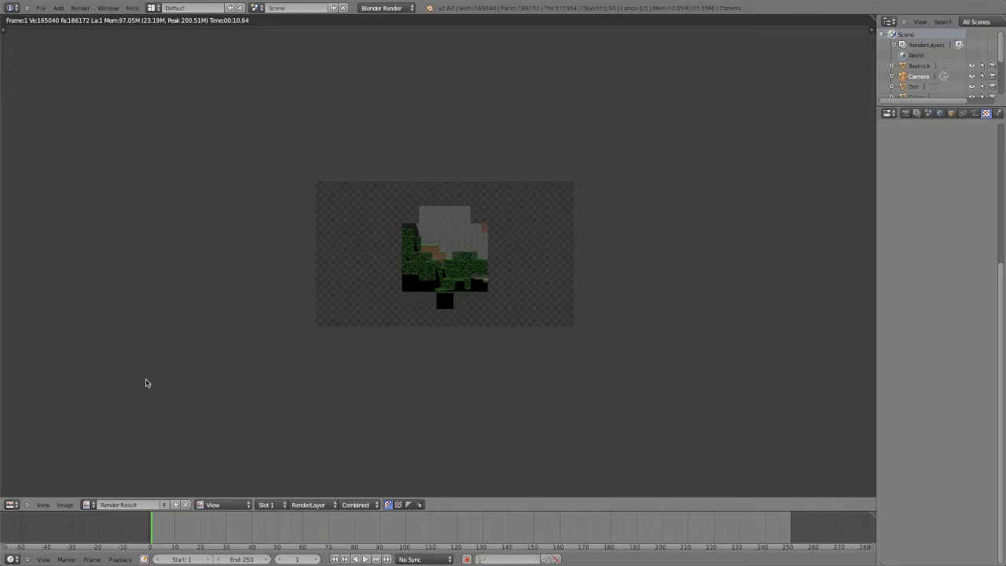
pyautogui.click(12, 504)
pyautogui.click(22, 492)
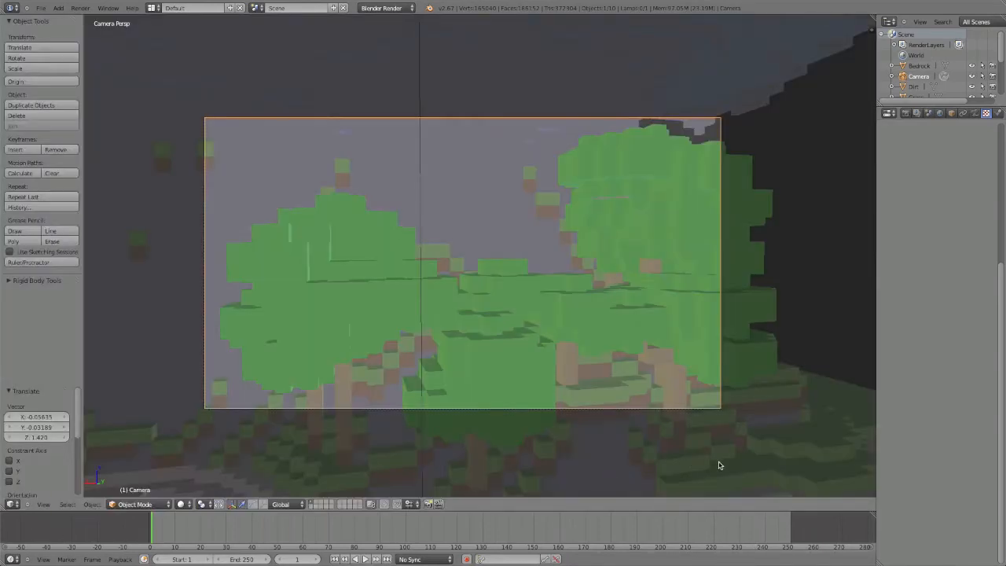
# - Orbit to a new viewpoint facing the wooded hillside and align the camera to it
pyautogui.keyDown('shift'); pyautogui.moveTo(636, 211); pyautogui.dragTo(582, 21, button='middle'); pyautogui.keyUp('shift')
pyautogui.keyDown('shift'); pyautogui.moveTo(543, 244); pyautogui.dragTo(644, 384, button='middle'); pyautogui.keyUp('shift')
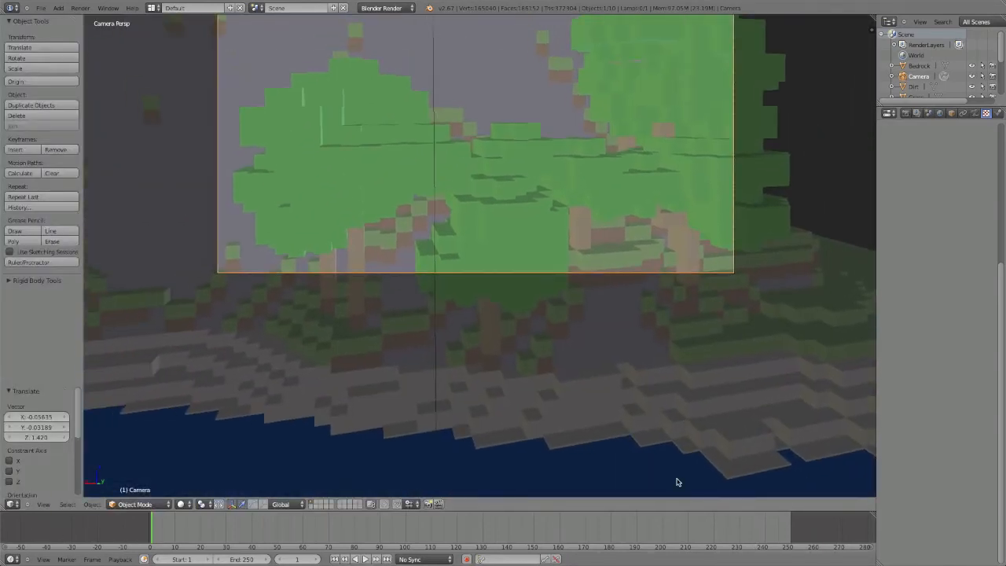
pyautogui.rightClick(587, 491)
pyautogui.moveTo(593, 483); pyautogui.dragTo(548, 274, button='middle')
pyautogui.scroll(-4, 550, 274)
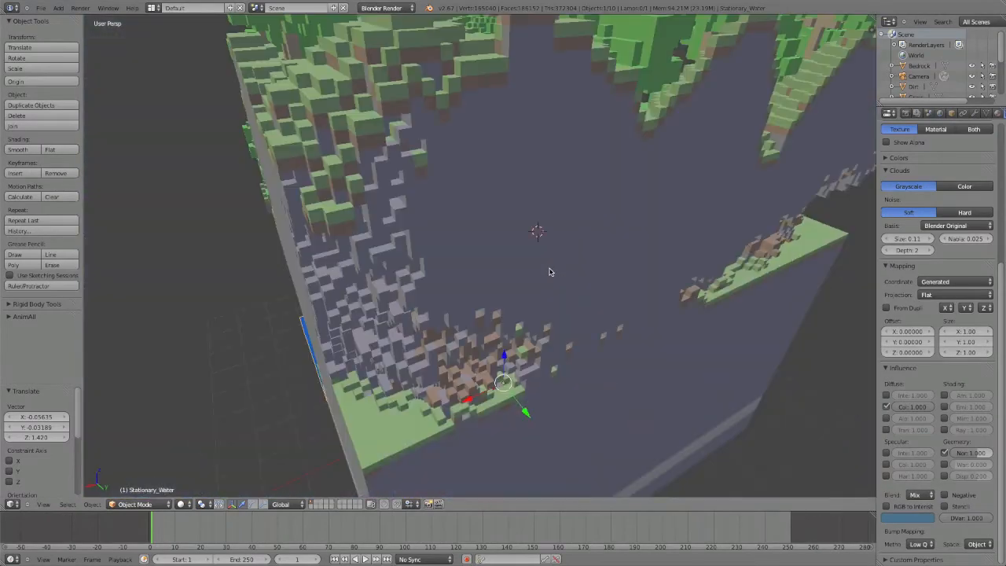
pyautogui.moveTo(550, 272); pyautogui.dragTo(474, 342, button='middle')
pyautogui.scroll(2, 491, 317)
pyautogui.press('ctrl+alt+KP_0')
# - Move the camera back about 0.033 units along its local Z axis
pyautogui.press('g')
pyautogui.press('z')
pyautogui.press('z')
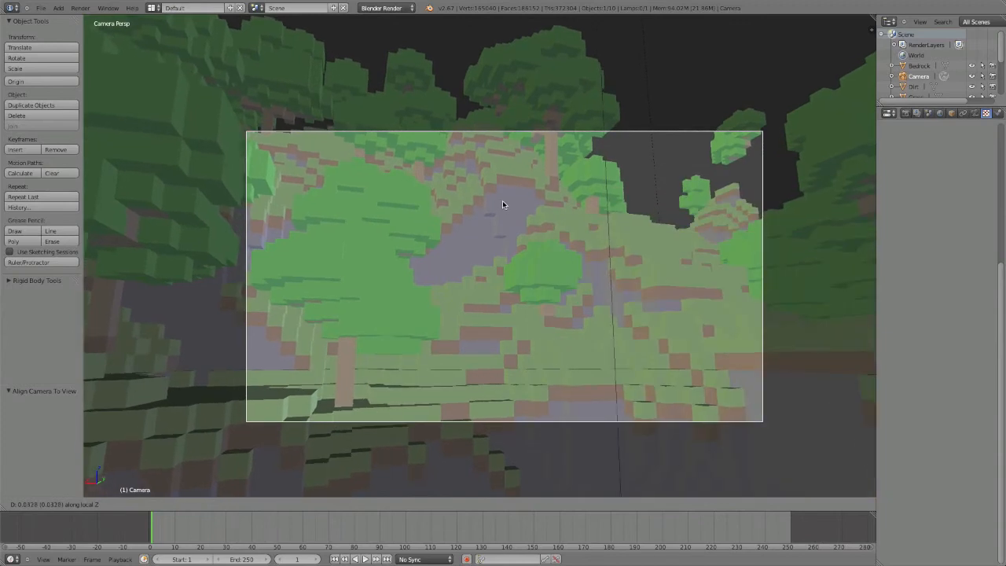
pyautogui.click(502, 201)
# - Open the Leaves object in Edit Mode with face selection, close up on the floating tree crown
pyautogui.rightClick(755, 117)
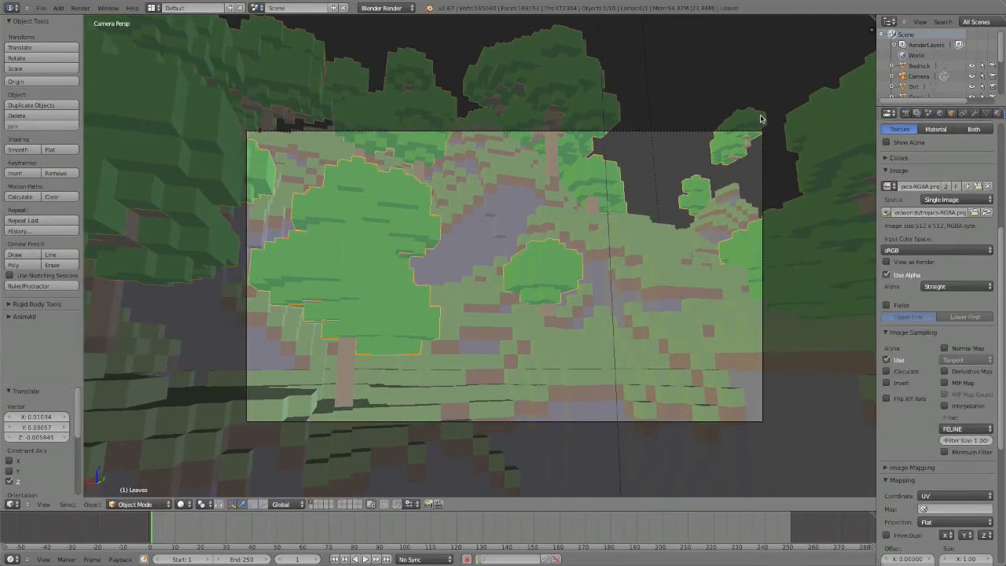
pyautogui.moveTo(759, 117); pyautogui.dragTo(263, 305, button='middle')
pyautogui.scroll(-4, 671, 204)
pyautogui.press('Tab')
pyautogui.scroll(2, 446, 306)
pyautogui.scroll(3, 499, 286)
pyautogui.scroll(4, 467, 294)
pyautogui.moveTo(466, 293); pyautogui.dragTo(508, 279, button='middle')
pyautogui.click(319, 504)
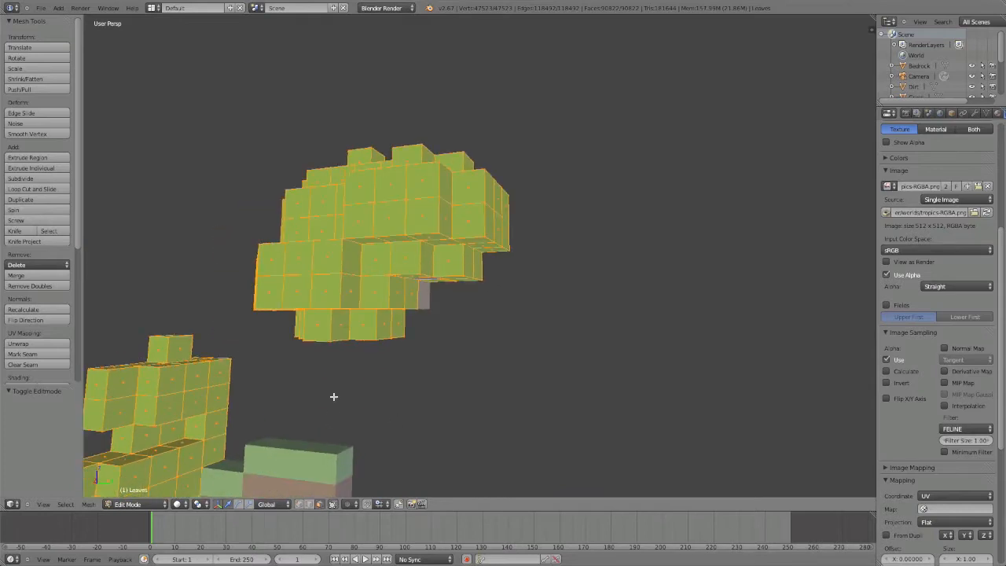
# - Box-select all leaf blocks of the floating tree crown and its smaller neighbouring clump in wireframe and delete their vertices
pyautogui.scroll(-9, 363, 328)
pyautogui.scroll(-6, 347, 329)
pyautogui.scroll(2, 344, 329)
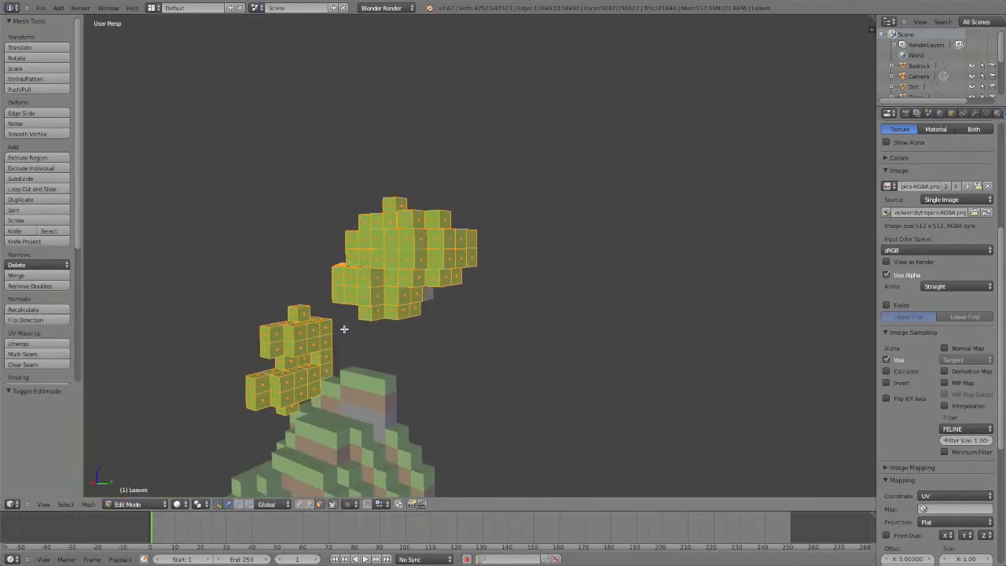
pyautogui.press('z')
pyautogui.moveTo(365, 319); pyautogui.dragTo(384, 297, button='middle')
pyautogui.rightClick(384, 293)
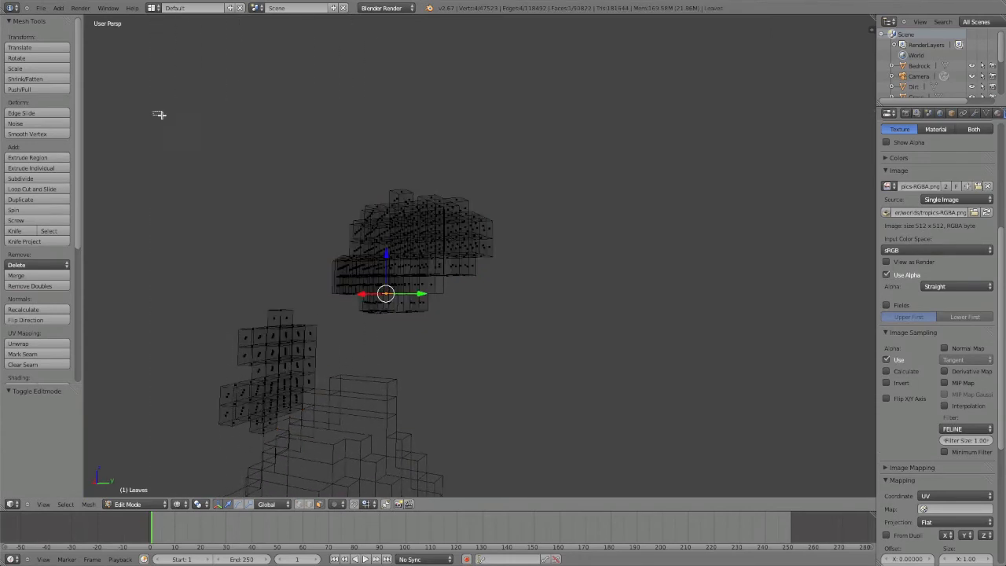
pyautogui.moveTo(153, 111); pyautogui.dragTo(637, 439)
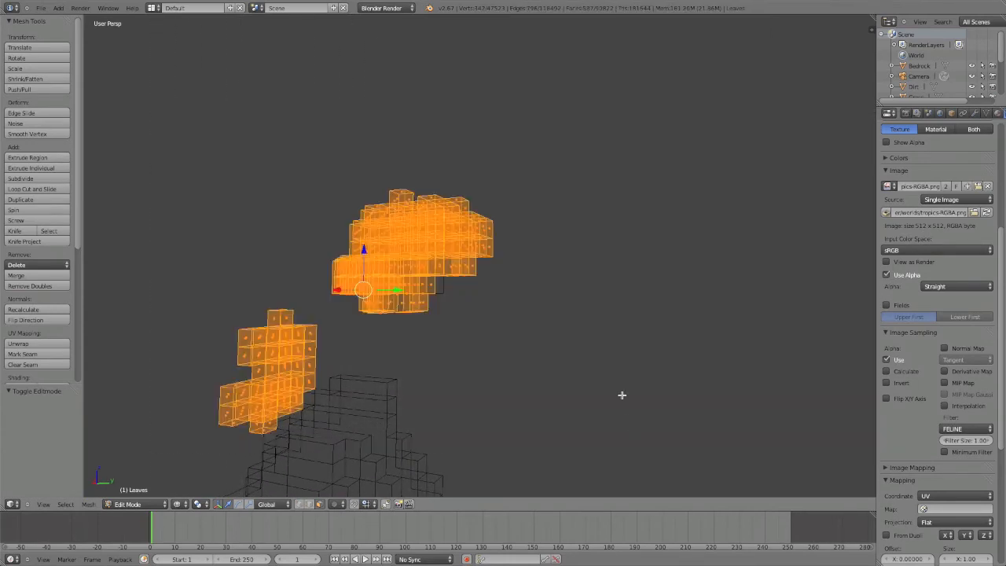
pyautogui.press('x')
pyautogui.click(621, 395)
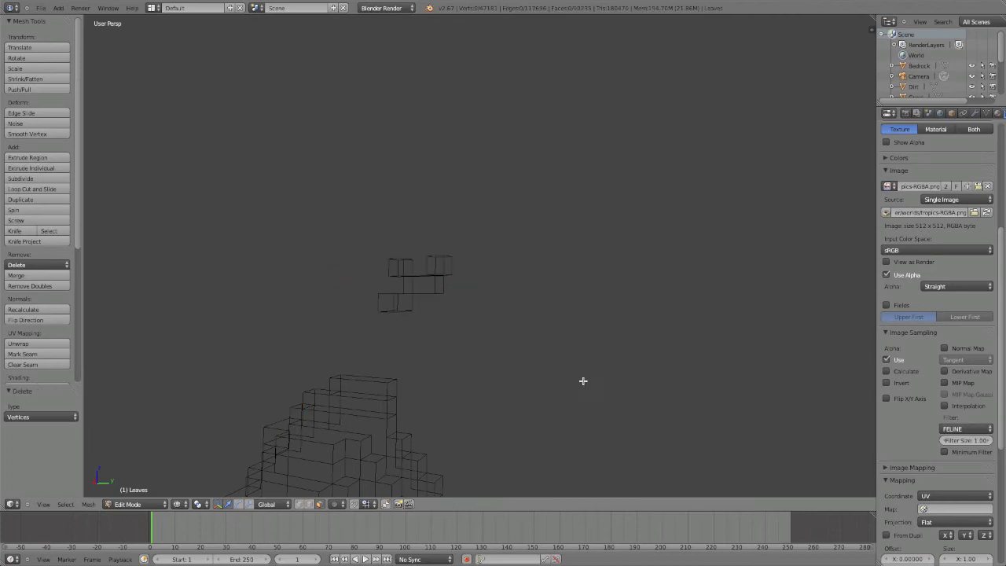
# - Open the Log object in Edit Mode and delete the floating trunk blocks left above the hill
pyautogui.press('Tab')
pyautogui.click(422, 285)
pyautogui.press('Tab')
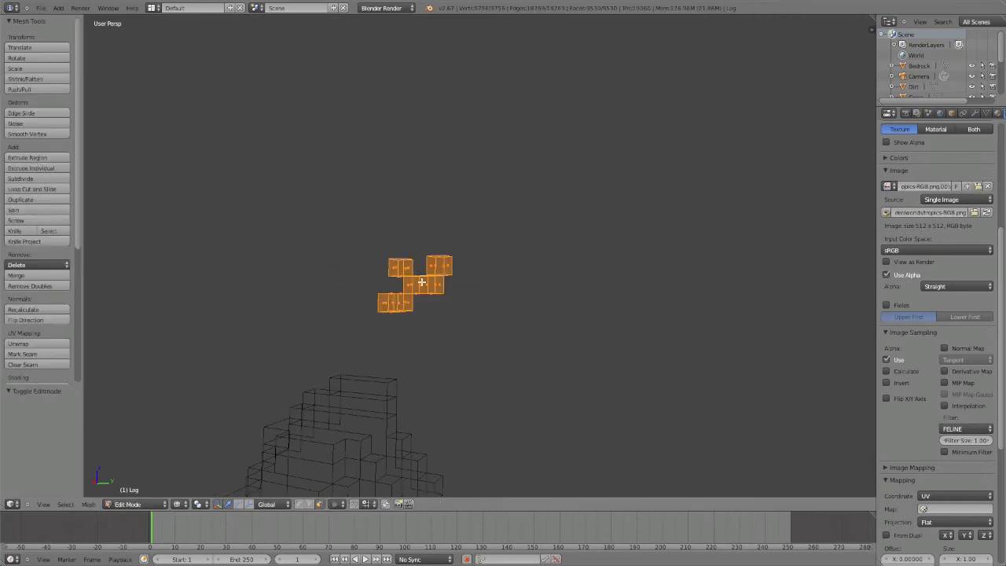
pyautogui.rightClick(421, 285)
pyautogui.moveTo(336, 207); pyautogui.dragTo(638, 339)
pyautogui.press('x')
pyautogui.click(585, 335)
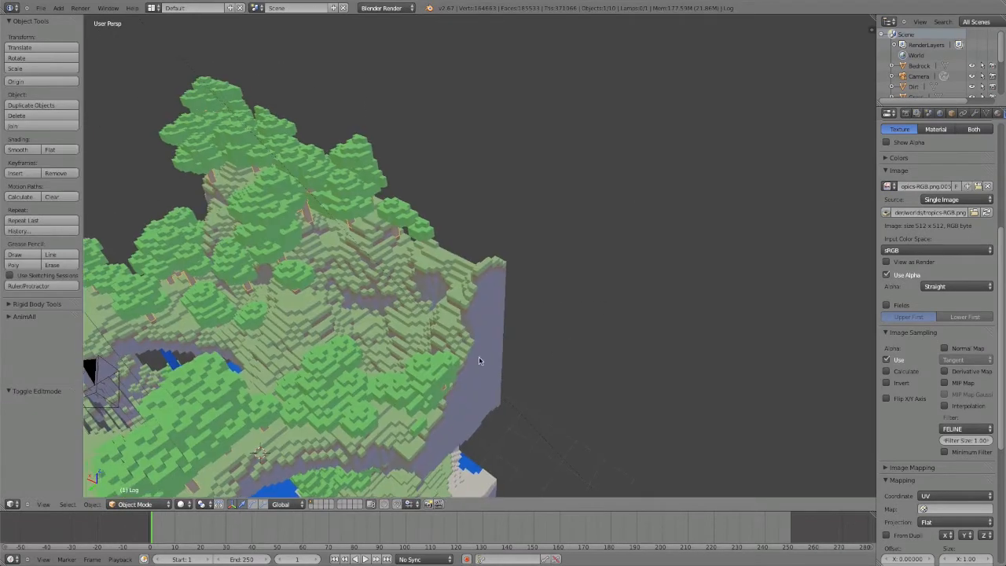
# - Render a test image from the camera, inspect the lighting on the hillside, and return to the 3D view
pyautogui.moveTo(480, 360); pyautogui.dragTo(597, 279, button='middle')
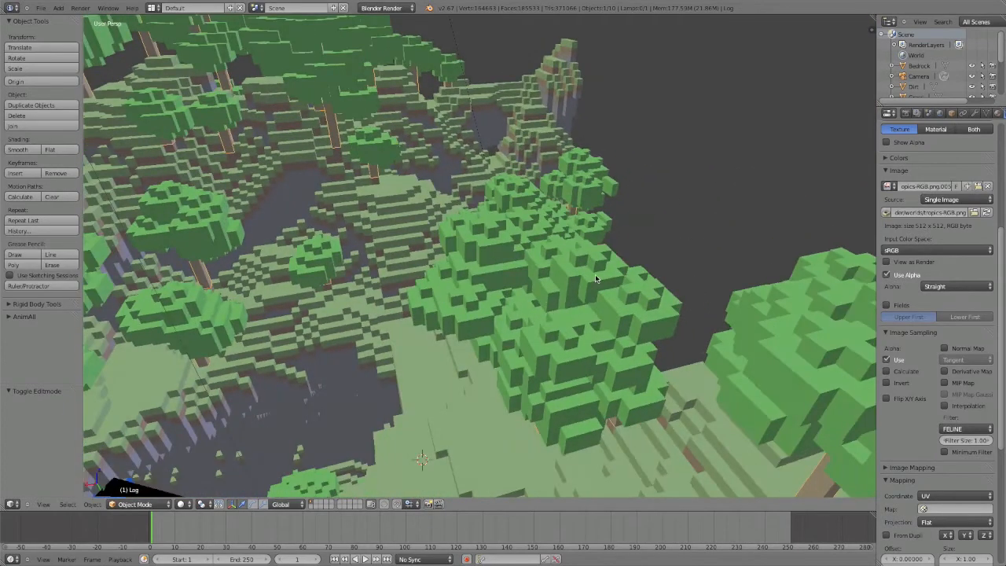
pyautogui.click(81, 8)
pyautogui.click(87, 19)
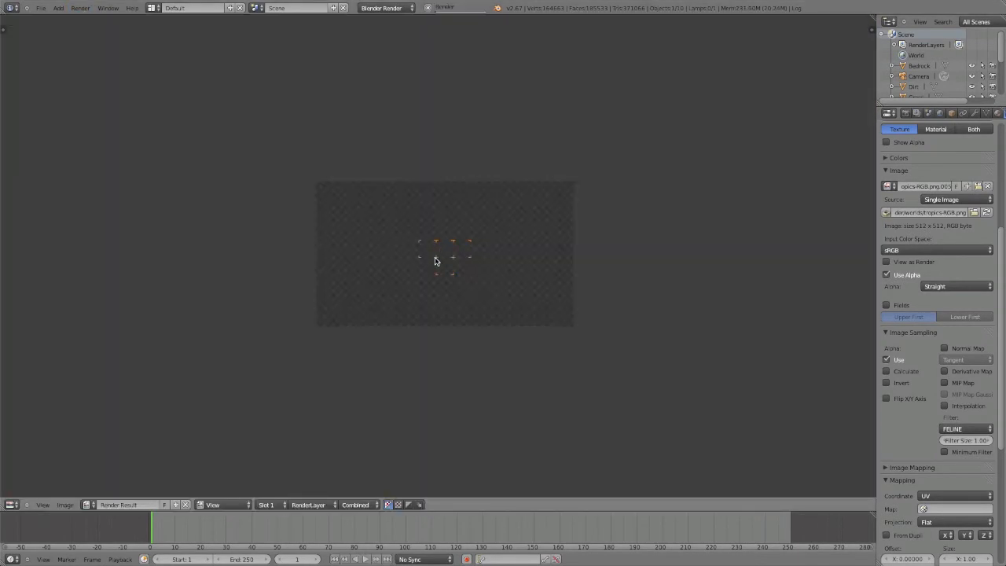
pyautogui.scroll(5, 437, 257)
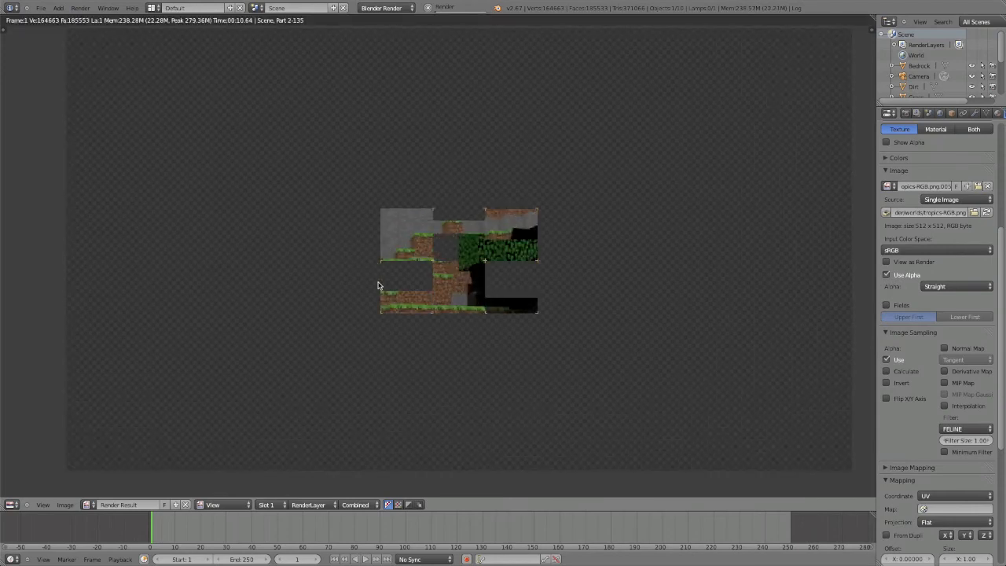
pyautogui.scroll(1, 391, 292)
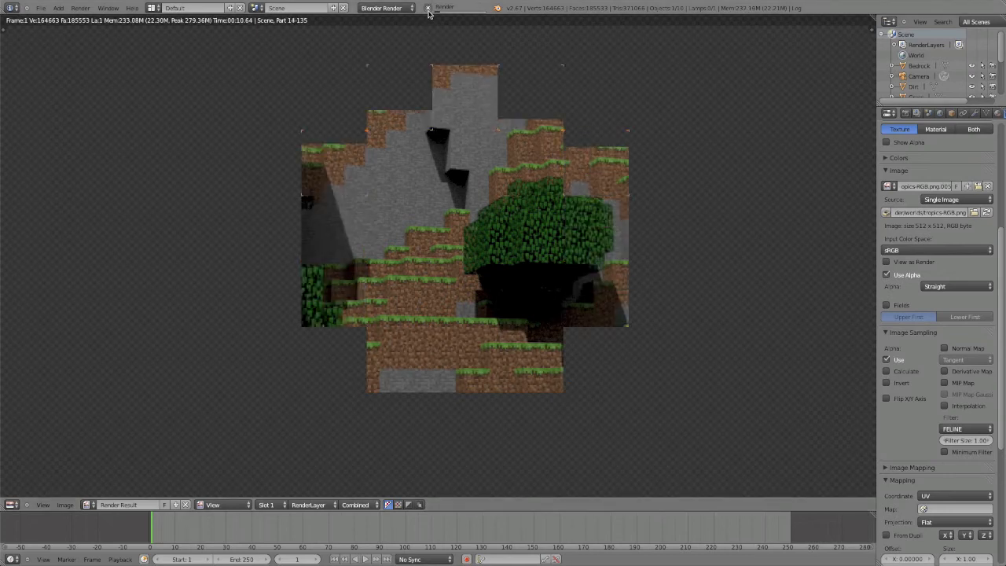
pyautogui.scroll(-3, 424, 392)
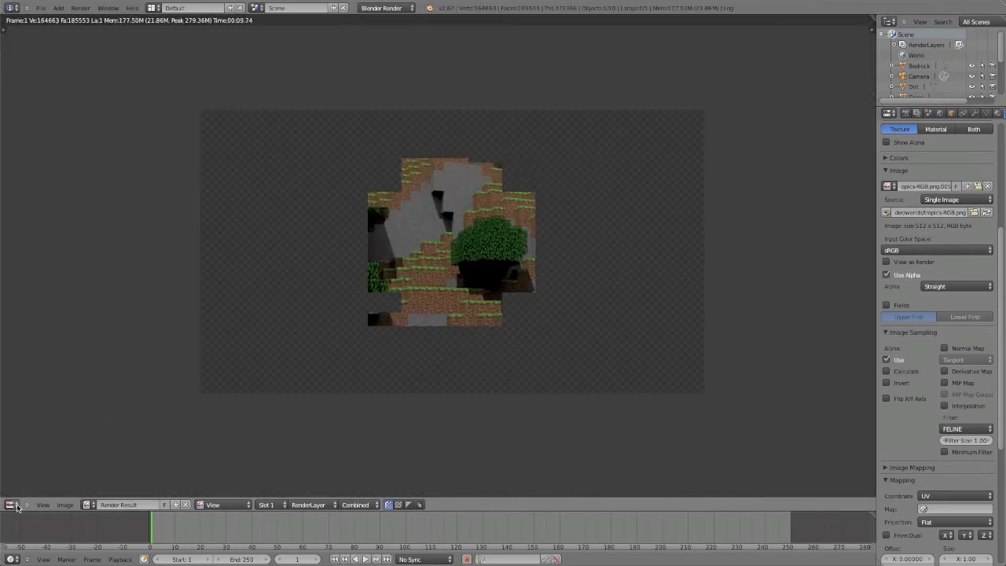
pyautogui.click(18, 506)
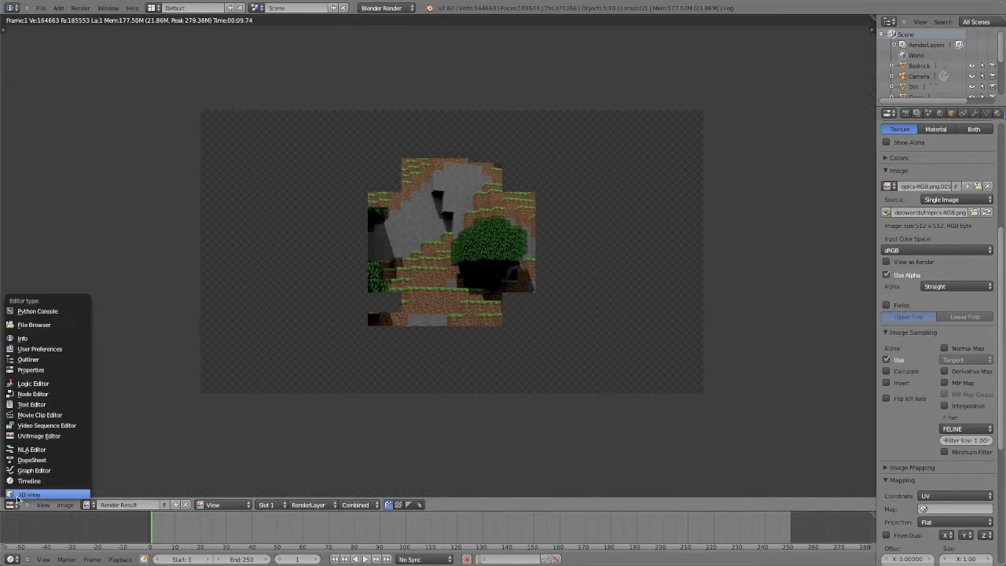
pyautogui.click(19, 492)
# - Select the Sun lamp above the landscape and rotate it about 127.66° around the global Z axis
pyautogui.scroll(-6, 485, 160)
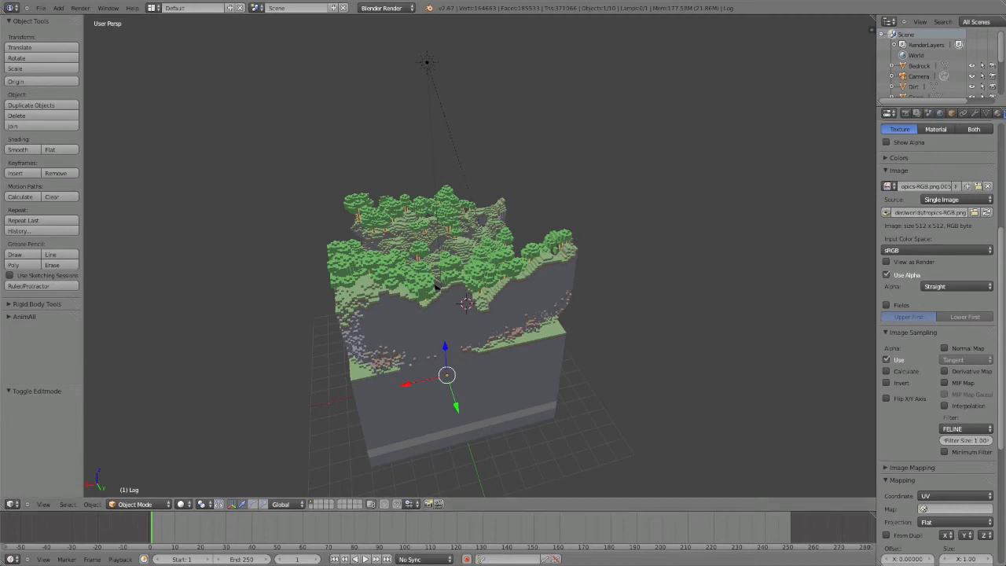
pyautogui.scroll(3, 431, 151)
pyautogui.keyDown('shift'); pyautogui.moveTo(440, 77); pyautogui.dragTo(451, 220, button='middle'); pyautogui.keyUp('shift')
pyautogui.rightClick(449, 283)
pyautogui.moveTo(449, 289); pyautogui.dragTo(344, 225, button='middle')
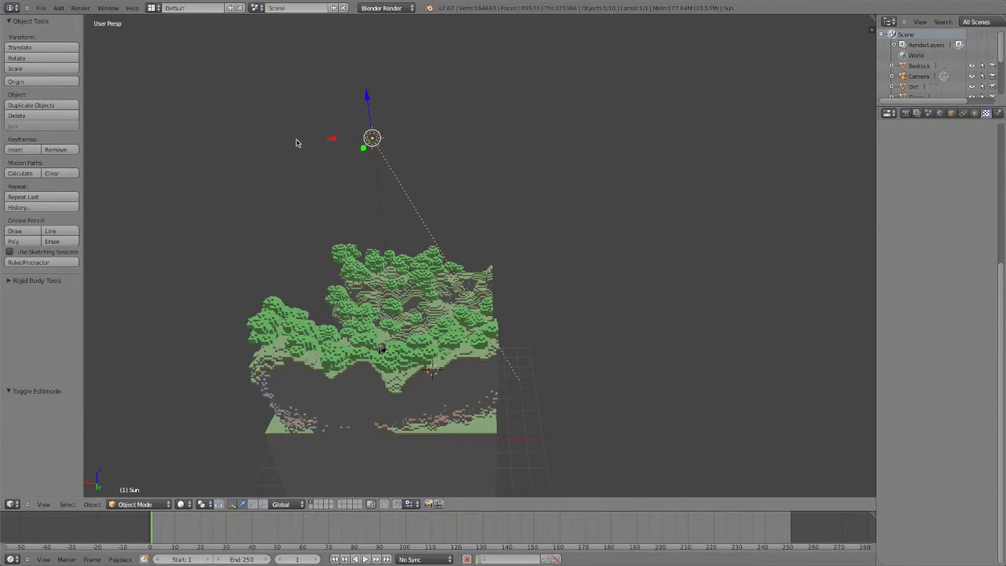
pyautogui.moveTo(296, 143); pyautogui.dragTo(415, 209, button='middle')
pyautogui.press('r')
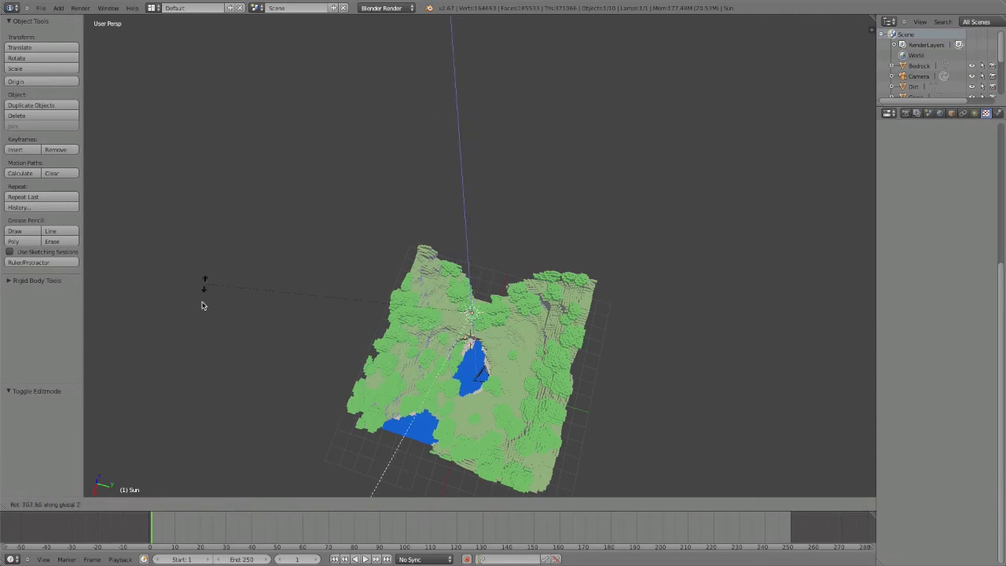
pyautogui.click(253, 386)
# - Tilt the Sun lamp about -37.95° around the global Y axis
pyautogui.moveTo(259, 355); pyautogui.dragTo(232, 293, button='middle')
pyautogui.moveTo(555, 234); pyautogui.dragTo(580, 241, button='middle')
pyautogui.press('r')
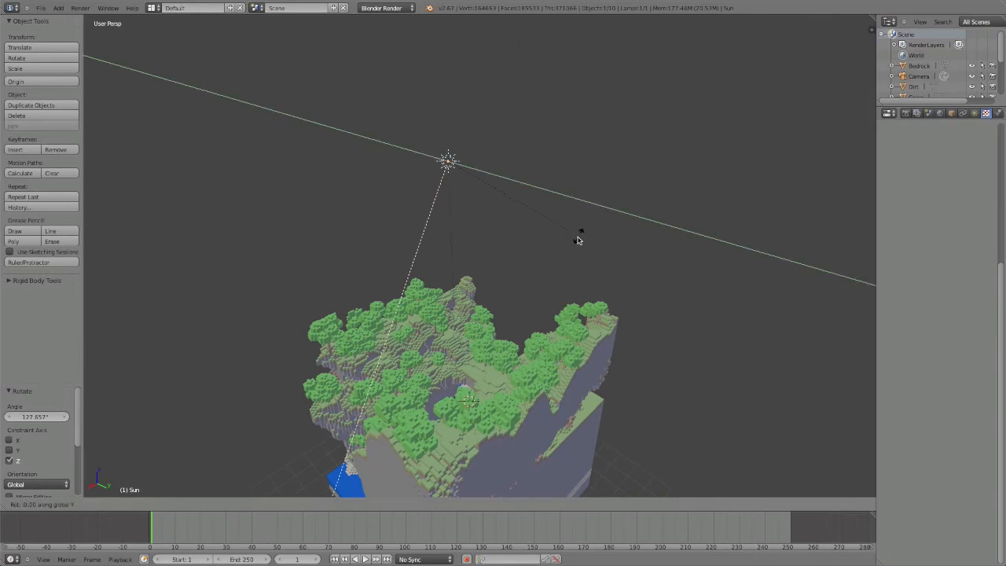
pyautogui.rightClick(563, 207)
pyautogui.moveTo(563, 206); pyautogui.dragTo(597, 253, button='middle')
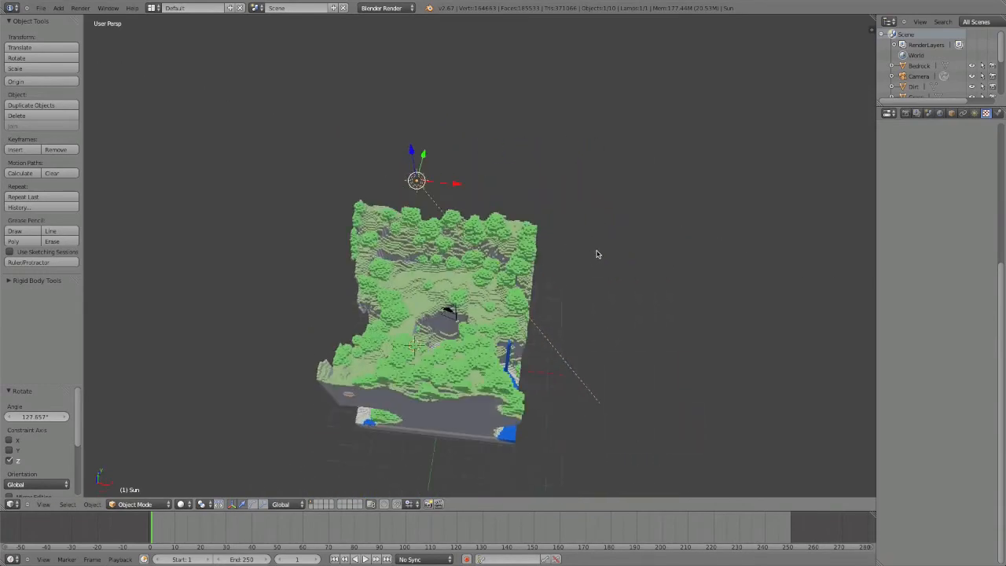
pyautogui.press('r')
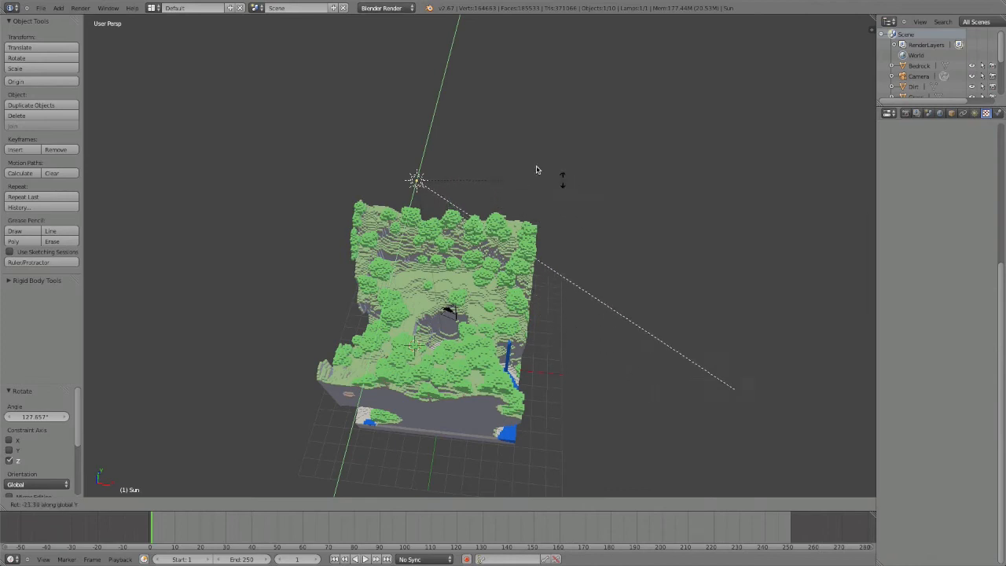
pyautogui.click(512, 158)
# - Refine the Sun's direction by rotating it about 18.1° around global Y and about 9.4° around global Z
pyautogui.moveTo(511, 157)
pyautogui.mouseDown(button='middle')
pyautogui.moveTo(501, 166)
pyautogui.moveTo(405, 144)
pyautogui.moveTo(520, 143)
pyautogui.mouseUp(button='middle')
pyautogui.moveTo(587, 156); pyautogui.dragTo(525, 170, button='middle')
pyautogui.press('r')
pyautogui.press('y')
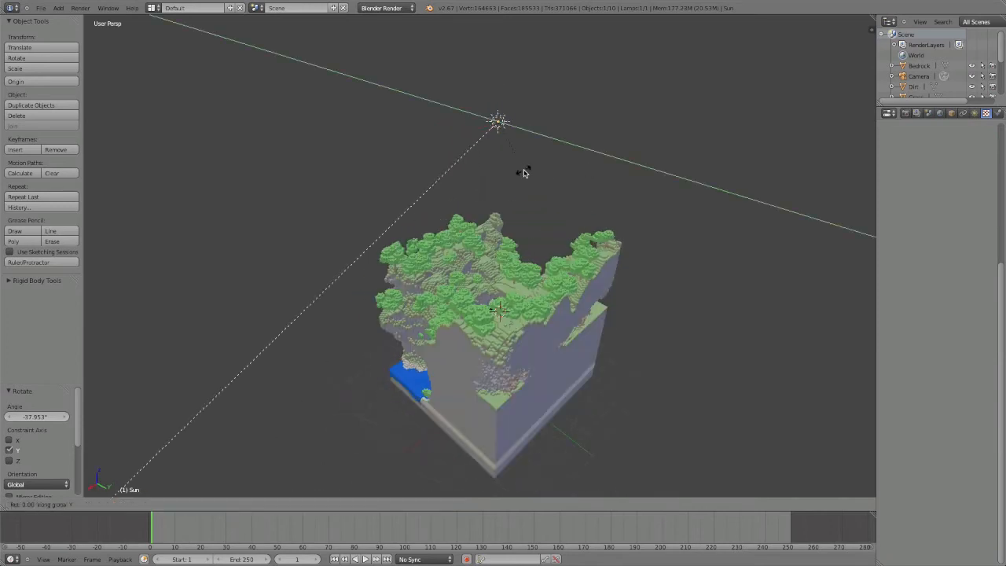
pyautogui.click(545, 171)
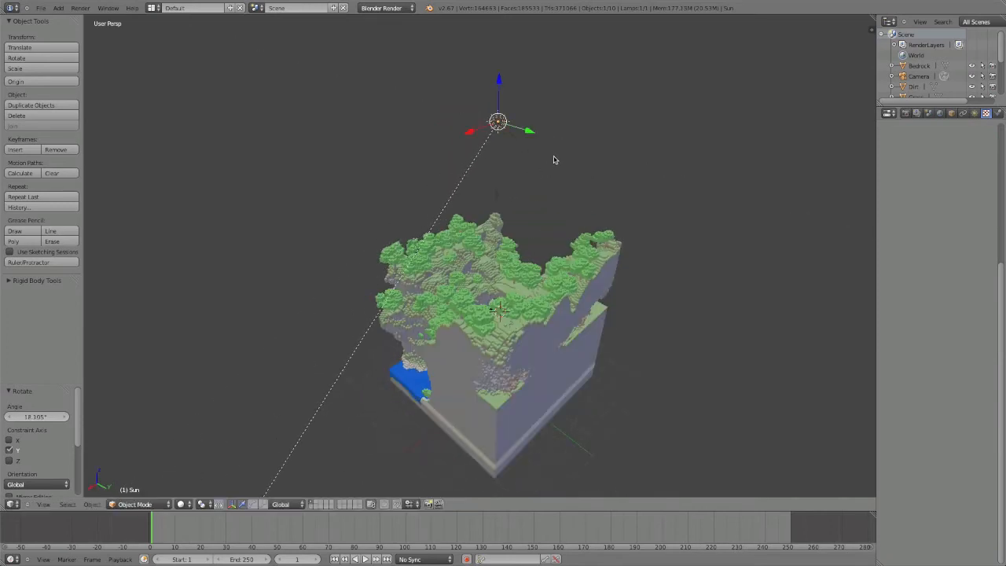
pyautogui.press('r')
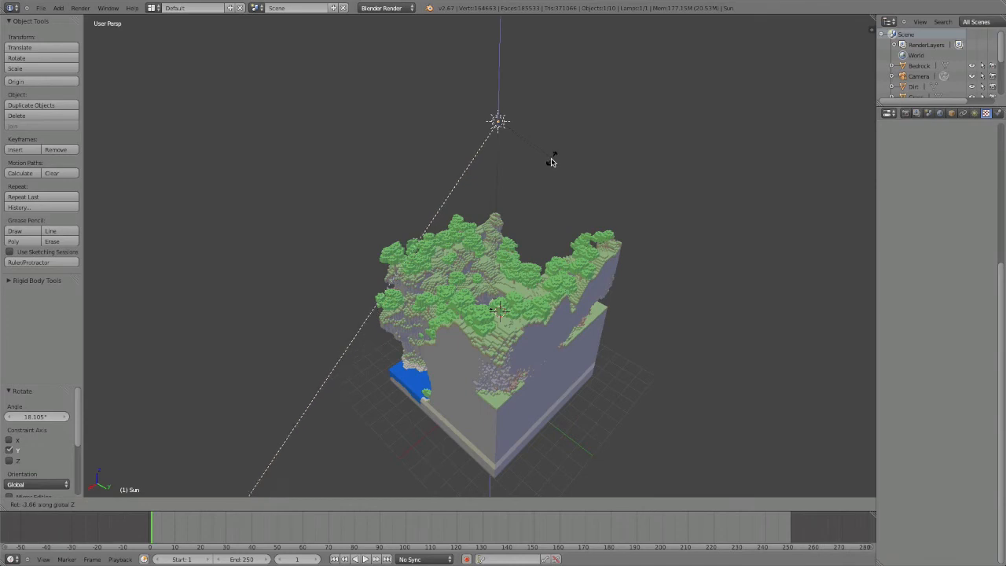
pyautogui.click(553, 163)
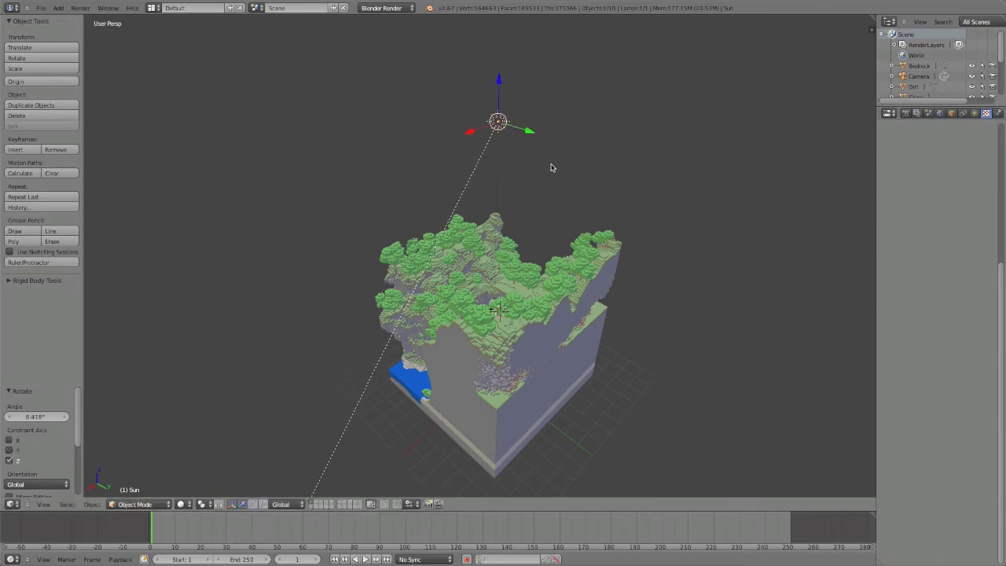
# - Align the camera to a new viewpoint facing the terraced hillside and move it back about 0.12 units along its local Z axis
pyautogui.moveTo(553, 164); pyautogui.dragTo(370, 184, button='middle')
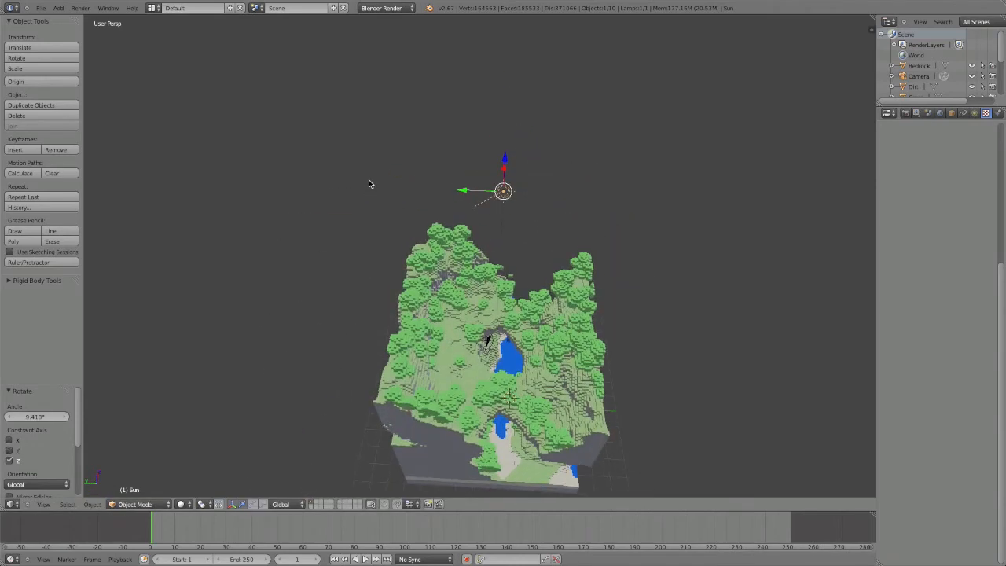
pyautogui.press('KP_0')
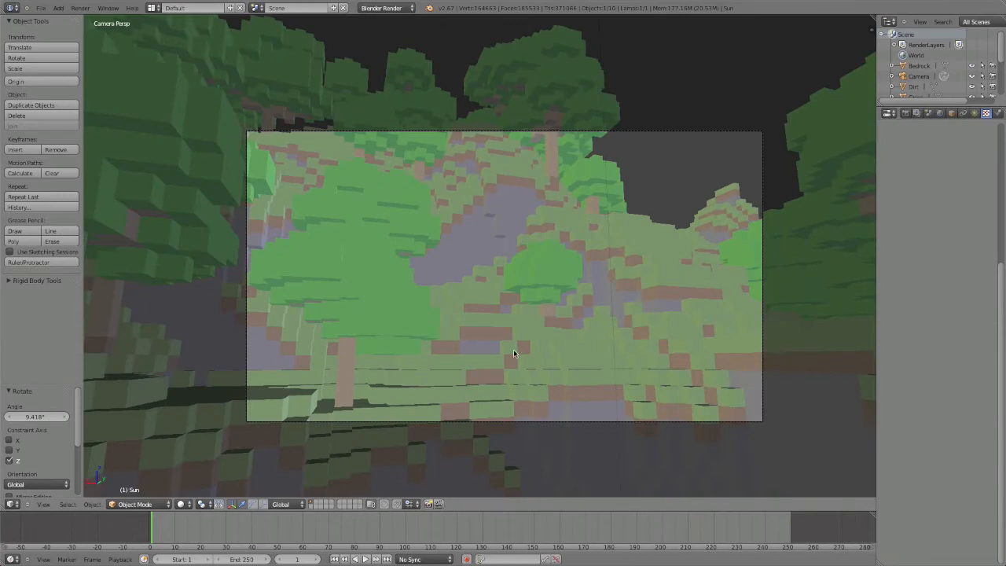
pyautogui.moveTo(513, 353); pyautogui.dragTo(534, 361, button='middle')
pyautogui.press('ctrl+alt+KP_0')
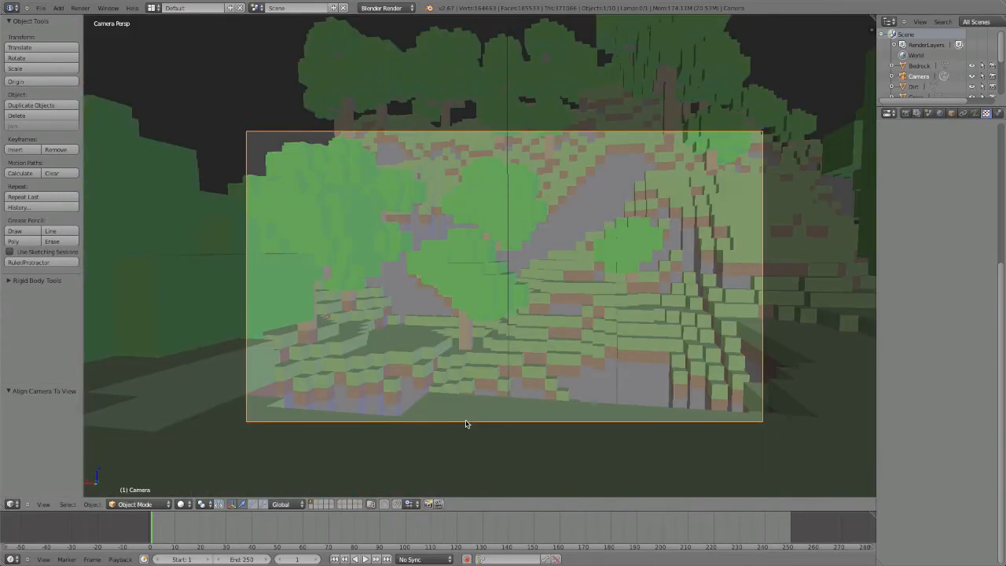
pyautogui.press('g')
pyautogui.press('z')
pyautogui.click(324, 233)
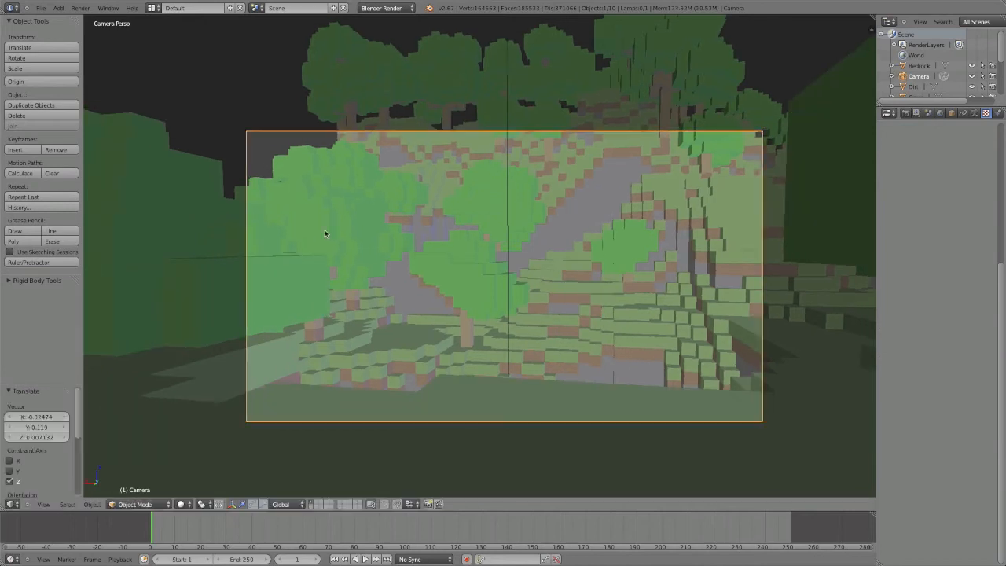
# - Render a test from the new camera position, examine the leaf textures and shadows up close, and return to the 3D view
pyautogui.click(81, 9)
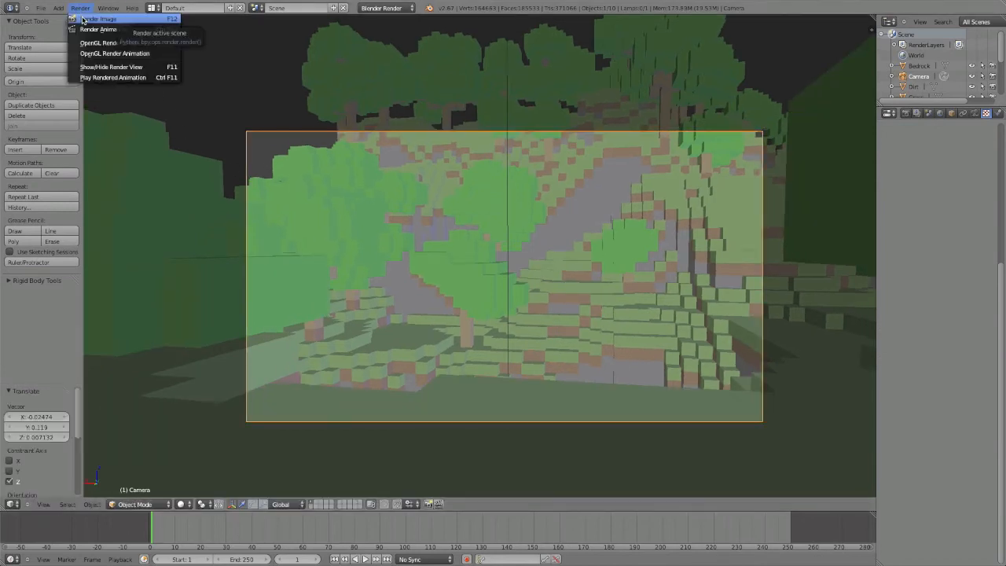
pyautogui.click(87, 19)
pyautogui.scroll(2, 339, 195)
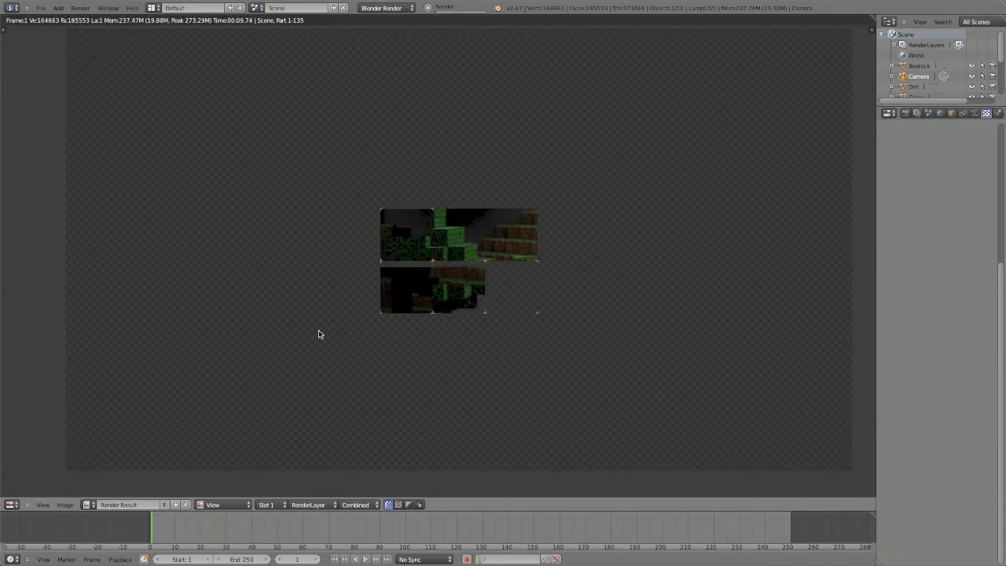
pyautogui.scroll(-2, 320, 333)
pyautogui.scroll(9, 324, 311)
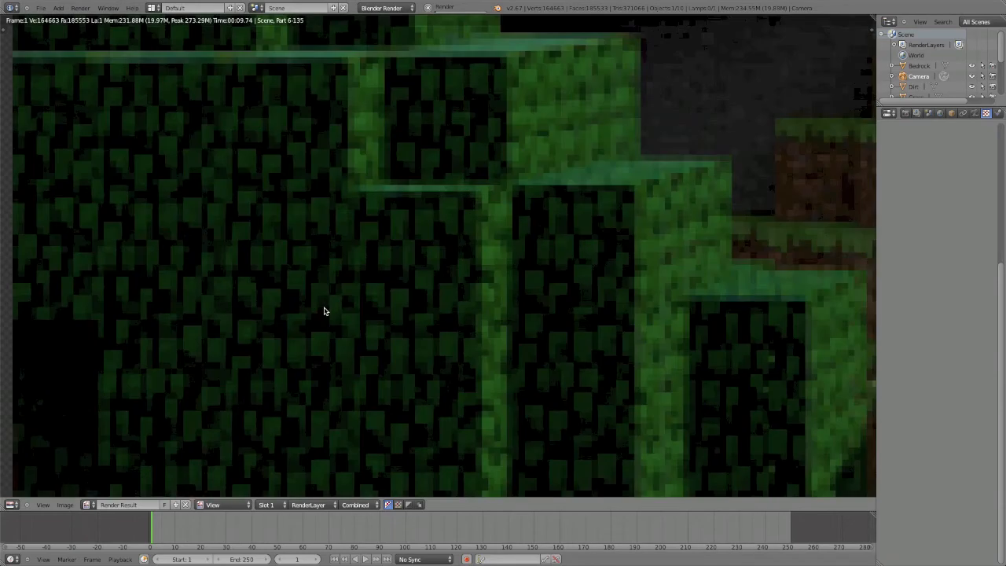
pyautogui.scroll(10, 324, 311)
pyautogui.scroll(-4, 320, 312)
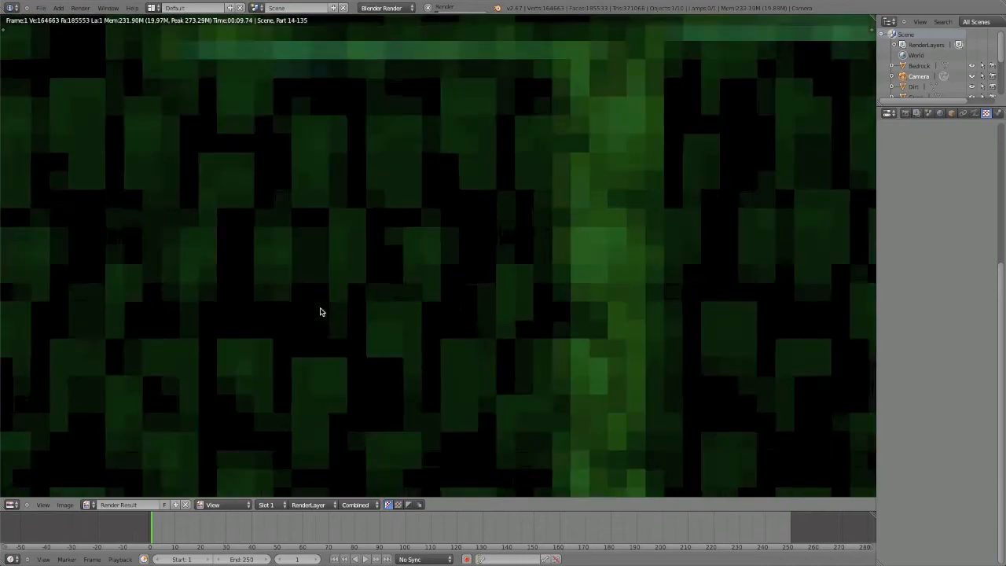
pyautogui.scroll(-12, 320, 312)
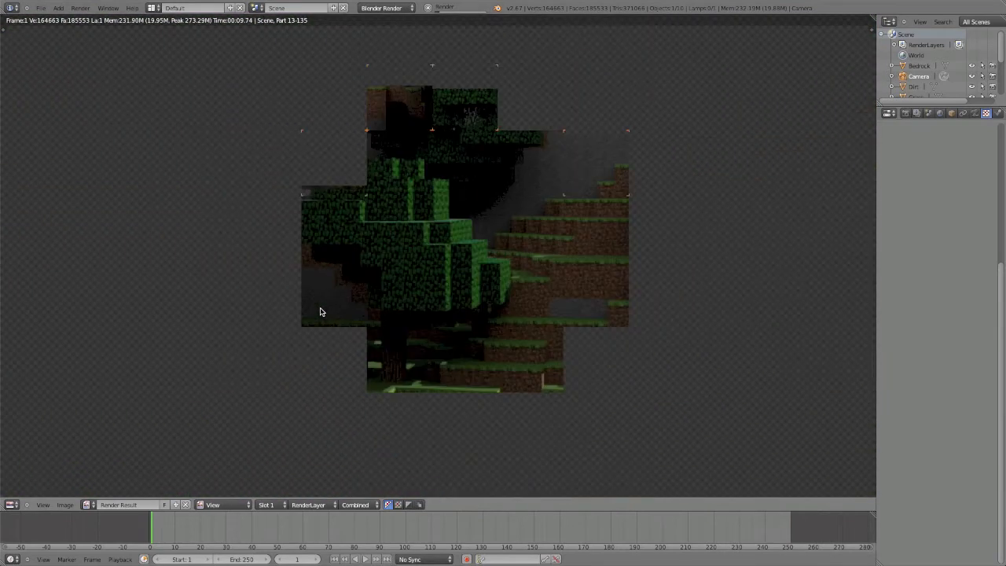
pyautogui.scroll(-3, 319, 311)
pyautogui.scroll(7, 320, 311)
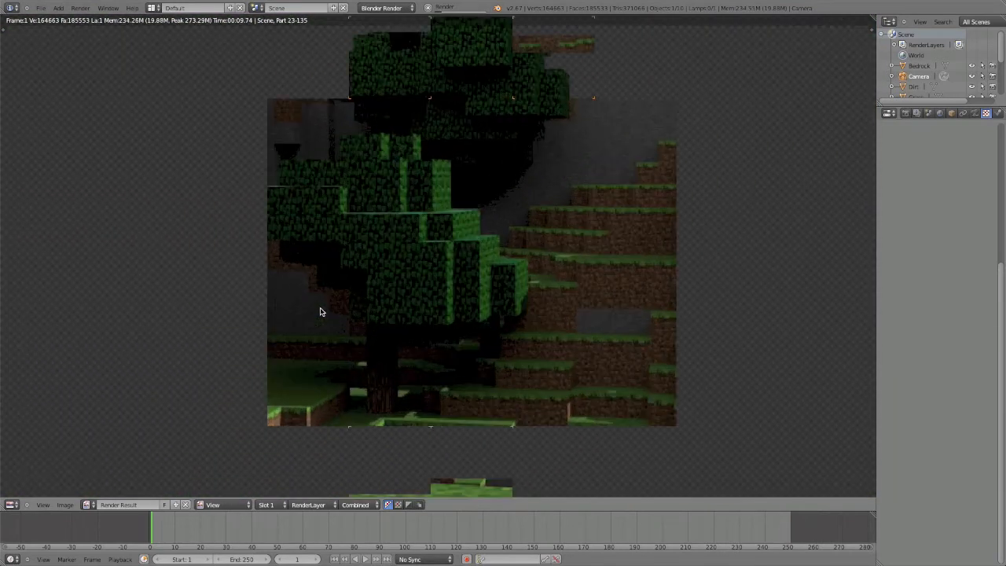
pyautogui.scroll(-1, 320, 312)
pyautogui.scroll(1, 319, 312)
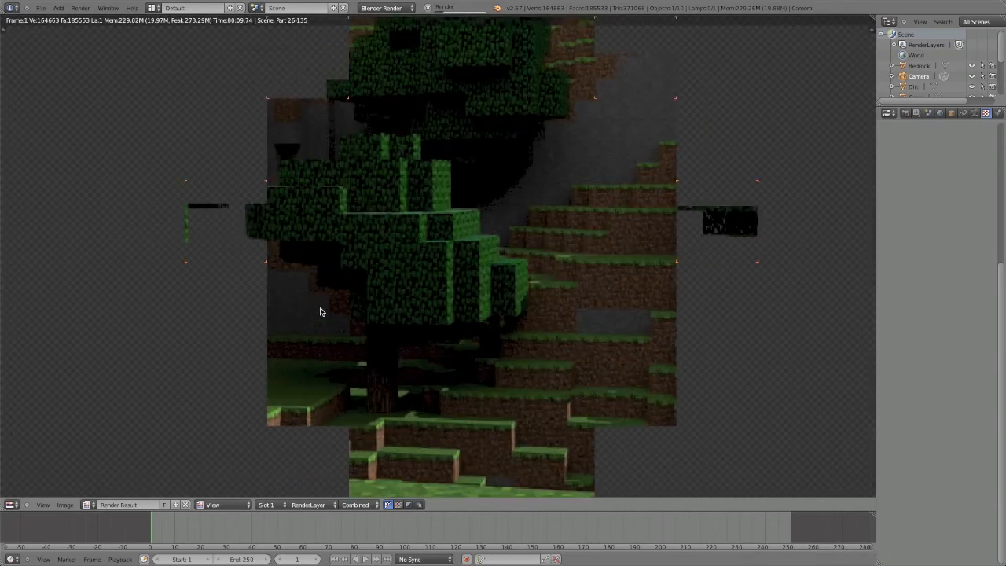
pyautogui.scroll(-2, 319, 312)
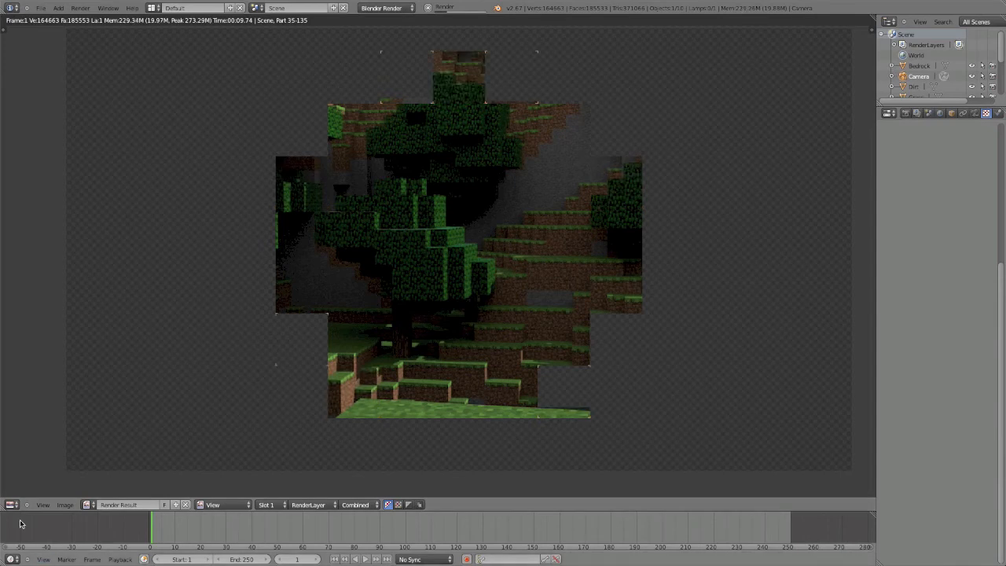
pyautogui.press('Escape')
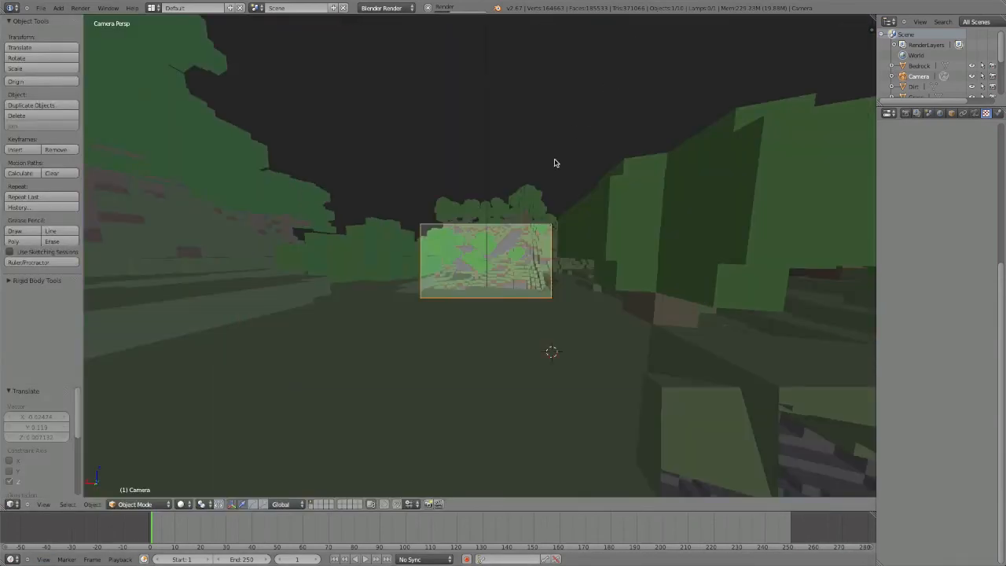
# - Change the Sun lamp's light colour from white to a salmon red
pyautogui.scroll(5, 554, 163)
pyautogui.scroll(-4, 500, 140)
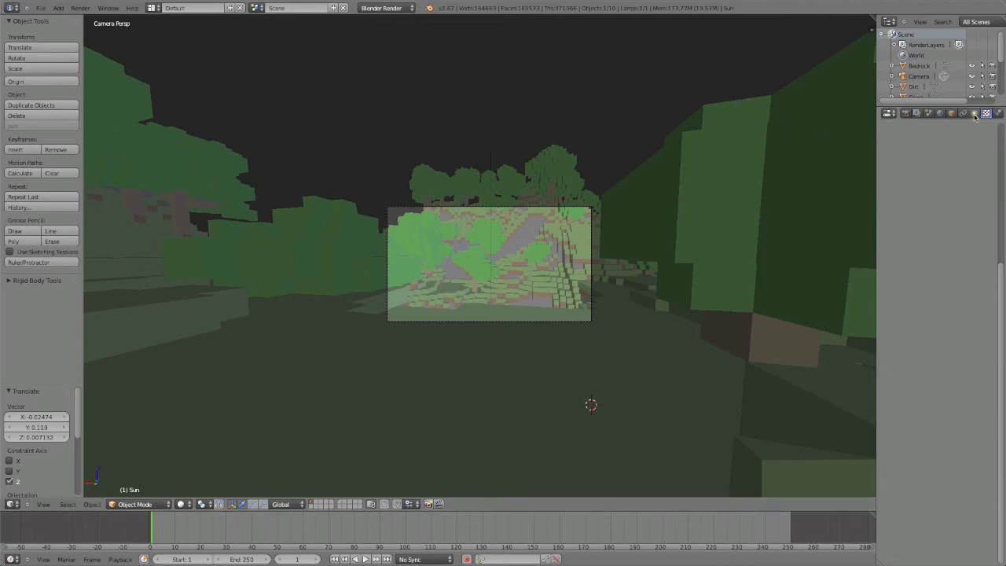
pyautogui.click(974, 114)
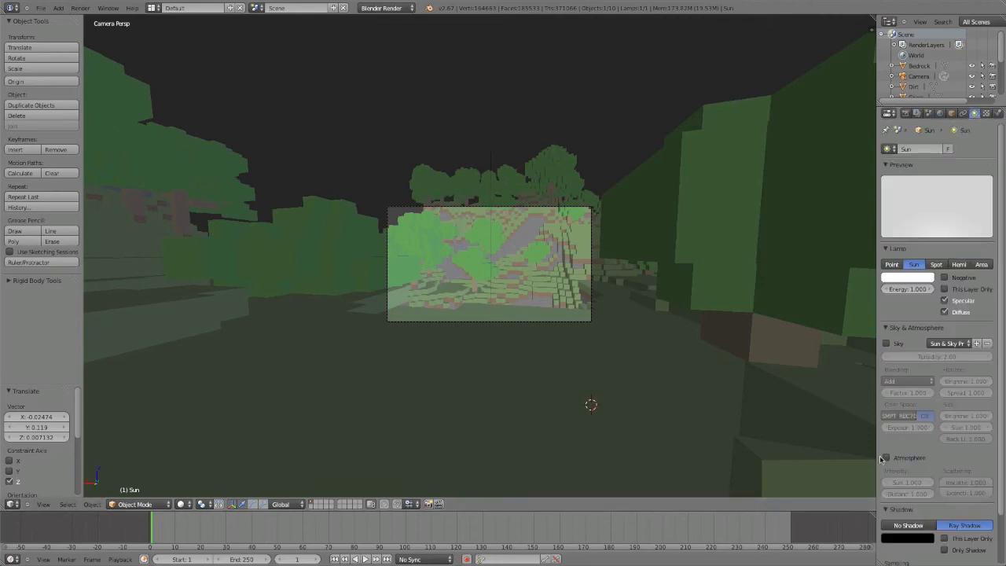
pyautogui.scroll(-3, 900, 477)
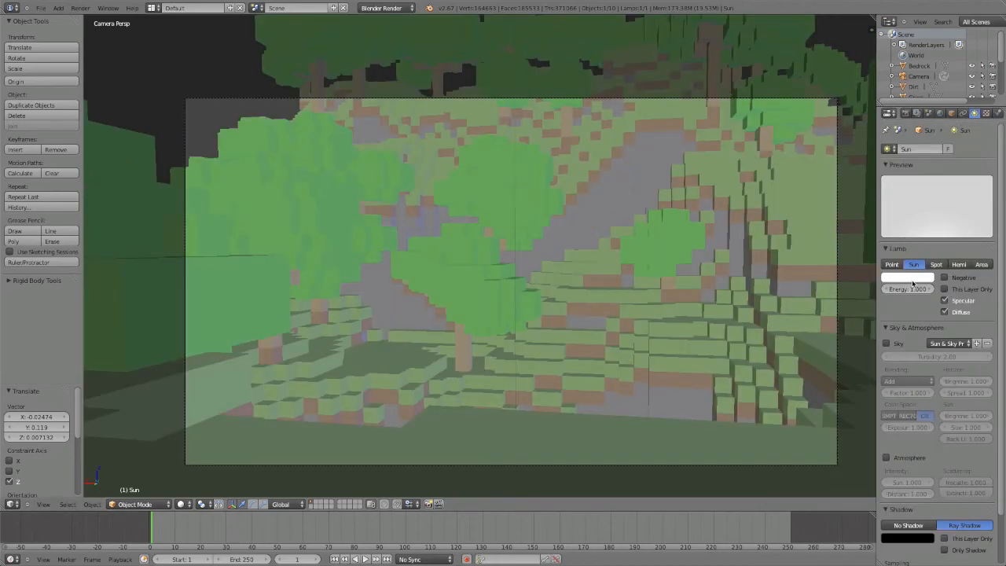
pyautogui.click(907, 276)
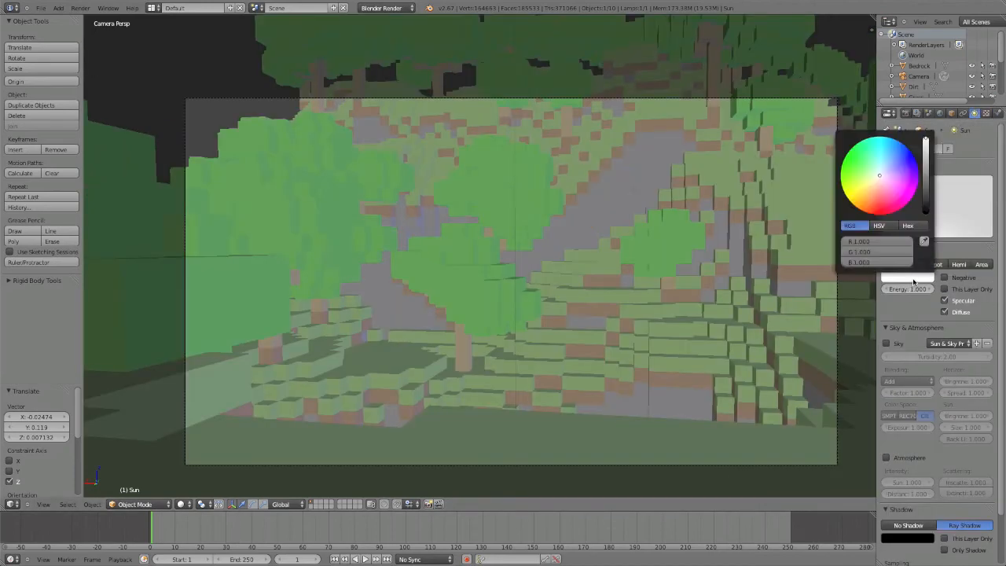
pyautogui.moveTo(867, 201); pyautogui.dragTo(874, 211)
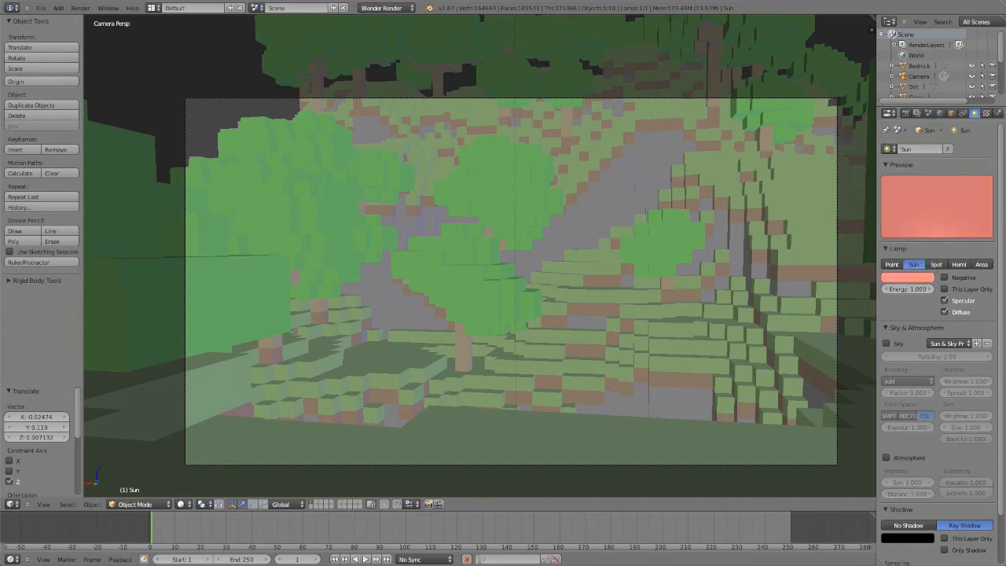
# - Render a test with the red-tinted sunlight and examine the trees and terraces up close
pyautogui.click(80, 8)
pyautogui.click(102, 17)
pyautogui.scroll(-5, 620, 264)
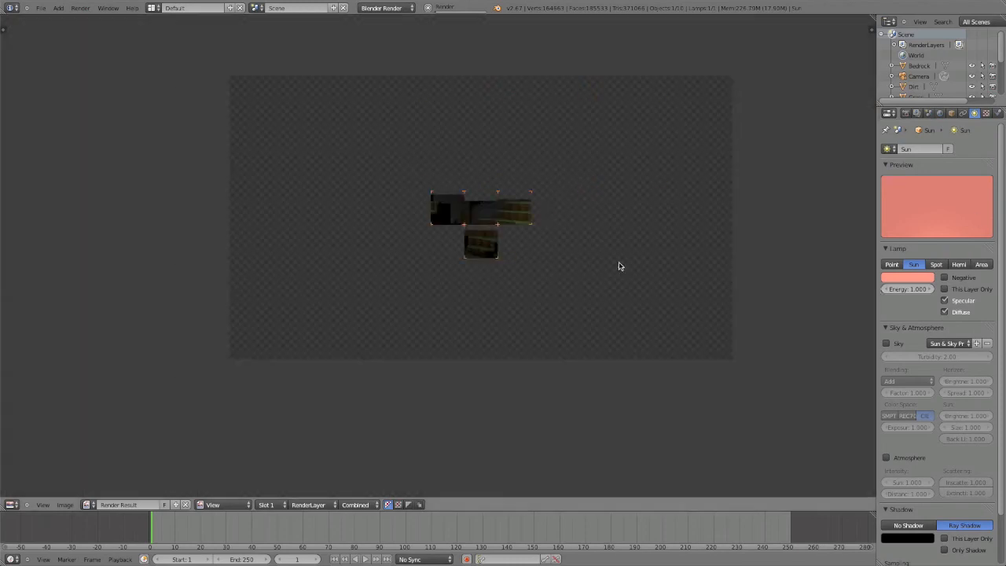
pyautogui.moveTo(594, 269); pyautogui.dragTo(428, 330, button='middle')
pyautogui.scroll(2, 542, 325)
pyautogui.scroll(2, 393, 328)
pyautogui.moveTo(314, 304); pyautogui.dragTo(478, 181, button='middle')
pyautogui.scroll(1, 464, 199)
pyautogui.scroll(1, 432, 211)
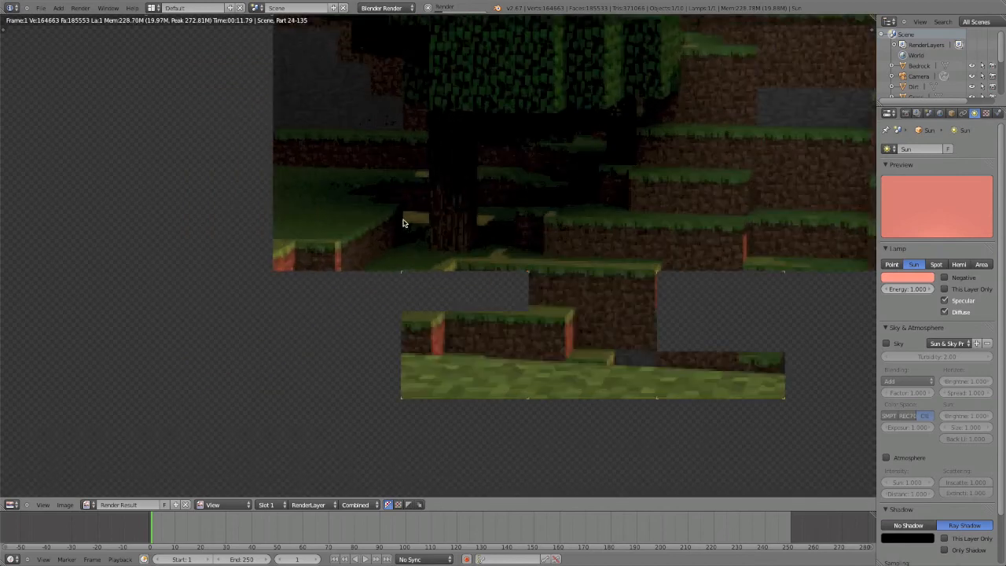
pyautogui.moveTo(404, 220); pyautogui.dragTo(532, 270, button='middle')
pyautogui.scroll(-6, 532, 273)
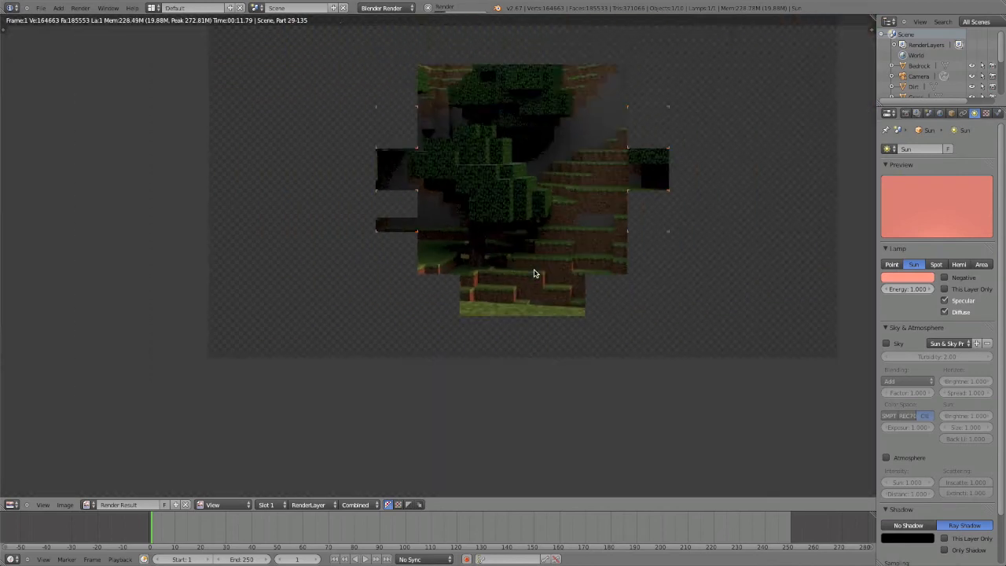
# - Stop the test render and inspect the light and shadows in the partly rendered hillside
pyautogui.click(905, 114)
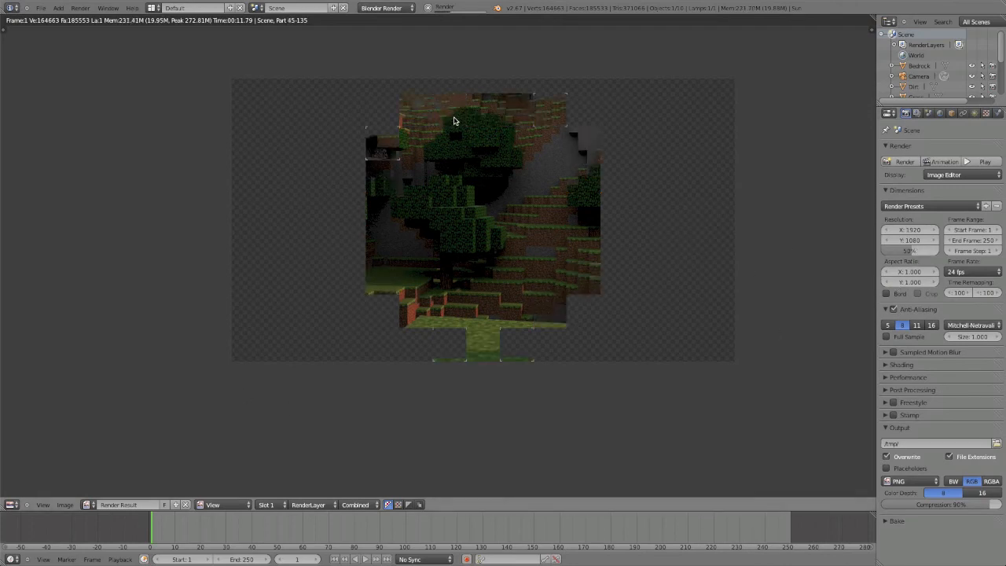
pyautogui.press('Escape')
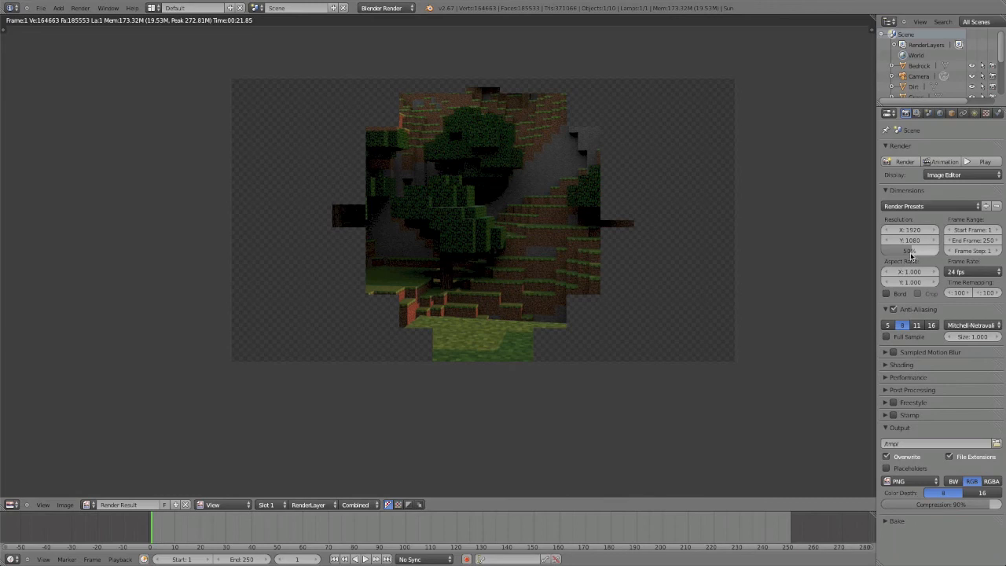
pyautogui.press('i')
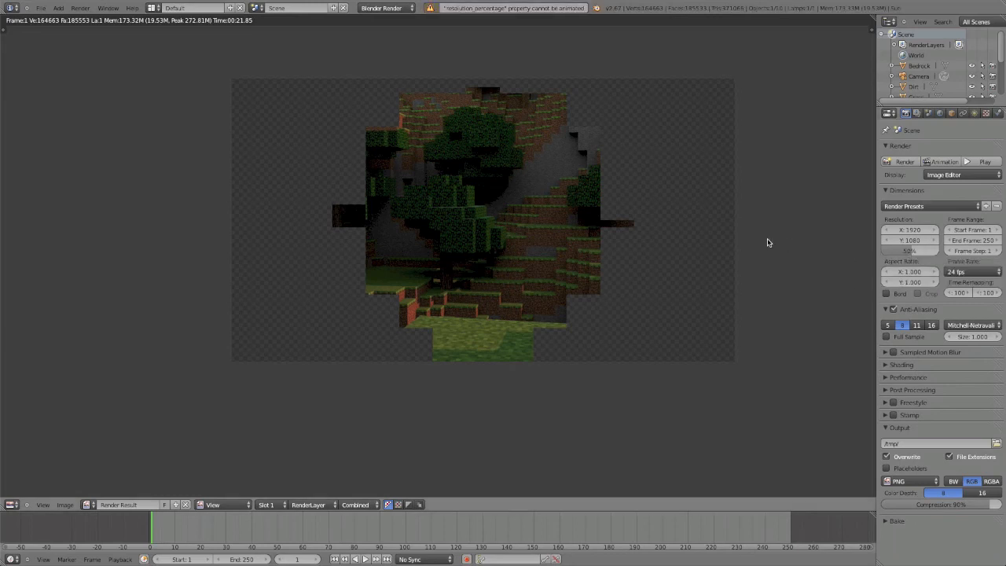
pyautogui.scroll(2, 227, 287)
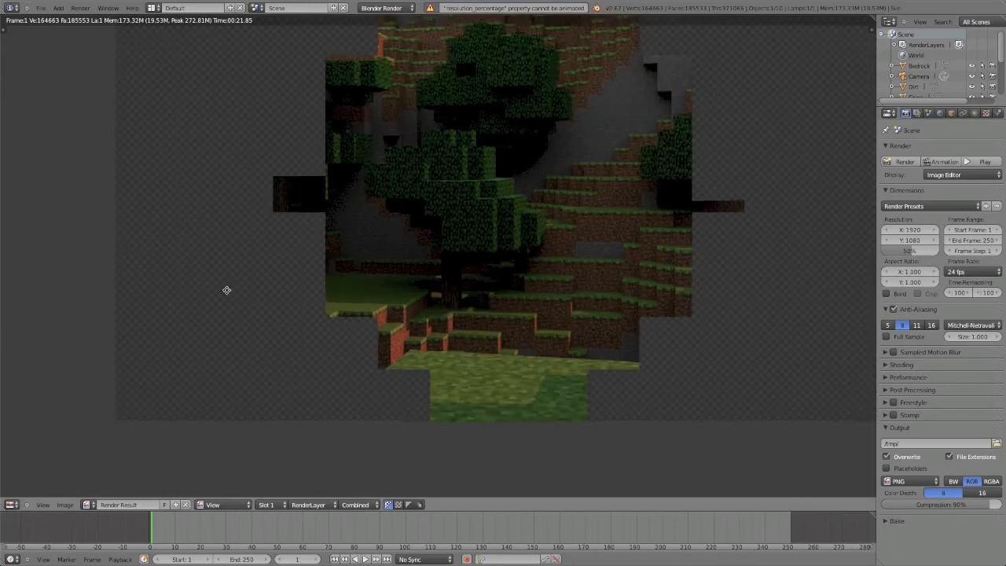
pyautogui.scroll(1, 208, 358)
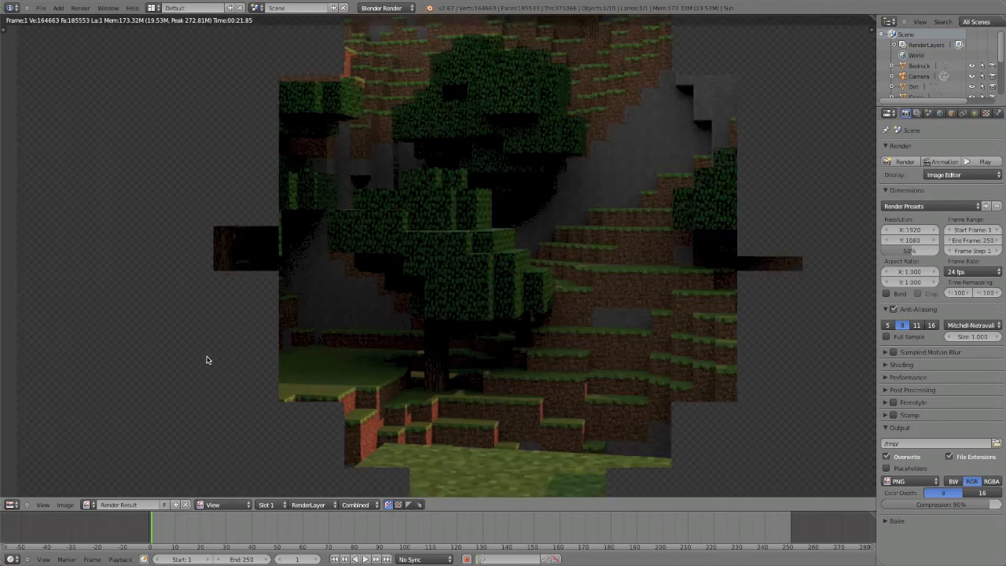
pyautogui.scroll(2, 206, 359)
pyautogui.scroll(-3, 188, 366)
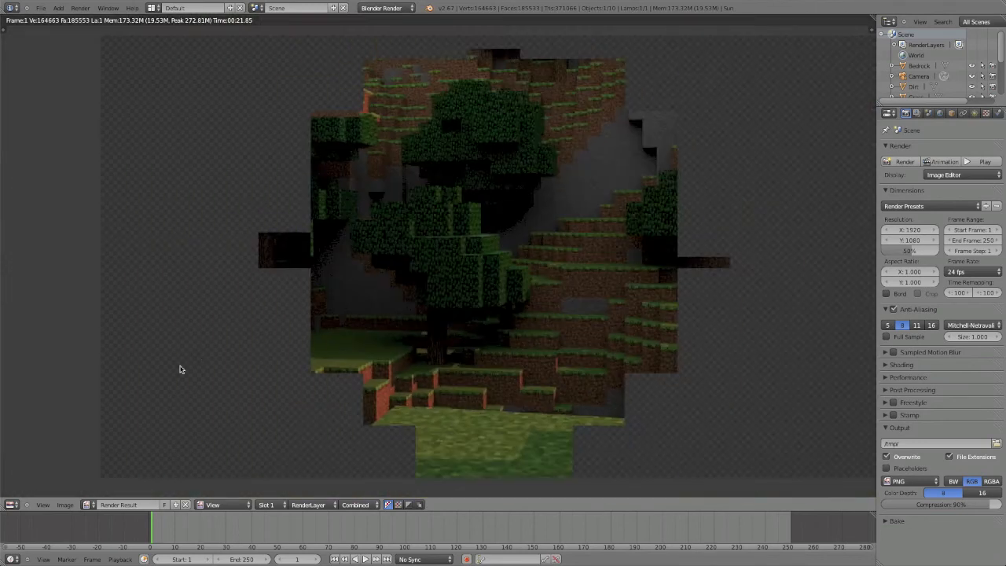
# - Return to the 3D view and rotate the Sun lamp slightly around the global X axis
pyautogui.click(11, 504)
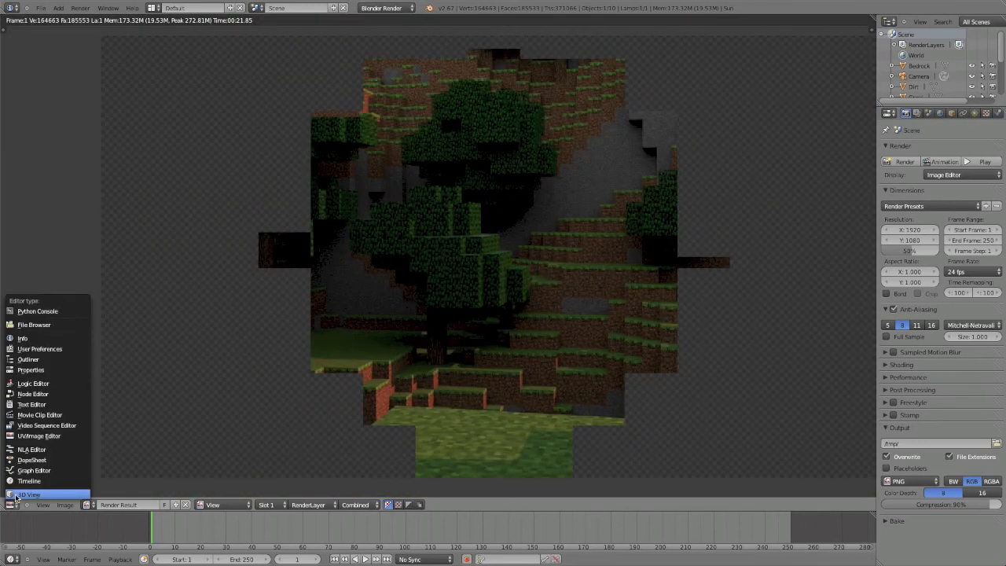
pyautogui.click(28, 494)
pyautogui.scroll(4, 549, 104)
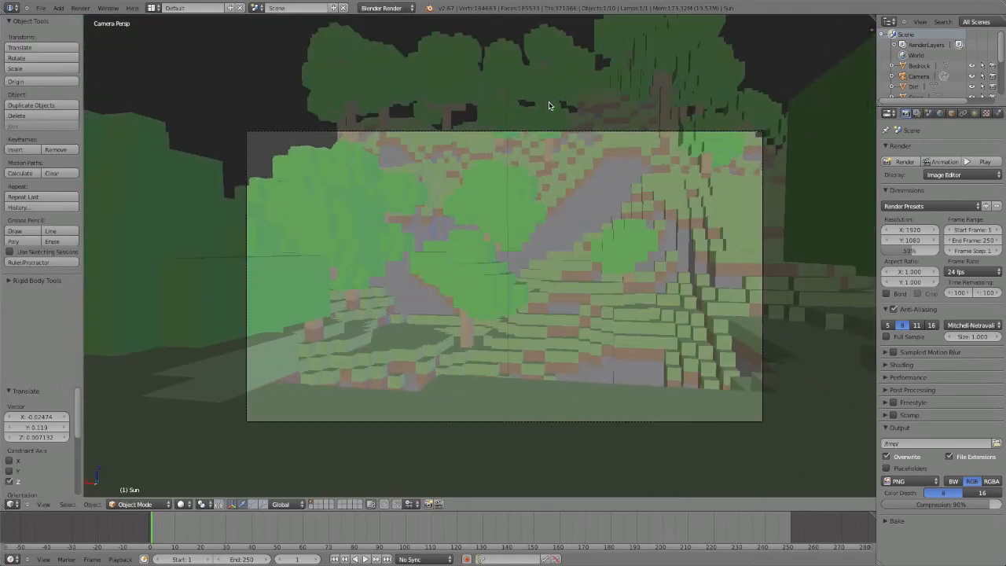
pyautogui.keyDown('shift'); pyautogui.moveTo(549, 103); pyautogui.dragTo(482, 251, button='middle'); pyautogui.keyUp('shift')
pyautogui.moveTo(481, 251); pyautogui.dragTo(502, 211, button='middle')
pyautogui.scroll(-4, 501, 211)
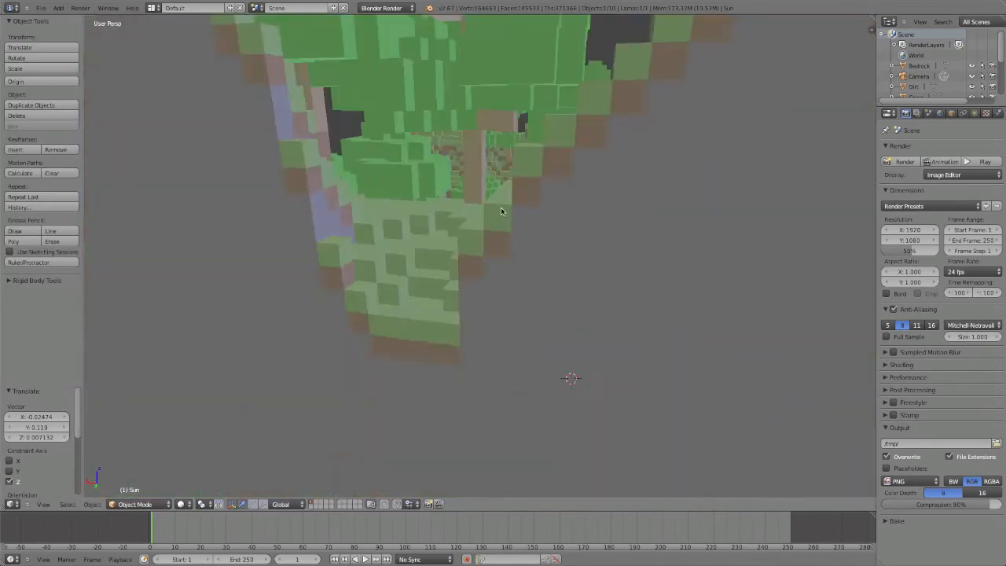
pyautogui.scroll(-6, 525, 164)
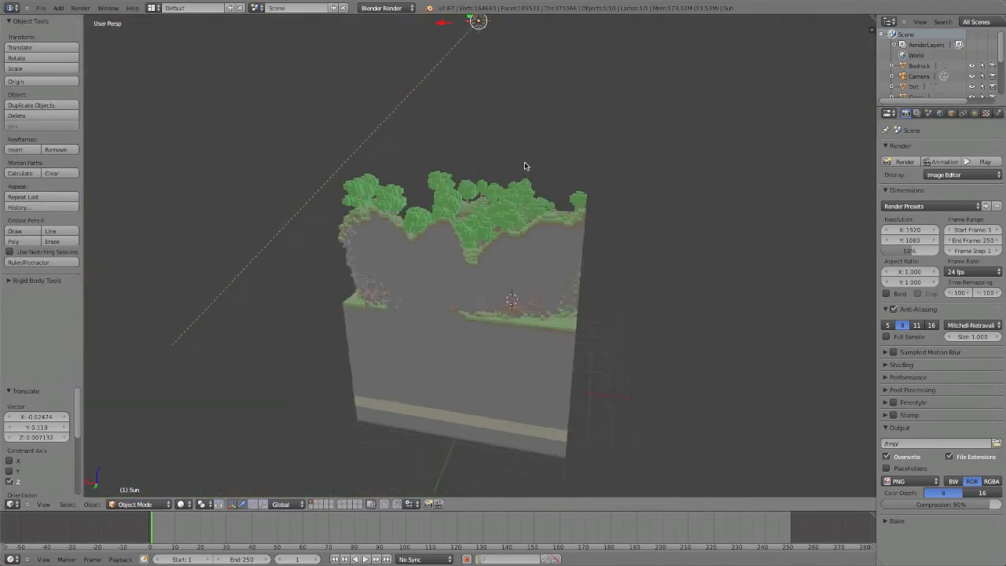
pyautogui.moveTo(512, 152); pyautogui.dragTo(555, 168, button='middle')
pyautogui.press('r')
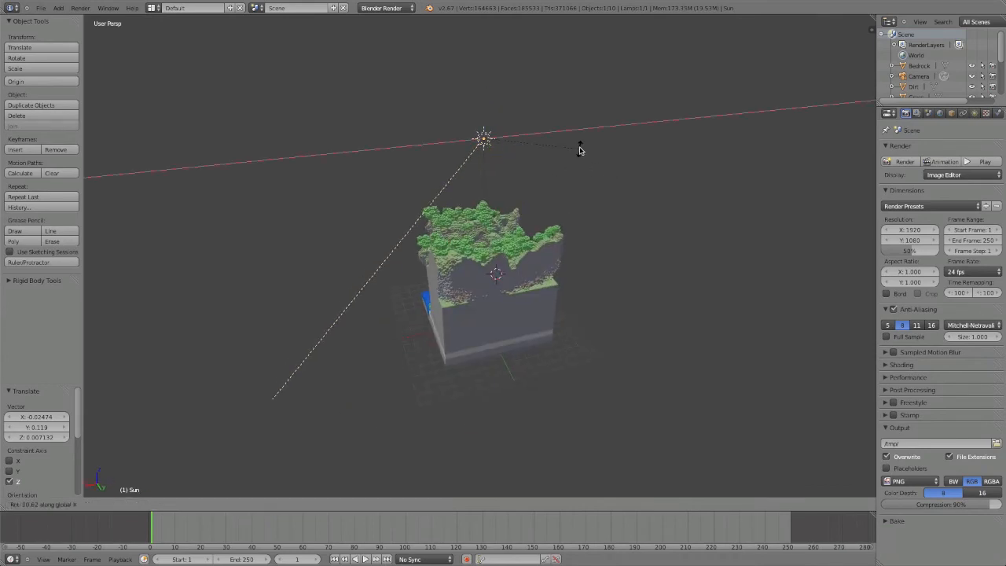
pyautogui.click(582, 133)
# - Rotate the Sun lamp about 29.35° around the global Y axis
pyautogui.press('r')
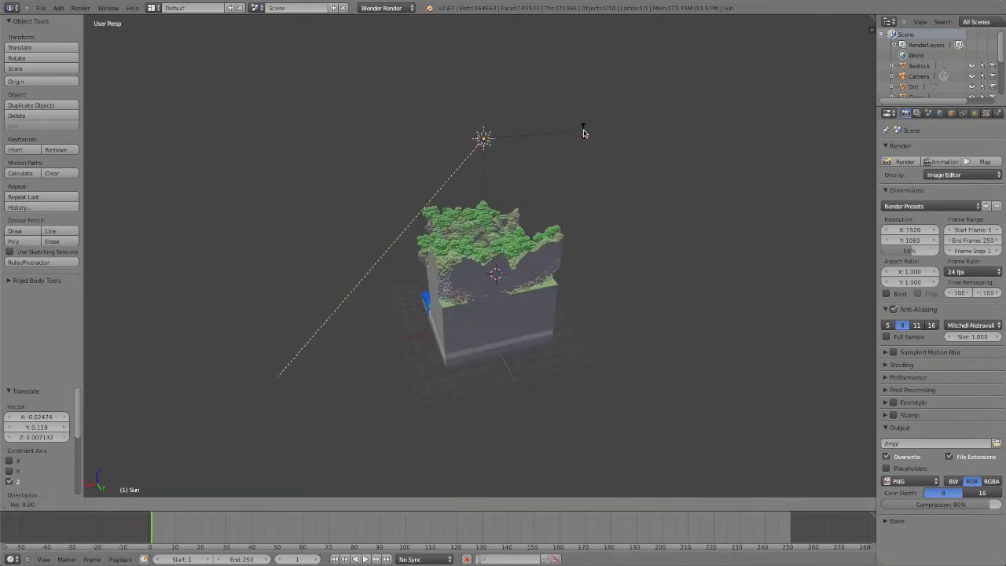
pyautogui.press('y')
pyautogui.click(578, 83)
pyautogui.scroll(4, 549, 153)
pyautogui.moveTo(540, 178); pyautogui.dragTo(566, 191, button='middle')
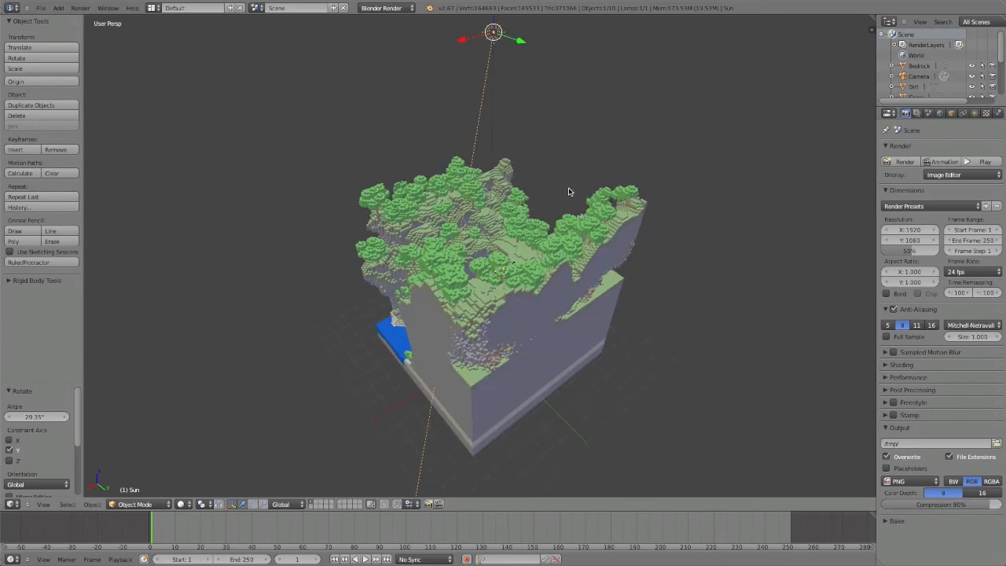
# - Change the Sun lamp's light colour to a muted light blue
pyautogui.click(972, 113)
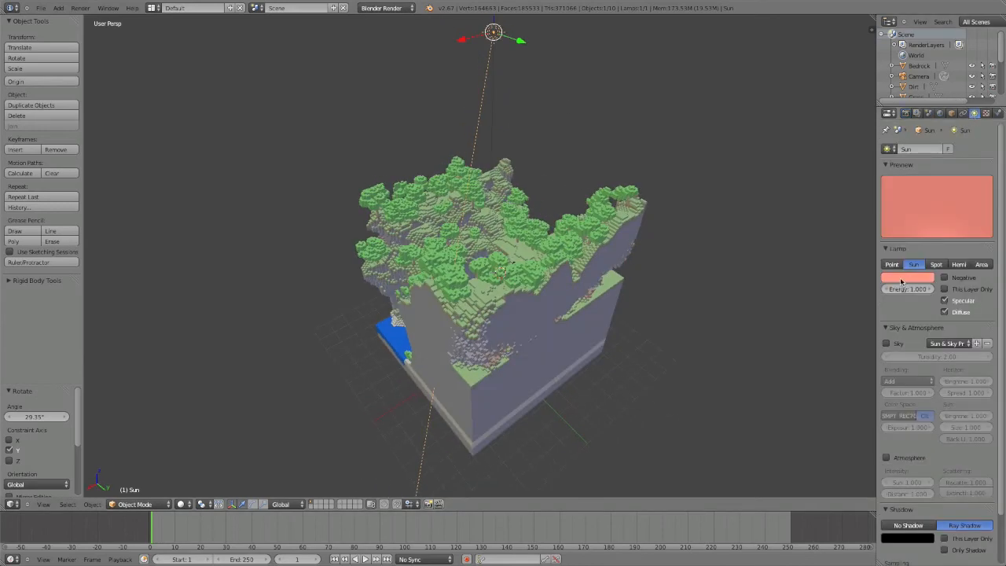
pyautogui.click(901, 279)
pyautogui.moveTo(883, 165); pyautogui.dragTo(927, 155)
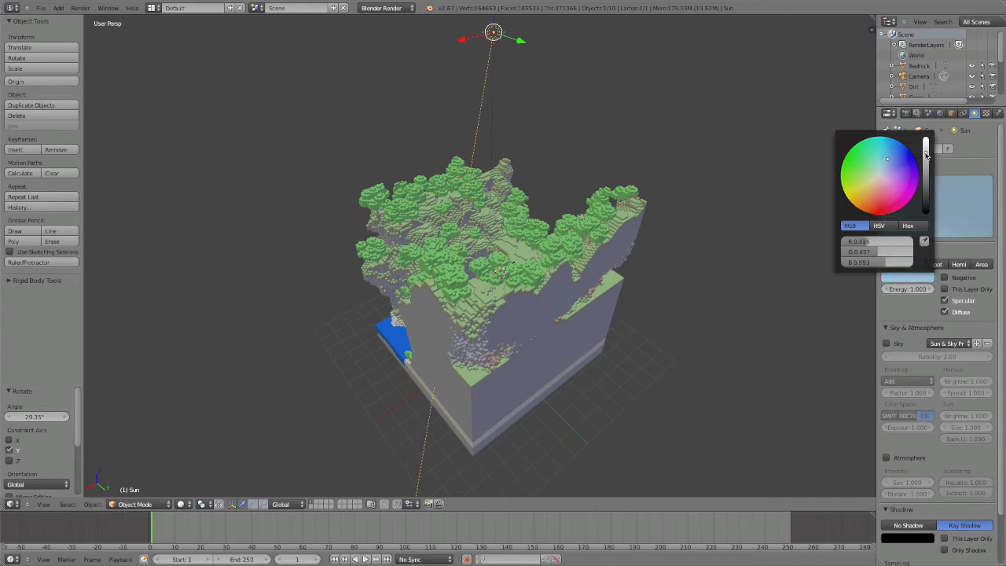
# - Render a test with the blue-tinted sunlight and look over the lit hillside
pyautogui.click(80, 8)
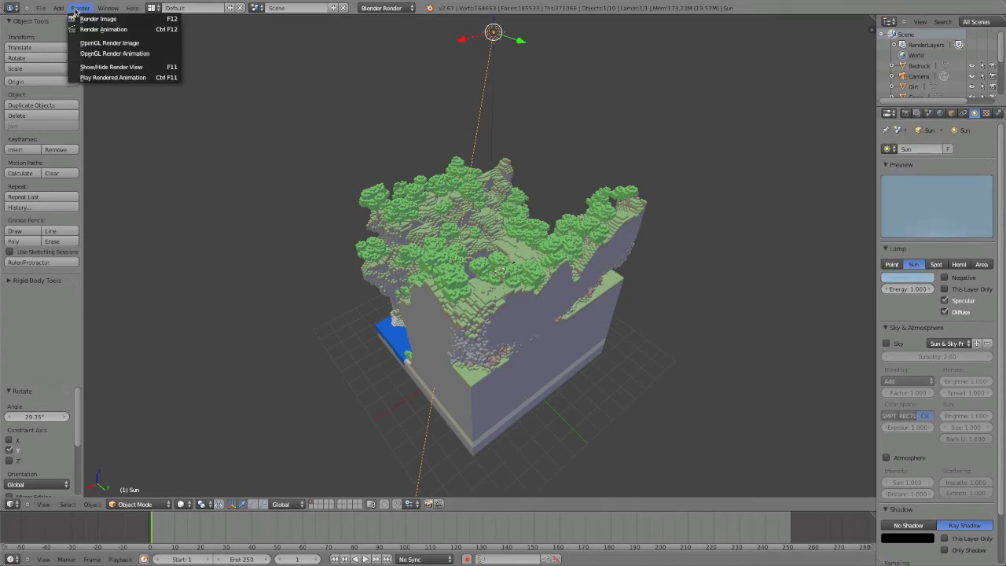
pyautogui.click(88, 16)
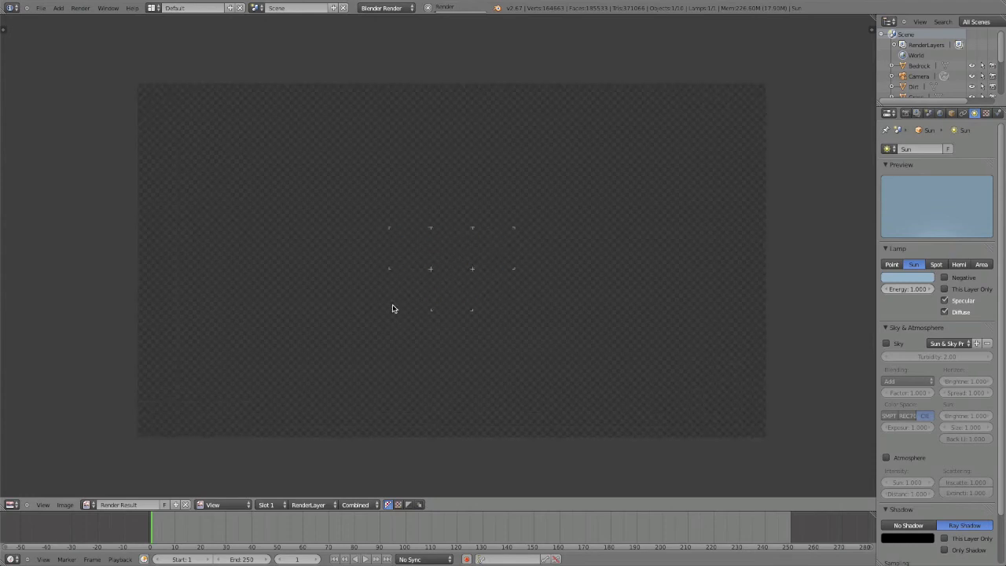
pyautogui.scroll(4, 333, 302)
pyautogui.scroll(-3, 333, 303)
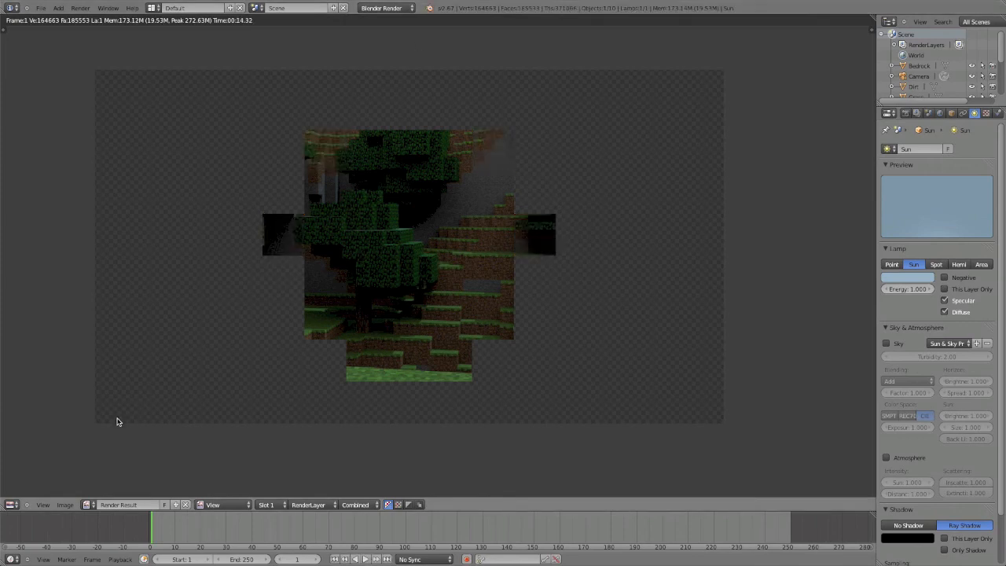
# - Return to the 3D view and align the camera to a new viewpoint facing the tree-covered terraces
pyautogui.click(14, 504)
pyautogui.click(18, 490)
pyautogui.moveTo(262, 337); pyautogui.dragTo(509, 192, button='middle')
pyautogui.scroll(6, 484, 303)
pyautogui.press('ctrl+alt+KP_0')
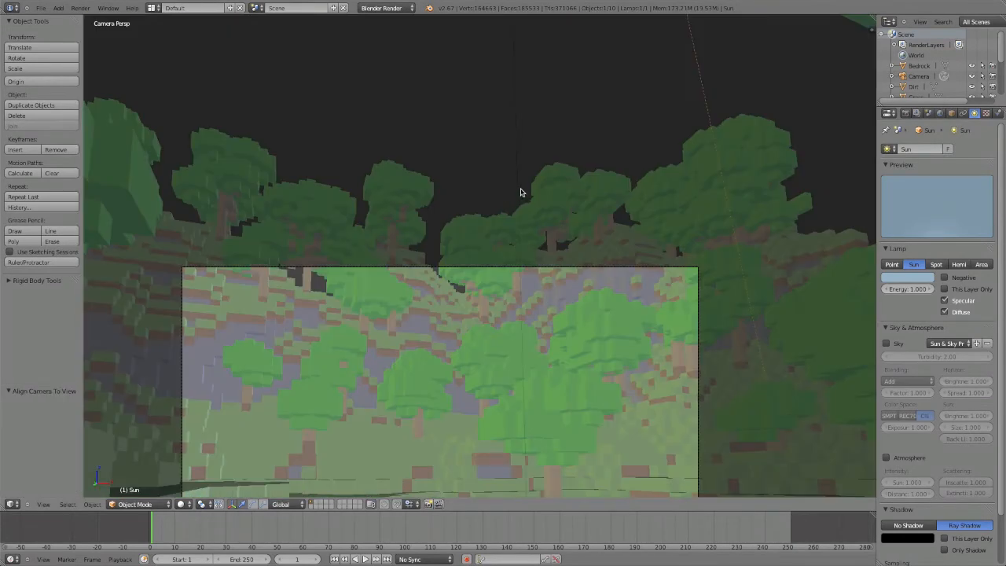
pyautogui.keyDown('shift'); pyautogui.moveTo(496, 275); pyautogui.dragTo(545, 101, button='middle'); pyautogui.keyUp('shift')
pyautogui.scroll(1, 536, 110)
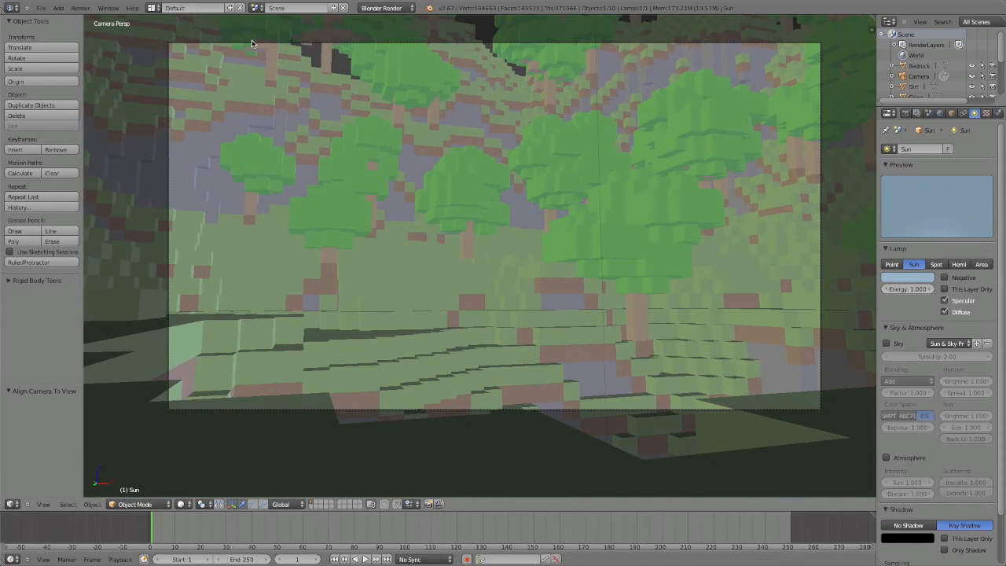
# - Render a test from the new camera viewpoint, show the World settings, and examine how dark the trees and terraces look
pyautogui.click(80, 8)
pyautogui.click(83, 18)
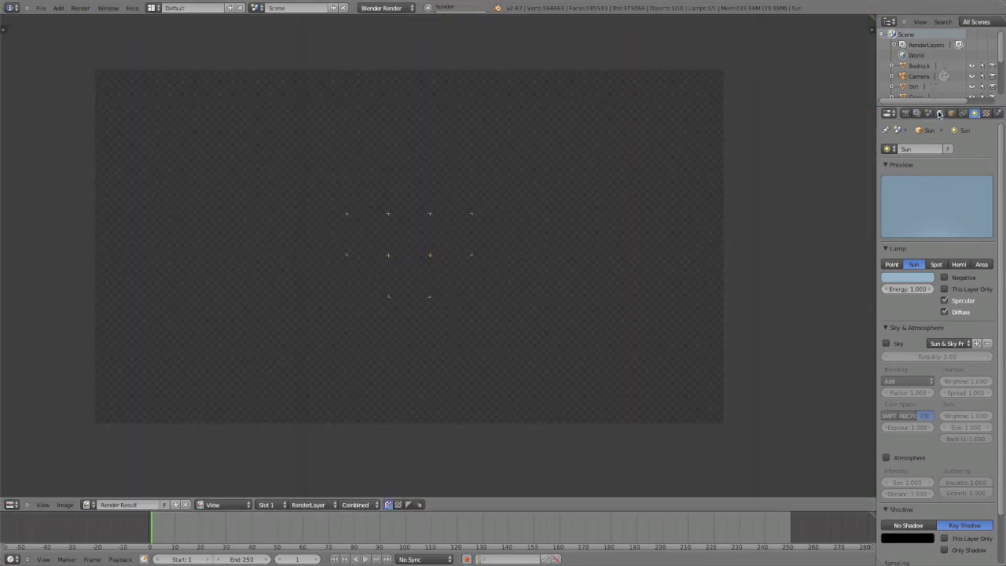
pyautogui.click(939, 114)
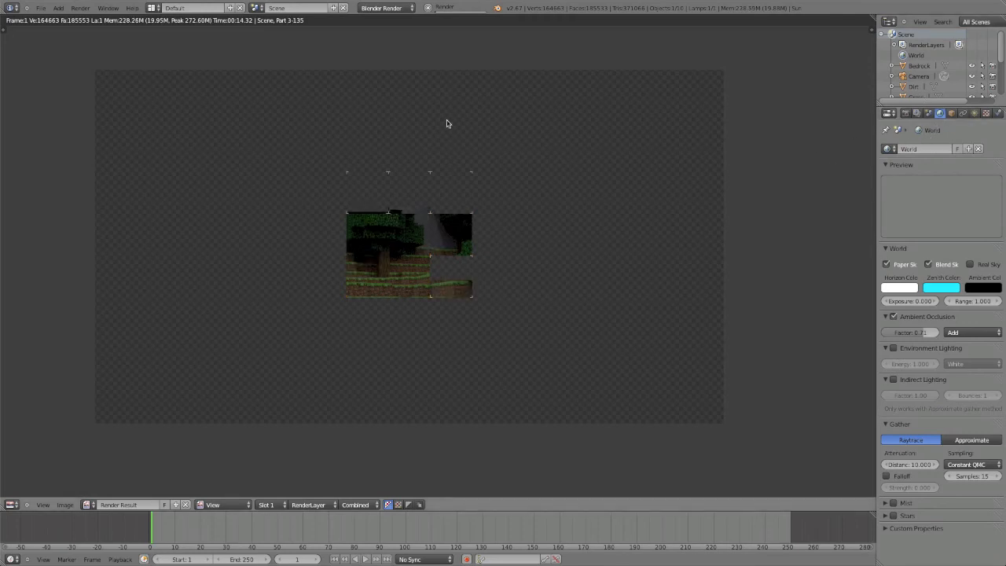
pyautogui.scroll(6, 405, 122)
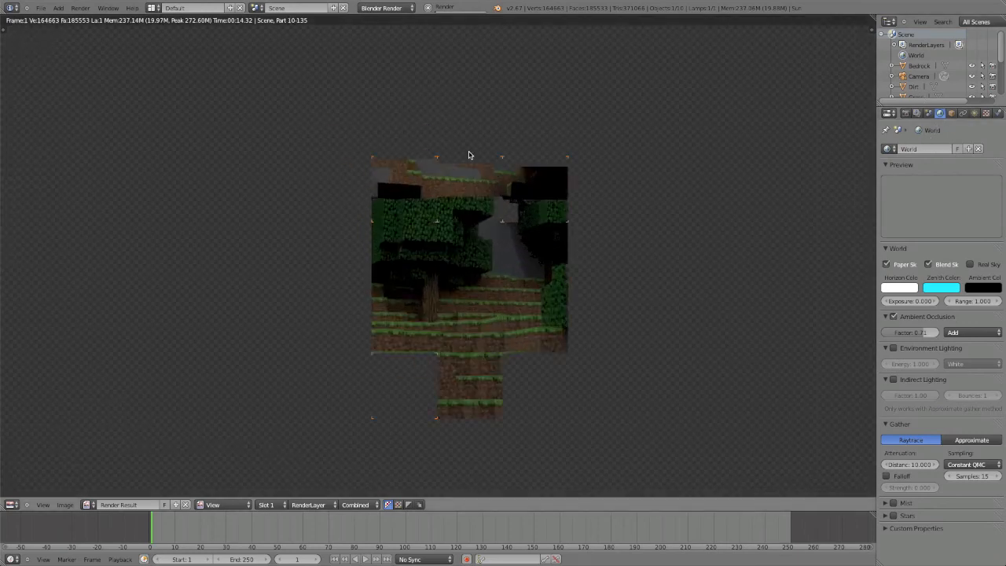
pyautogui.scroll(-5, 465, 155)
pyautogui.scroll(-2, 393, 229)
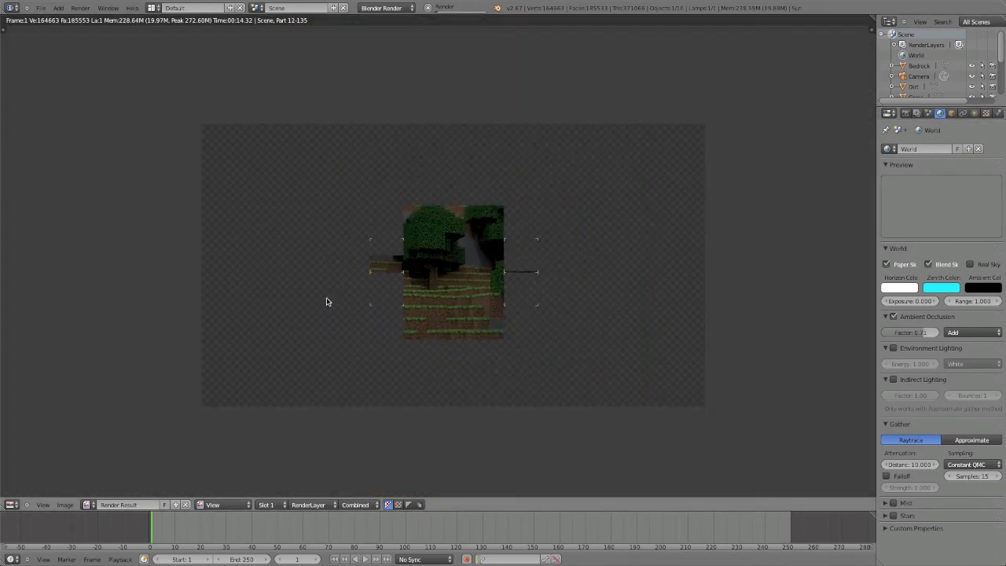
# - Stop the render, set the World's ambient occlusion factor to 0.37, and render the image again
pyautogui.click(428, 8)
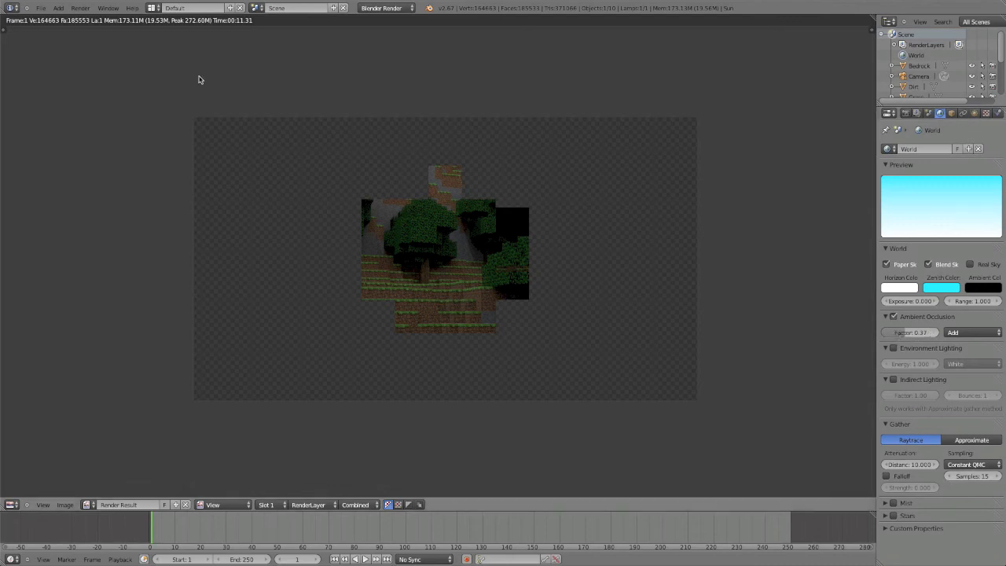
pyautogui.click(80, 8)
pyautogui.click(88, 19)
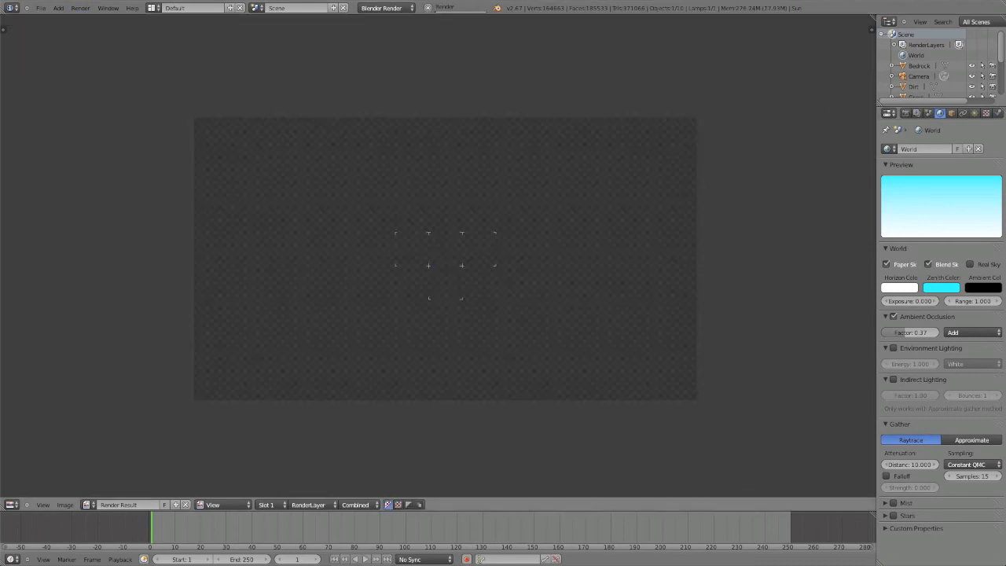
pyautogui.scroll(2, 633, 189)
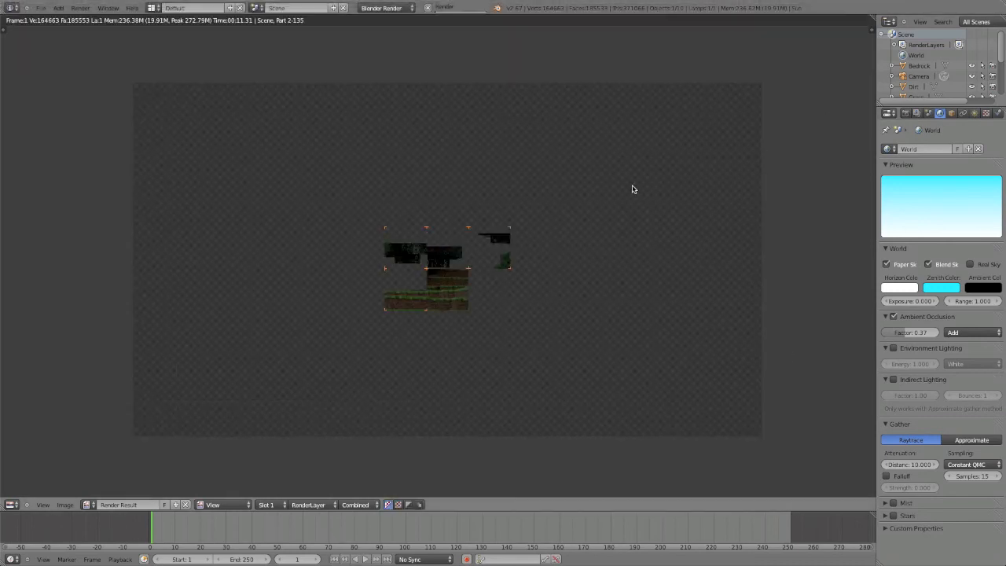
# - Stop the render, return to the 3D view, and set the Sun lamp's energy to 0.480
pyautogui.press('Escape')
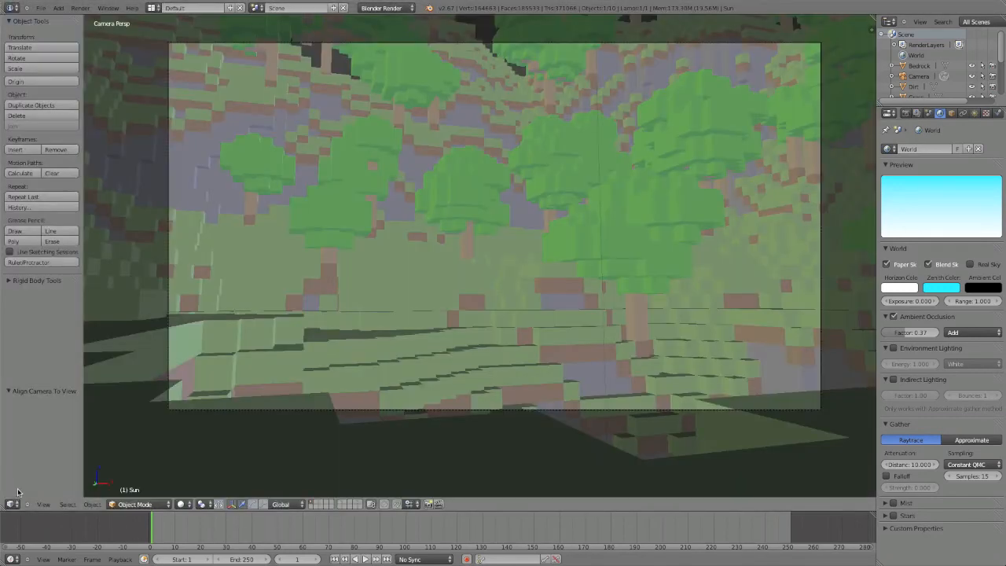
pyautogui.keyDown('shift'); pyautogui.moveTo(602, 123); pyautogui.dragTo(613, 542, button='middle'); pyautogui.keyUp('shift')
pyautogui.keyDown('shift'); pyautogui.moveTo(477, 186); pyautogui.dragTo(327, 436, button='middle'); pyautogui.keyUp('shift')
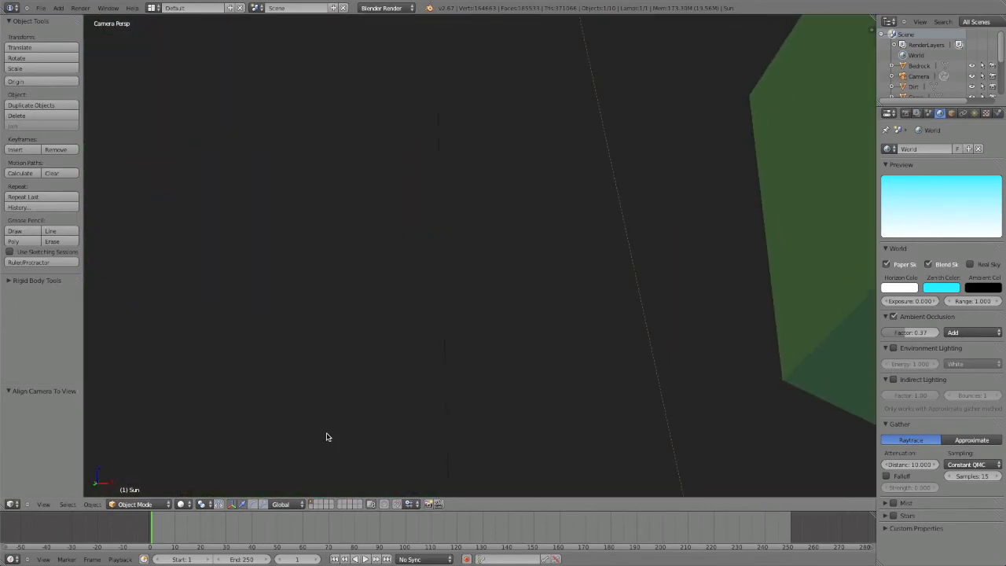
pyautogui.keyDown('shift'); pyautogui.moveTo(535, 377); pyautogui.dragTo(583, 68, button='middle'); pyautogui.keyUp('shift')
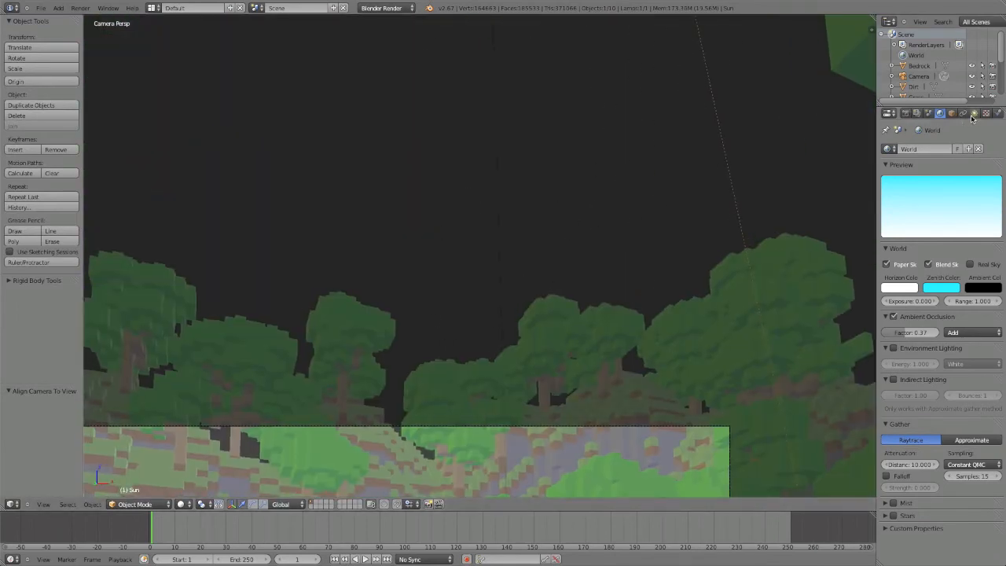
pyautogui.click(973, 116)
pyautogui.hotkey('shift', 'a')
pyautogui.keyDown('shift'); pyautogui.moveTo(509, 365); pyautogui.dragTo(564, 188, button='middle'); pyautogui.keyUp('shift')
pyautogui.hotkey('shift', 'a')
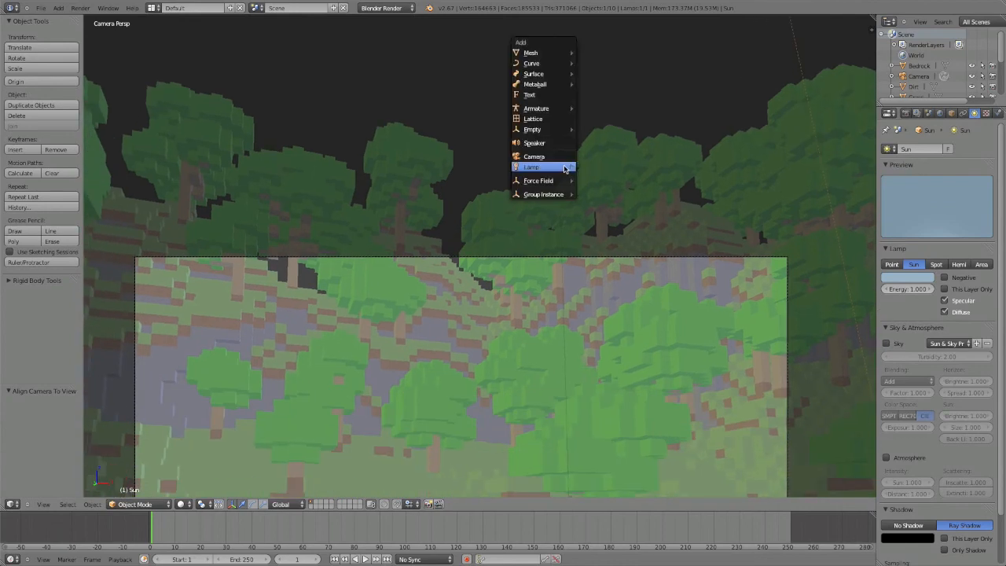
pyautogui.keyDown('shift'); pyautogui.moveTo(626, 333); pyautogui.dragTo(657, 158, button='middle'); pyautogui.keyUp('shift')
pyautogui.moveTo(908, 291); pyautogui.dragTo(893, 295)
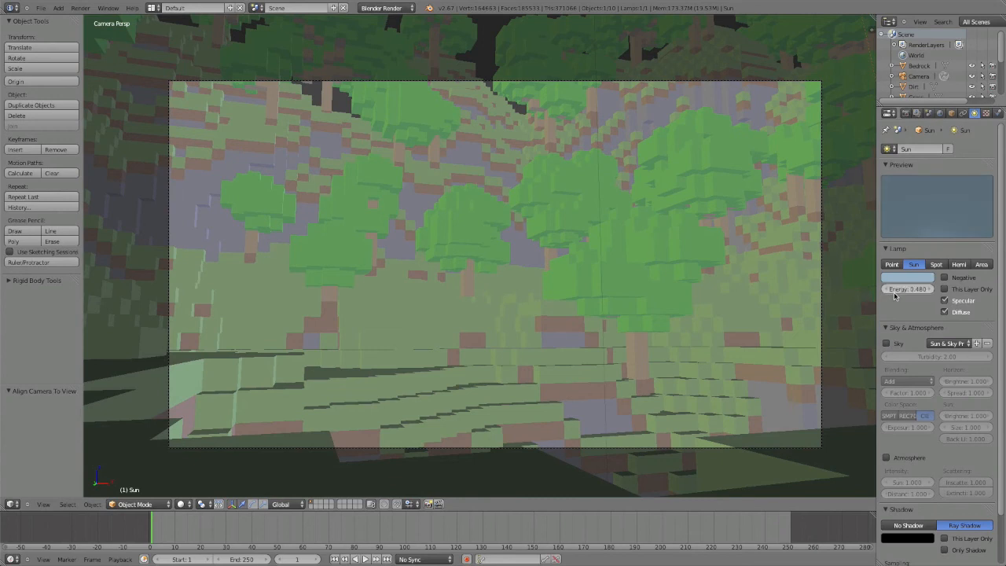
# - Render a test with the weaker sunlight, examine the brightness of the trees and terraces, and stop the render
pyautogui.click(80, 8)
pyautogui.click(84, 20)
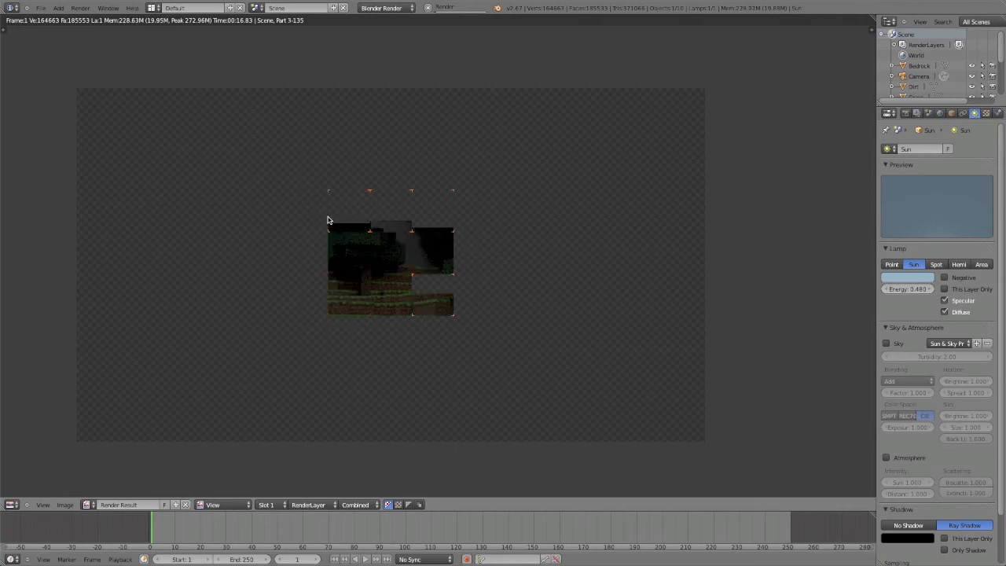
pyautogui.scroll(2, 335, 228)
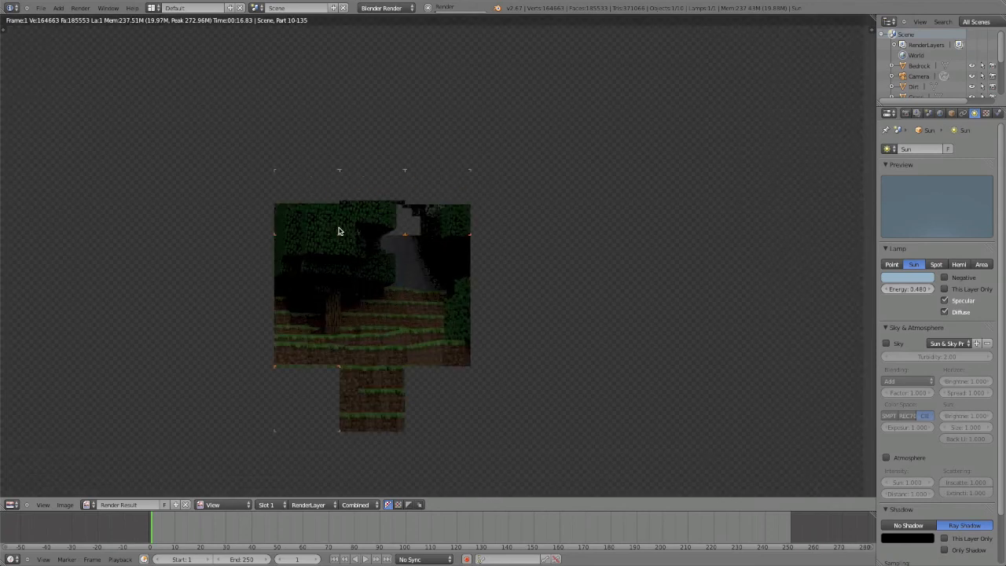
pyautogui.scroll(1, 338, 229)
pyautogui.scroll(-2, 935, 330)
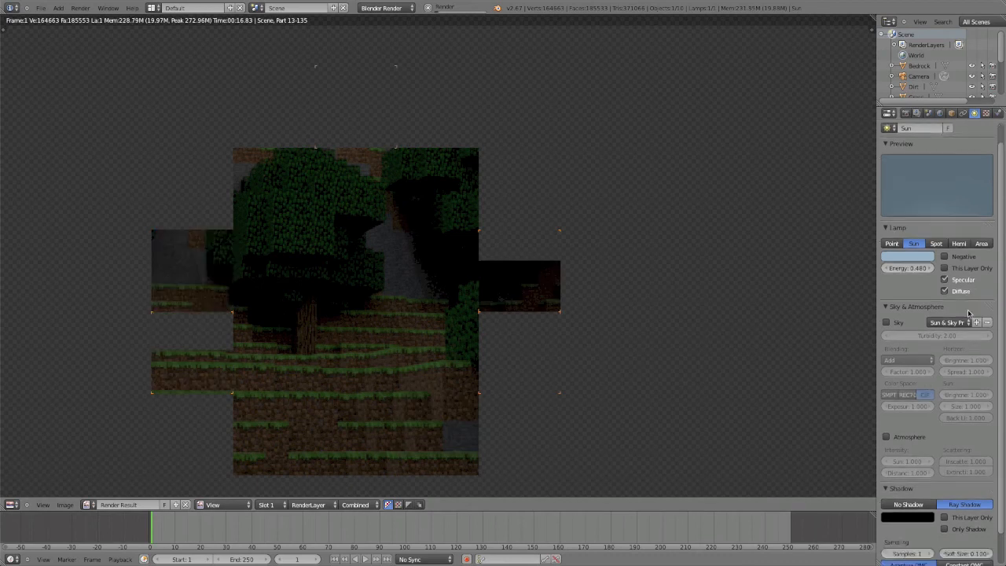
pyautogui.scroll(-1, 857, 342)
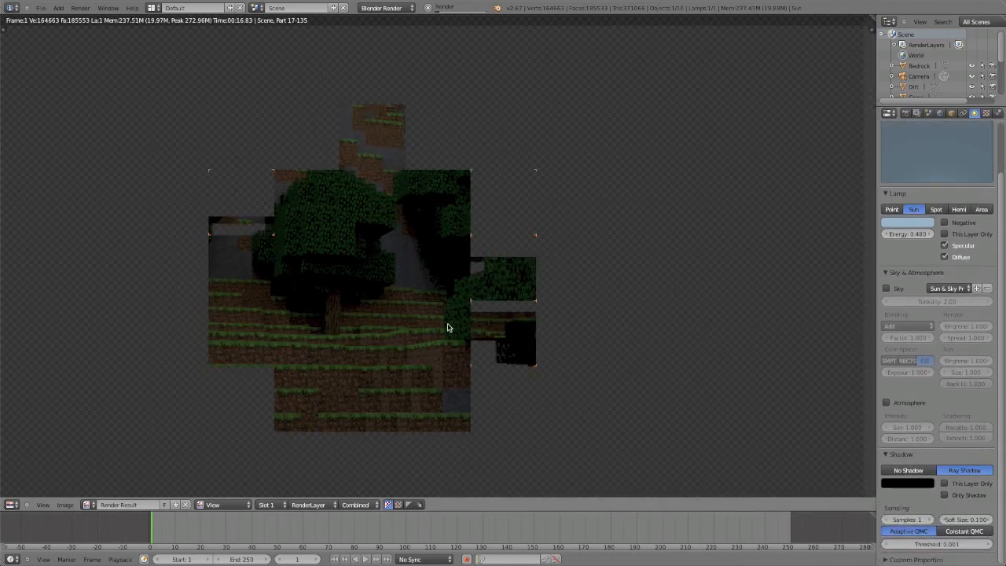
pyautogui.scroll(1, 447, 328)
pyautogui.scroll(2, 442, 325)
pyautogui.scroll(-2, 316, 272)
pyautogui.scroll(-4, 252, 243)
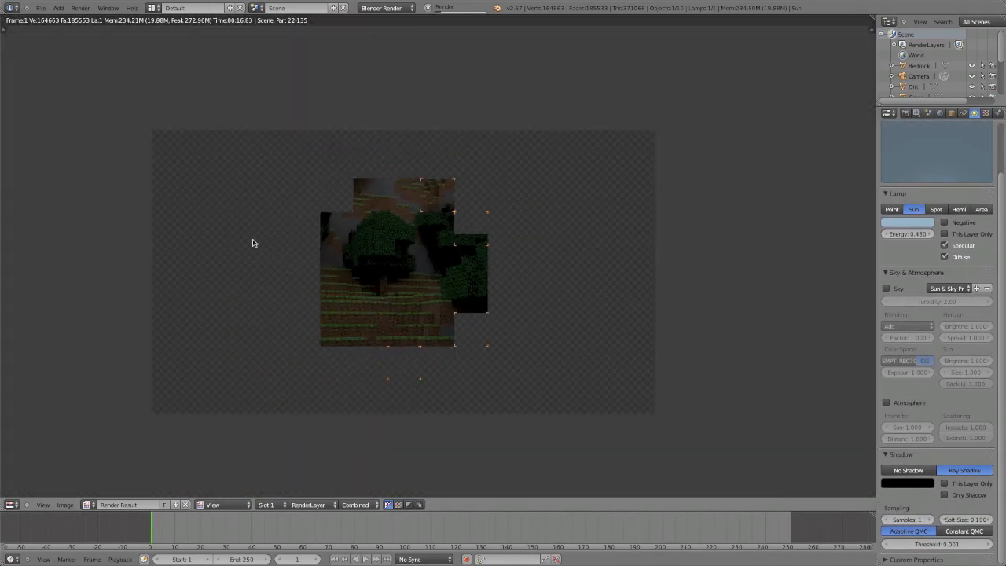
pyautogui.scroll(1, 727, 294)
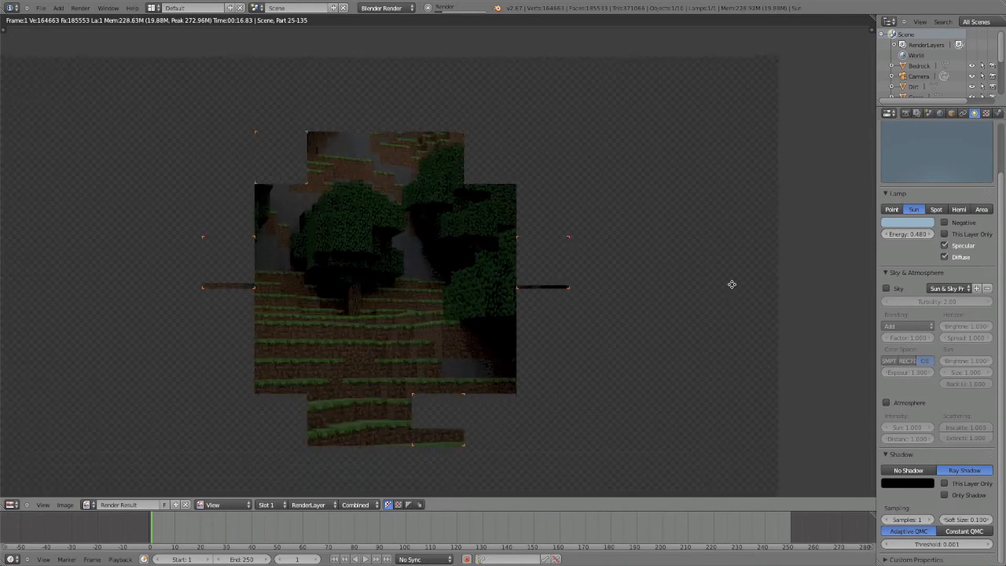
pyautogui.press('F11')
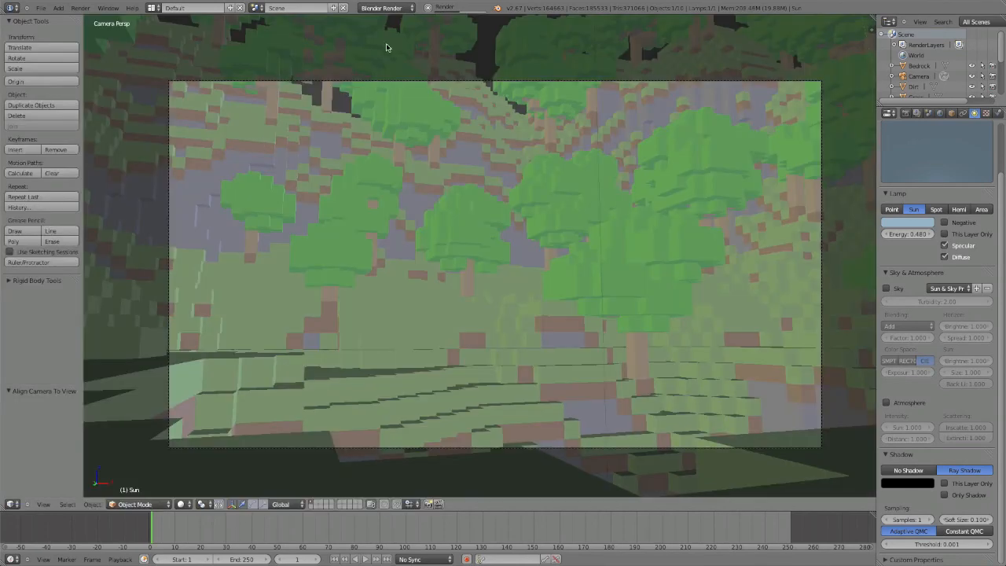
pyautogui.click(428, 10)
# - Align the camera to a new viewpoint facing the waterfall beneath the large stone arch
pyautogui.moveTo(395, 146); pyautogui.dragTo(517, 284, button='middle')
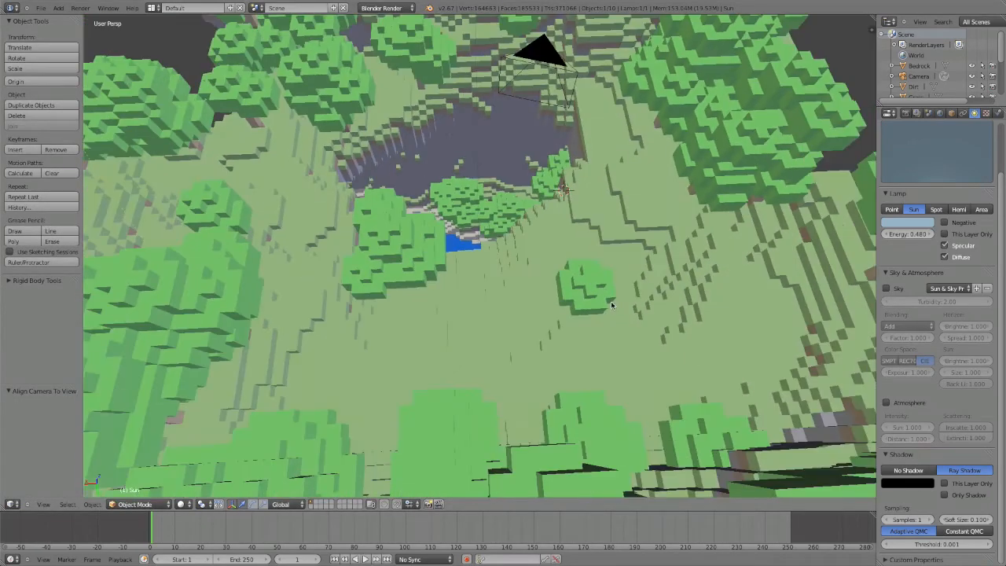
pyautogui.scroll(-7, 516, 284)
pyautogui.scroll(-5, 517, 284)
pyautogui.scroll(8, 457, 261)
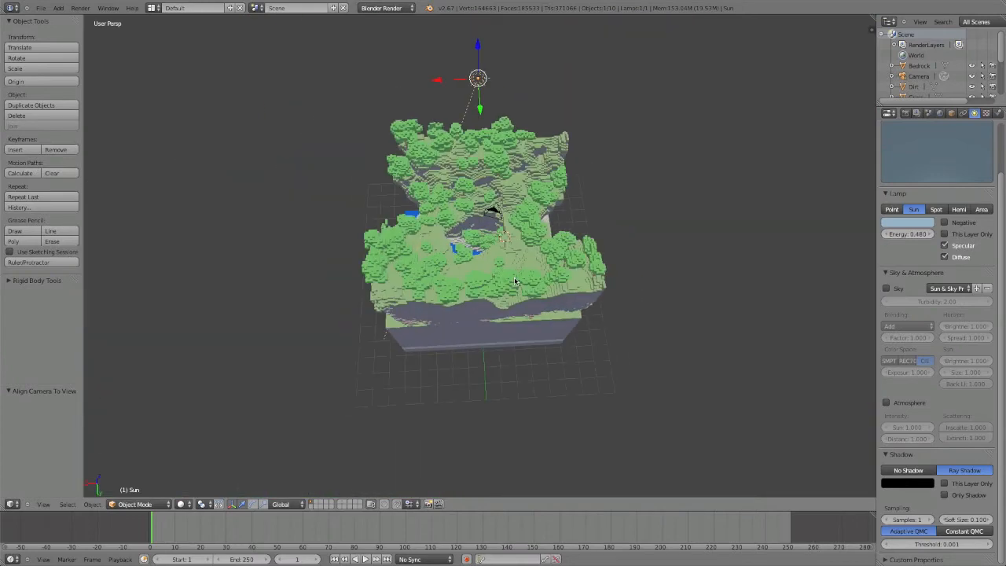
pyautogui.scroll(10, 456, 261)
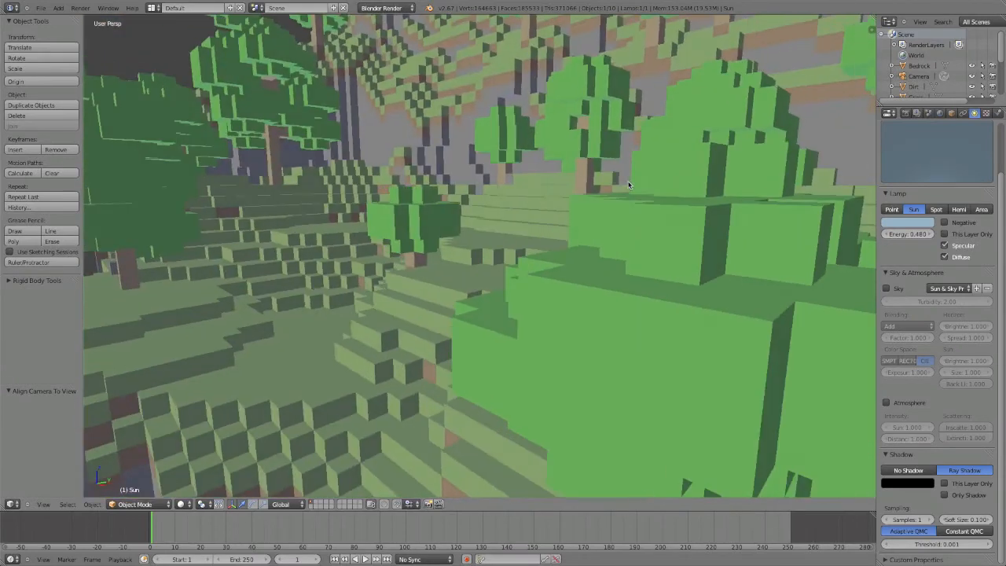
pyautogui.moveTo(629, 186); pyautogui.dragTo(520, 198, button='middle')
pyautogui.scroll(-7, 555, 233)
pyautogui.scroll(-5, 553, 231)
pyautogui.scroll(5, 553, 231)
pyautogui.scroll(-2, 515, 171)
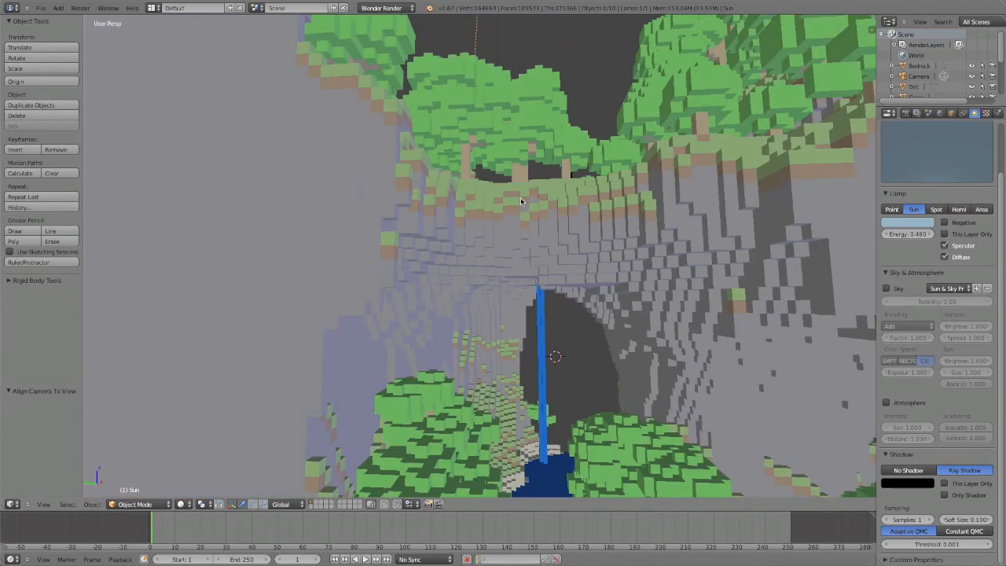
pyautogui.scroll(5, 521, 199)
pyautogui.scroll(-5, 520, 202)
pyautogui.scroll(3, 476, 108)
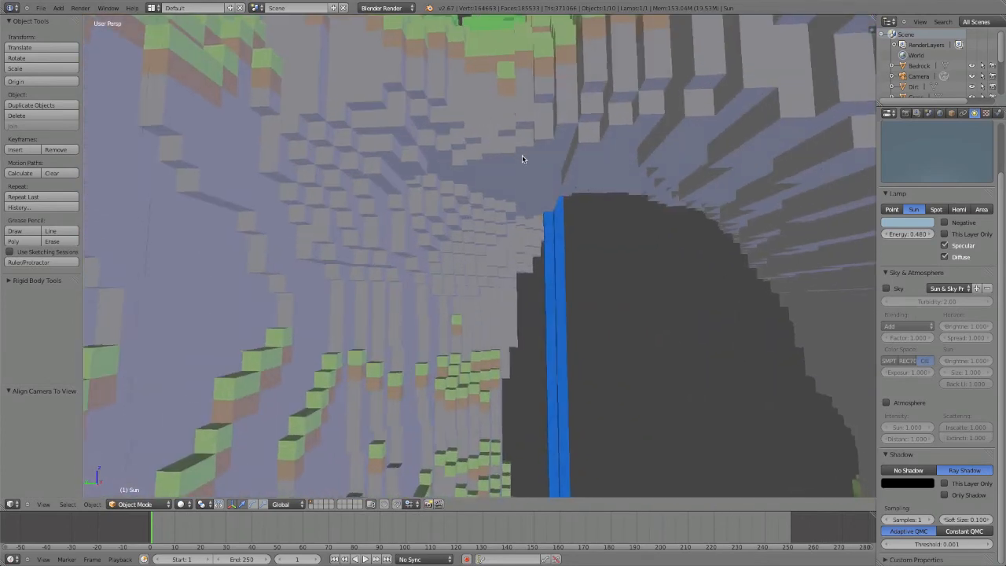
pyautogui.moveTo(522, 157)
pyautogui.mouseDown(button='middle')
pyautogui.moveTo(549, 167)
pyautogui.moveTo(537, 220)
pyautogui.moveTo(531, 181)
pyautogui.mouseUp(button='middle')
pyautogui.press('ctrl+alt+KP_0')
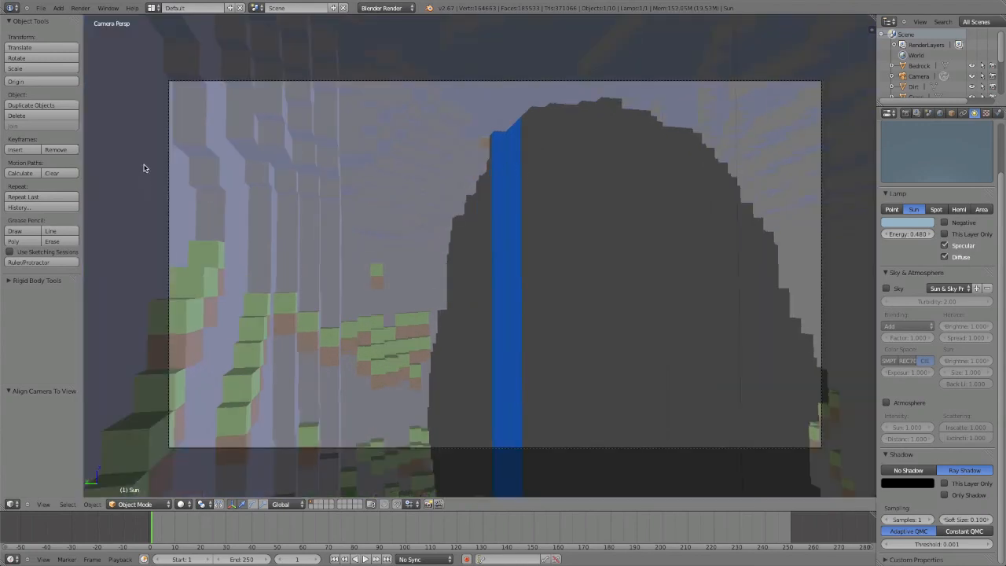
# - Render a test of the waterfall view and examine the water's texture and reflections against the sky up close
pyautogui.moveTo(87, 6)
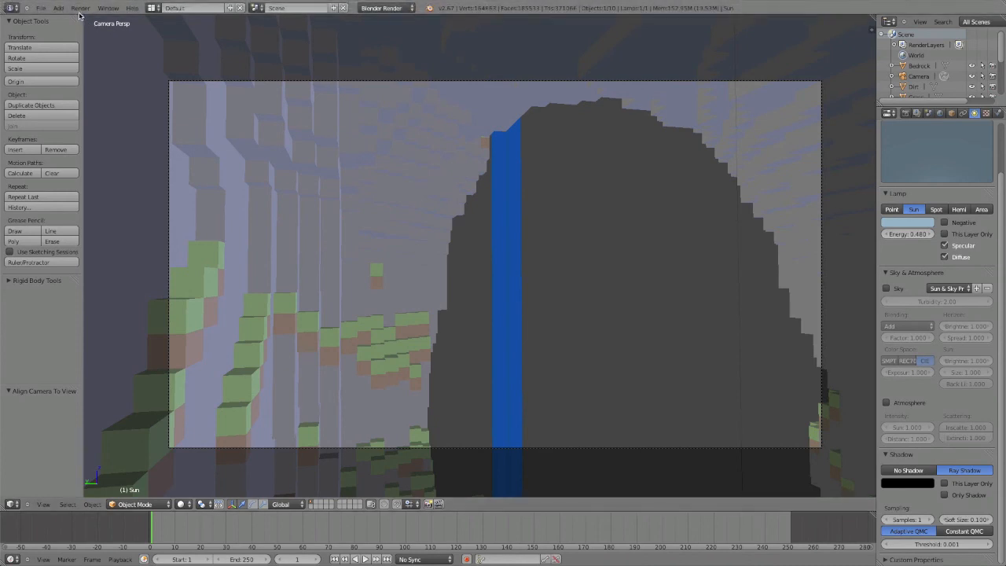
pyautogui.click(80, 8)
pyautogui.click(91, 20)
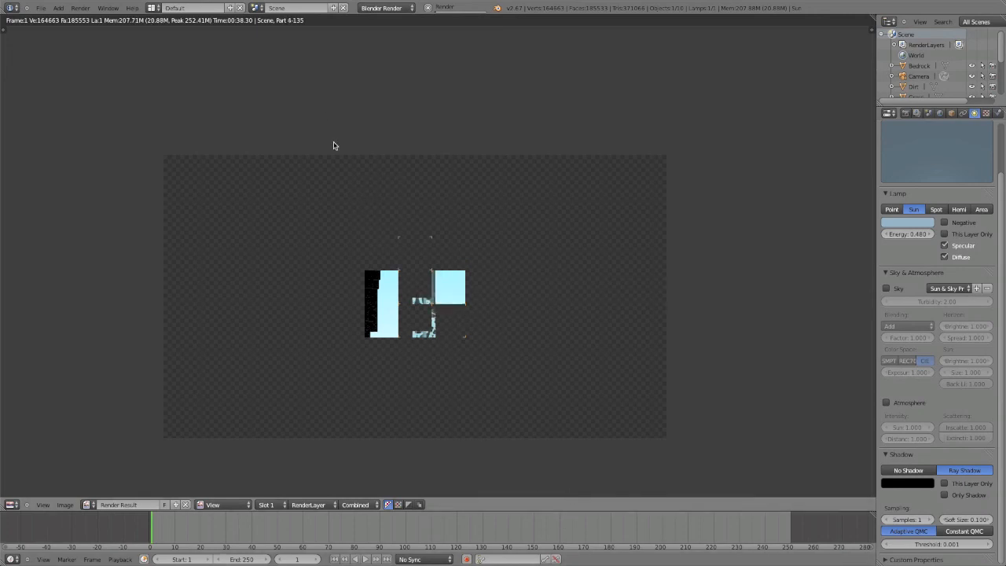
pyautogui.scroll(1, 472, 346)
pyautogui.scroll(1, 472, 346)
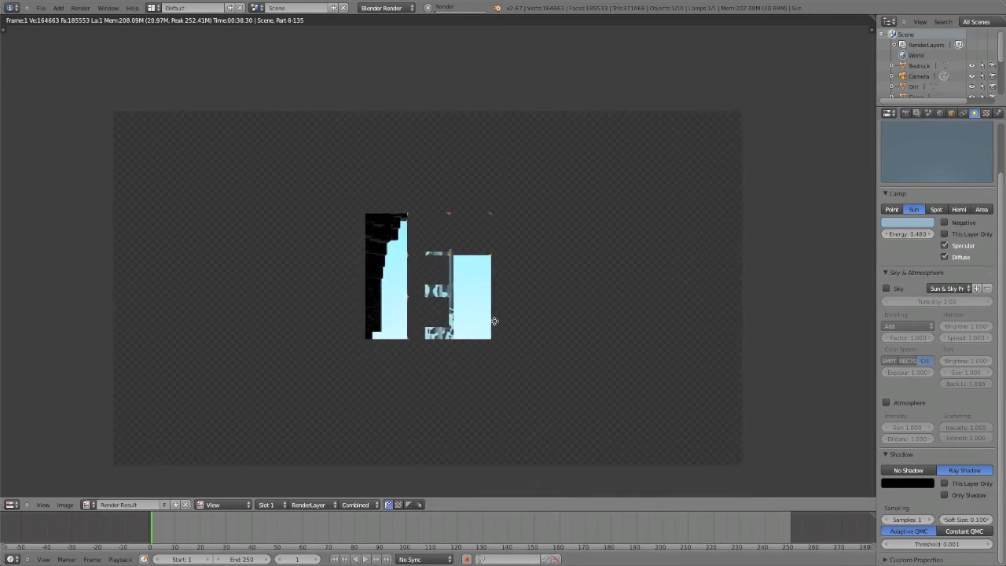
pyautogui.scroll(6, 508, 322)
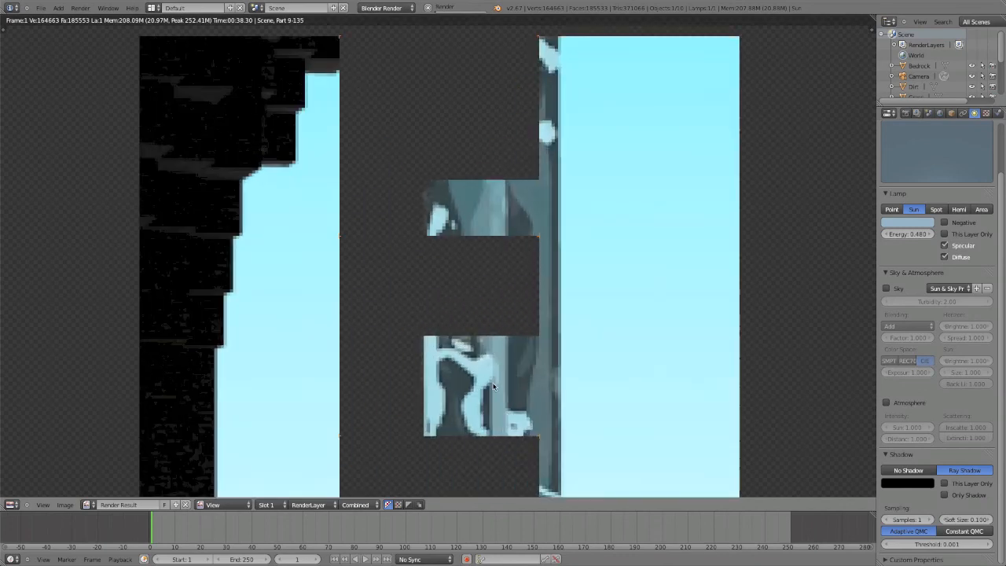
pyautogui.scroll(-2, 493, 385)
pyautogui.scroll(1, 494, 385)
pyautogui.scroll(-2, 493, 385)
pyautogui.scroll(3, 493, 382)
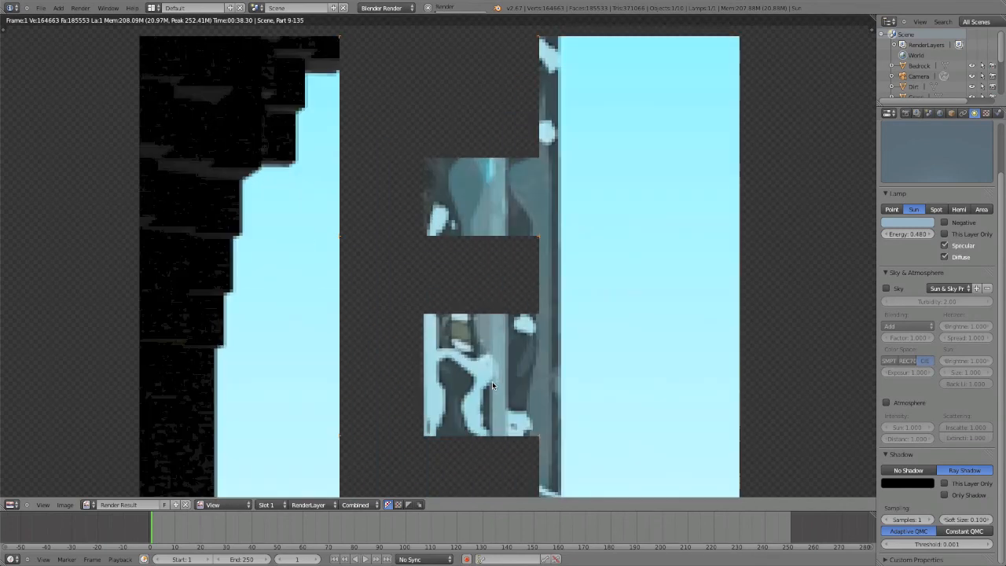
pyautogui.scroll(-3, 492, 381)
pyautogui.scroll(-1, 376, 338)
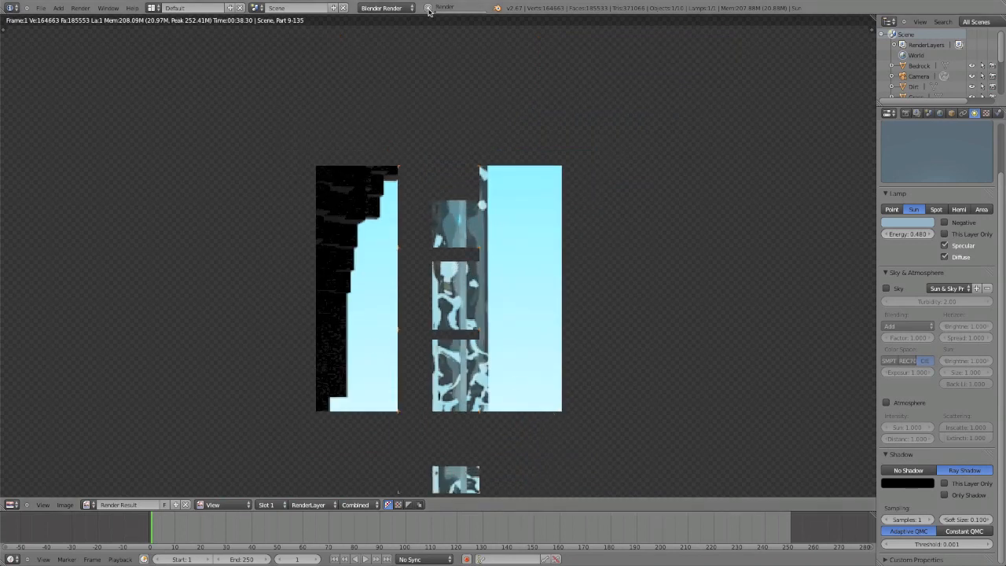
# - Return to the 3D view and look over the whole landscape from outside, with the river and tree-covered hills
pyautogui.click(11, 504)
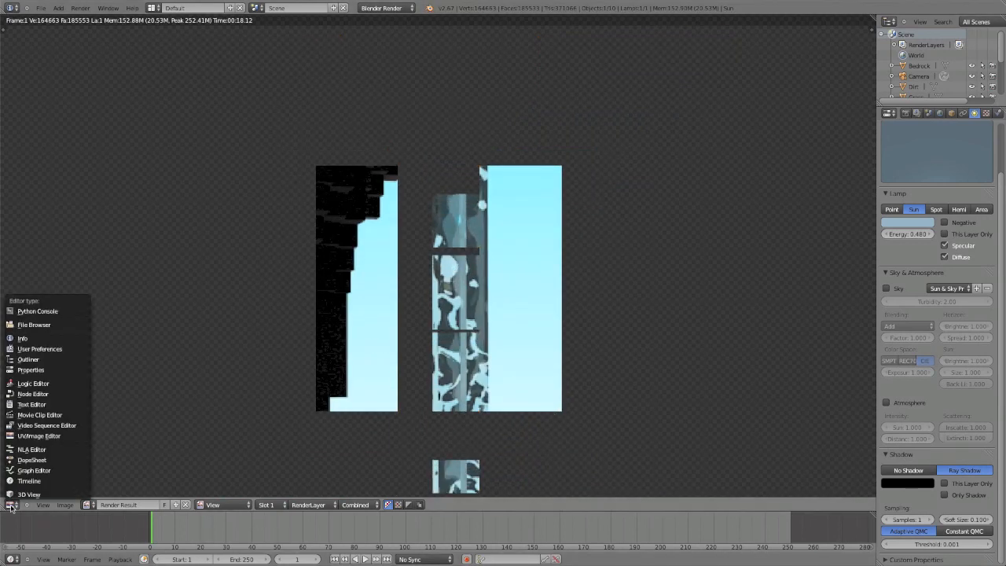
pyautogui.click(14, 496)
pyautogui.scroll(-5, 521, 190)
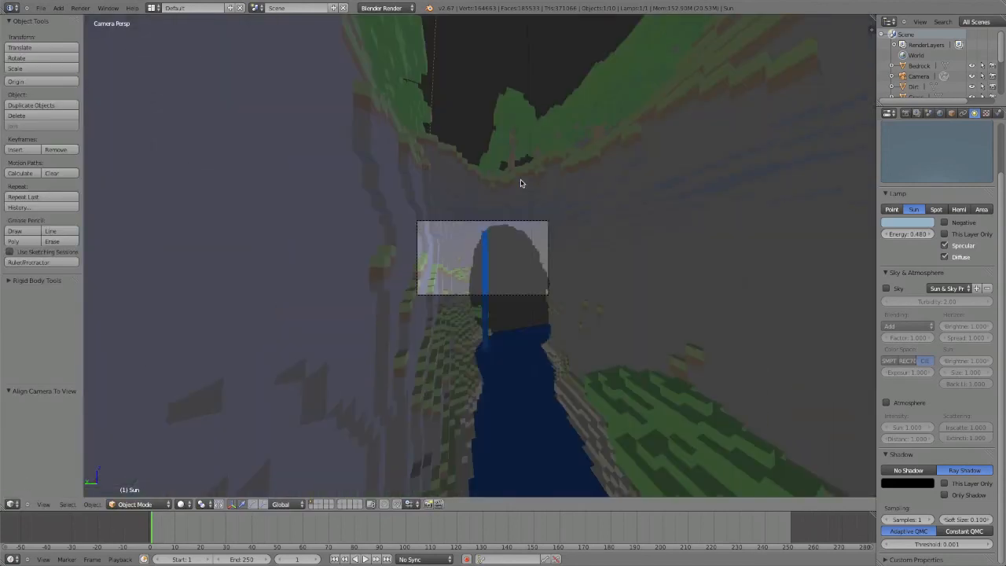
pyautogui.moveTo(520, 184); pyautogui.dragTo(503, 283, button='middle')
pyautogui.scroll(-9, 580, 249)
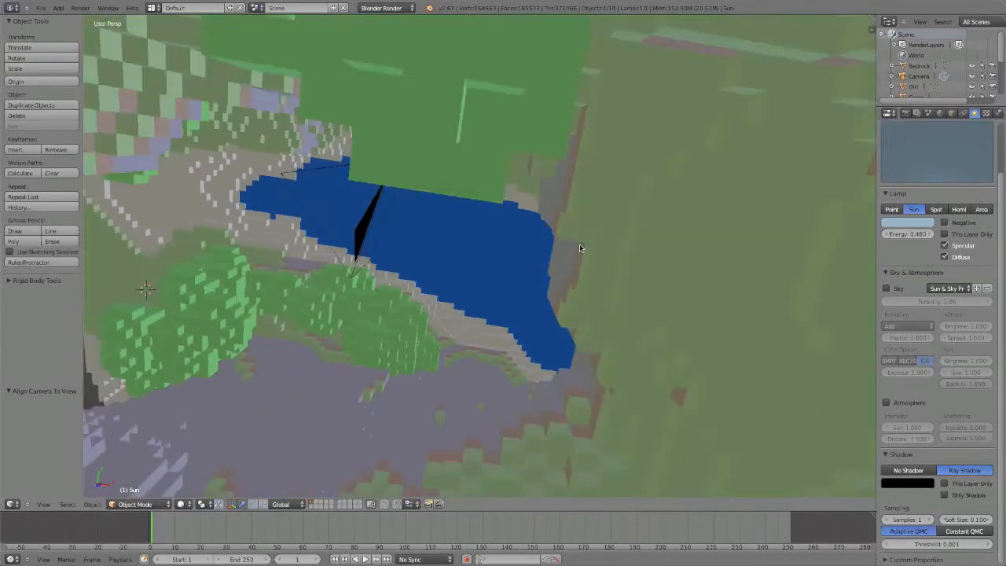
pyautogui.moveTo(580, 248); pyautogui.dragTo(570, 503, button='middle')
pyautogui.moveTo(396, 338); pyautogui.dragTo(405, 457, button='middle')
pyautogui.moveTo(454, 97); pyautogui.dragTo(446, 360, button='middle')
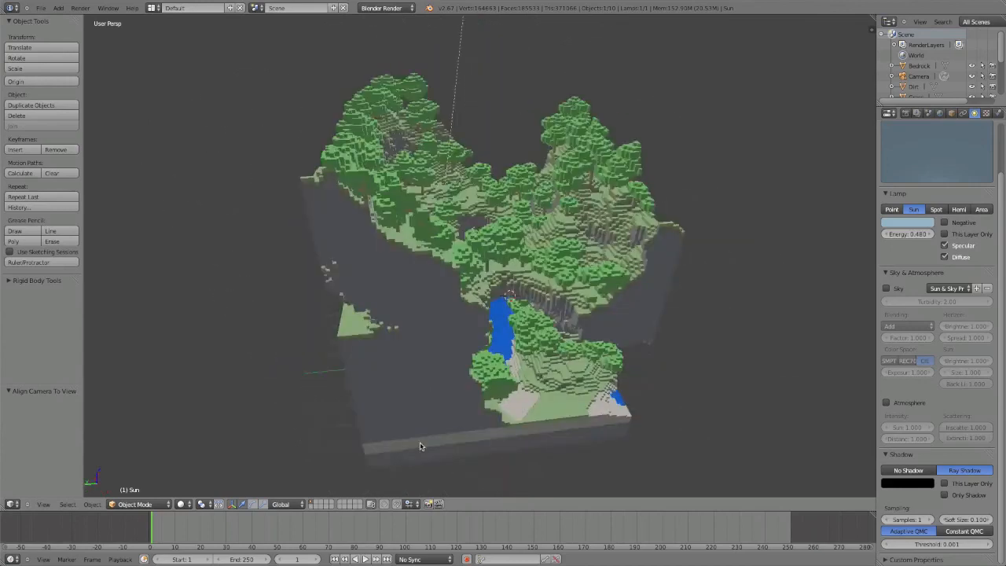